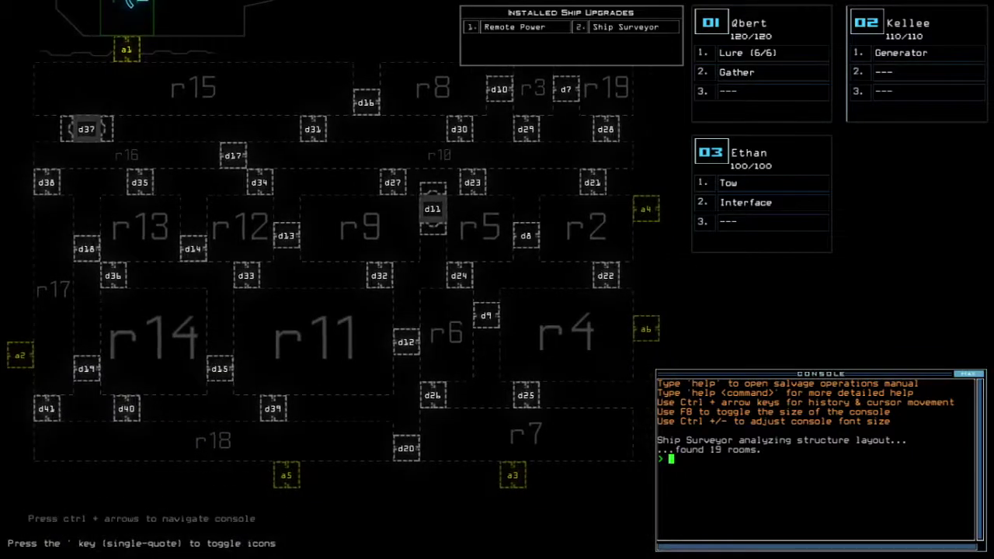
Set the graphics Room Clutter option to Few and back out to the pause menu
key("Escape")
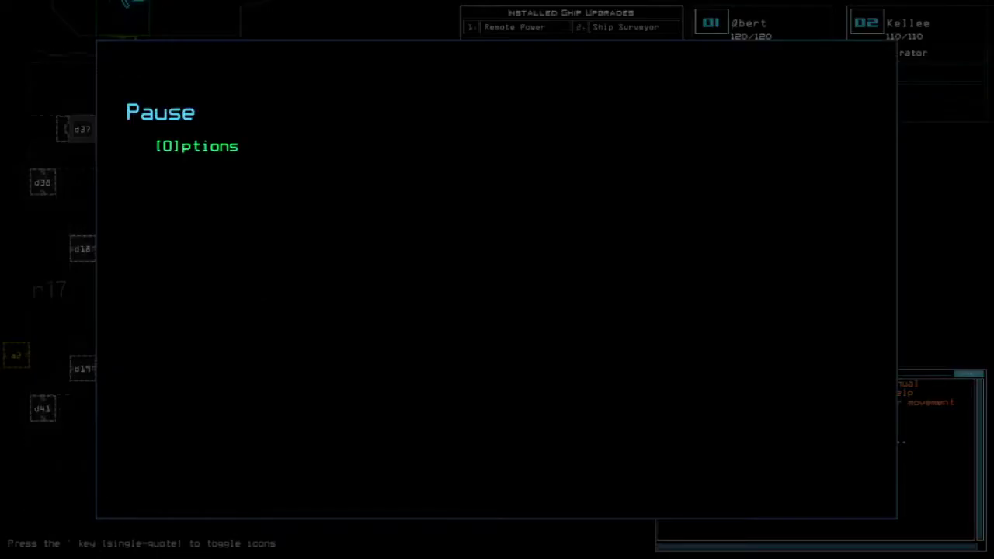
key("Return")
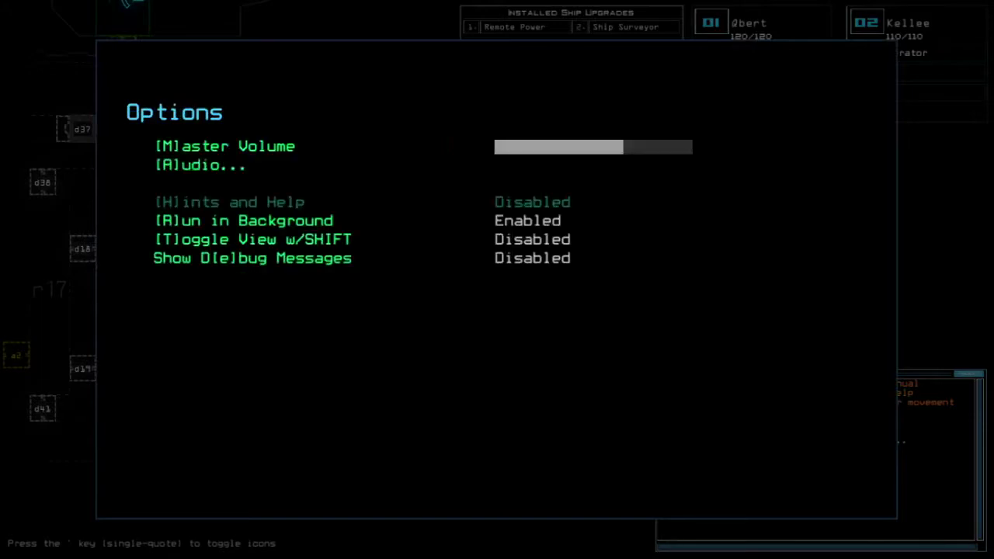
key("g")
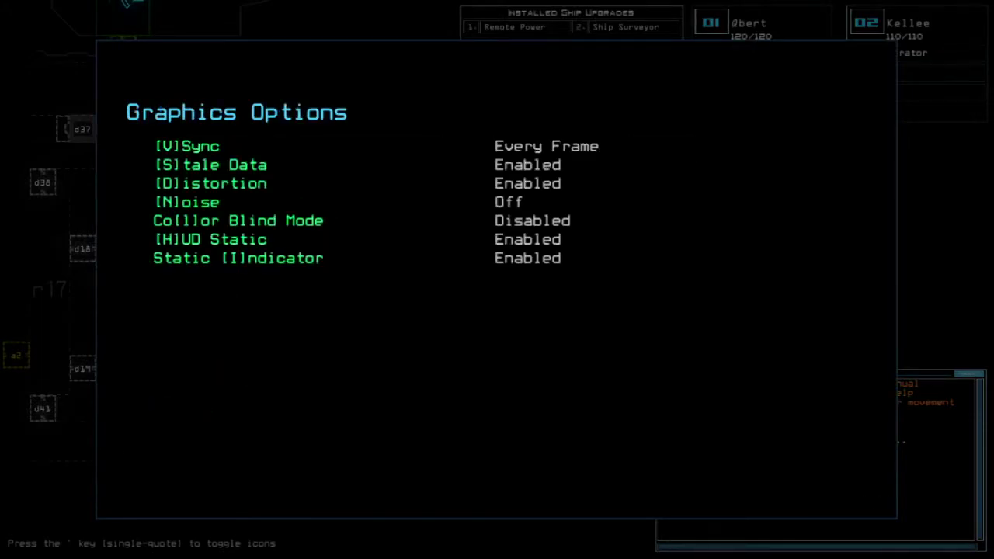
key("f")
key("c")
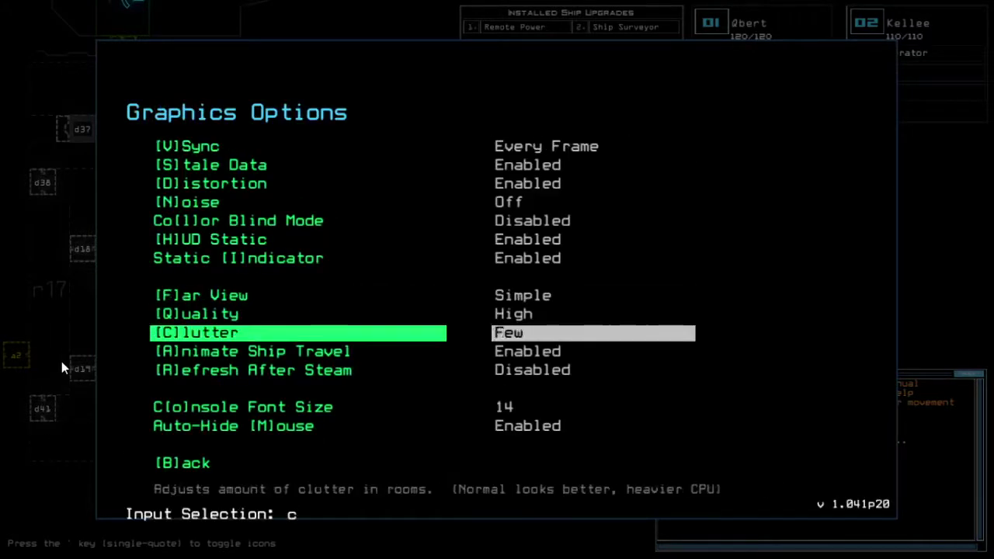
key("b")
key("Escape")
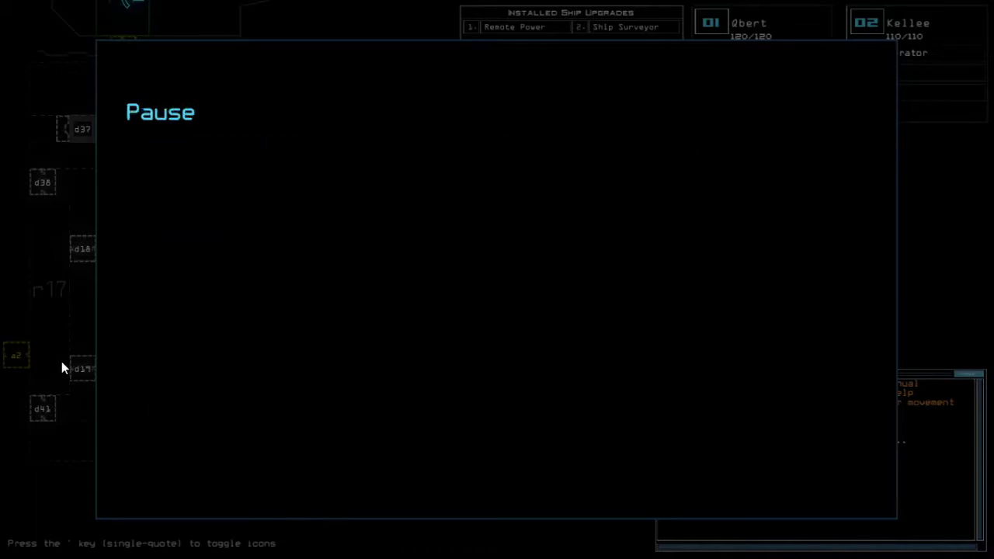
Resume play in drone view and review the command alias list without changes
key("Escape")
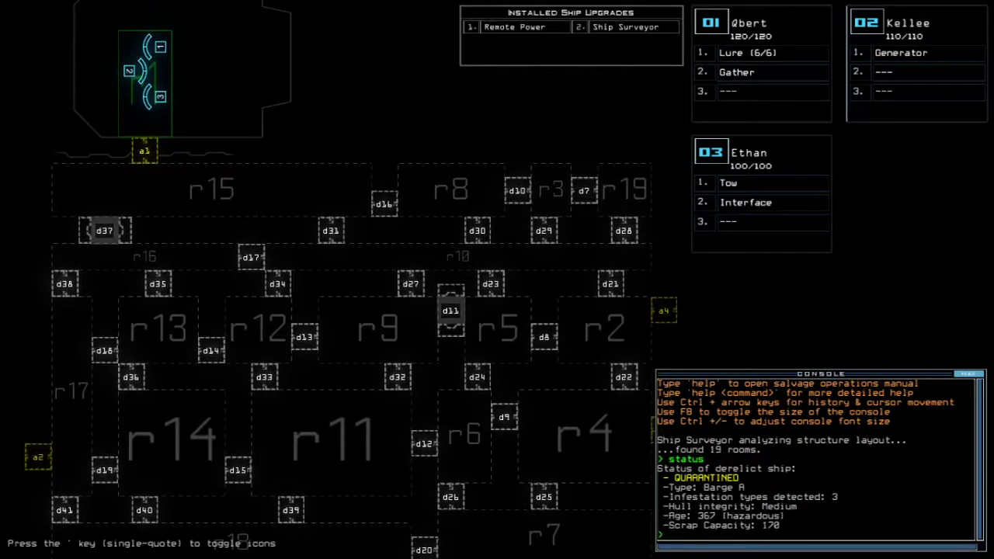
key("Tab")
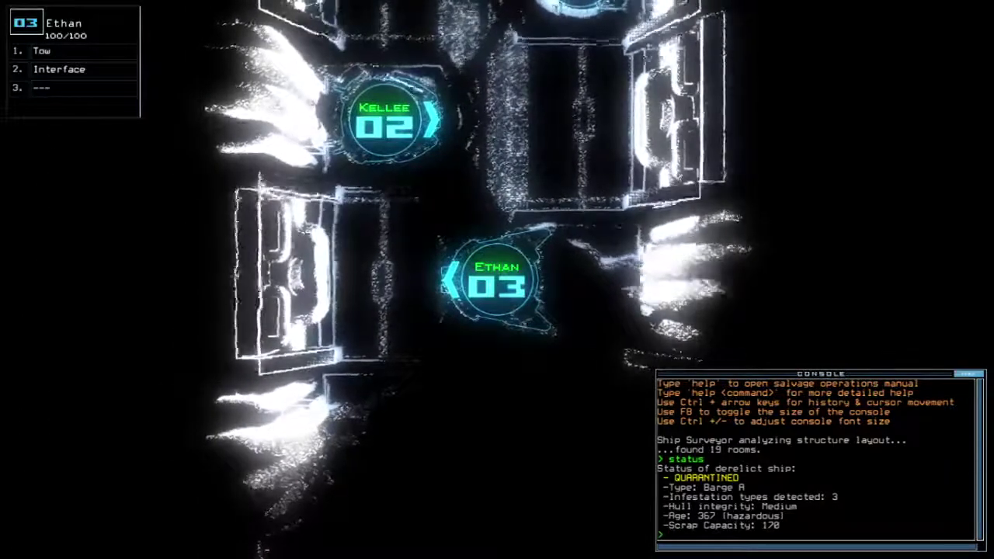
key("F2")
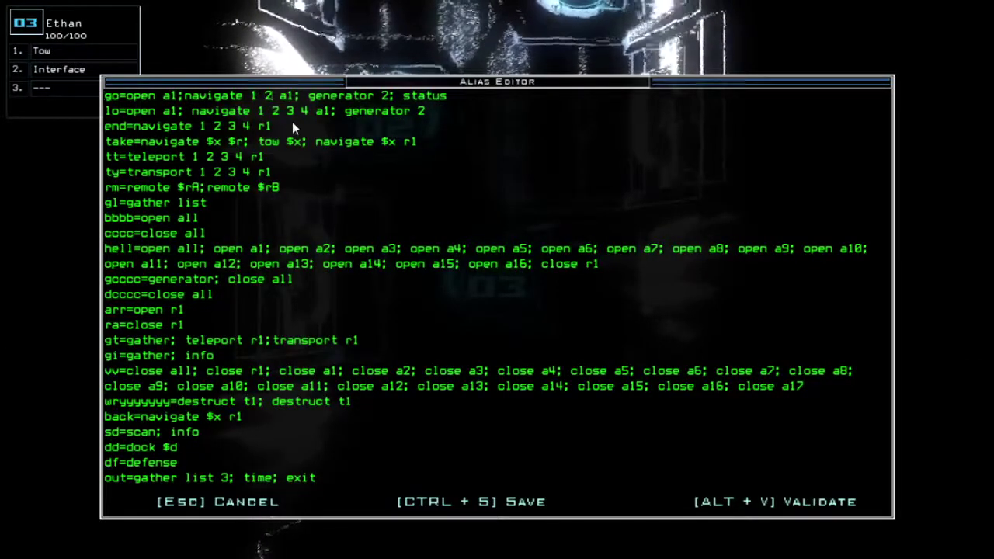
key("Escape")
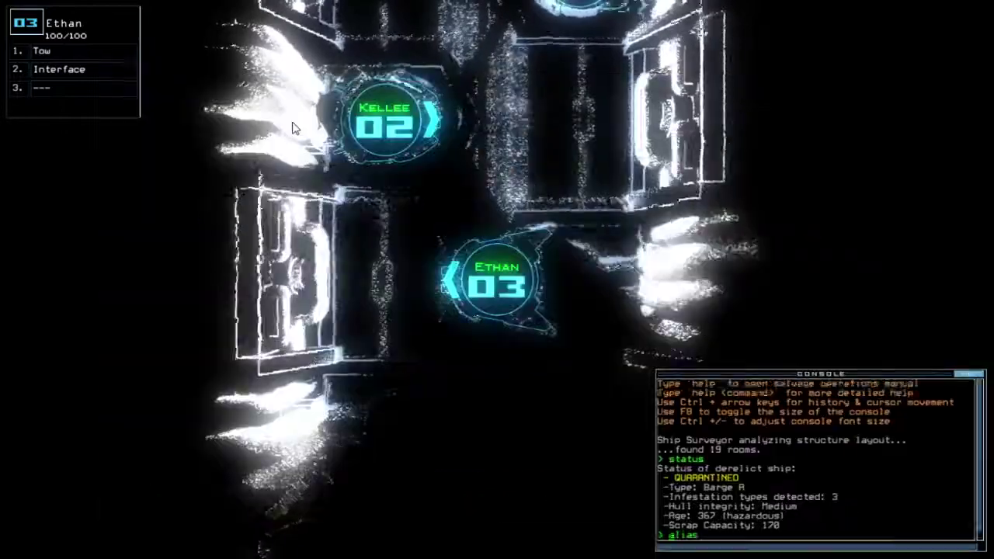
type("swap")
Swap Lure and Gather from Qbert onto Ethan, then drop a lure (5/6 left)
key("Return")
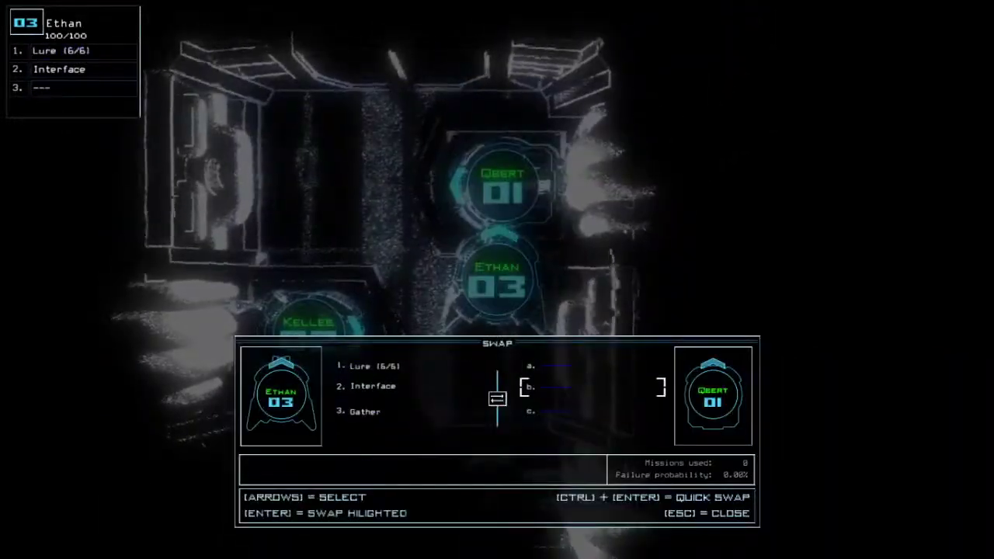
key("Escape")
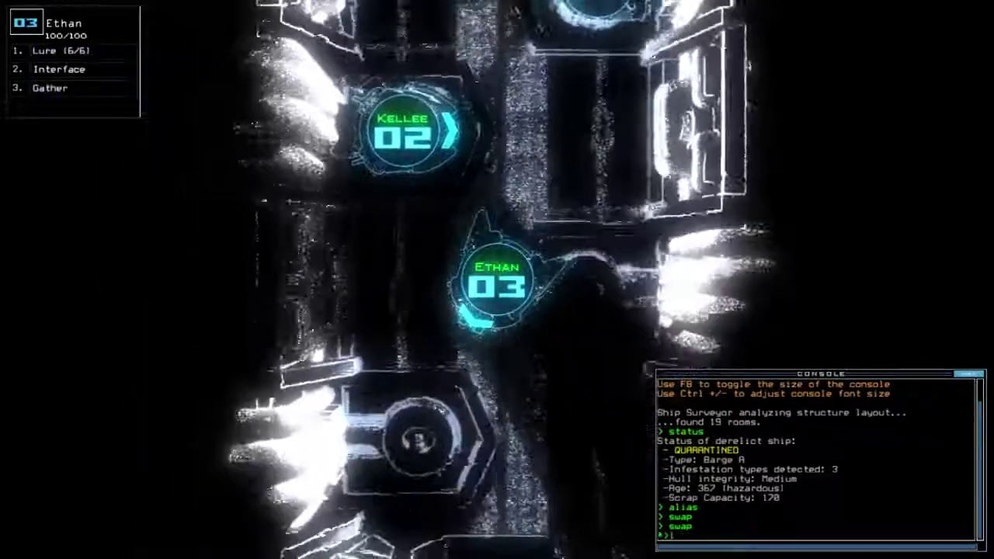
type("1")
key("Return")
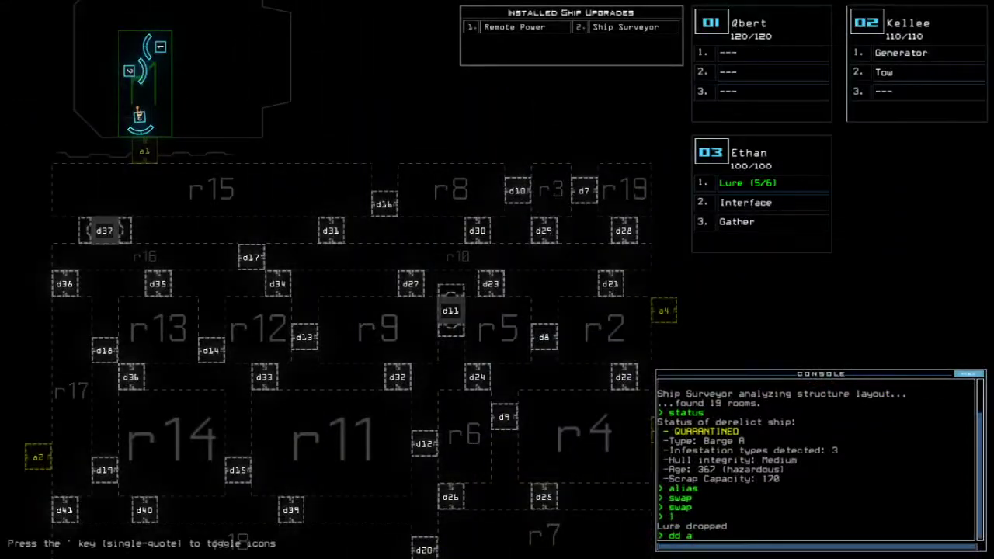
type("2")
Re-dock the shuttle at airlocks a2 and a5, and mark room r17 on the map
key("Return")
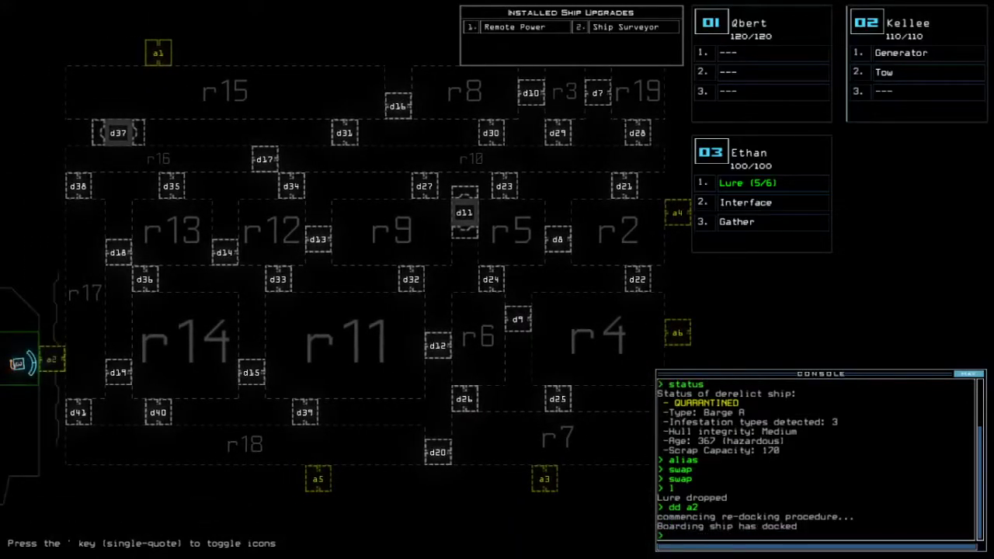
key("3")
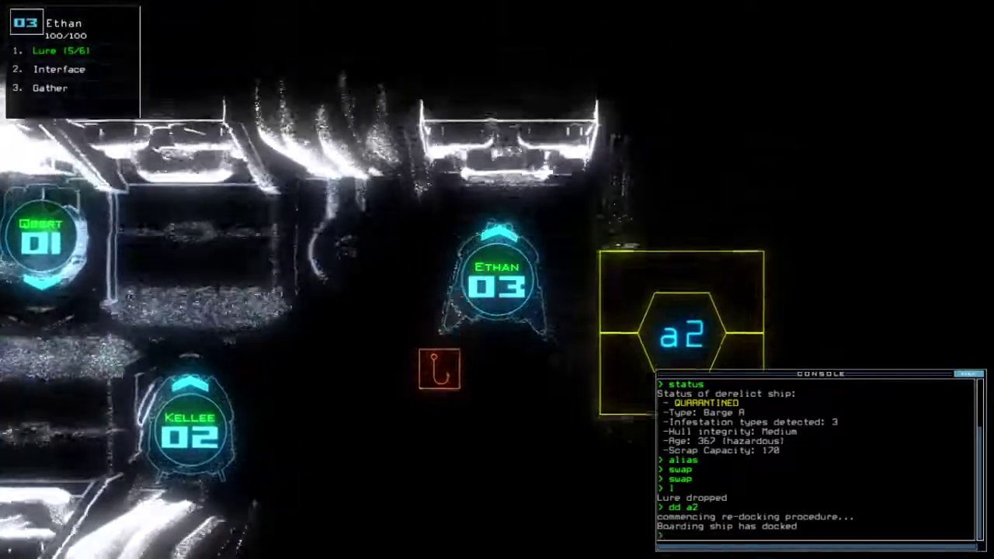
key("space")
type("dd a")
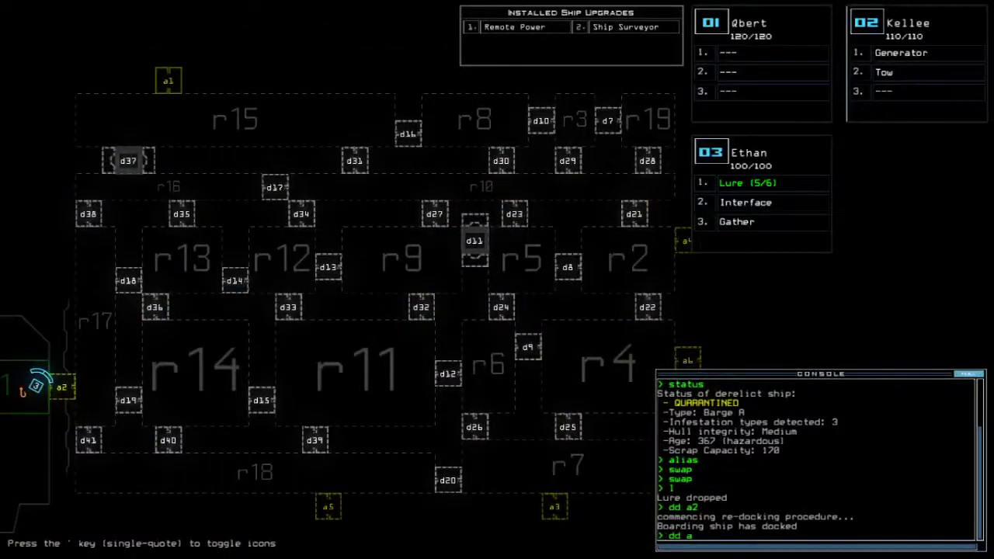
type("5")
key("Return")
type("17")
key("Return")
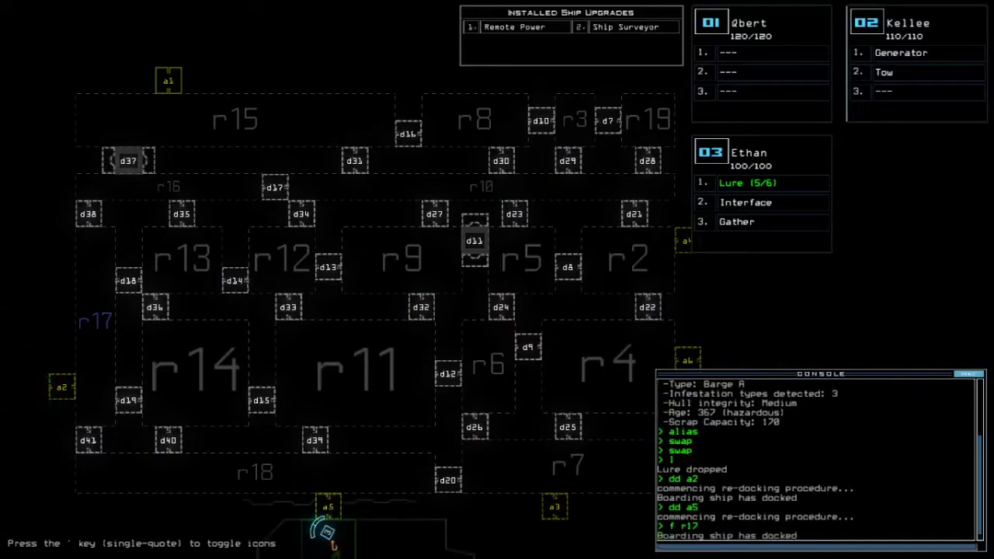
Re-dock at airlocks a3, a6 and finally a4, checking Ethan's camera between dockings
key("space")
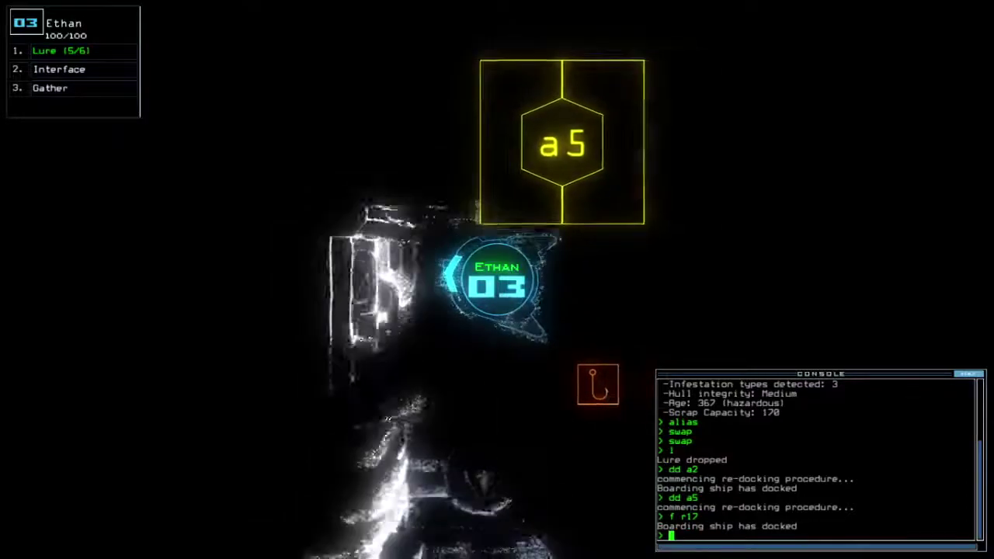
key("space")
type("dd a")
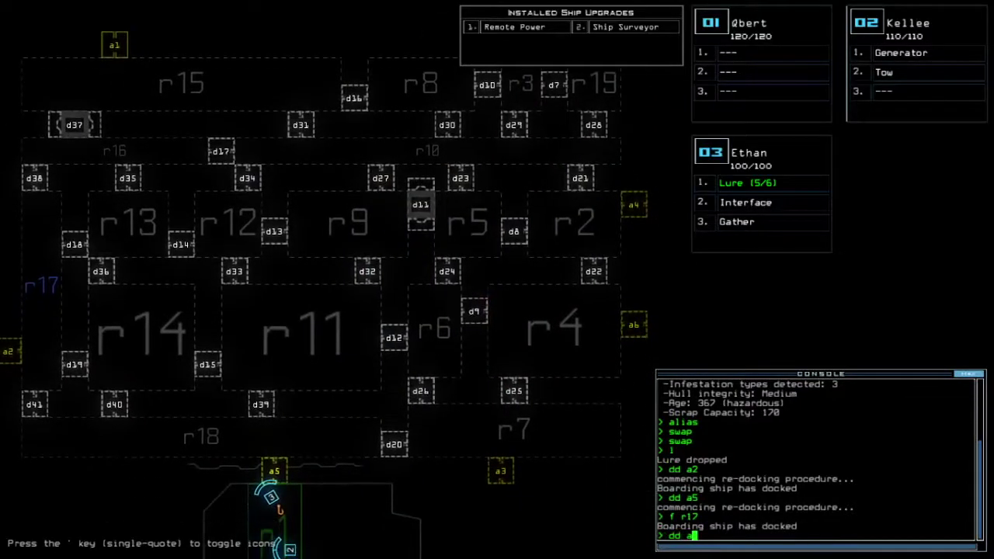
type("3")
key("Return")
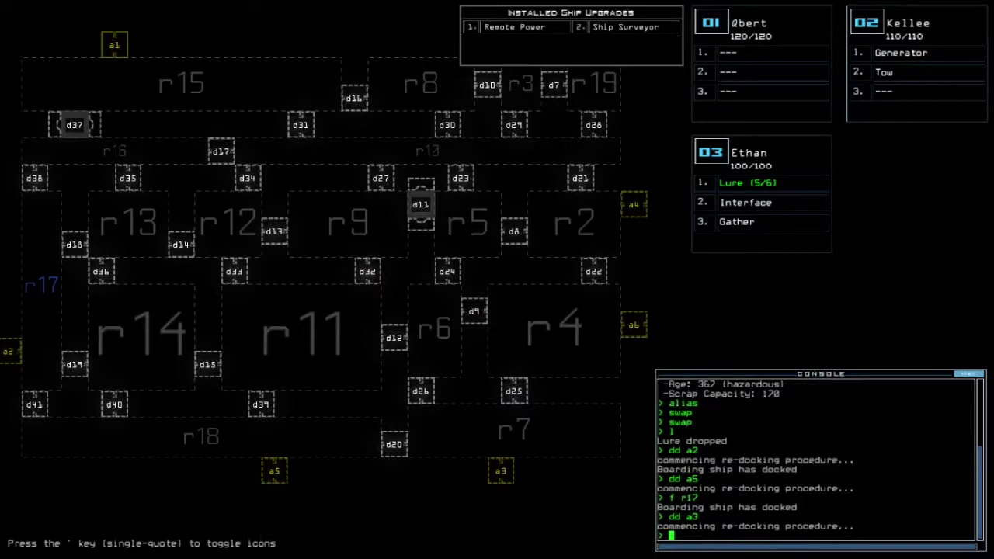
key("space")
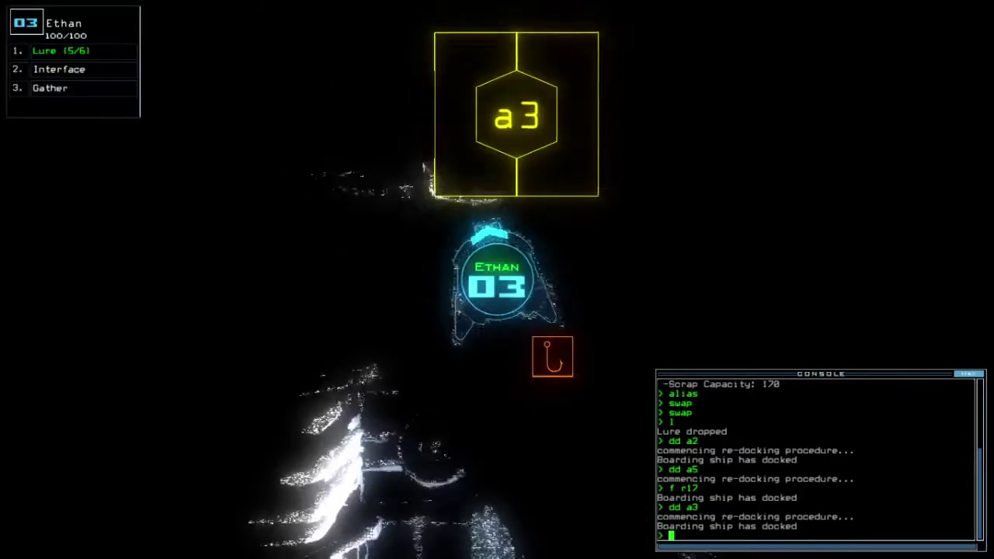
key("space")
type("dd a6")
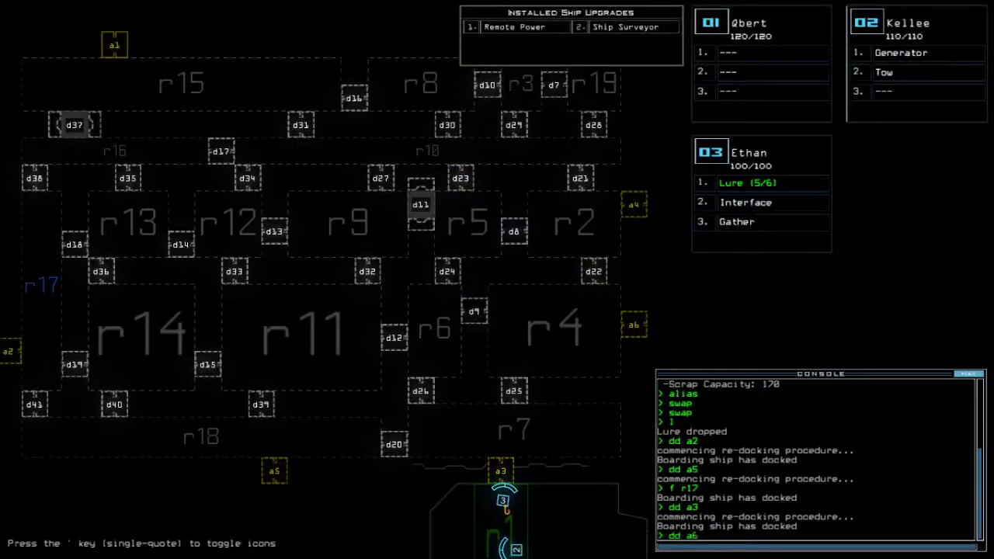
key("Return")
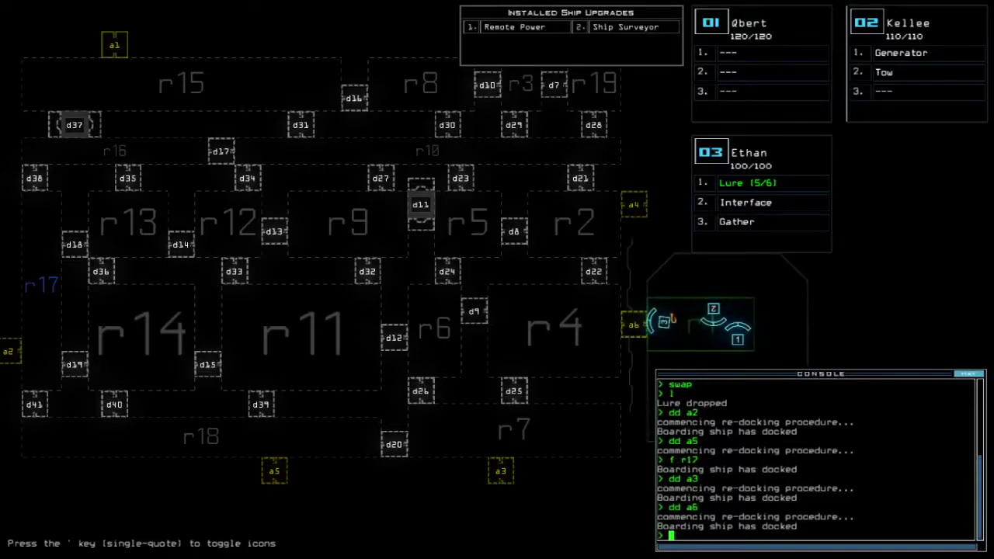
key("space")
key("space")
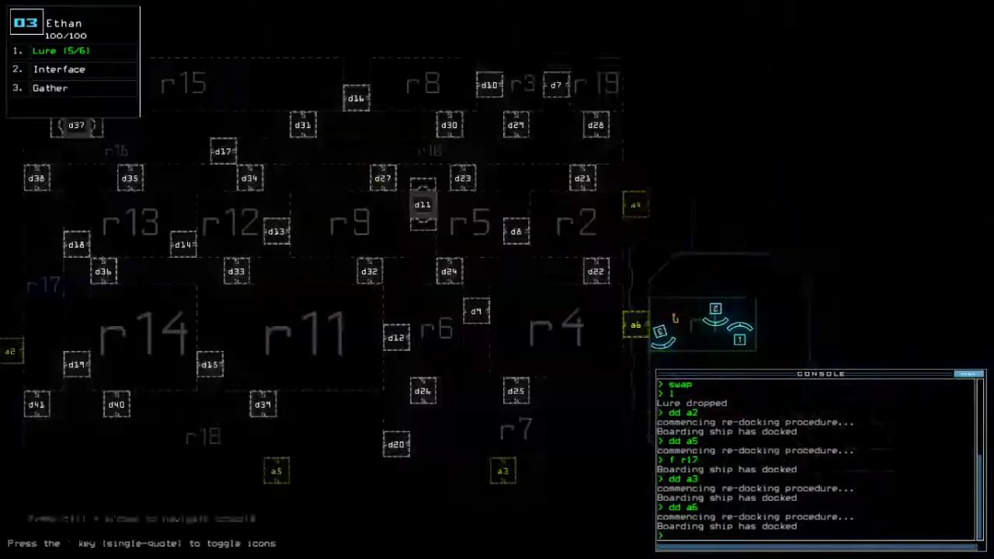
type("dd a4")
key("Return")
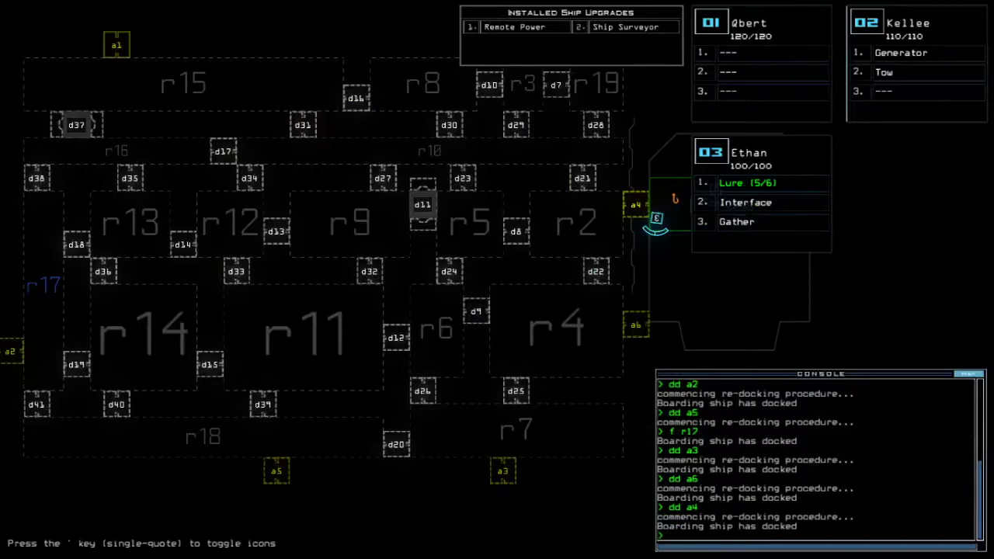
Open the shuttle doors with 'arr' to start the mission, then re-dock at airlock a5
key("space")
type("ar")
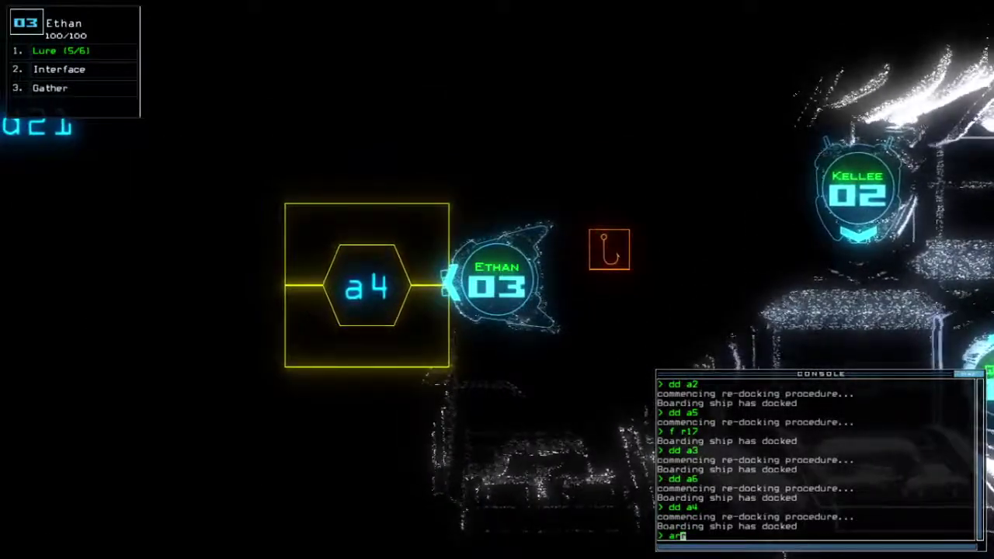
type("4")
key("Return")
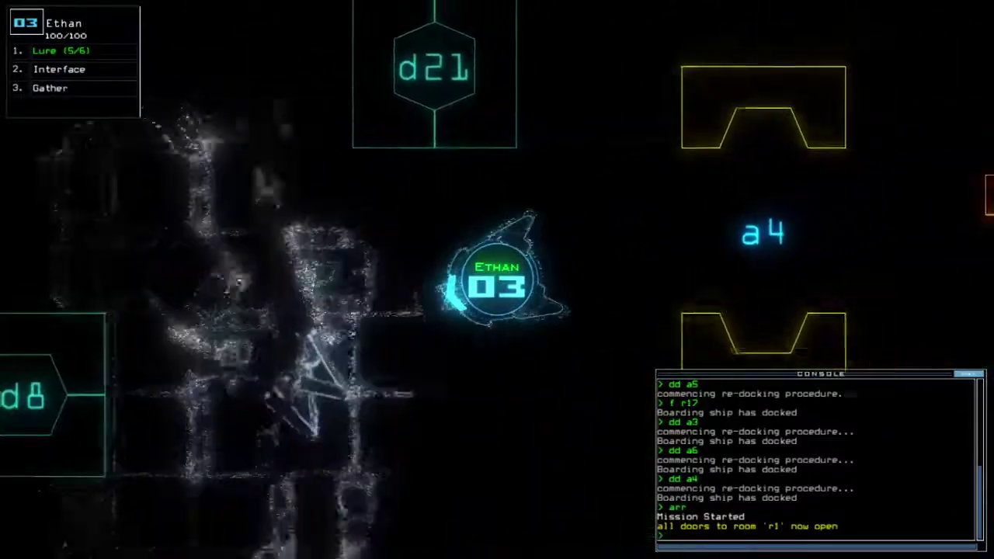
type("dd")
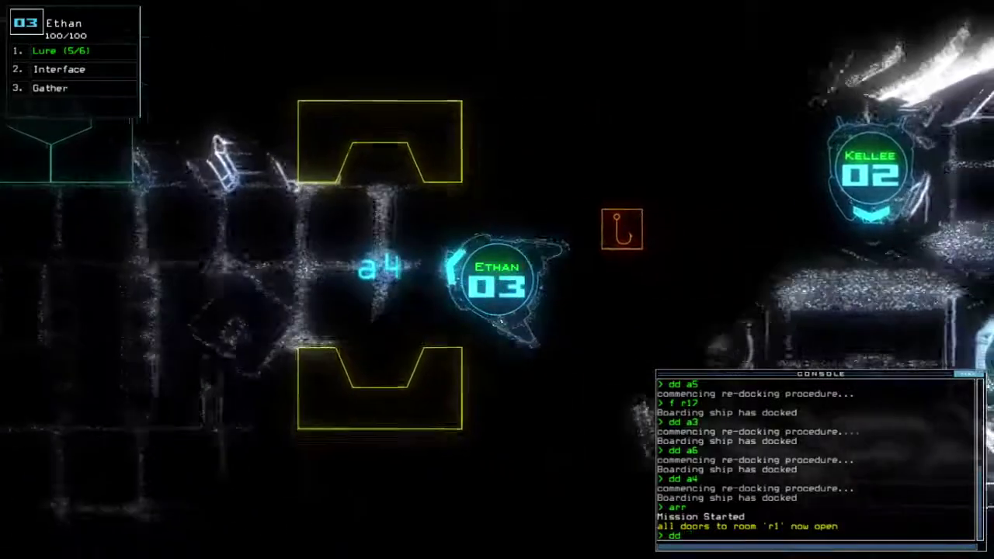
type(" a5")
key("Return")
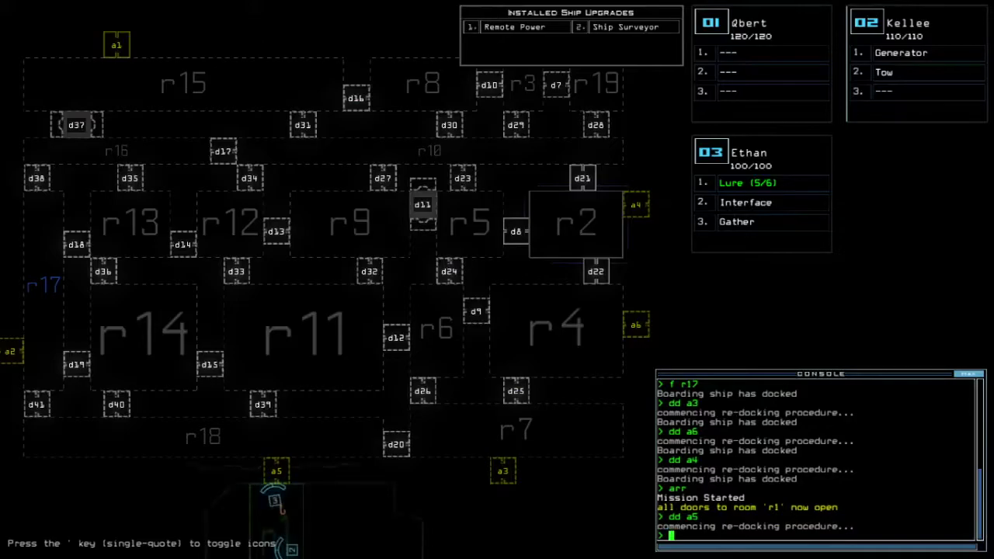
type("arr")
Open the doors to room r1, gather scrap, and send drone 2 to Ethan's room
key("Return")
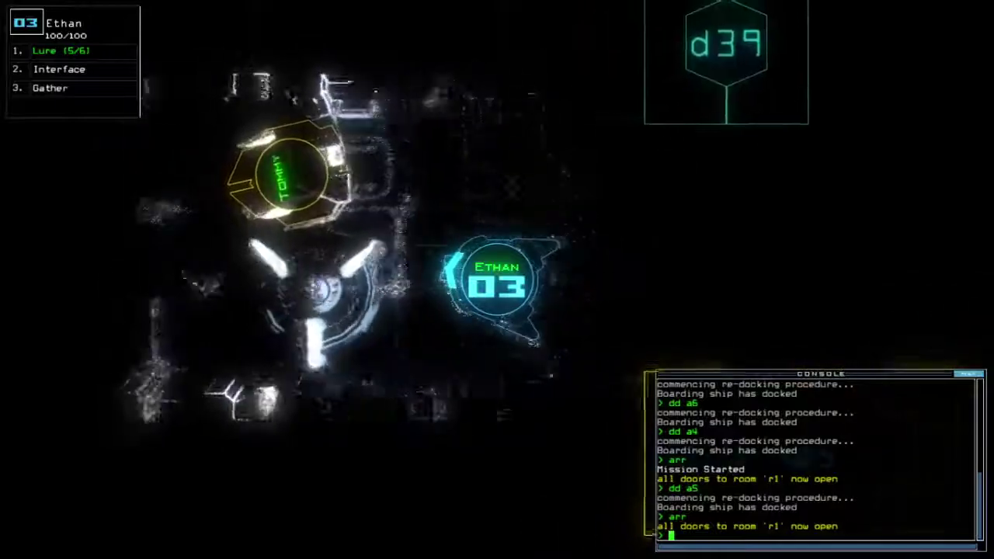
type("g")
key("Return")
type("navigate 2")
key("Return")
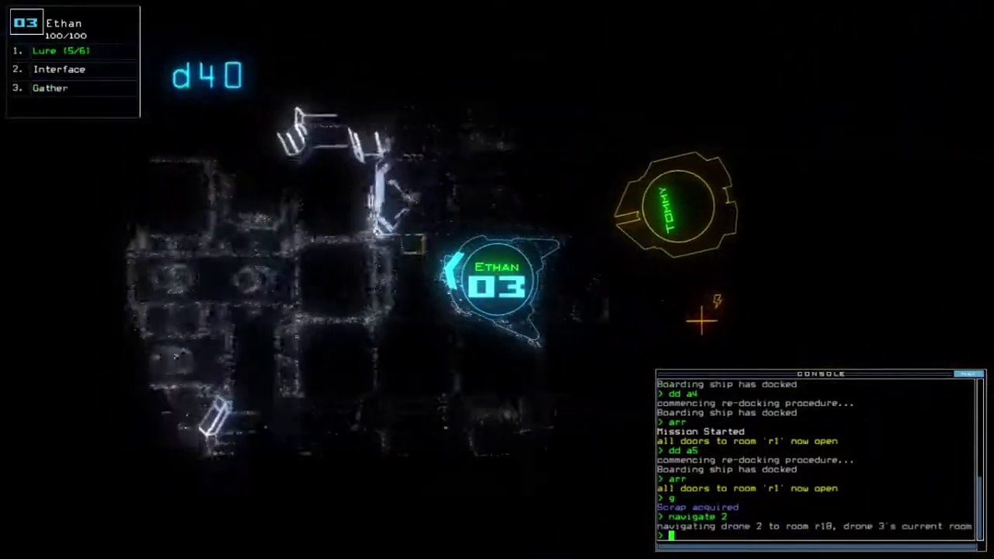
type("g")
key("Return")
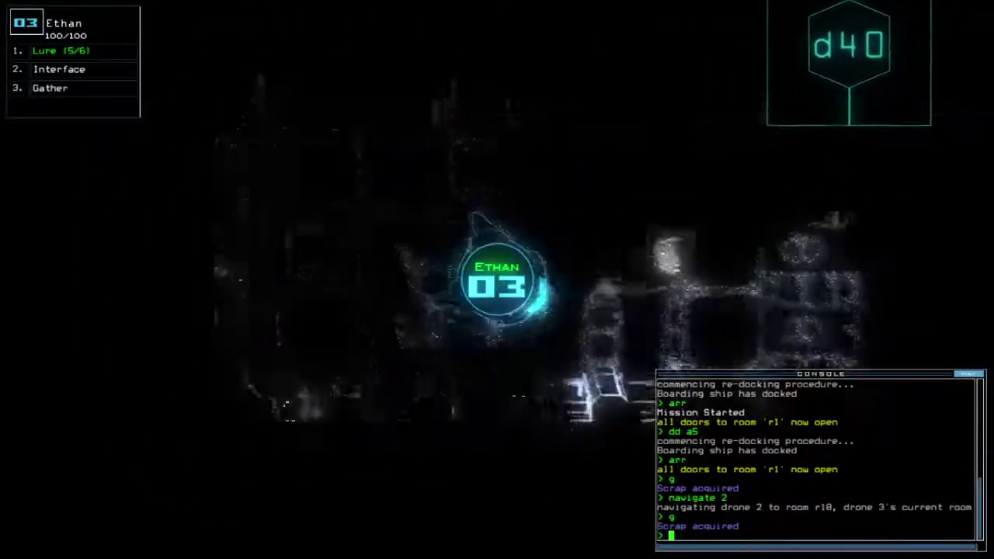
type("swap")
Swap equipment, have drone 2 tow the disabled drone, and activate the generator
key("Return")
key("Escape")
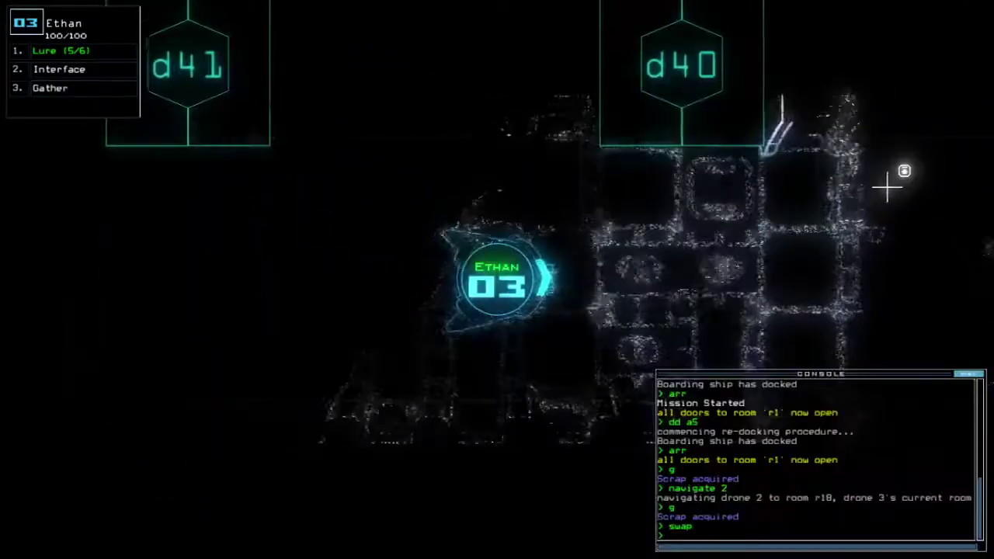
type("tow 2")
key("Return")
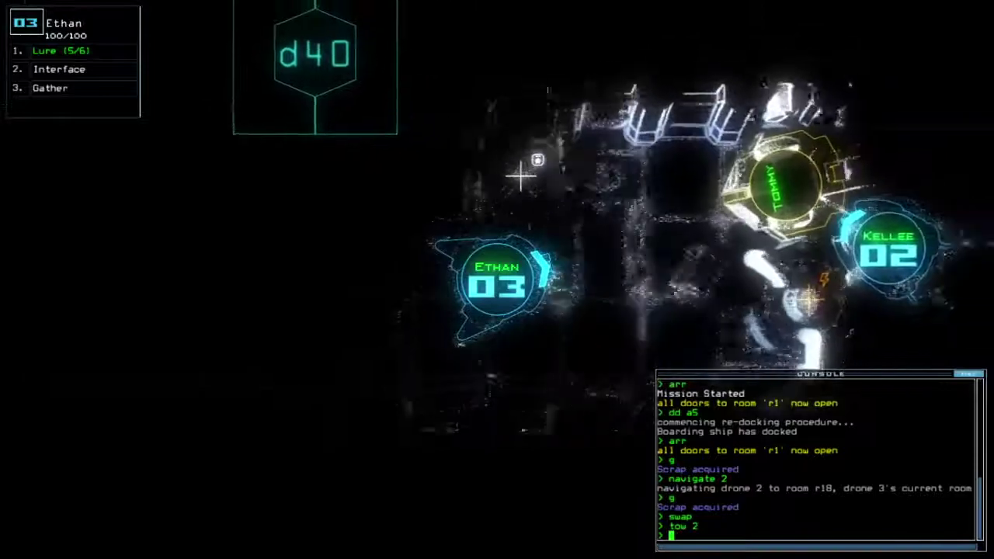
type("2g")
key("Return")
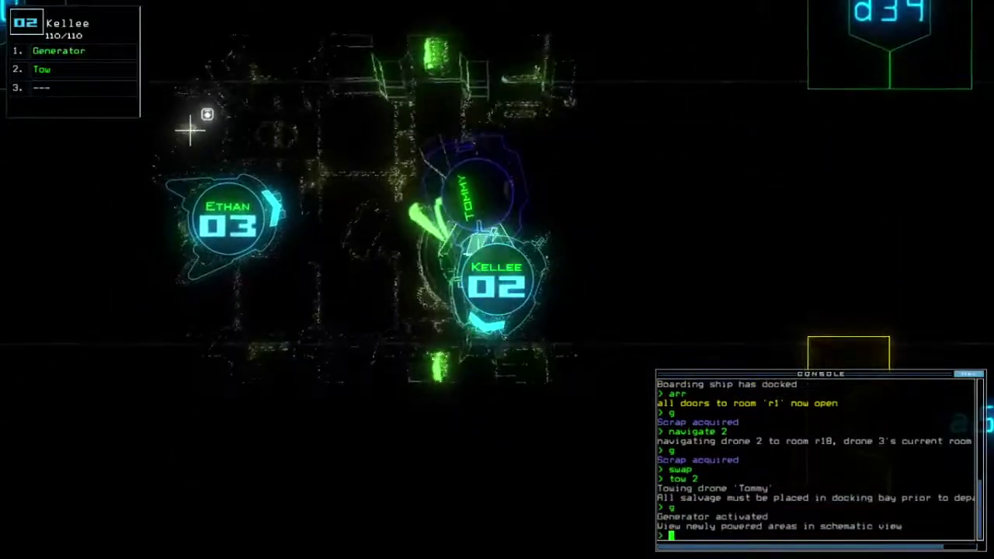
type("p")
Swap a probe into drone 03's second slot
key("Return")
key("Escape")
type("3")
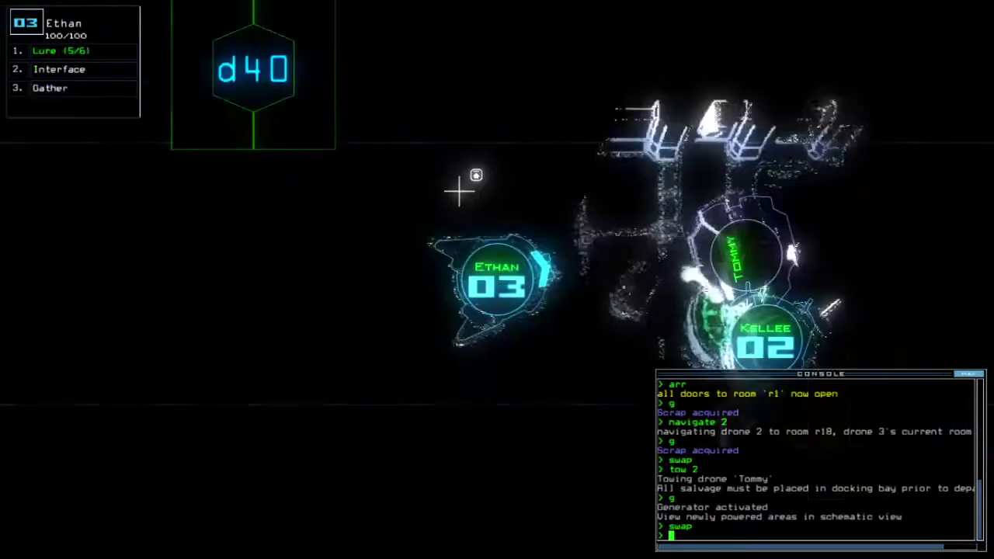
type(" 3")
key("Return")
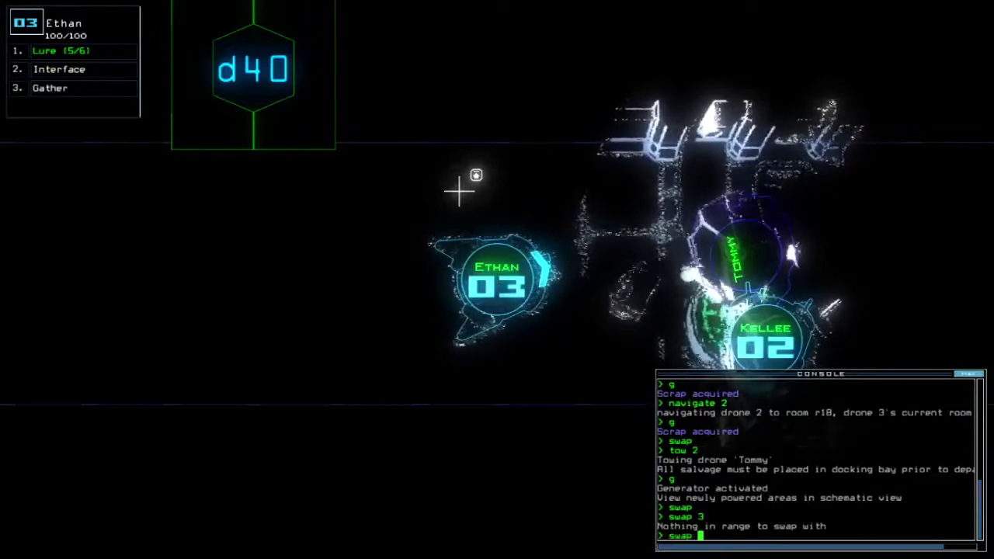
key("Return")
type("2")
key("Return")
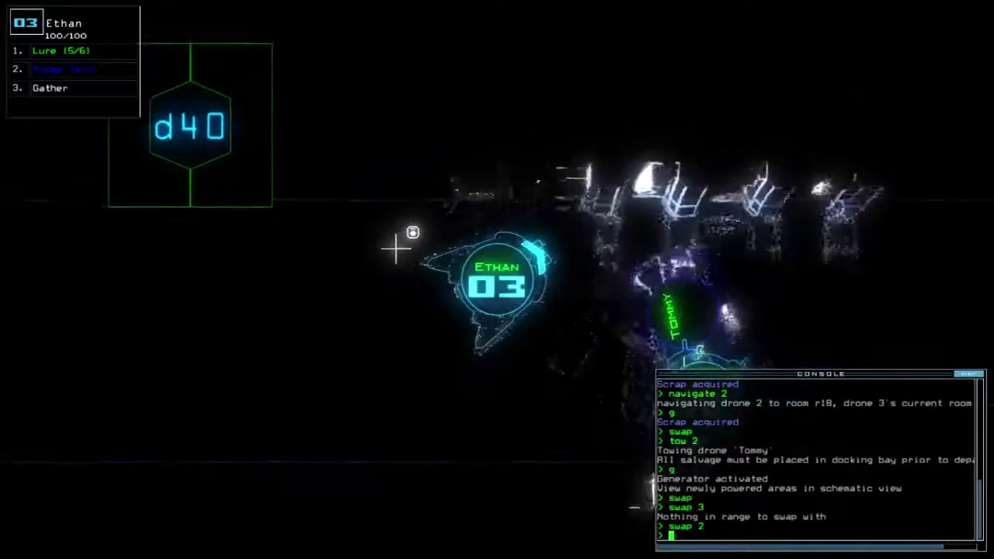
type("ra")
Close the r1 doors, gather scrap with drone 03, and drop and recover a probe
key("Return")
type("ffff")
key("Return")
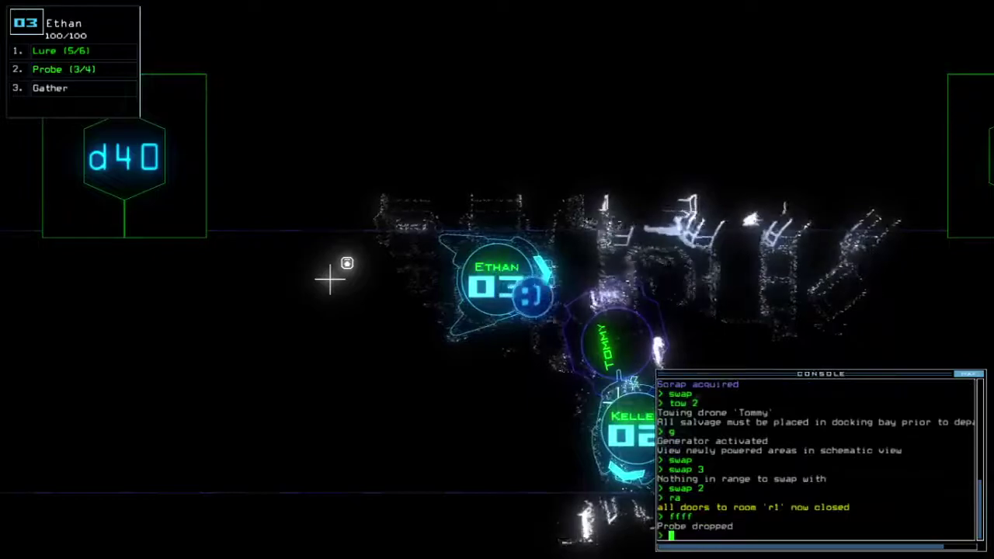
key("Tab")
key("Tab")
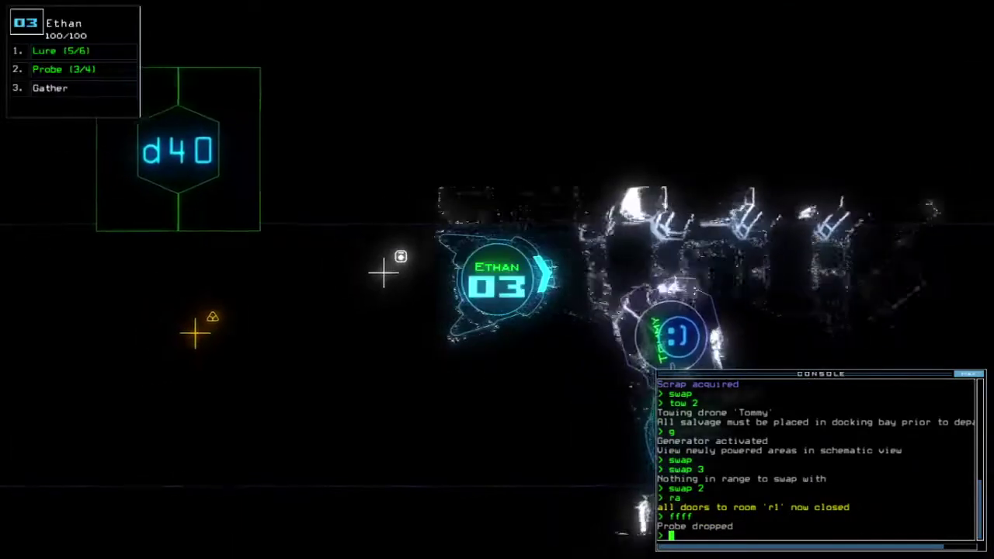
type("g")
key("Return")
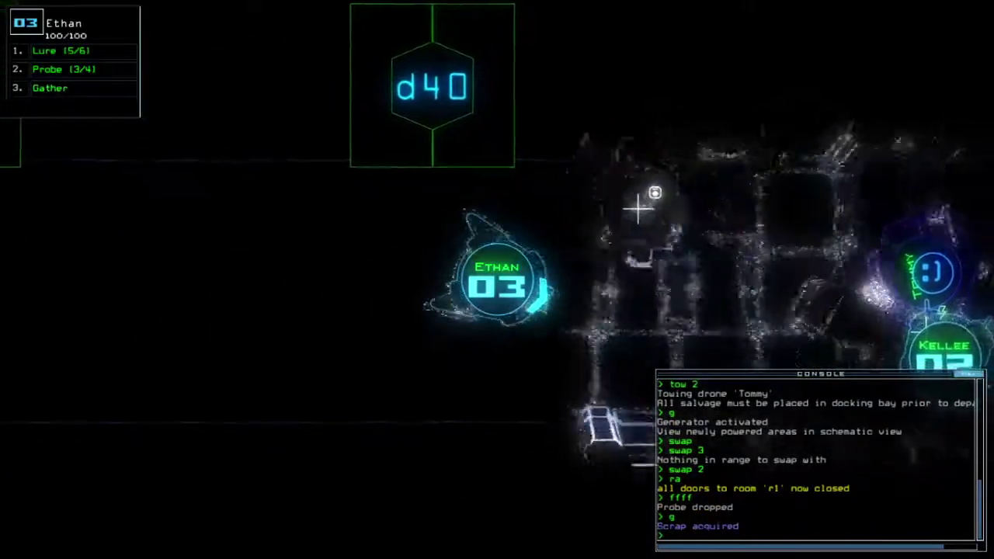
left_click_drag(672, 216, 353, 247)
type("pi")
key("Tab")
key("Return")
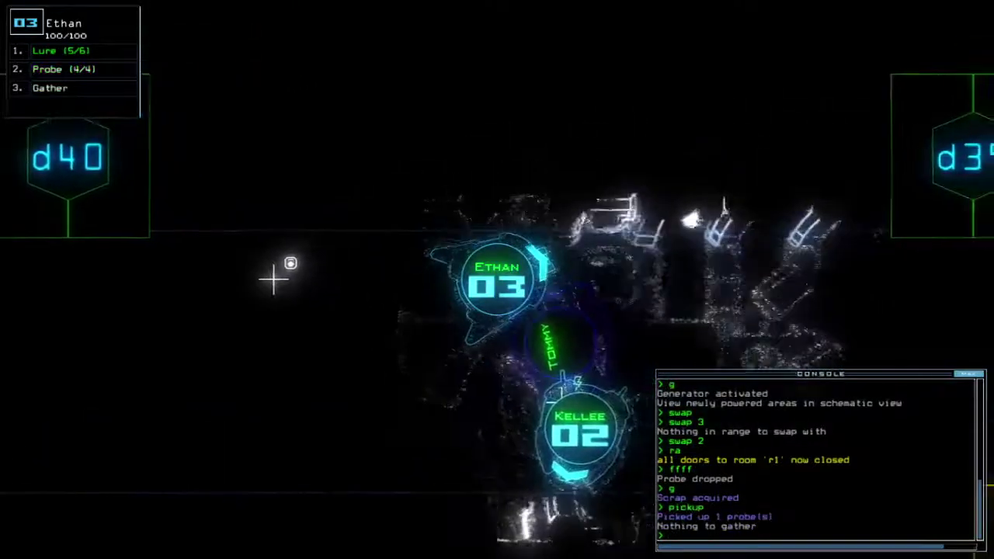
type("2ar")
Reopen r1, return drone 3, stop towing, list room r18's items, and re-dock at a4
key("Return")
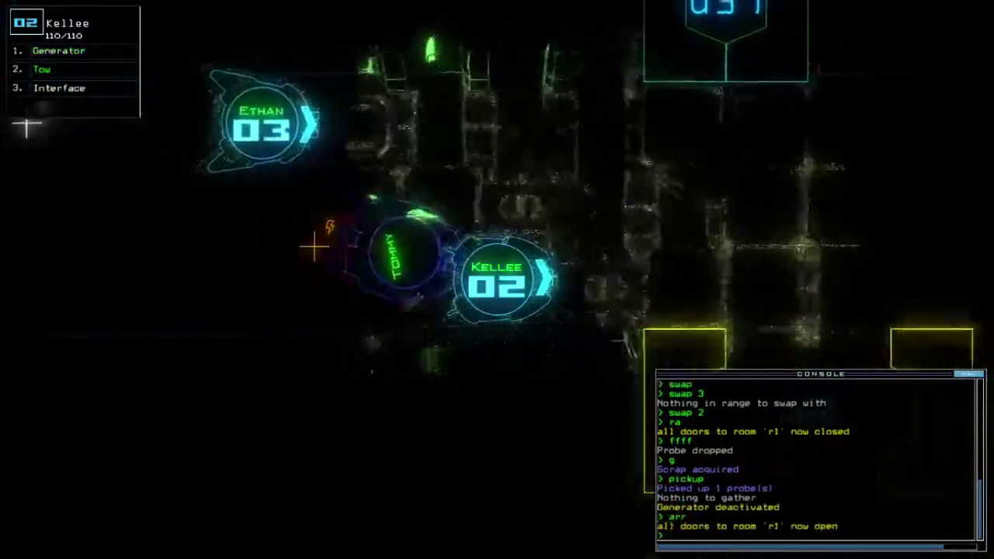
type("back 3")
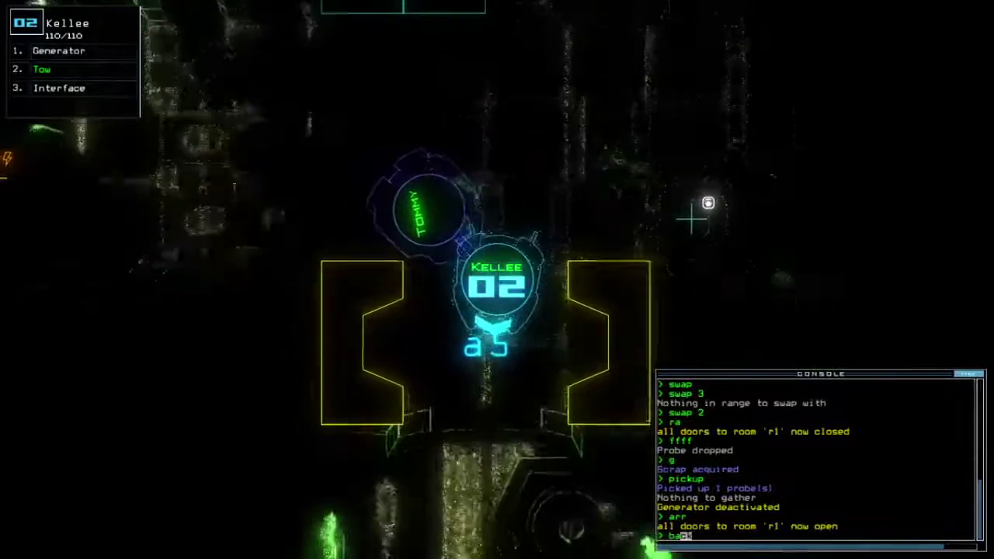
key("Return")
type("tow")
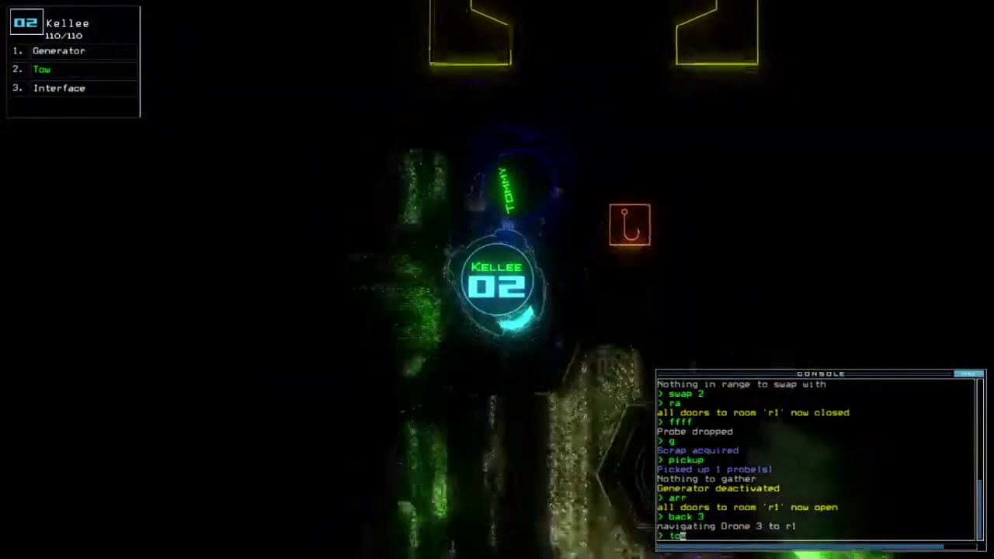
key("Return")
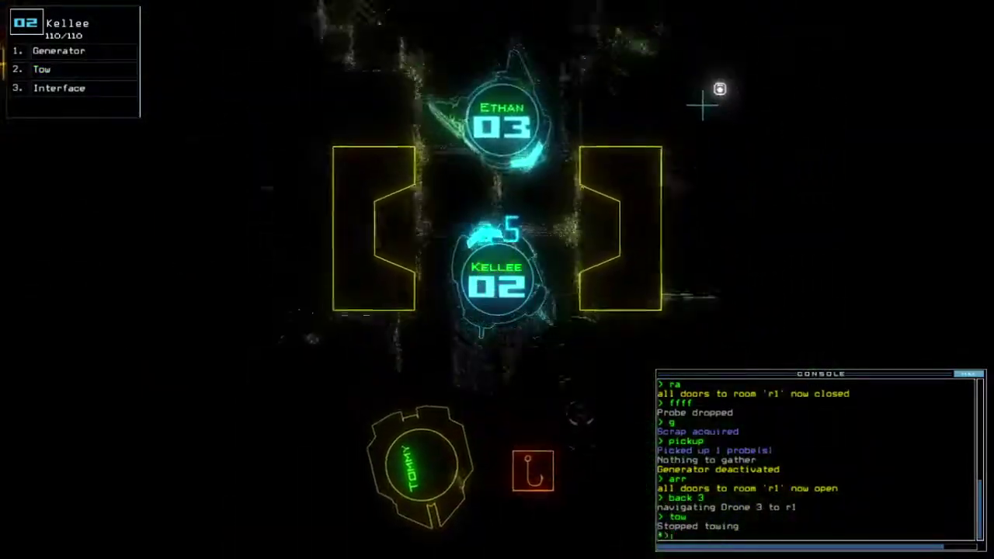
type("i")
key("Return")
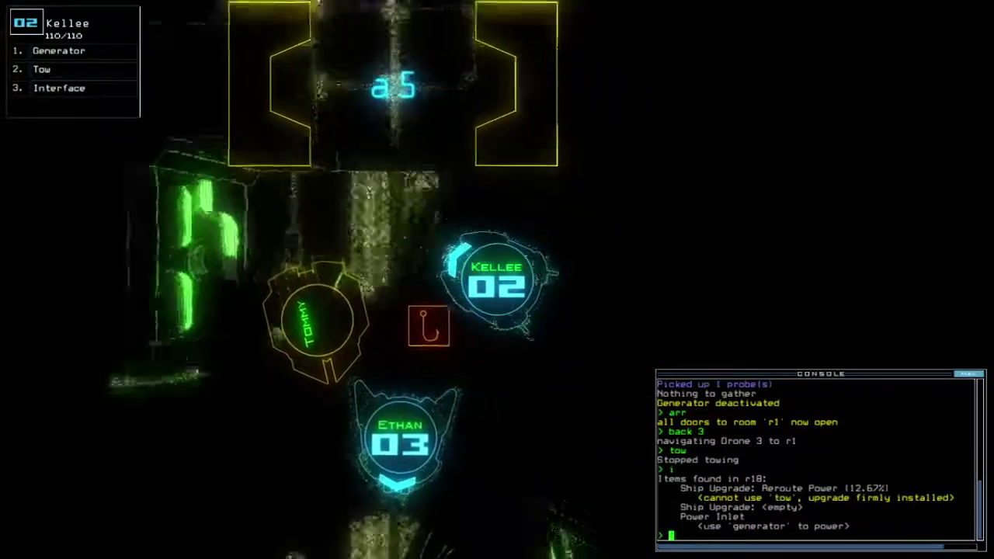
key("space")
type("d a")
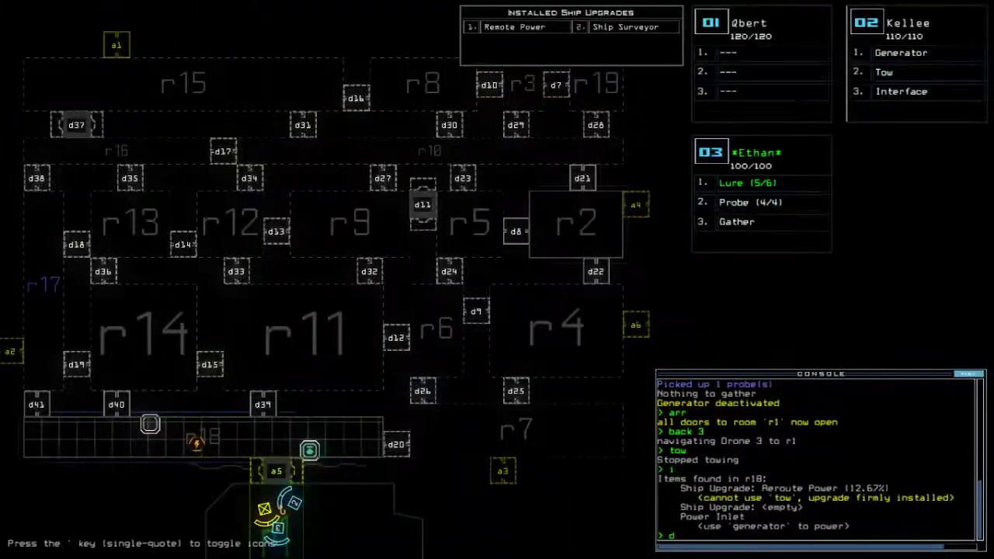
type("4")
key("Return")
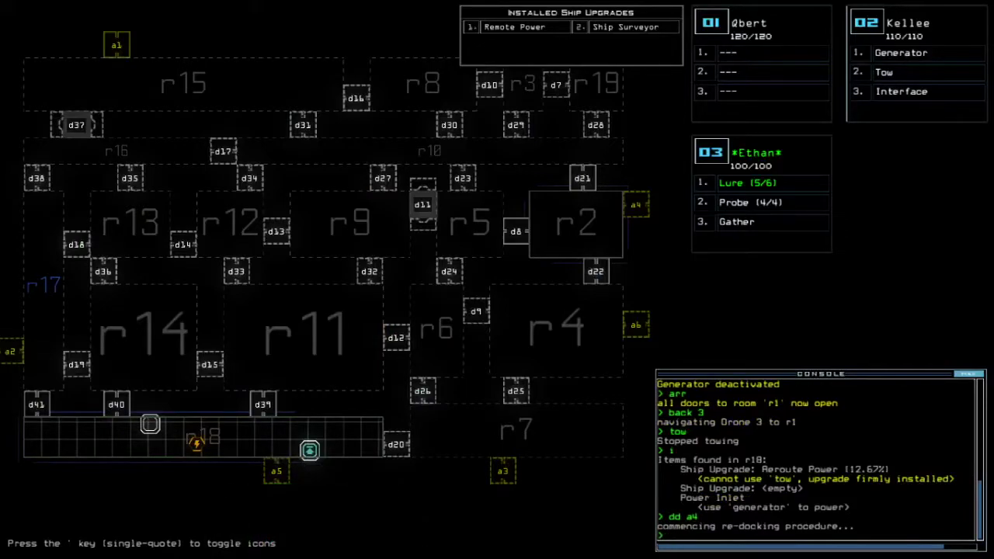
type("pickup 3")
At a4, pick up the lure, reopen r1, drop and recover a probe, then re-dock at a6
key("Return")
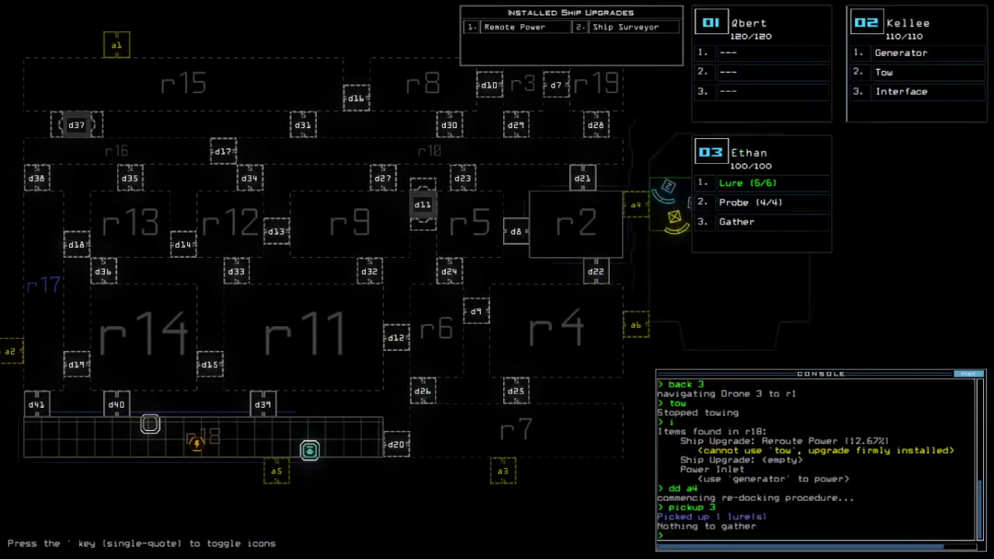
key("space")
type("a r1")
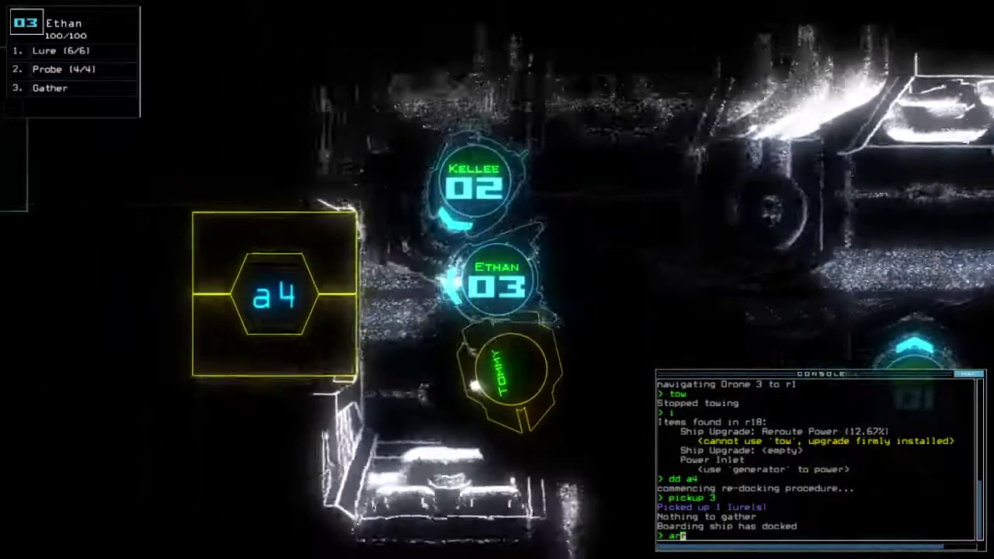
key("Return")
type("rrff")
key("Return")
key("space")
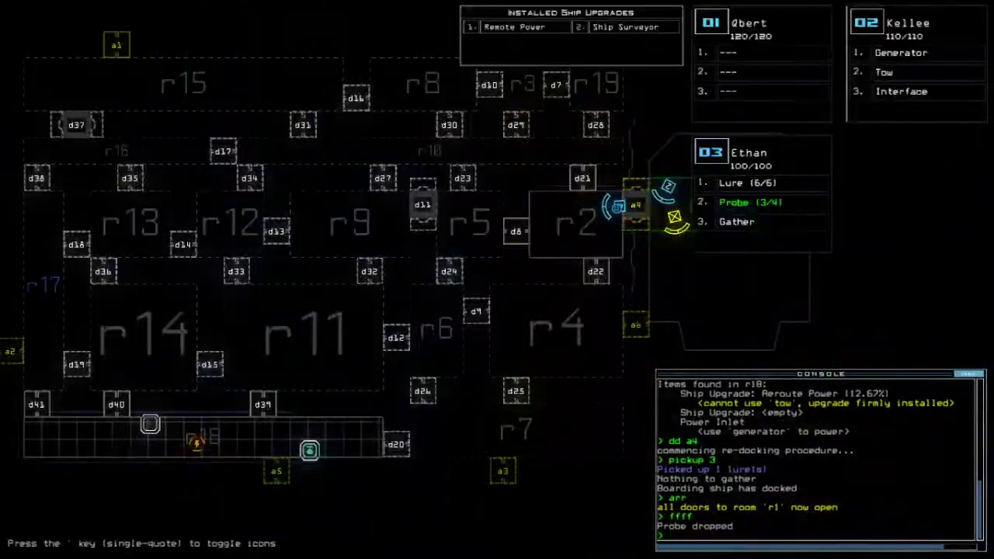
key("space")
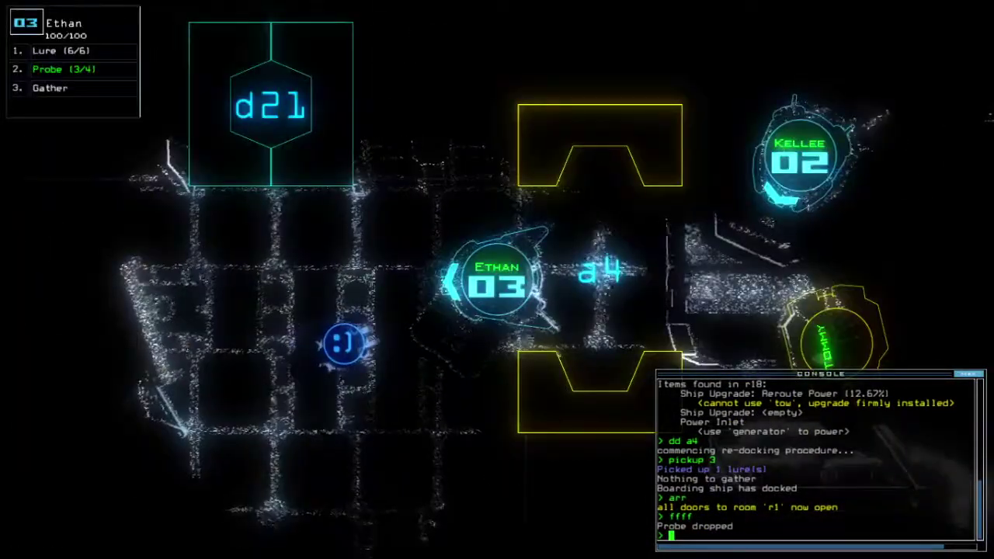
type("pickup")
key("Return")
key("space")
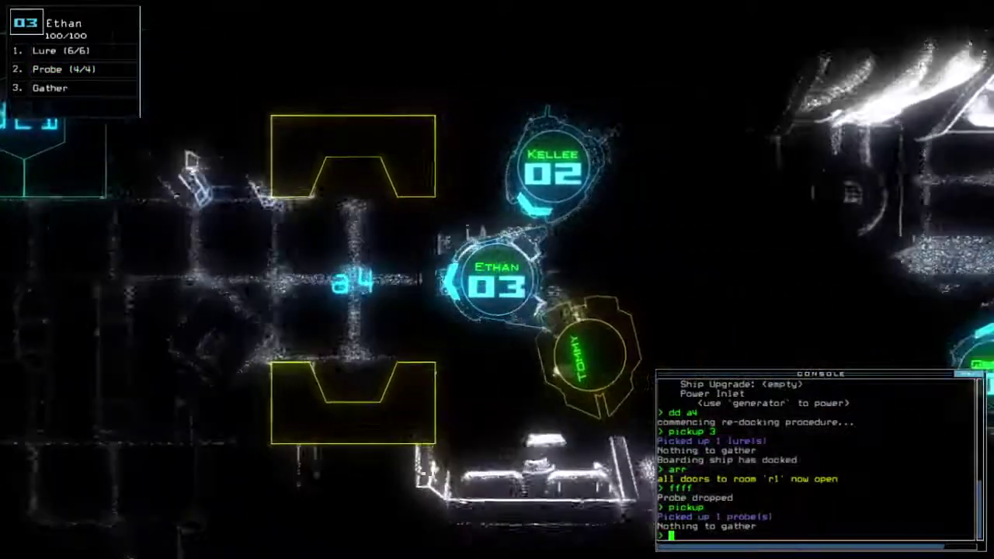
type("dd a")
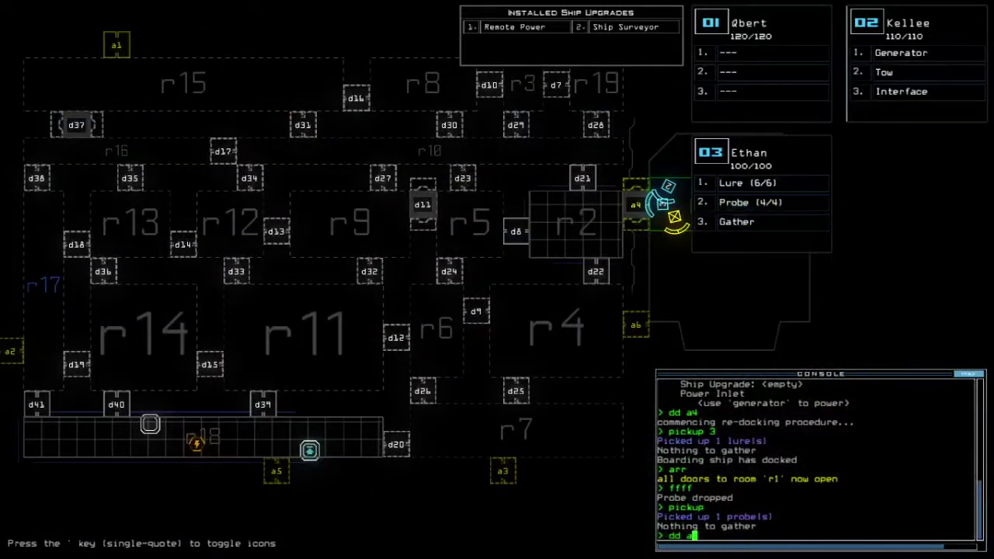
type("6")
key("Return")
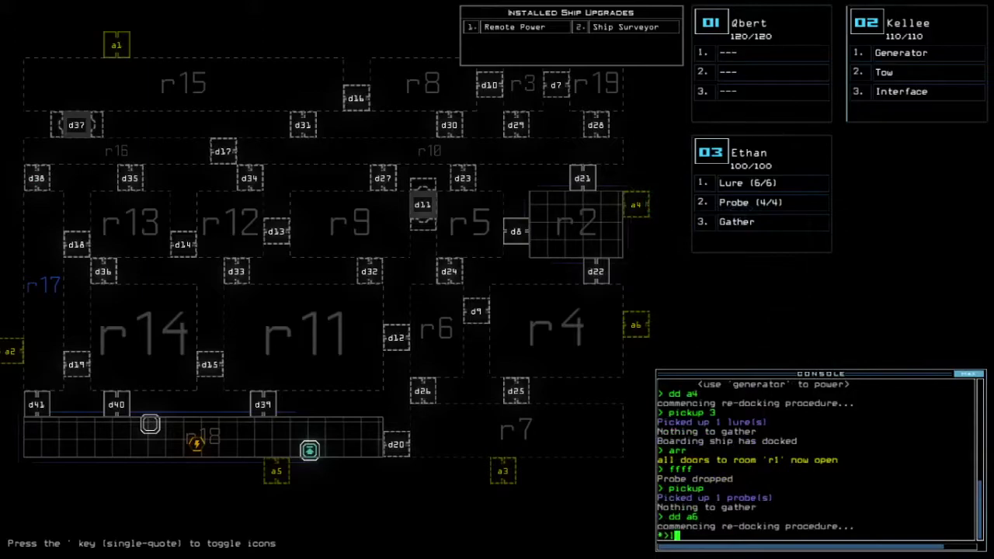
type("1")
Drop a lure at a6, open r1, deploy and recover a probe, then re-dock at a3
key("Return")
key("space")
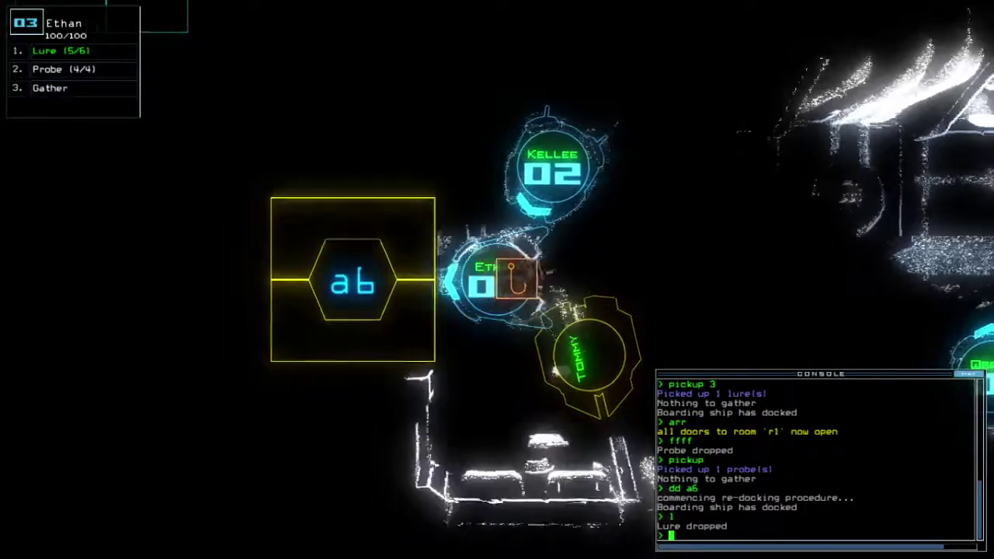
type("arr")
key("Return")
key("Left")
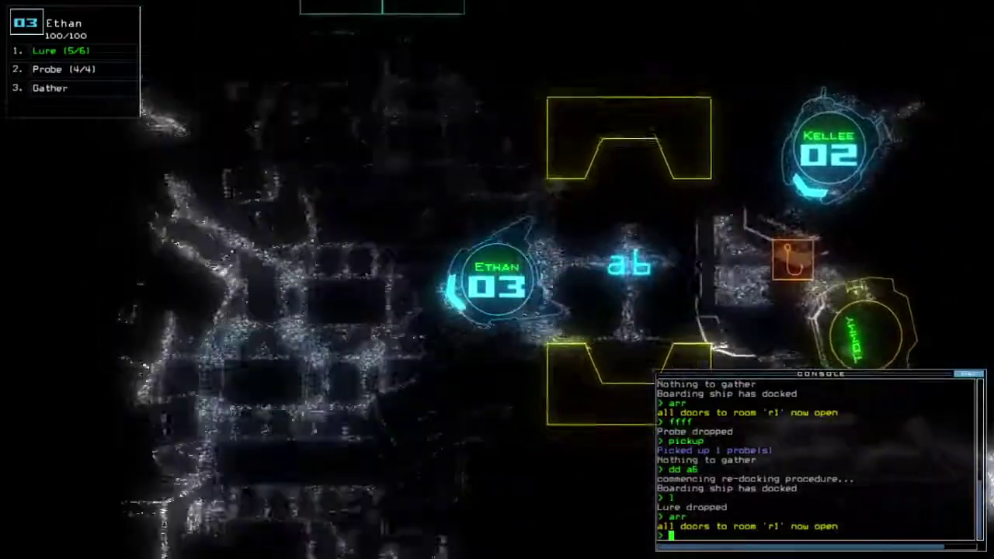
type("ffff")
key("Return")
type("pickup")
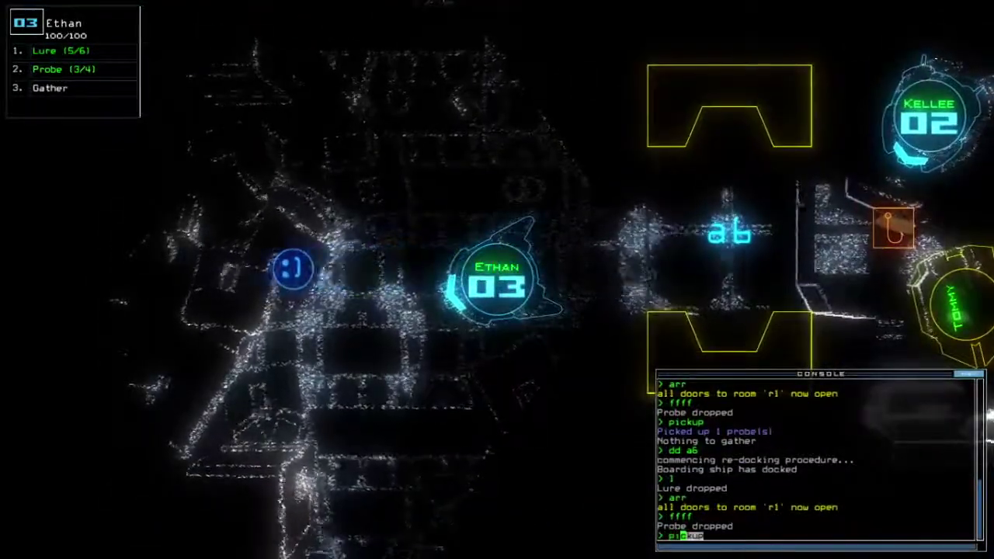
key("Return")
scroll(497, 279, "down", 5)
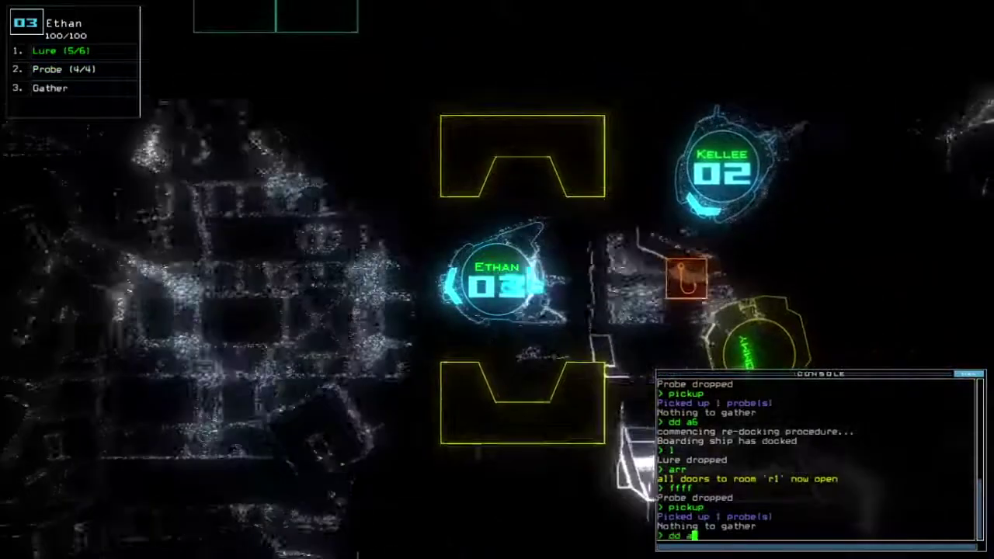
type("dd a3")
key("Return")
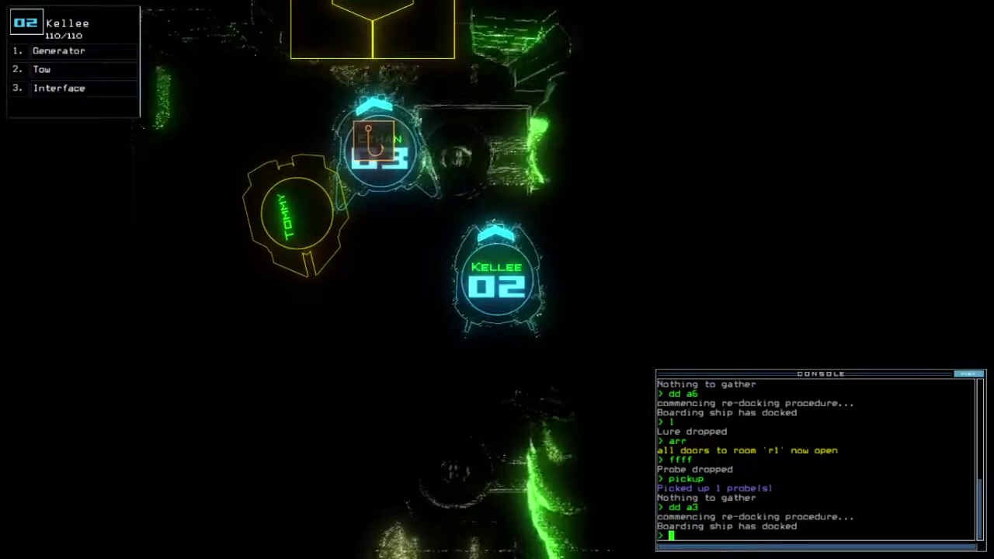
type("1")
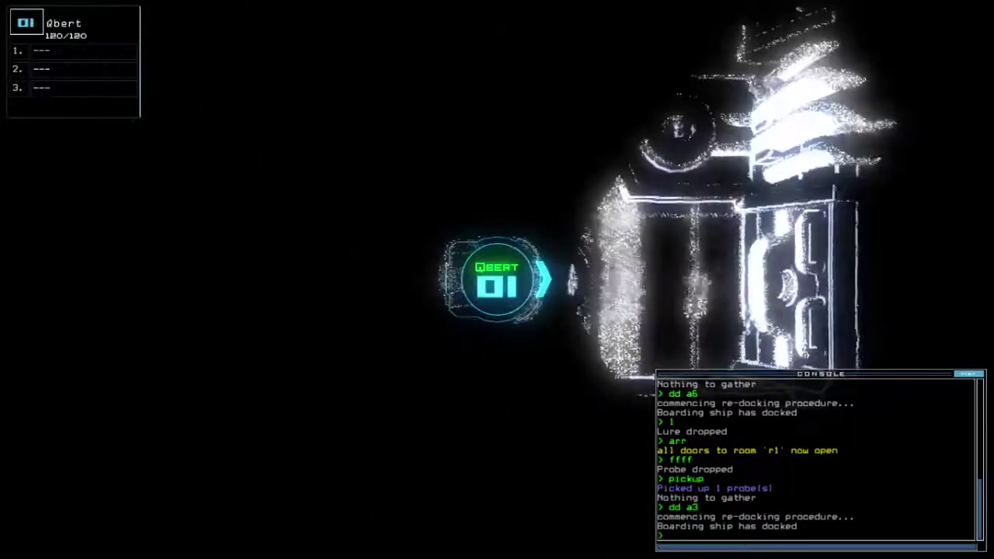
type("swap 5")
Swap an upgrade into drone 01's first slot and switch control to drone 03
key("Return")
key("Return")
key("Escape")
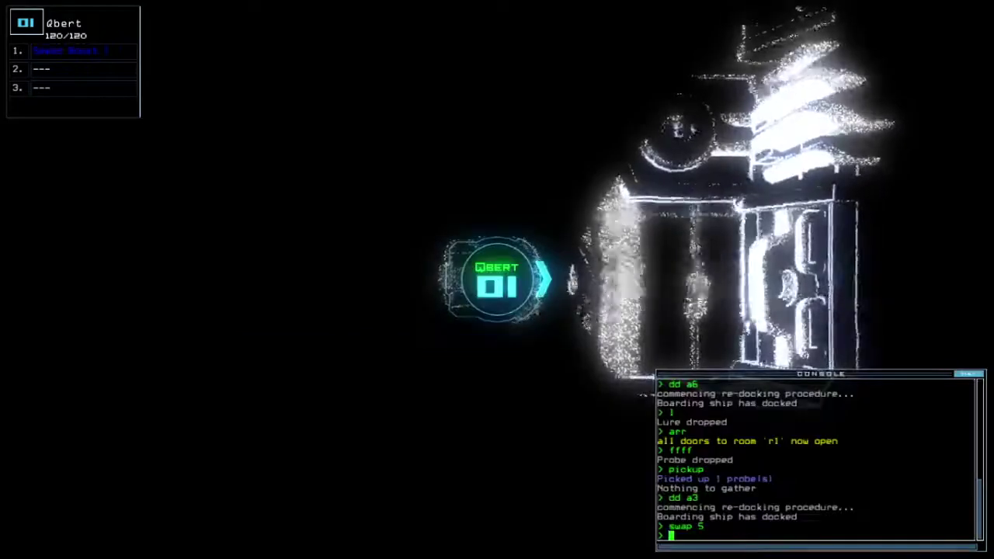
key("Tab")
type("3ar")
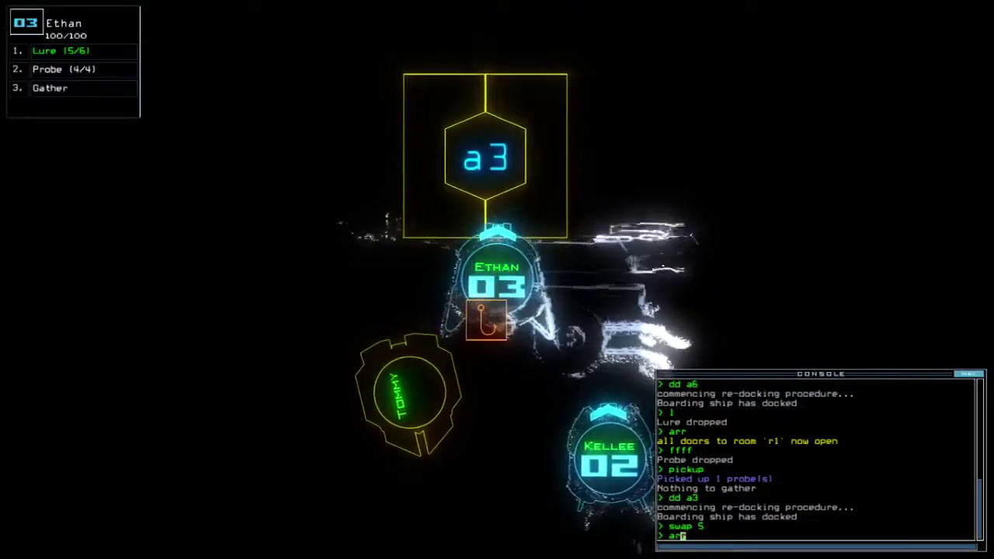
type("r")
Open all doors to room r1, pause and resume briefly, then view the schematic map
key("Return")
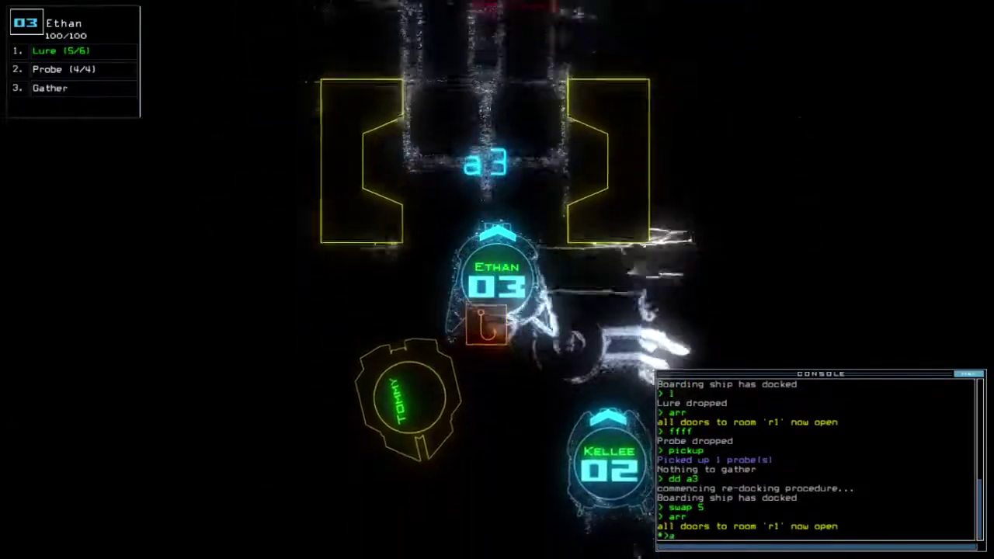
key("Return")
key("Escape")
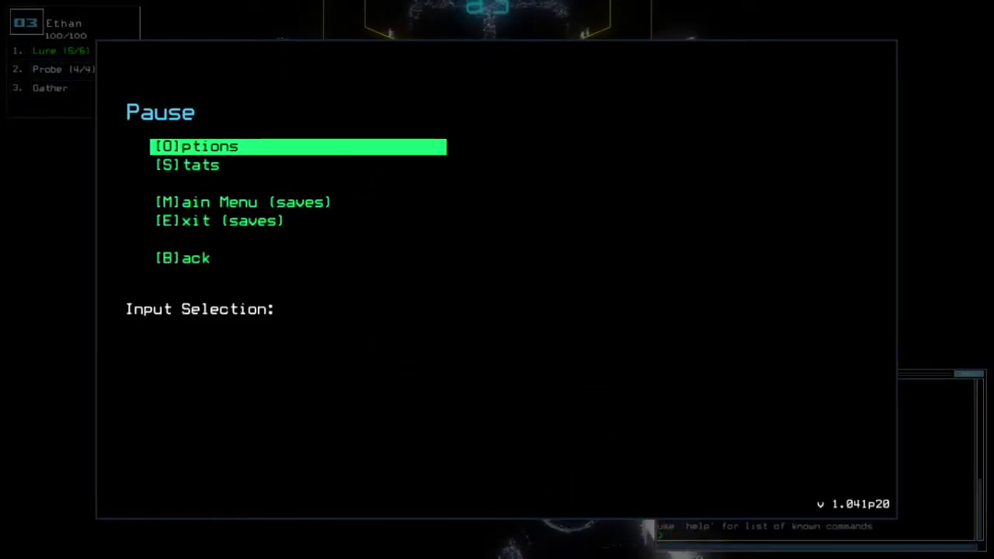
key("Escape")
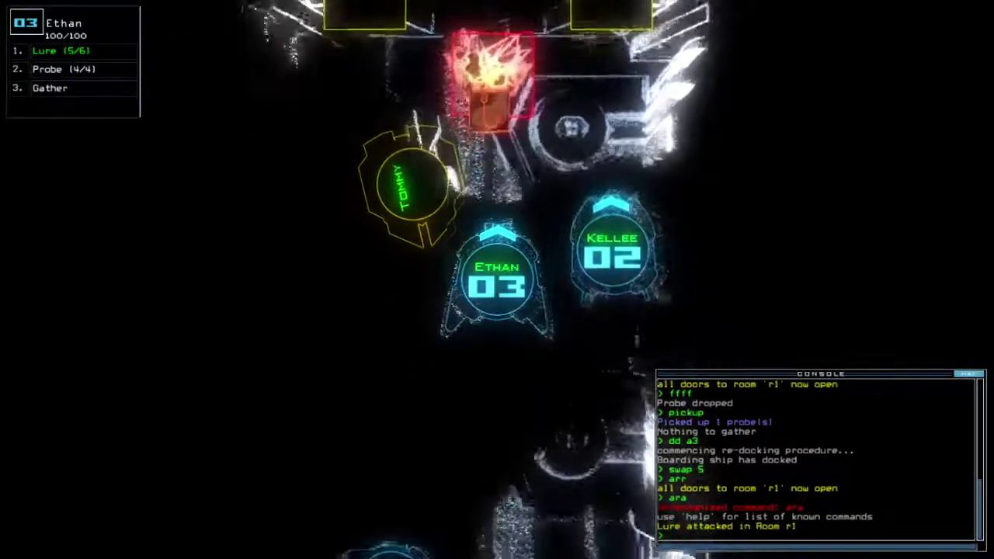
key("space")
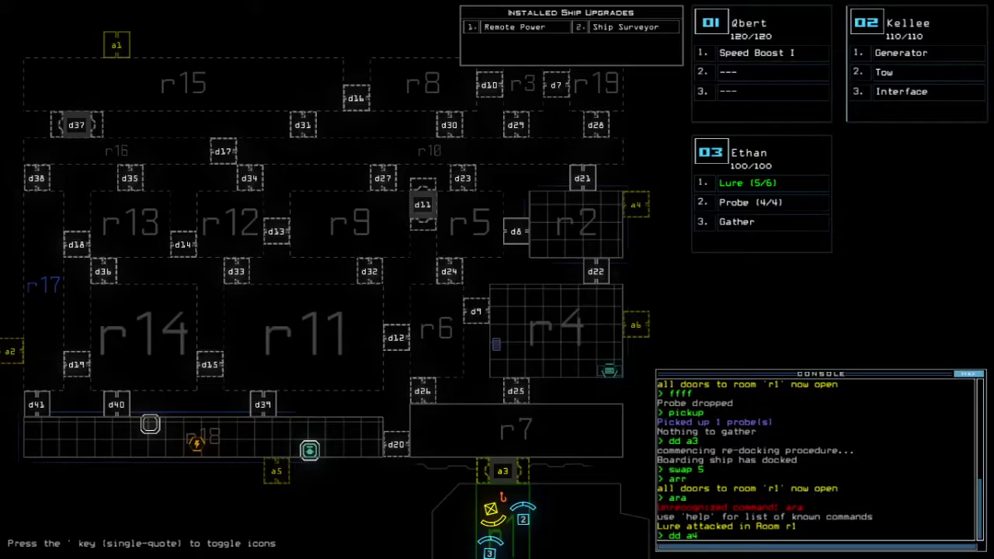
Drop a lure (4/6) and a probe beside drone 03, then recover the probe (4/4)
key("space")
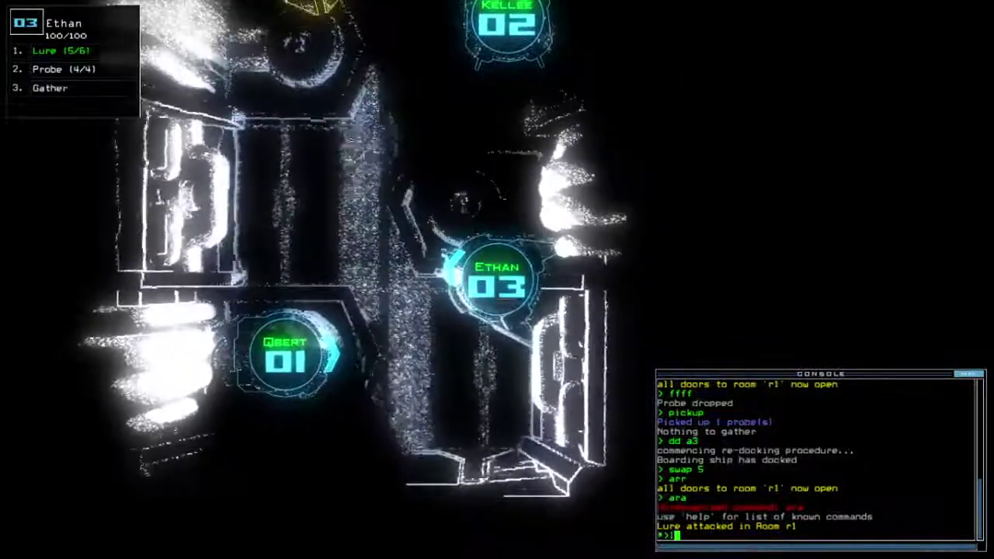
type("1")
key("Return")
type("ffff")
key("Return")
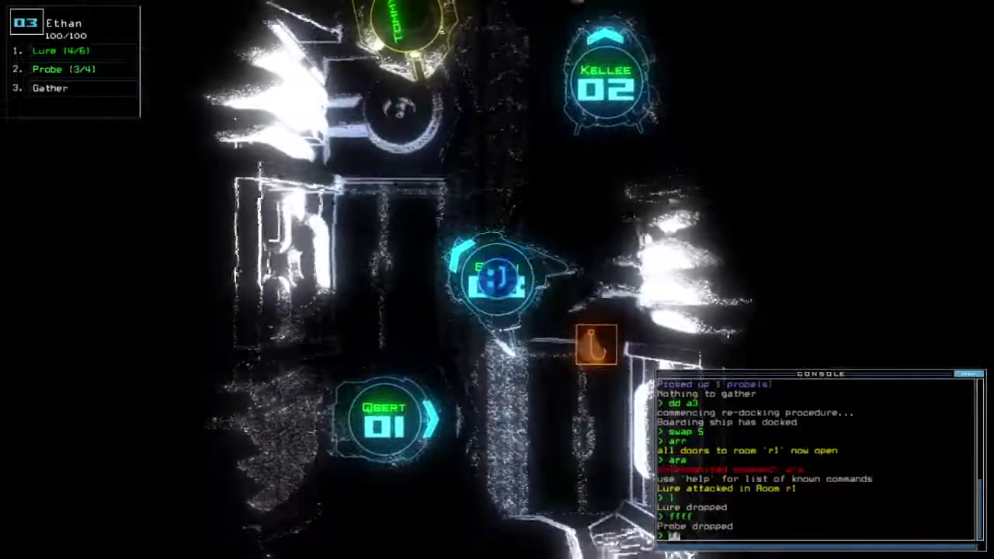
key("2")
key("space")
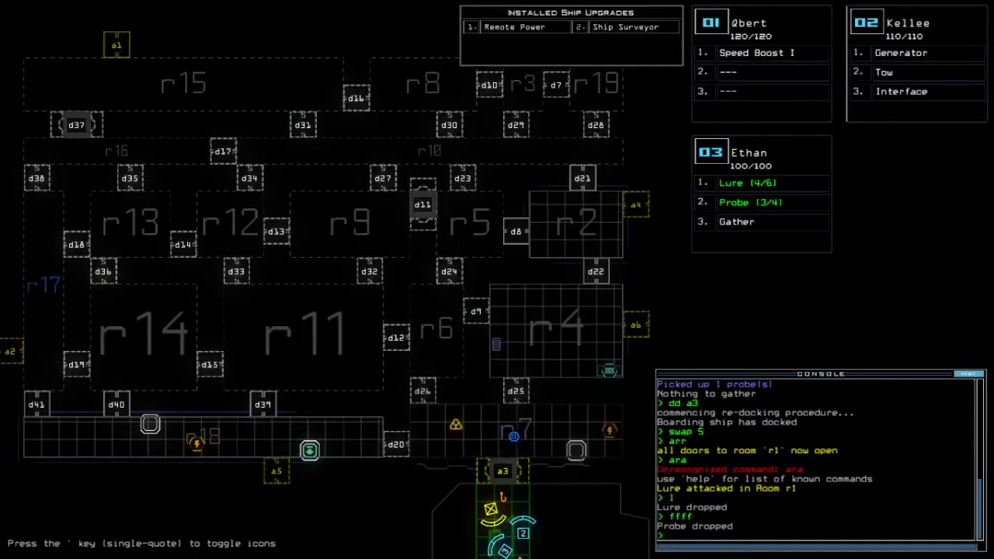
key("space")
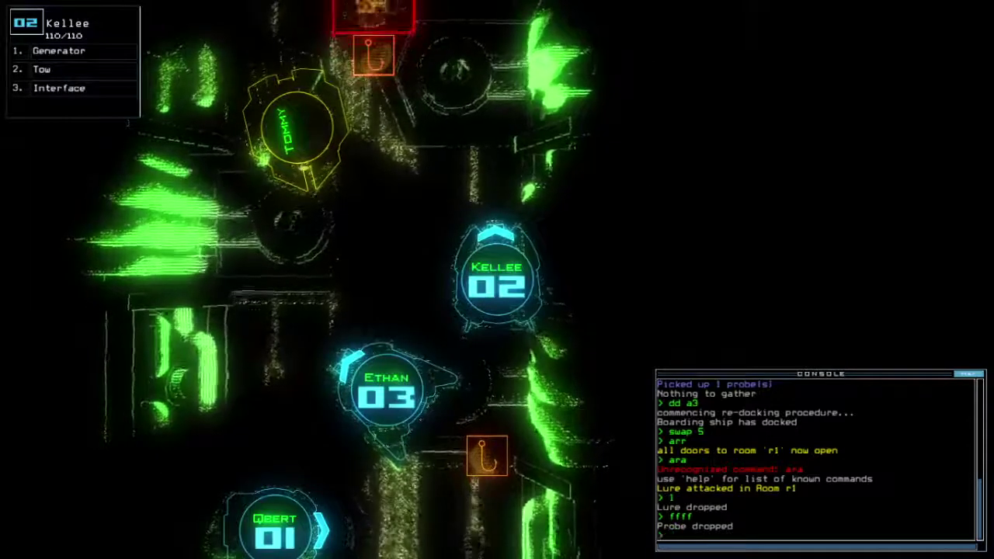
type("3pickup")
key("Return")
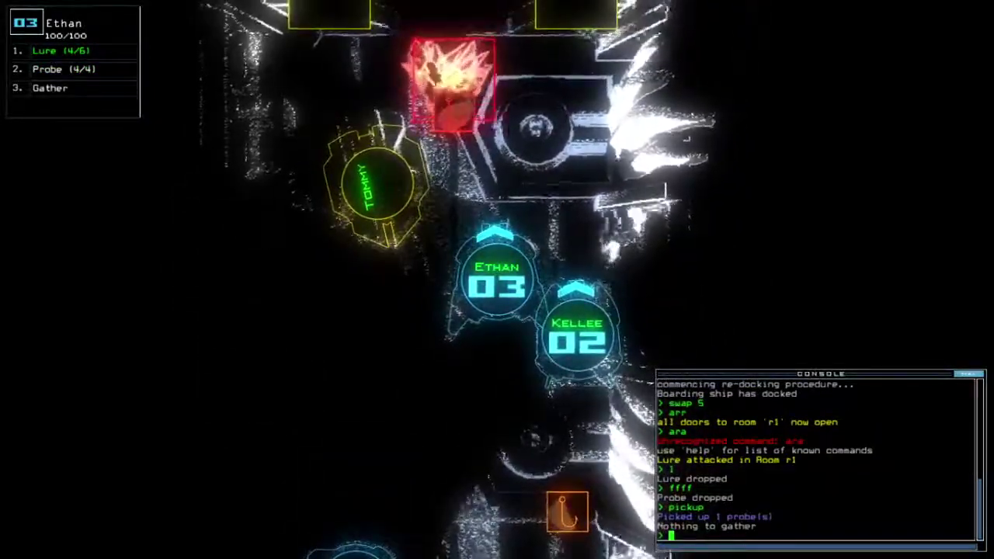
key("space")
type("dd a4")
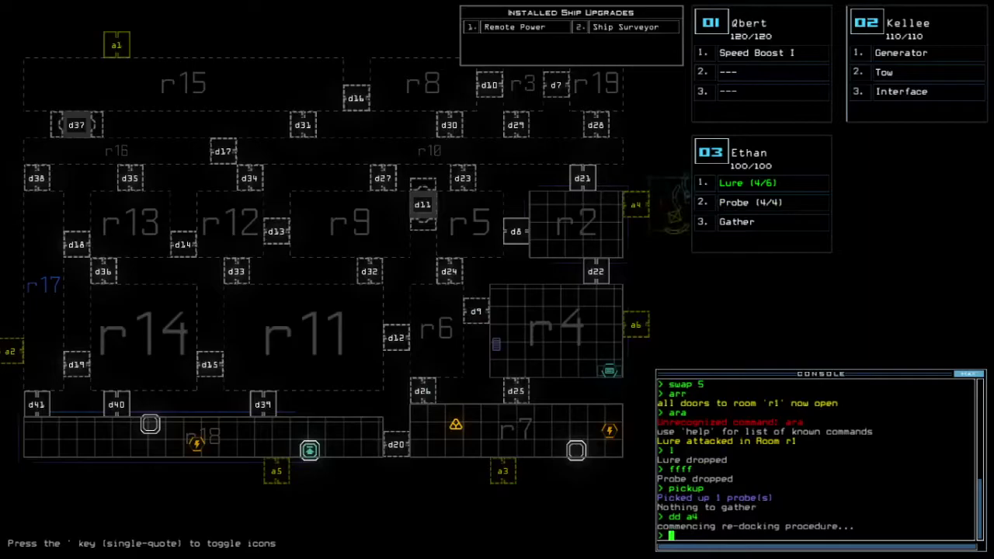
At a4, open the r1 doors, drop a lure near drone 03, and pick it back up
key("space")
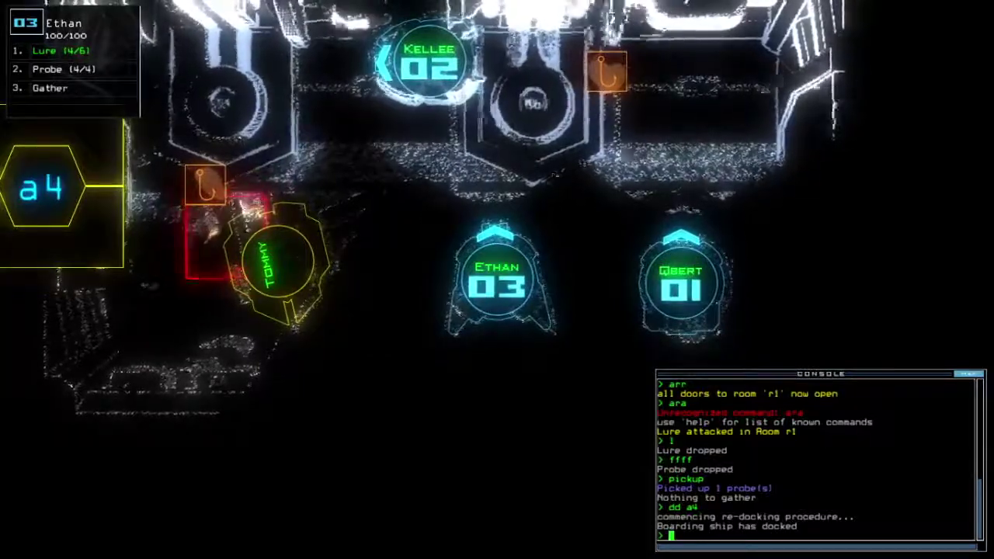
type("arr")
key("Return")
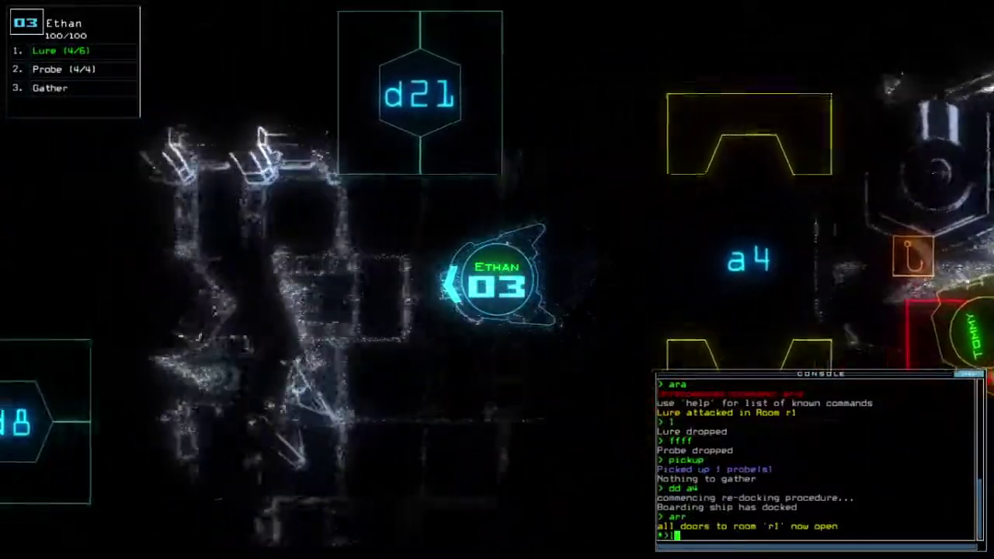
type("l")
key("Return")
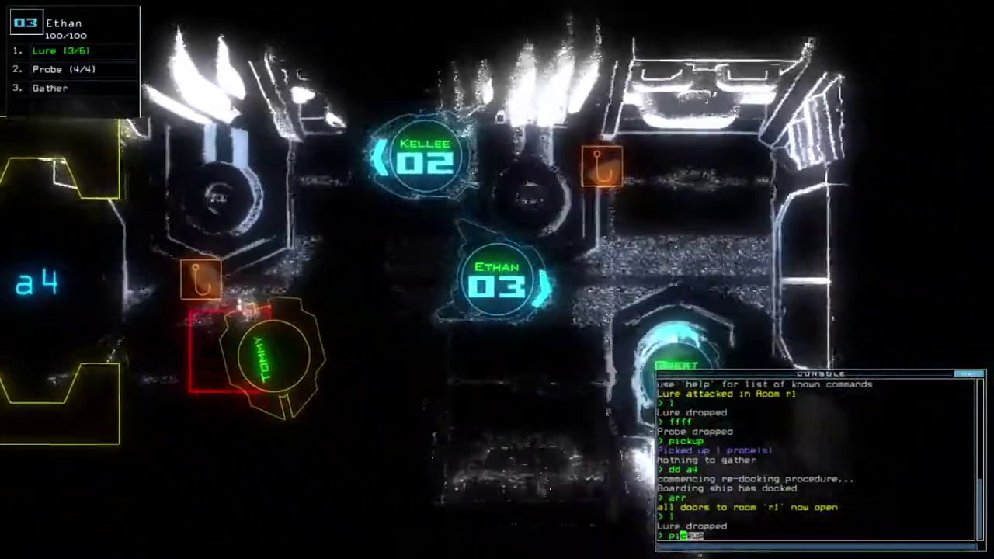
type("pickup")
key("Return")
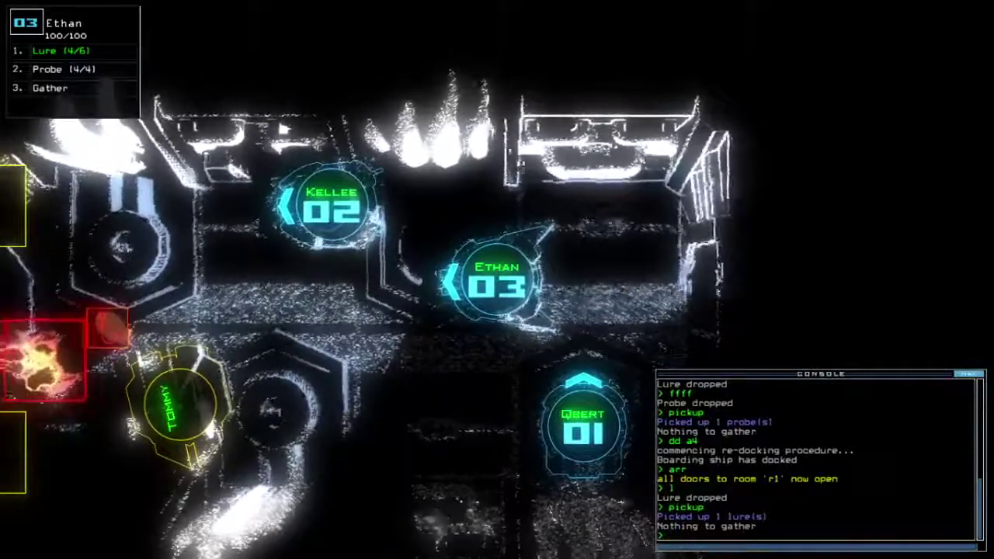
Watch the map as the lure is attacked in r2, then close the r1 doors
key("space")
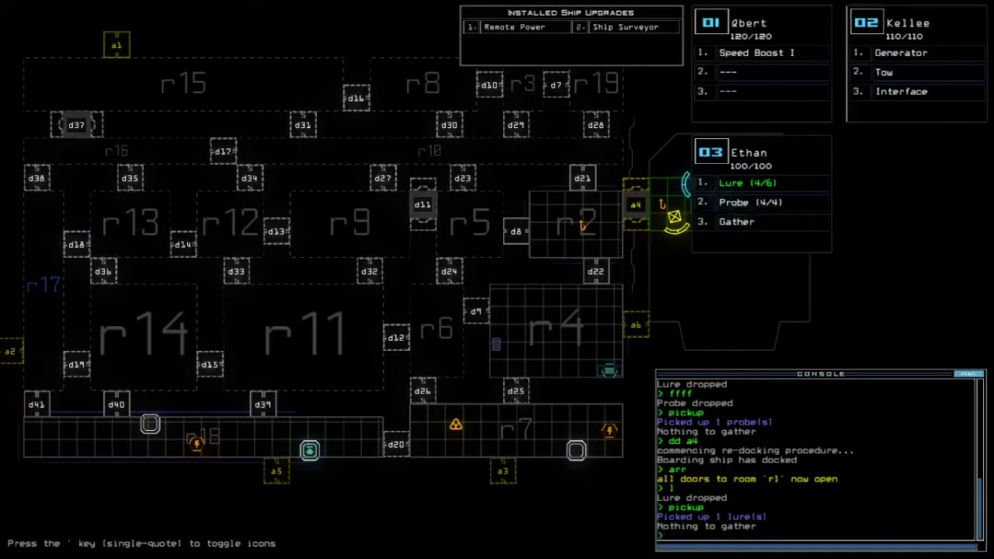
key("space")
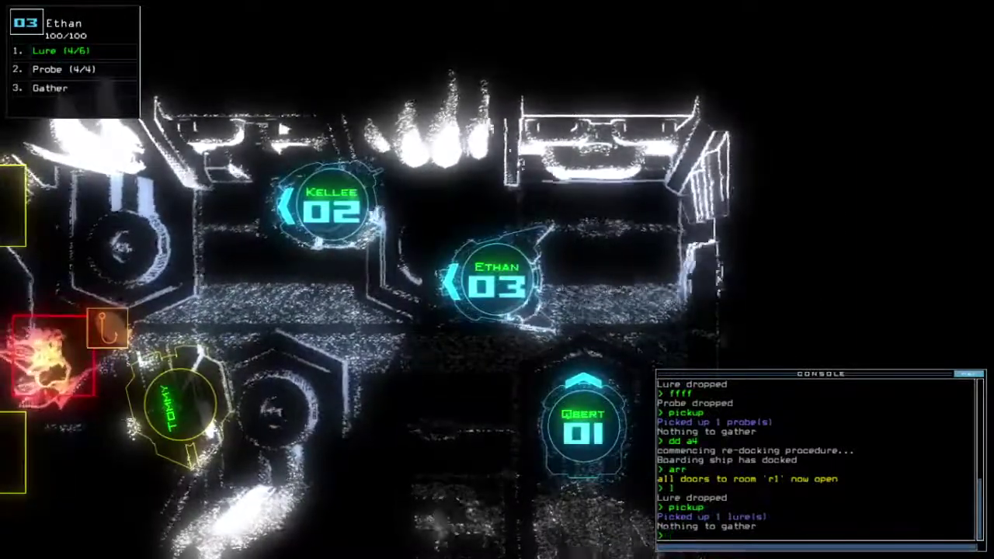
key("space")
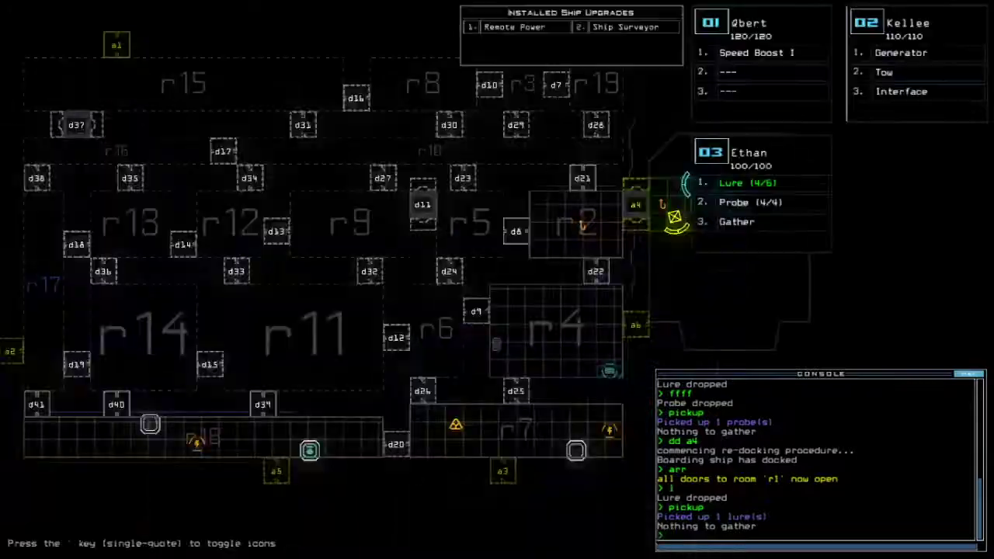
key("space")
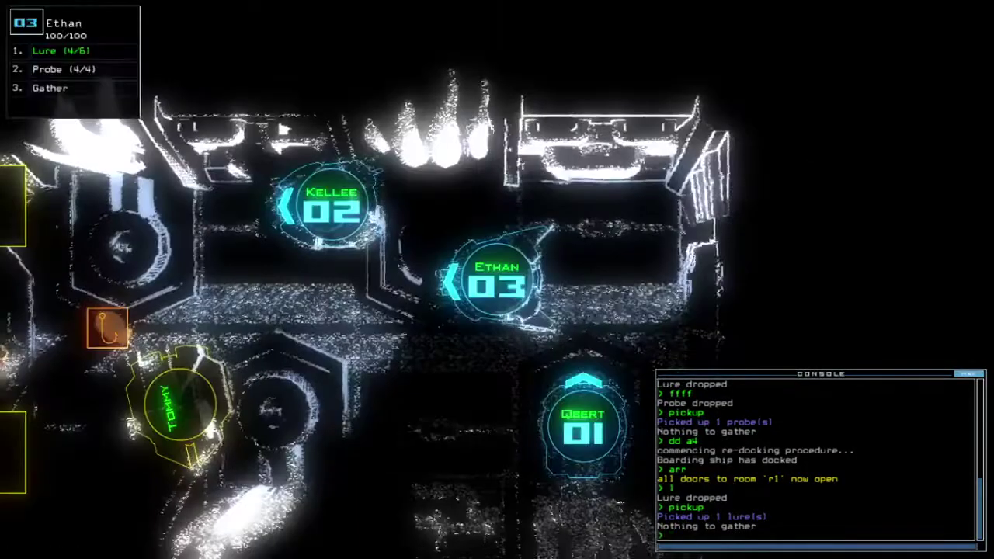
key("space")
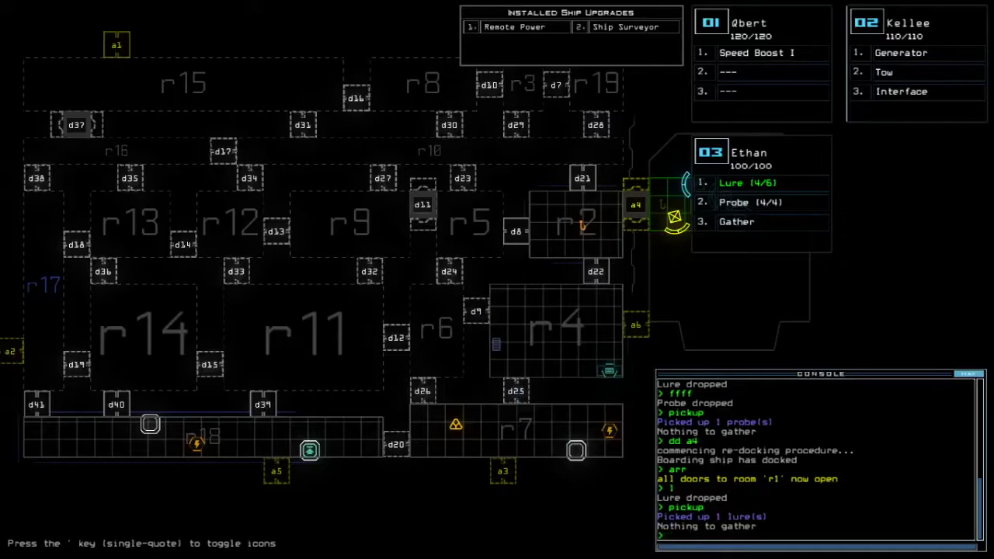
key("space")
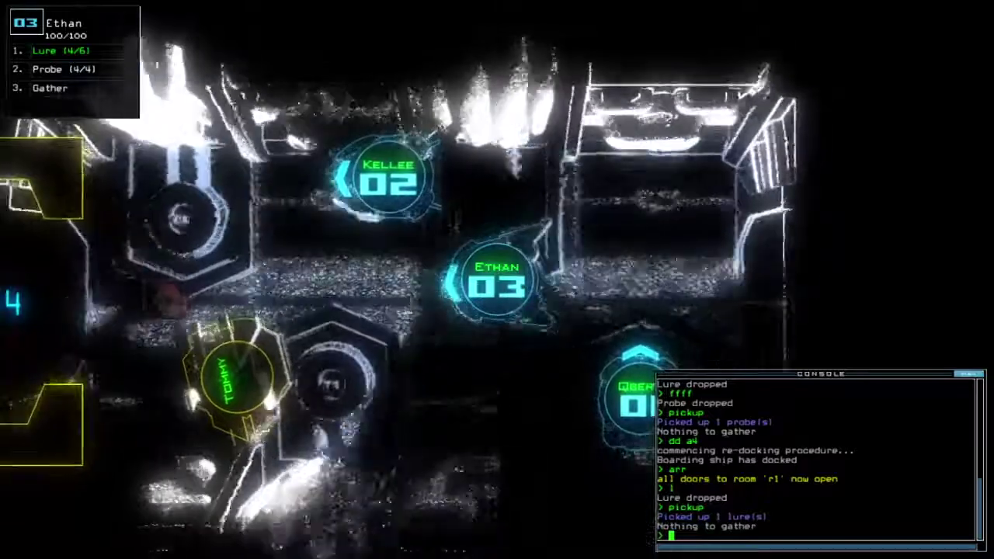
type("ra")
key("Return")
key("space")
type("dd")
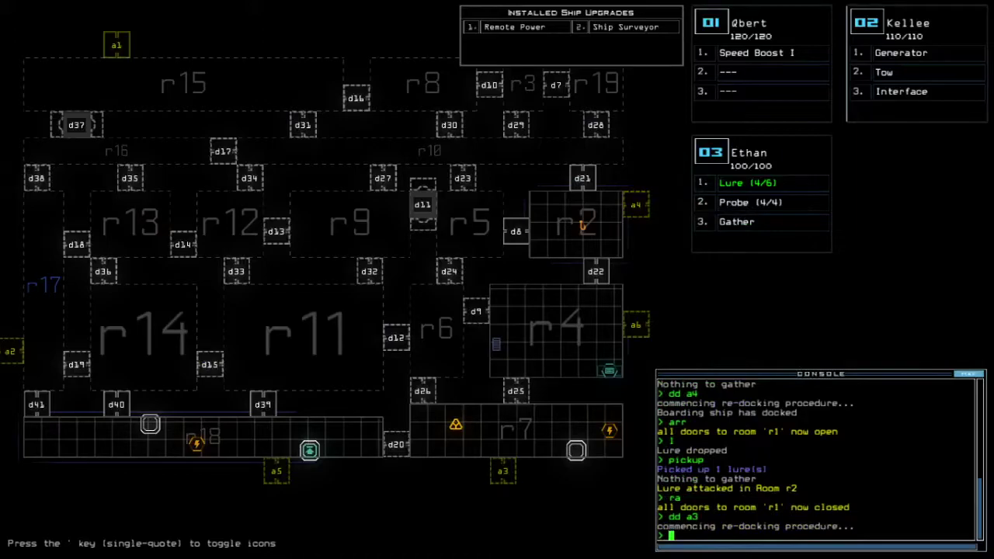
Reopen the r1 doors at a3, move drone 03 in to gather scrap, then re-dock at a1
key("space")
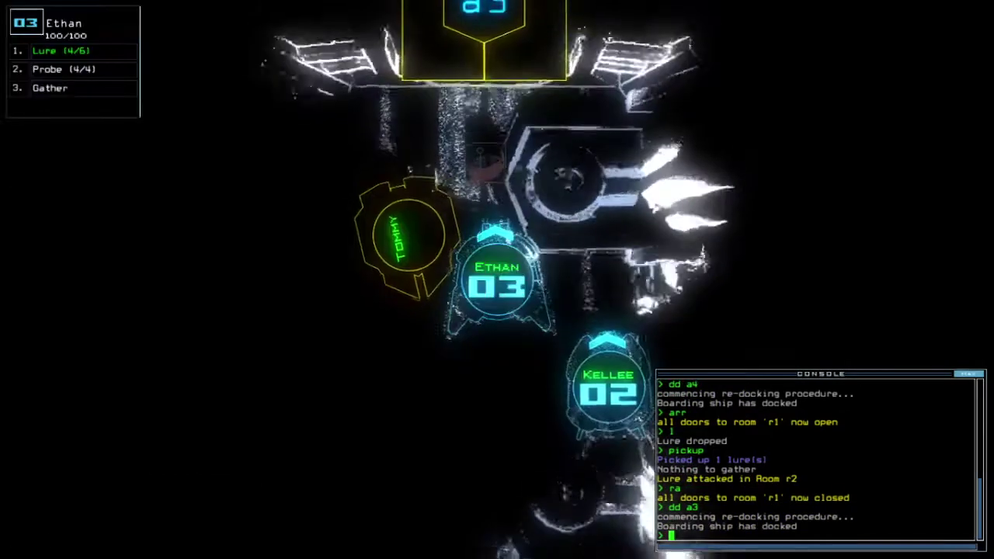
type("arr")
key("Return")
key("Up")
key("Up")
key("Up")
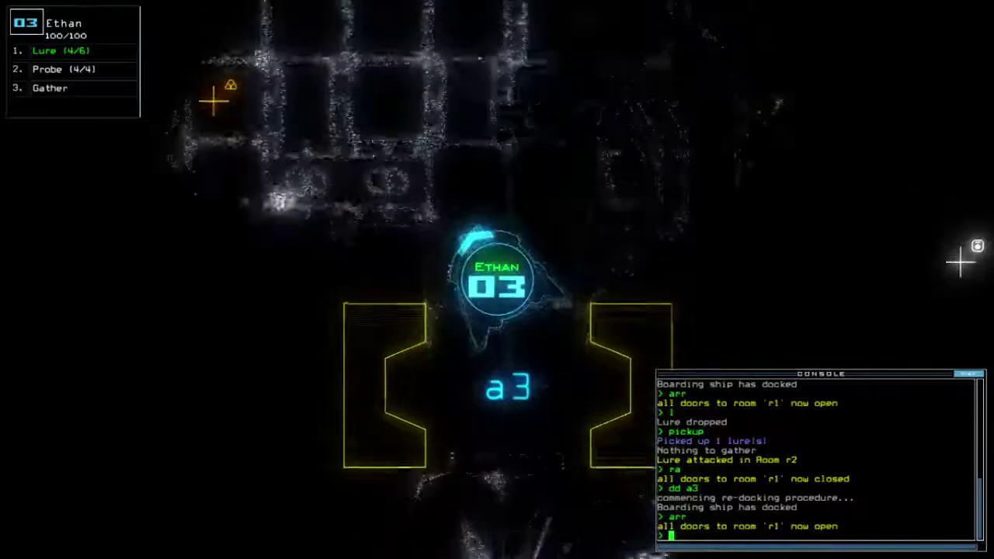
type("g")
key("Return")
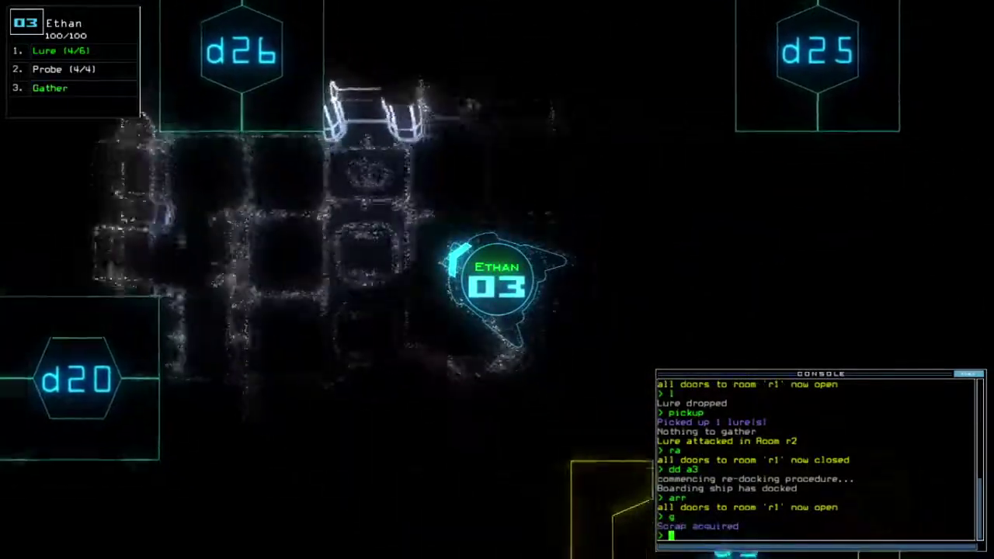
key("Down")
key("Down")
key("Down")
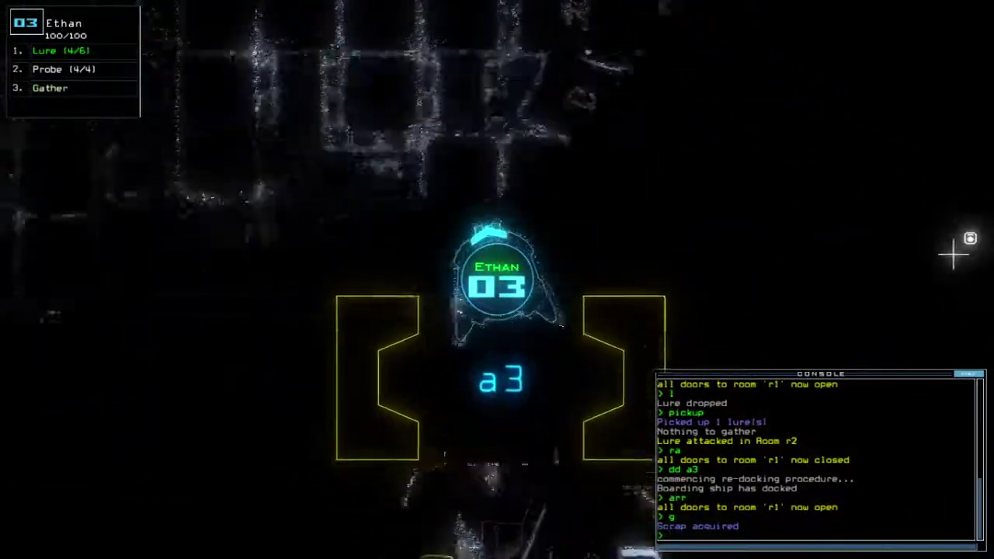
key("Down")
key("Down")
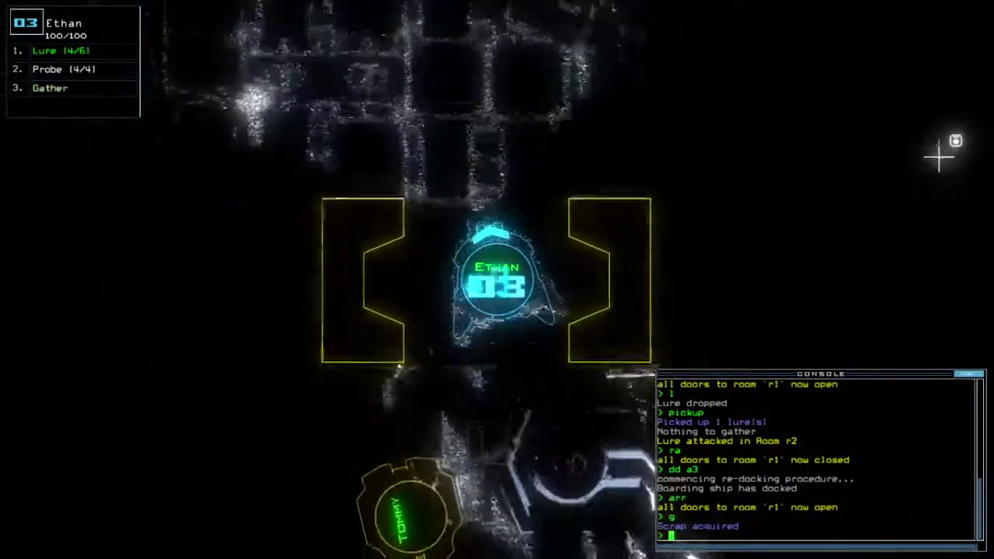
key("space")
type("dd a1")
key("Return")
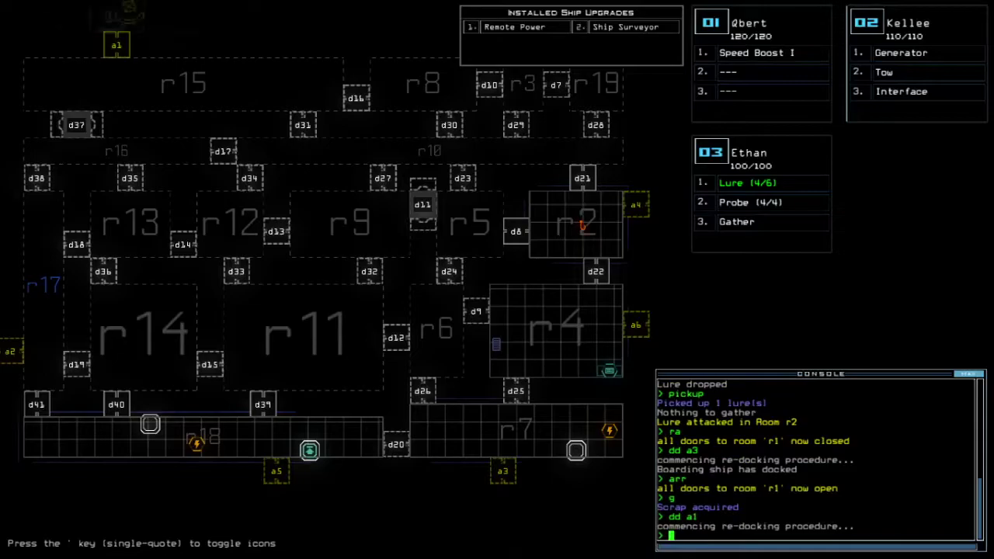
Drop a lure and a probe at airlock a1, opening then closing room r1's doors
key("space")
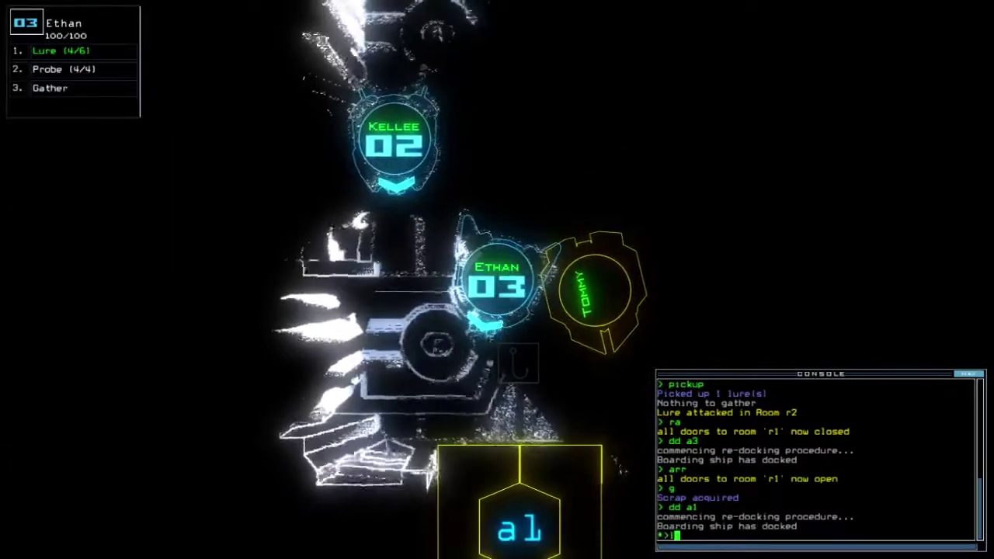
type("l")
key("Return")
key("Down")
key("Down")
type("arr")
key("Return")
type("r")
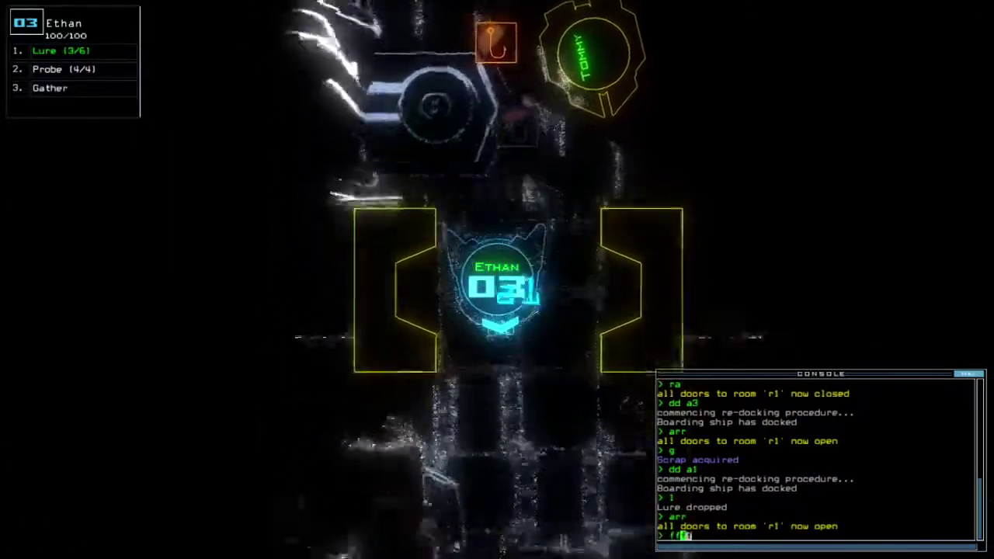
type("fff")
key("Return")
type("ra")
key("Return")
key("space")
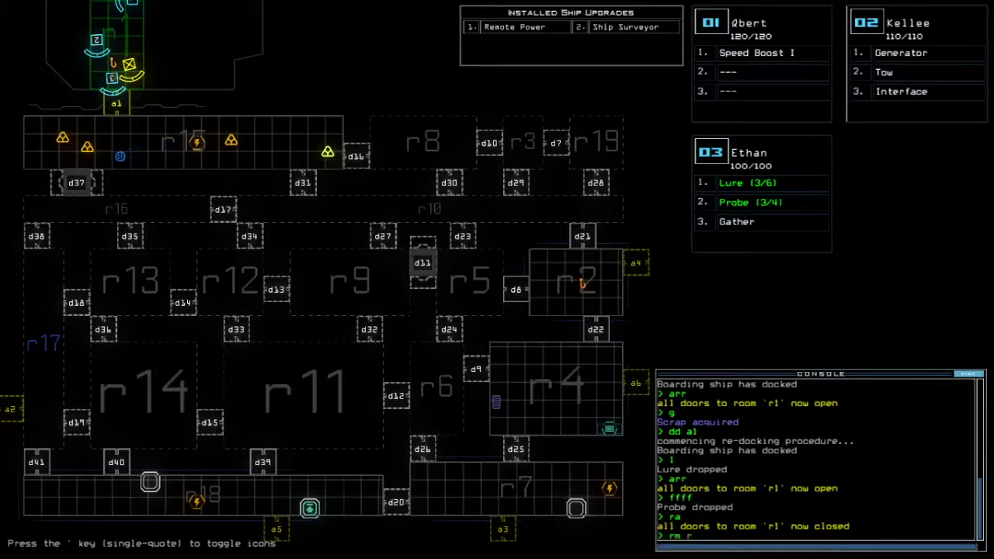
Scan room r15, recover the lure and probe, gather scrap twice, and check mission time
key("Return")
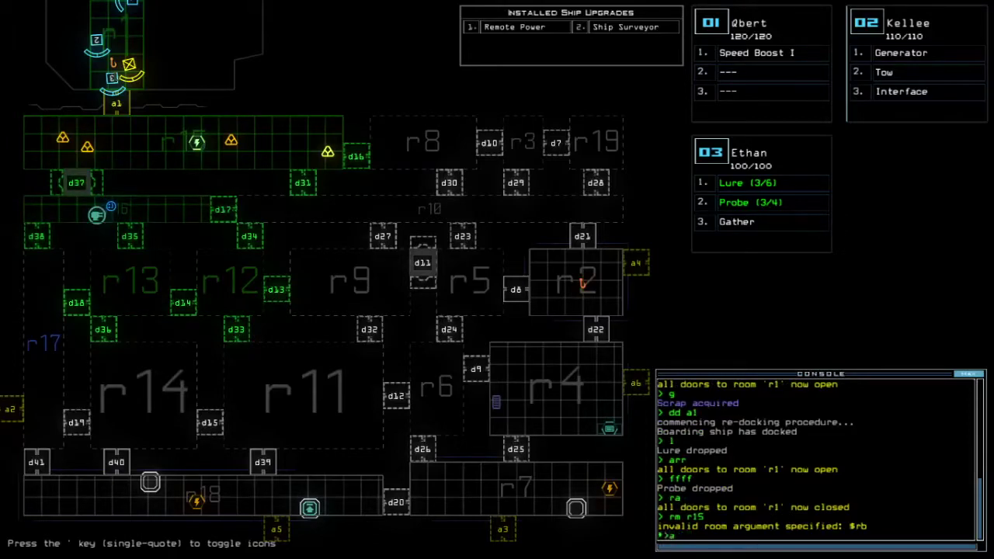
type("3")
key("Return")
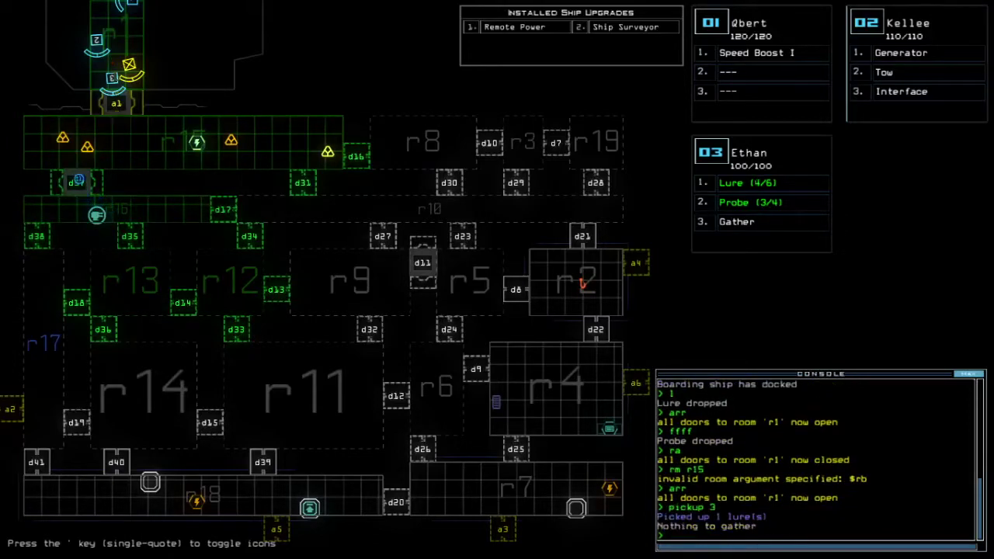
key("Escape")
type("pickup")
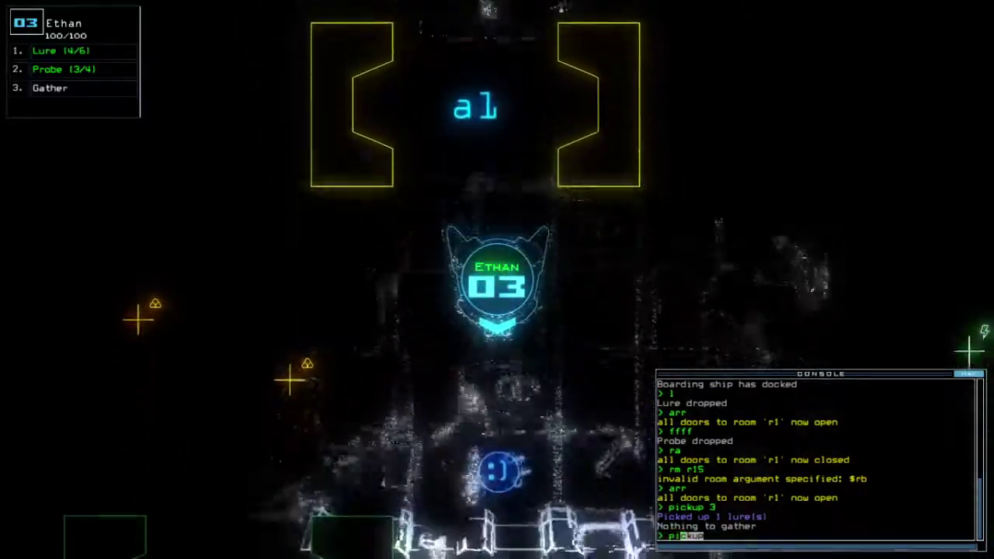
key("Return")
type("g")
key("Return")
type("g")
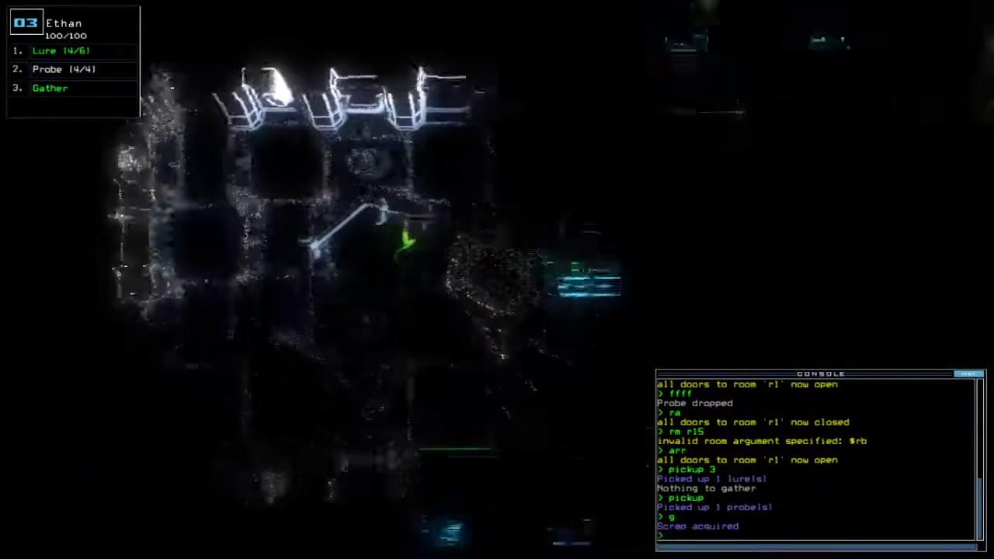
key("Return")
type("te")
key("Return")
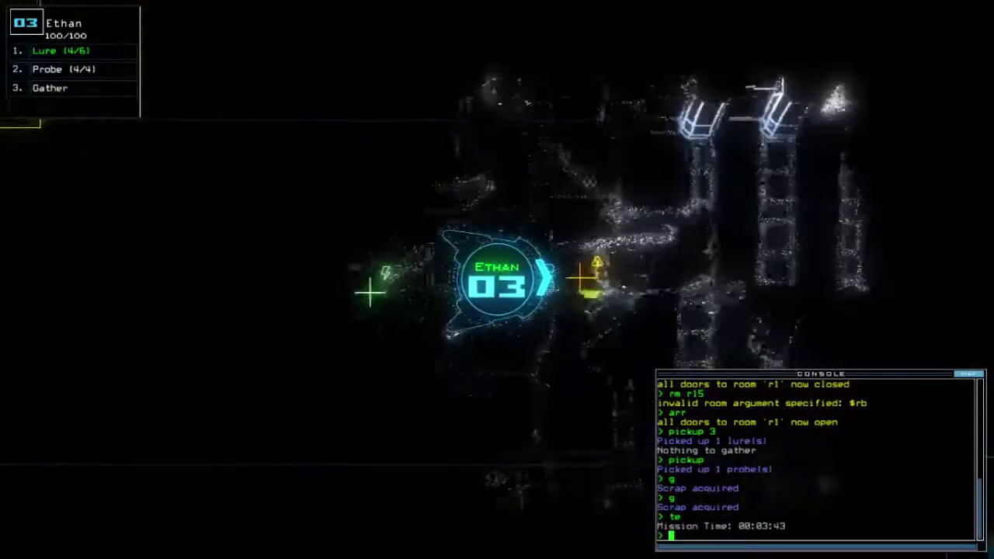
type("g")
Gather more scrap, close room r1's doors, and re-dock toward airlock a2
key("Return")
key("Tab")
key("Tab")
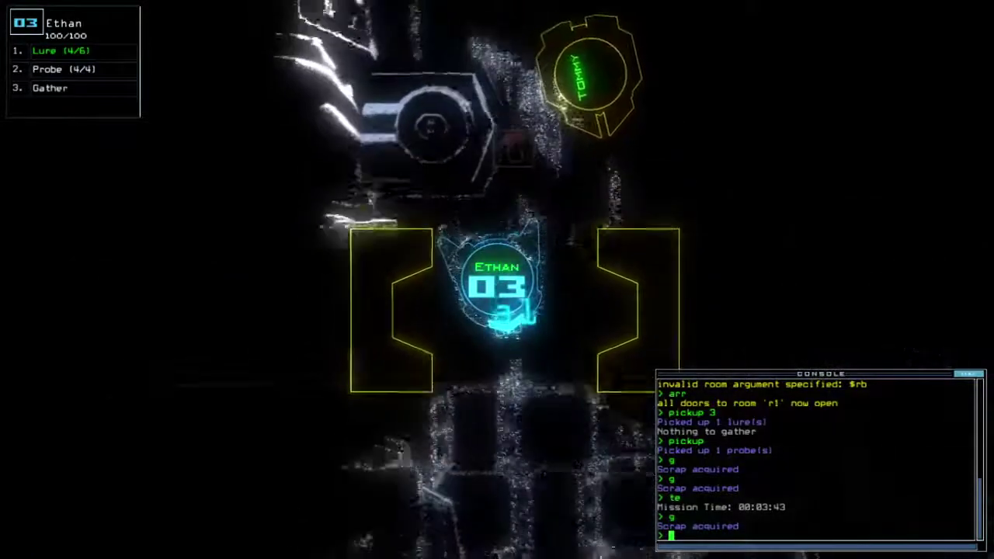
type("ra")
key("Return")
key("Tab")
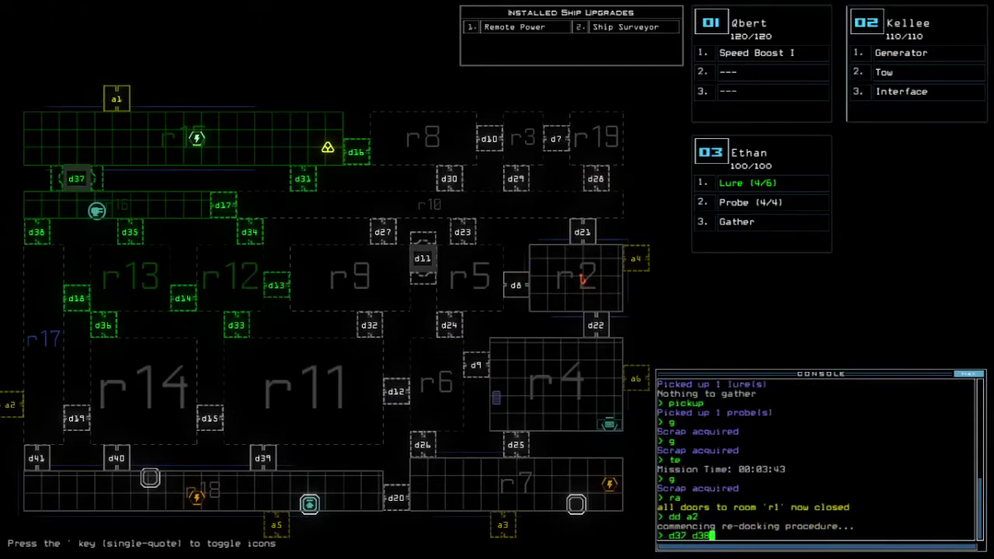
Toggle doors d37 and d38 and mark room r2 on the map
key("Return")
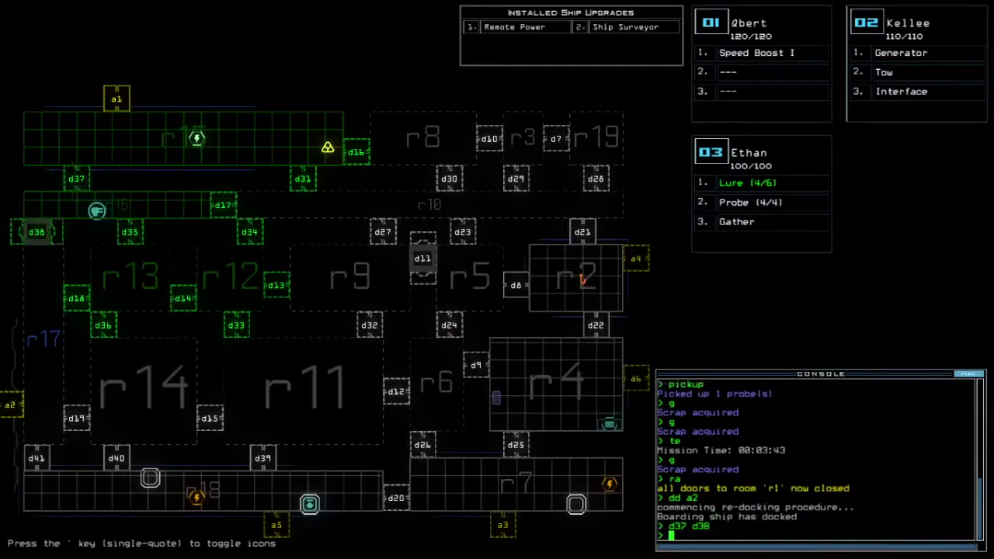
key("3")
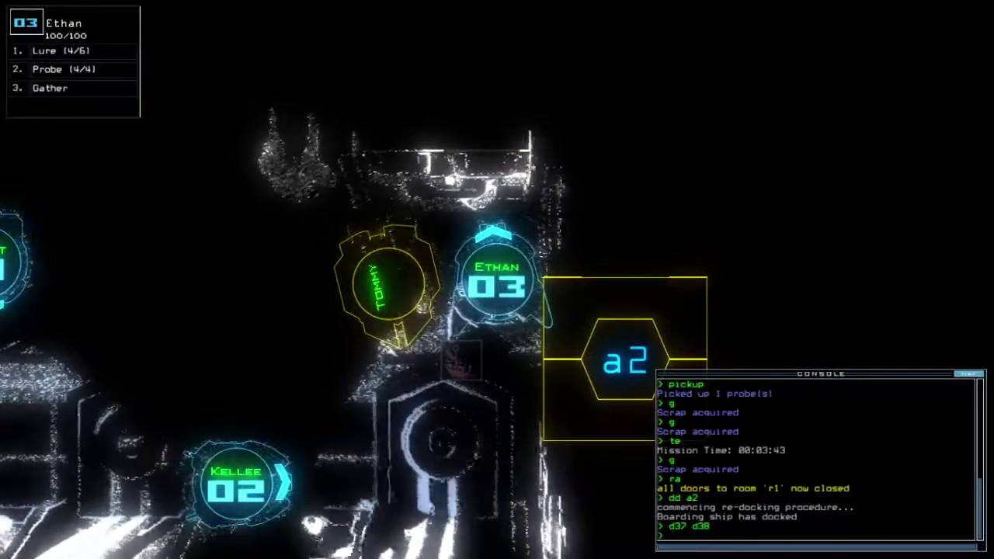
key("Tab")
type("r2")
key("Return")
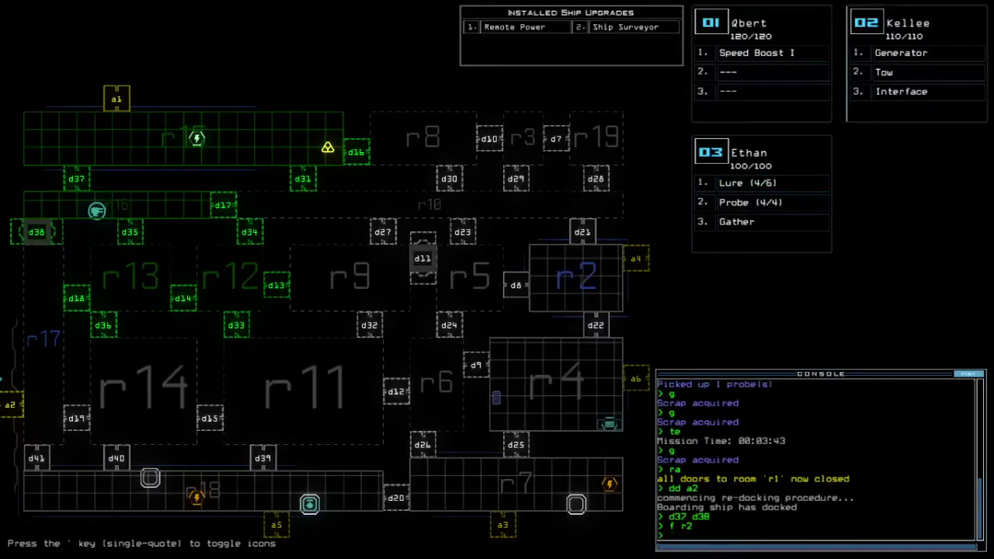
key("Tab")
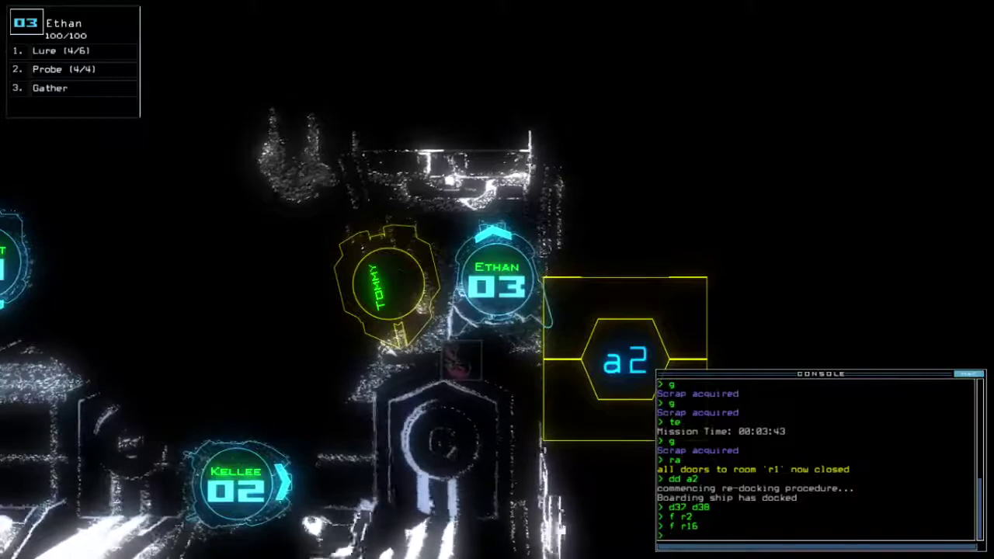
key("Tab")
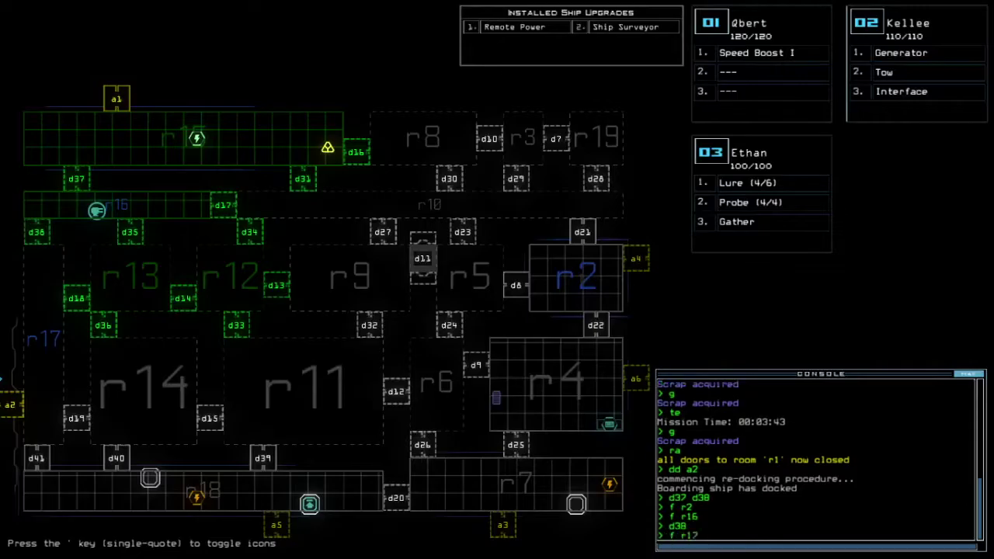
type("l")
Drop Ethan's lure and probe while opening and closing room r1's doors
key("Return")
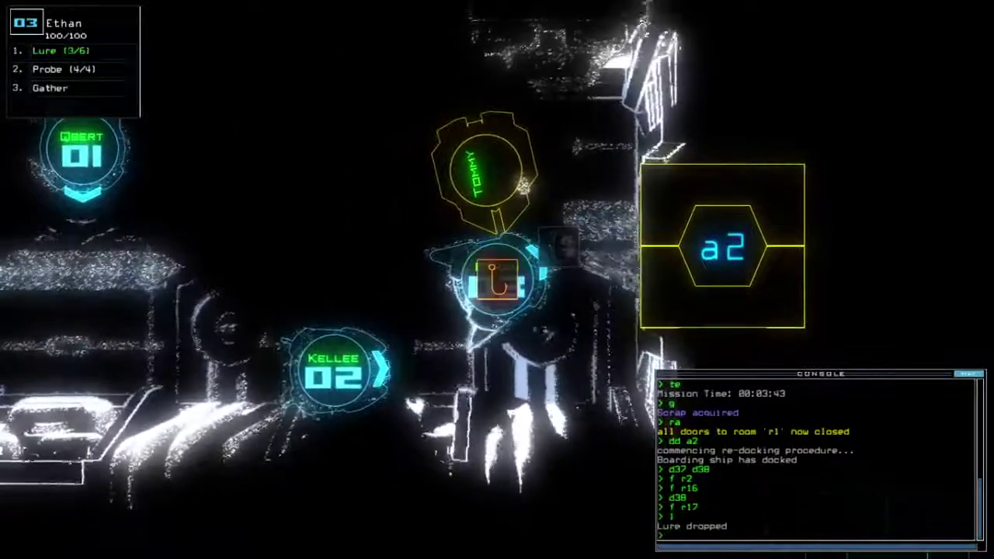
type("d")
key("Return")
type("p")
key("Return")
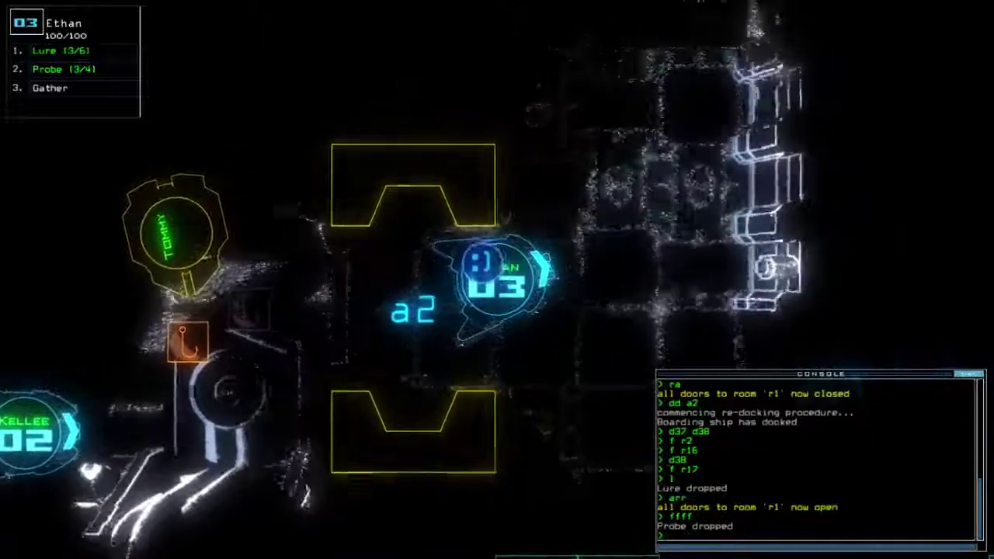
type("ra")
key("Return")
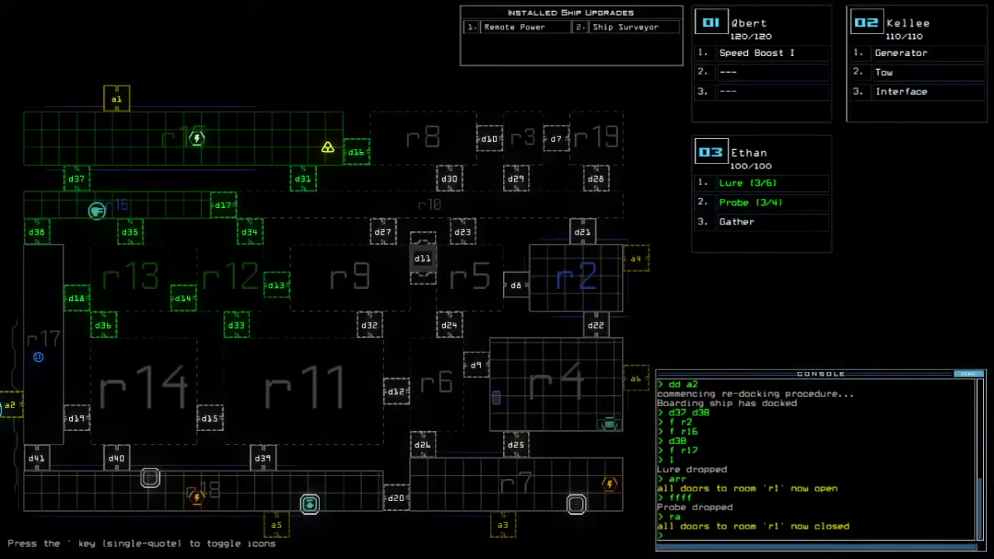
type("arr")
Reopen r1, pick up the probe and lure, close r1, and toggle door d38
key("Return")
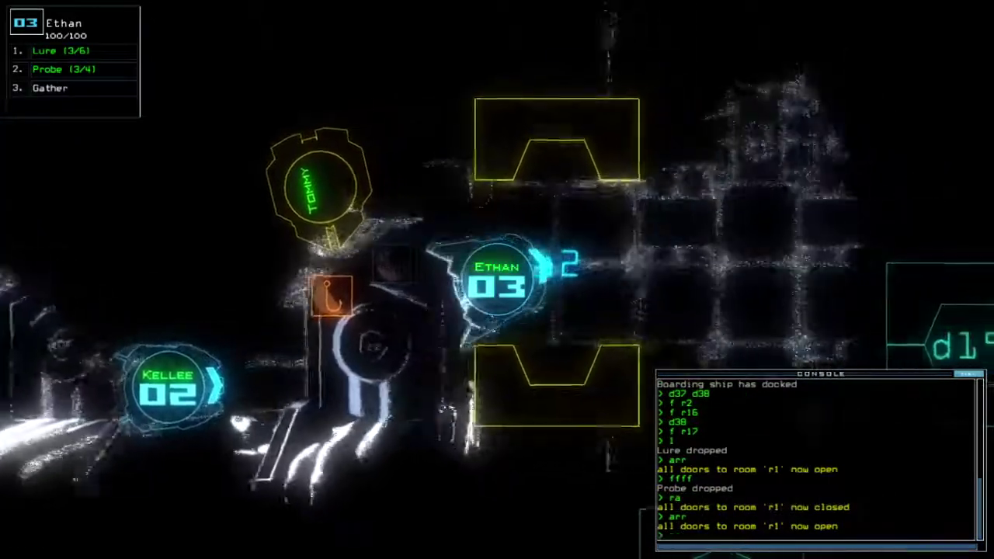
type("p1ckup")
key("Return")
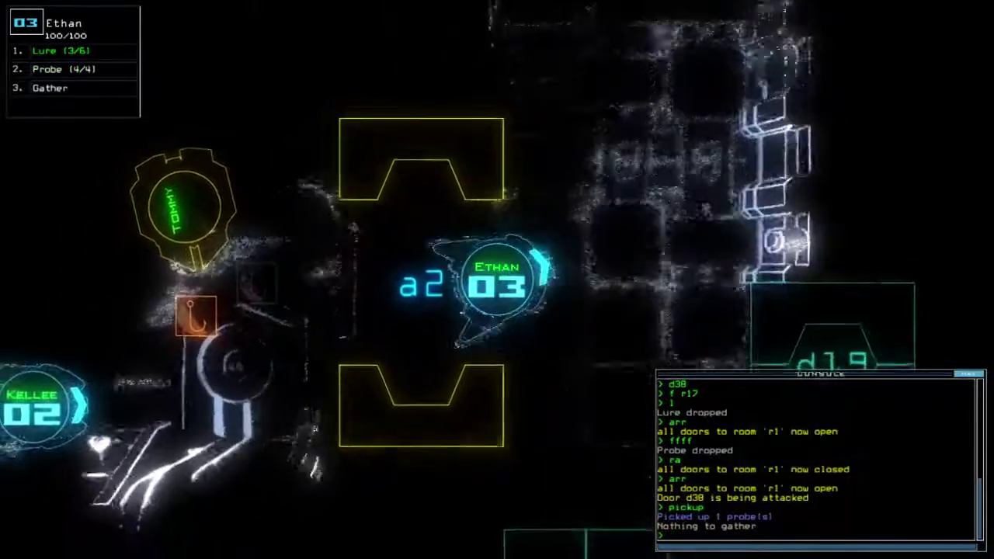
type("pickup")
key("Return")
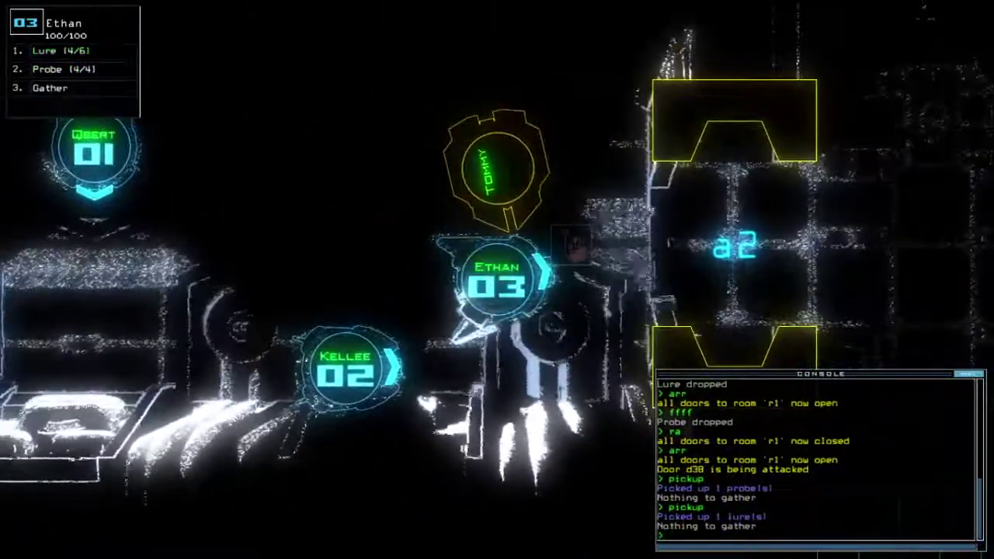
type("ra")
key("Return")
type("d38")
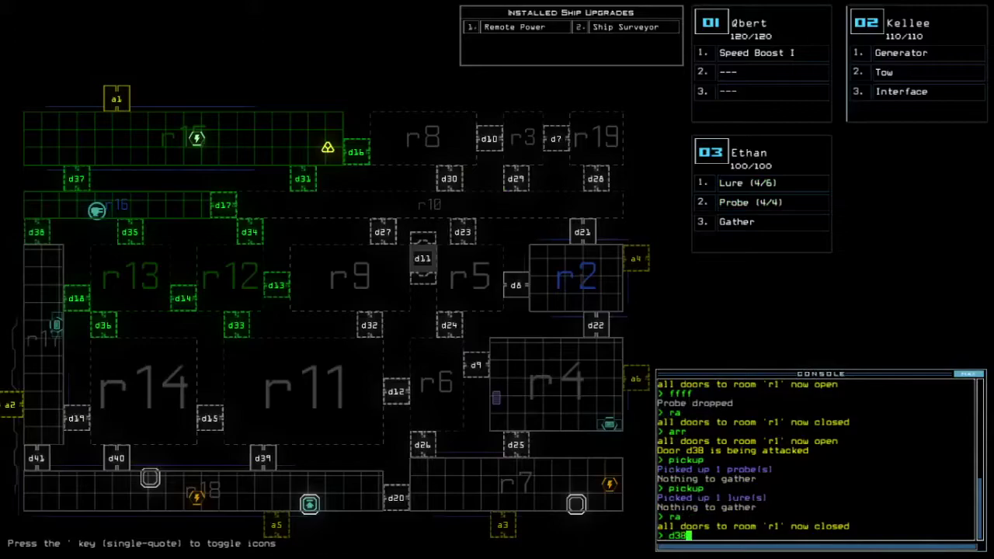
key("Return")
type("d3")
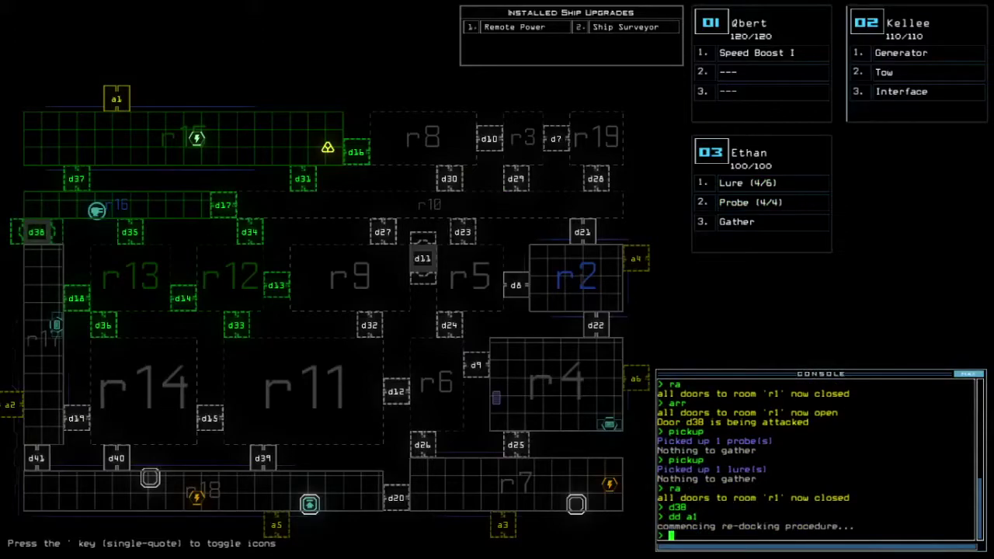
type("7")
Mark room r17, open r1's doors, gather scrap, and toggle door d16 twice
key("Return")
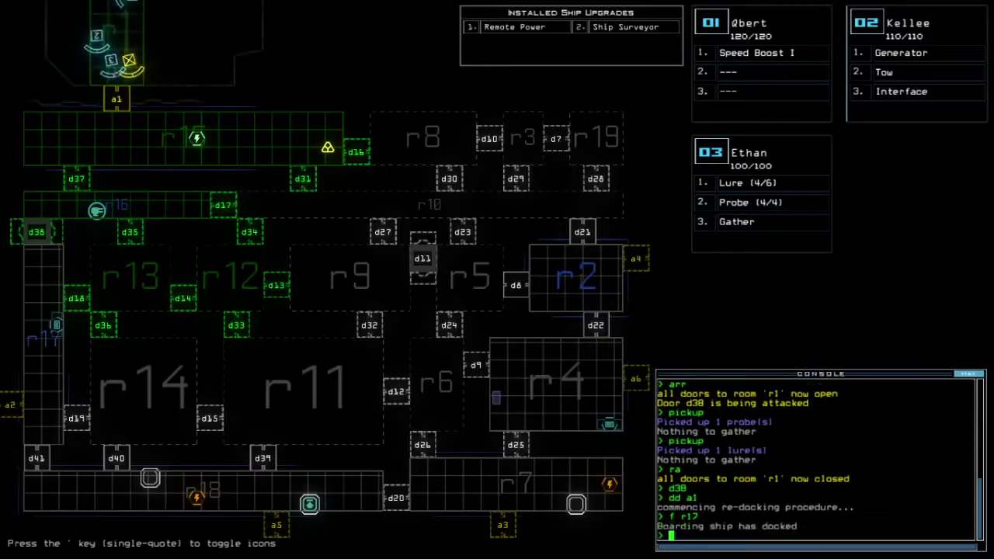
type("arr")
key("Return")
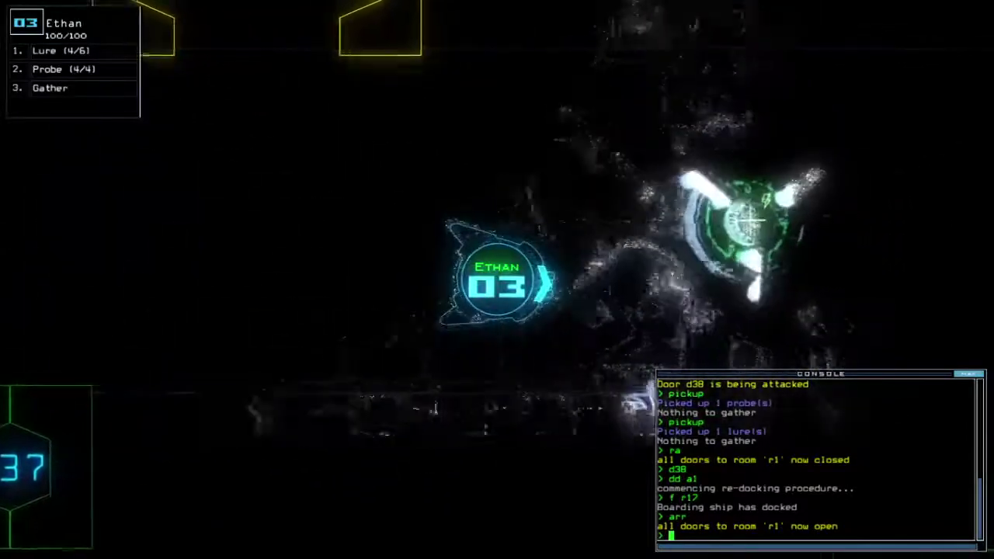
key("3")
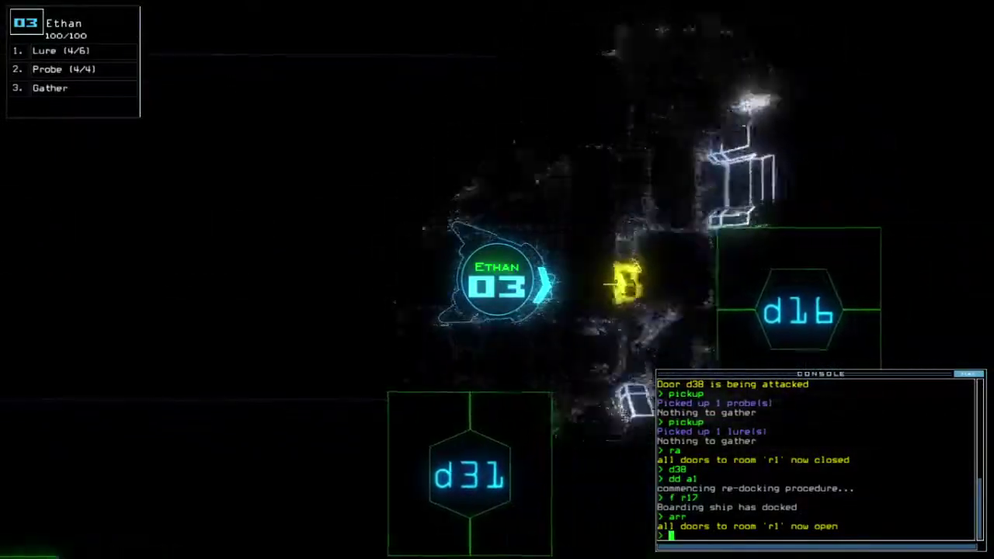
type("g")
key("Return")
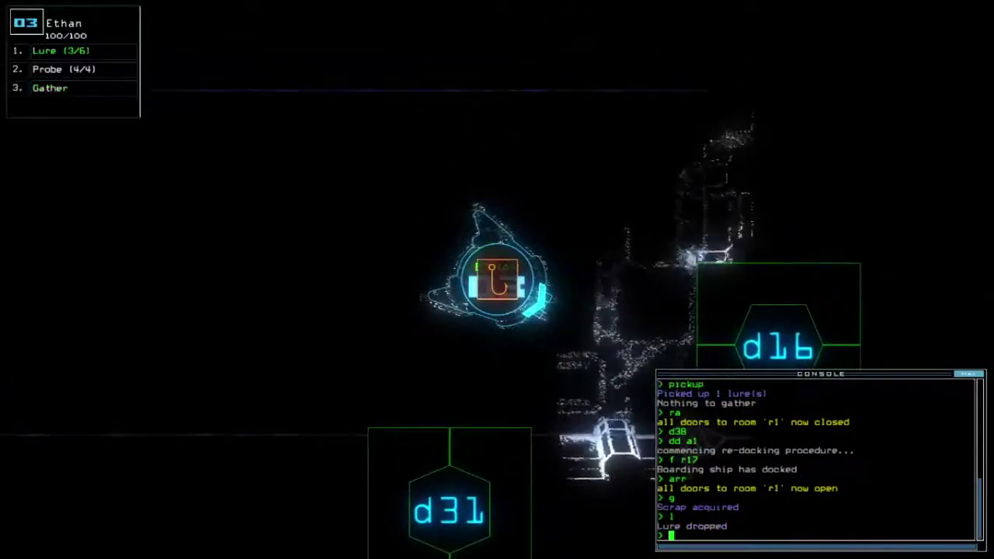
type("d16")
key("Return")
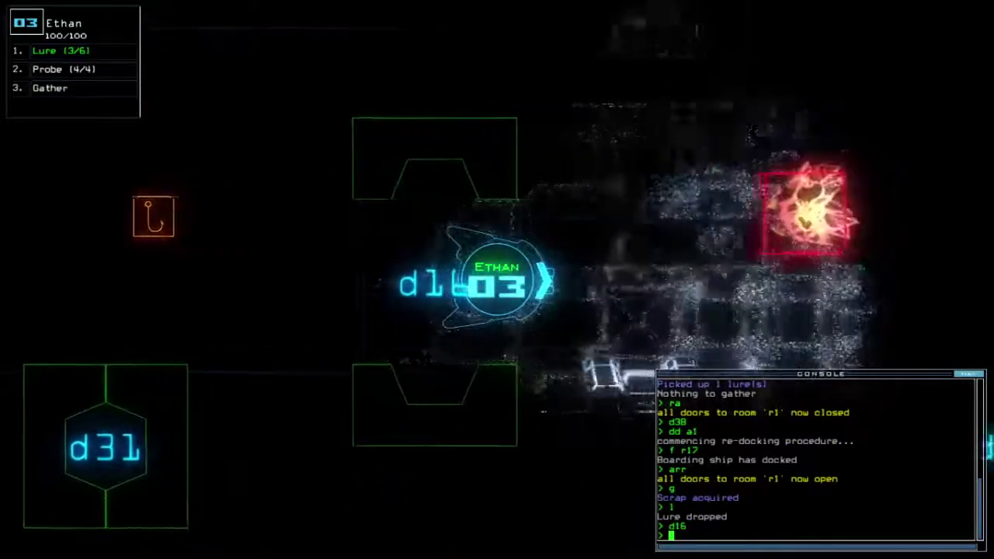
type("d16")
key("Return")
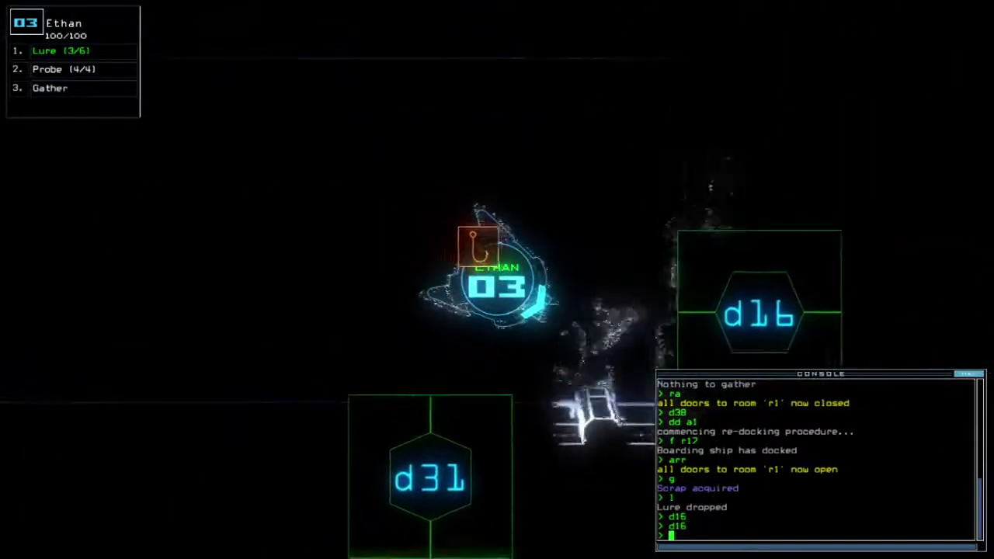
Mark room r10, pick up the dropped lure, and mark room r17 again
key("space")
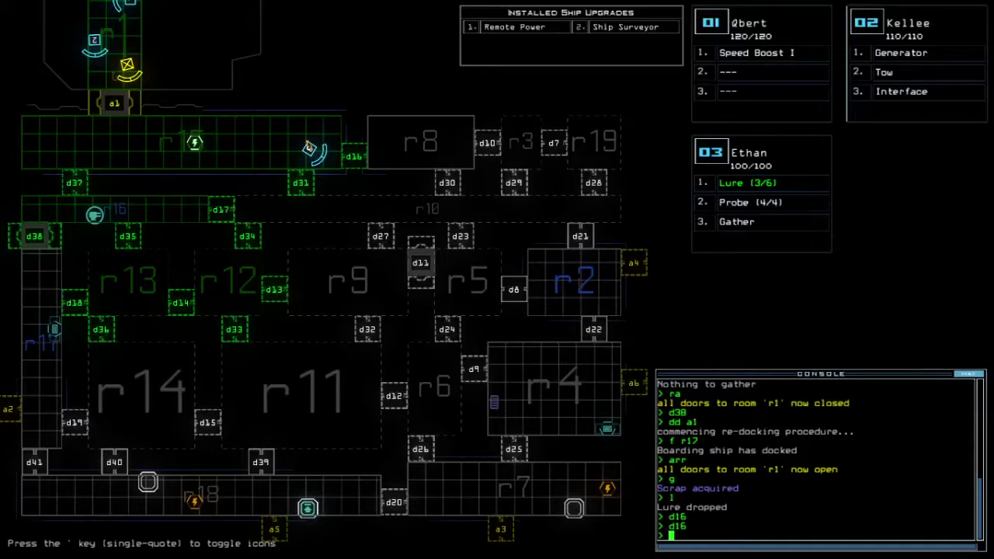
type("f r10")
key("Return")
key("space")
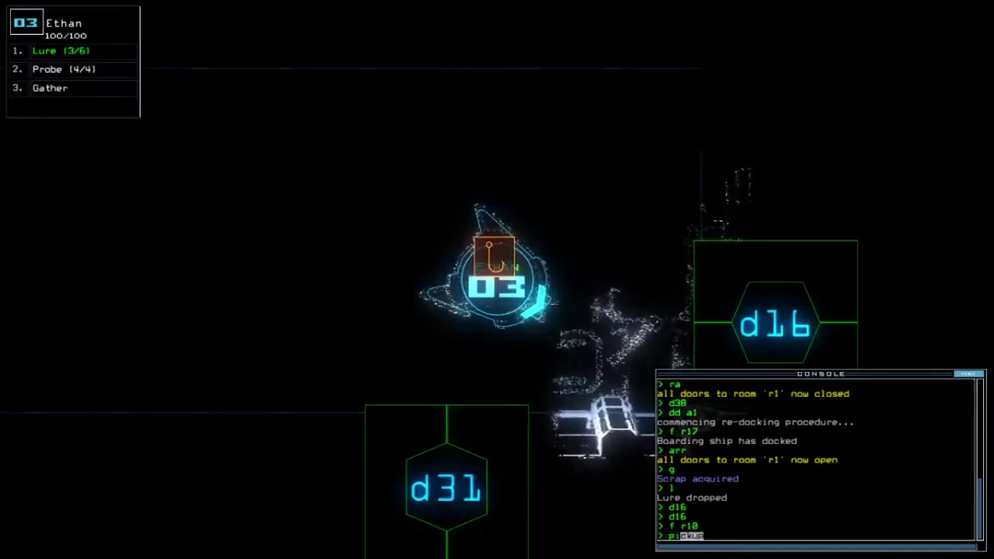
key("Tab")
key("Return")
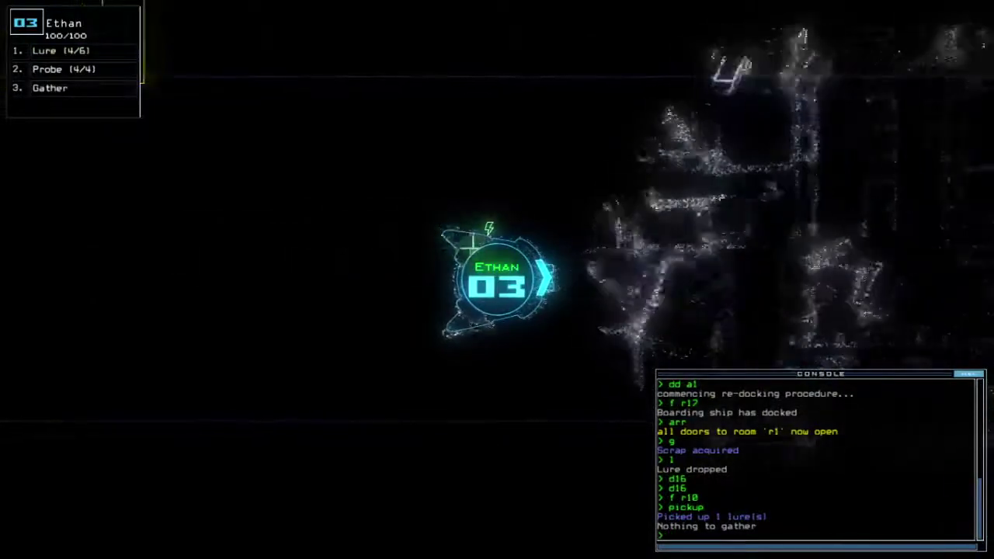
key("space")
type("d")
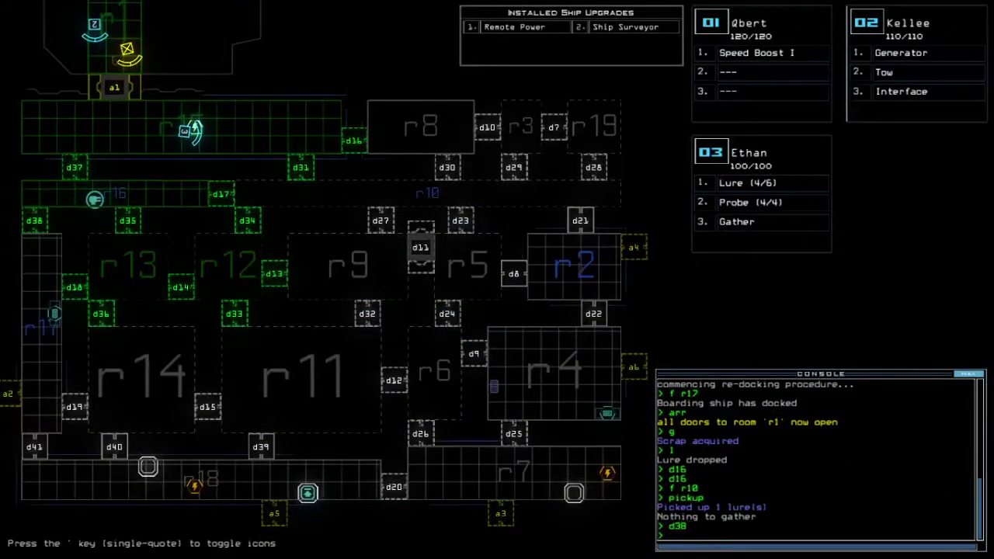
type("17")
key("Return")
key("space")
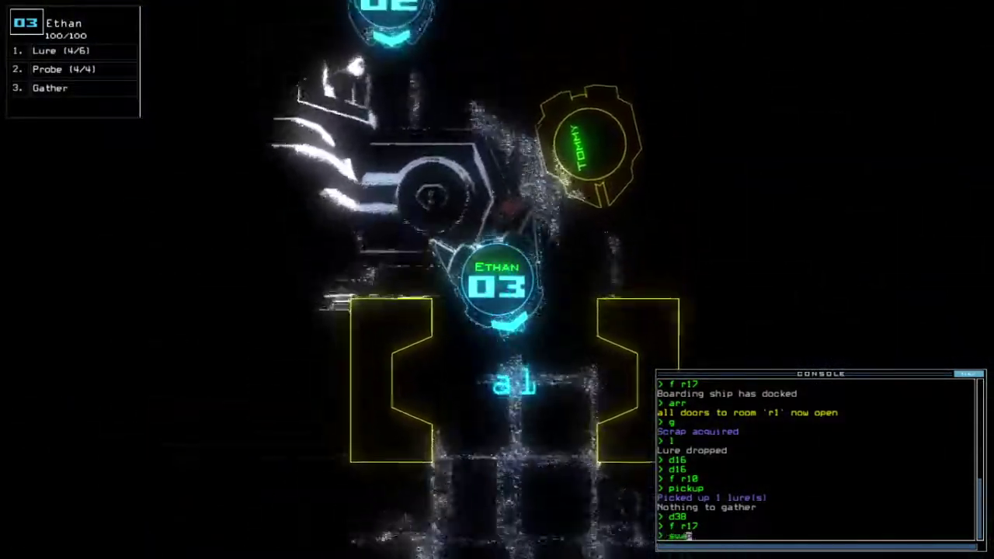
type("swap")
Hand Ethan's lure to Qbert and take Kellee's Interface module onto Ethan
key("Return")
key("Return")
key("Escape")
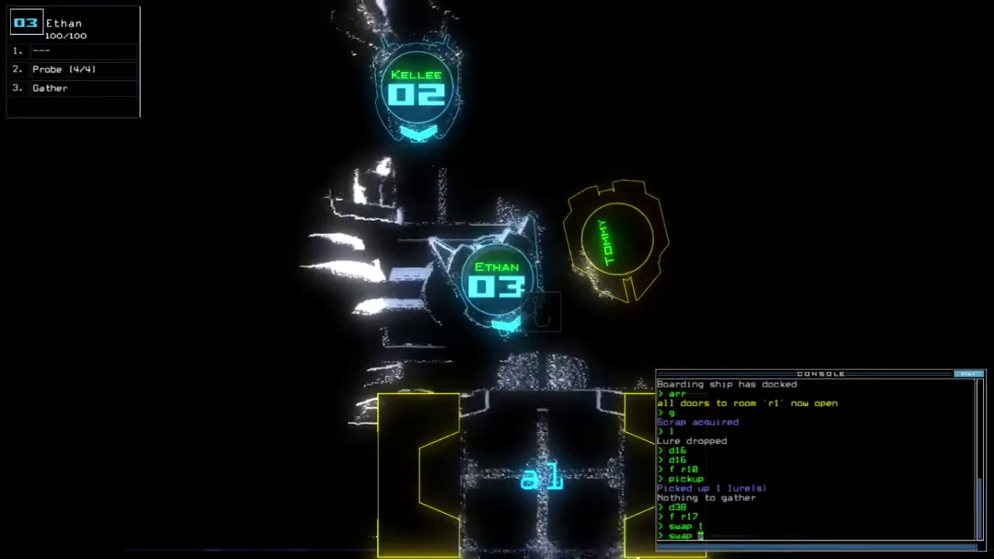
key("Return")
key("Escape")
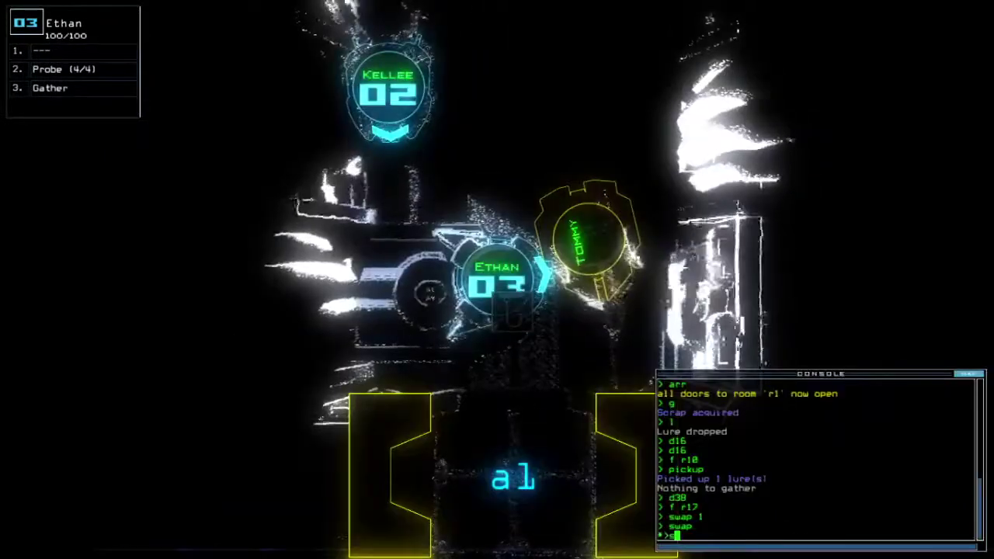
type("swap 2")
key("Return")
key("Escape")
type("dd a2")
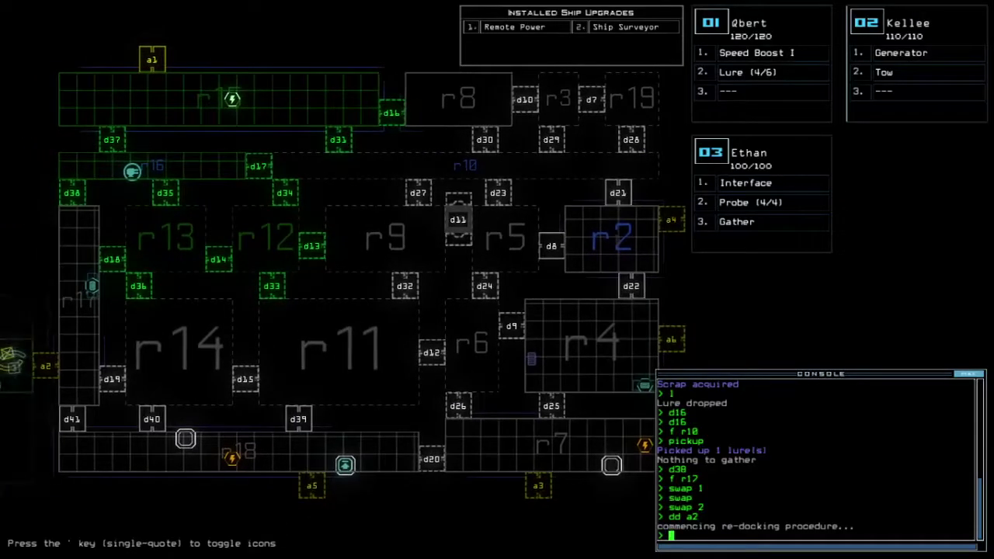
type("arr")
Open room r1's doors, dock at airlock a5, and check mission time
key("Return")
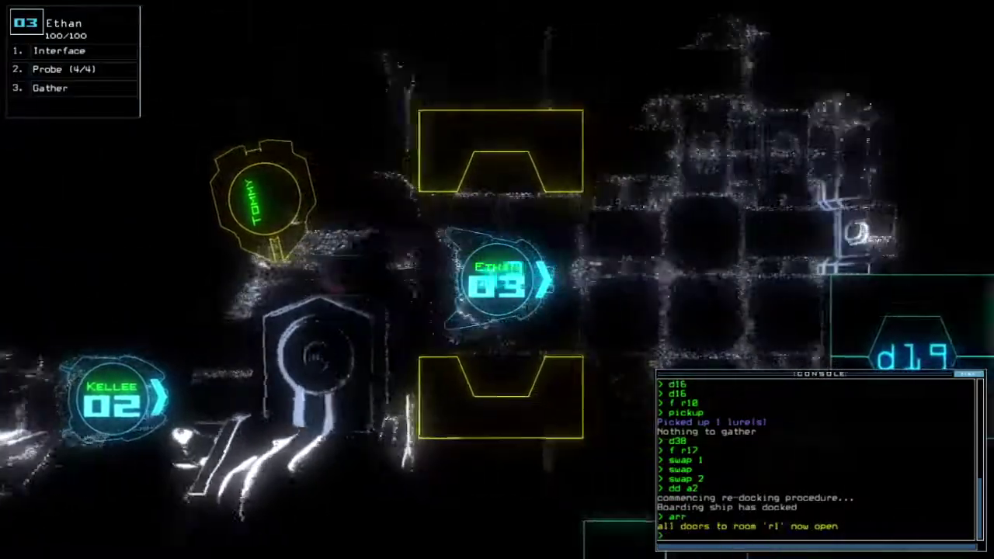
type("dd a5")
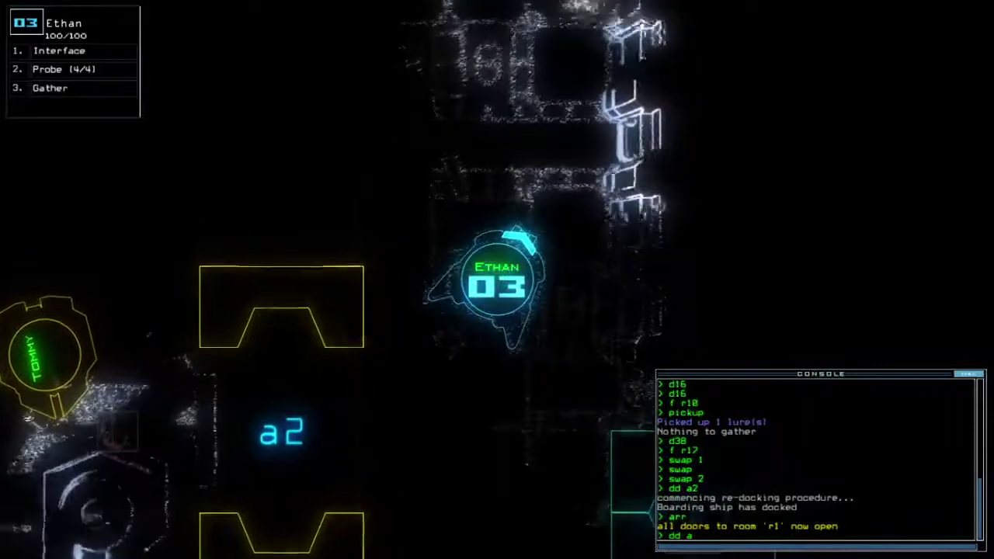
key("Return")
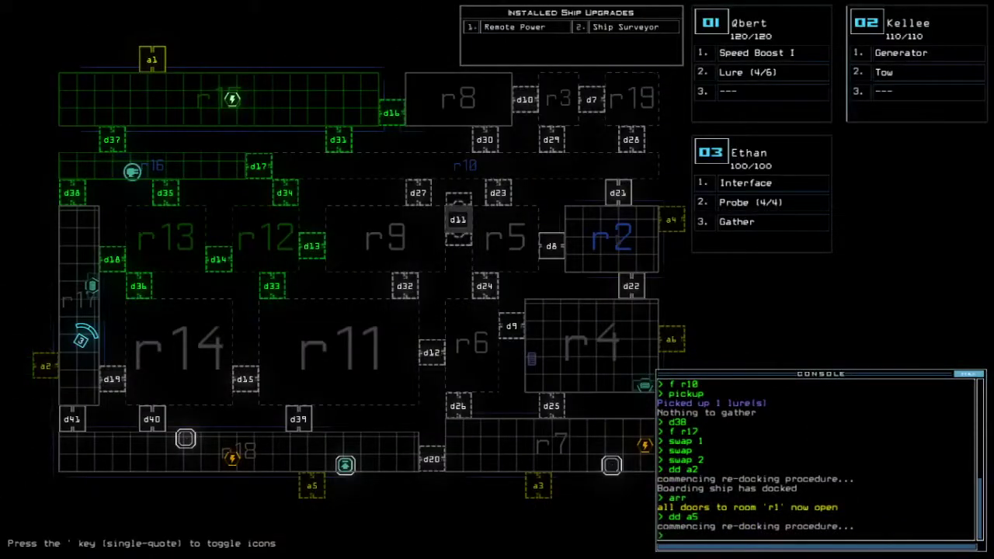
type("te")
key("Return")
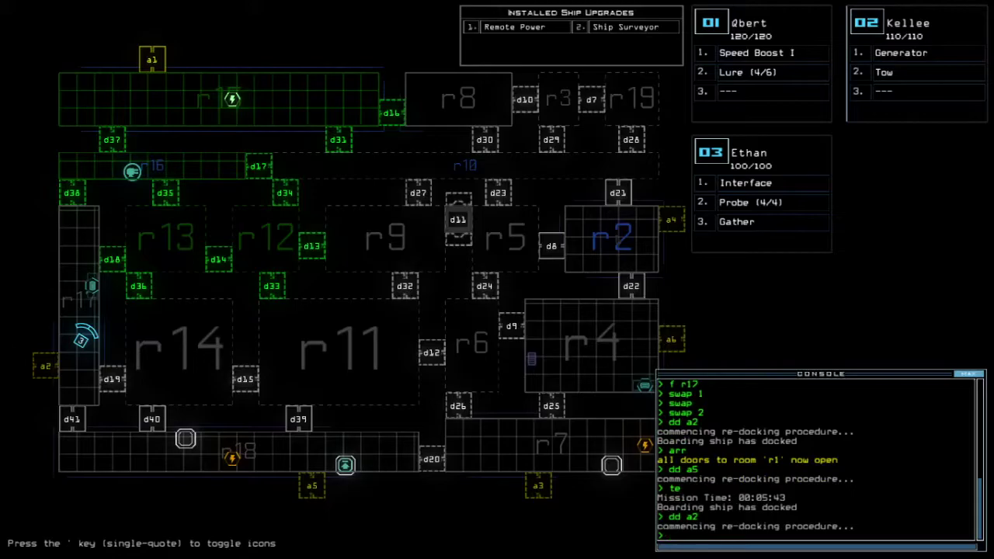
type("arr")
Cycle r1's doors open, closed and open, recheck the time, and redock at a5
key("Return")
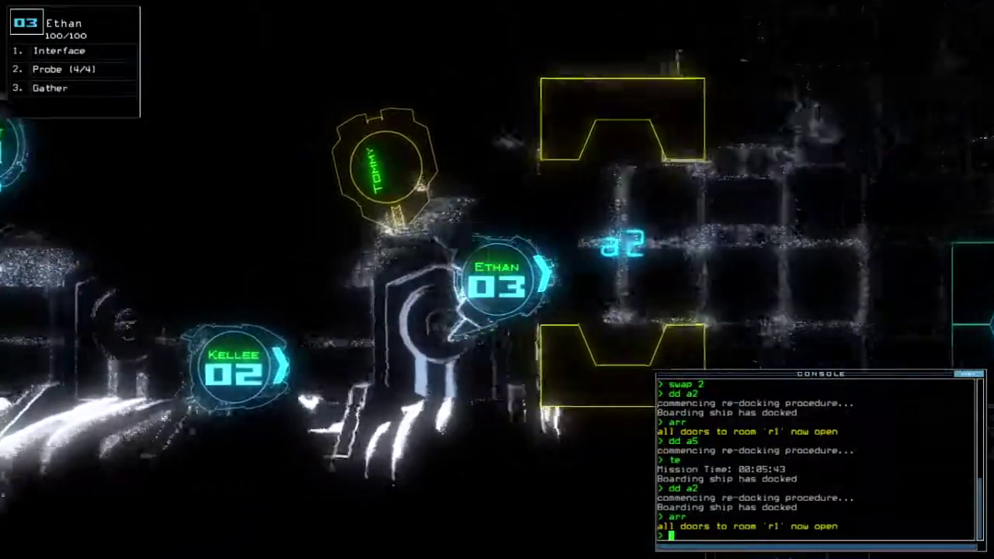
type("ra")
key("Return")
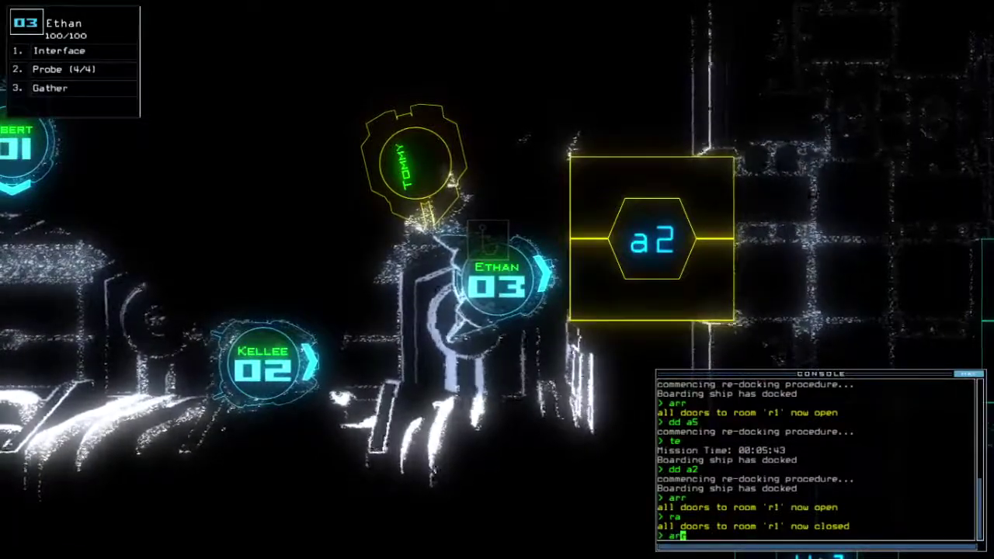
type("arr")
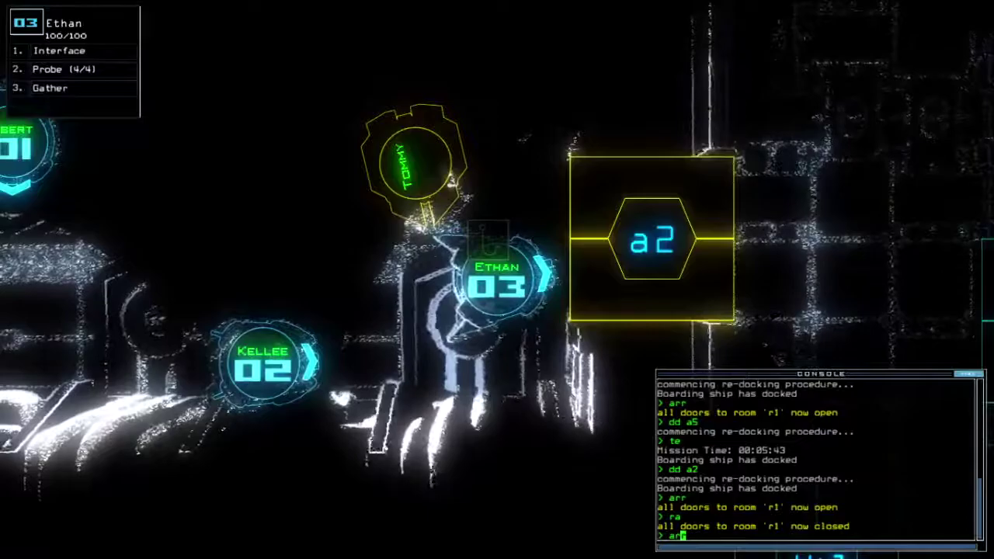
key("Return")
type("te")
key("Return")
type("dd a5")
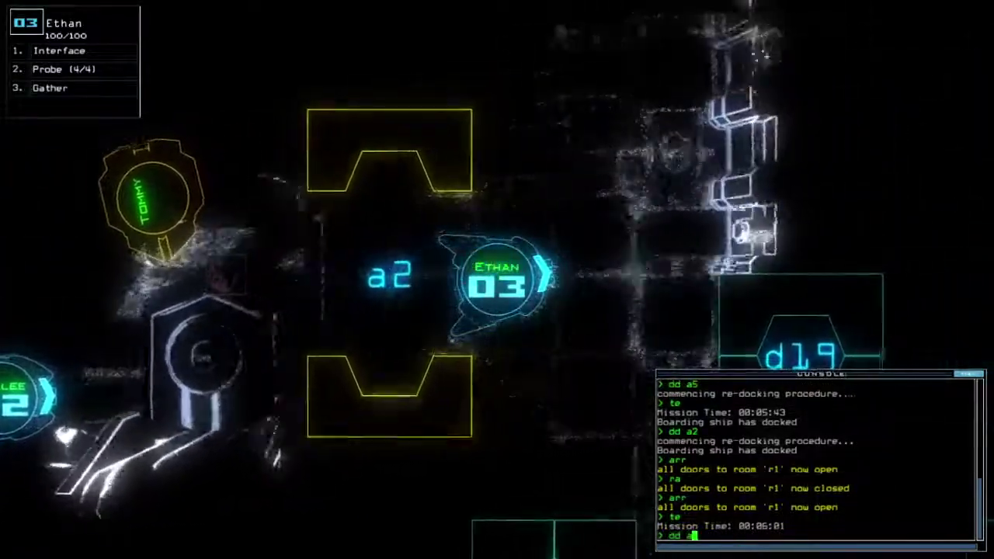
key("Return")
key("space")
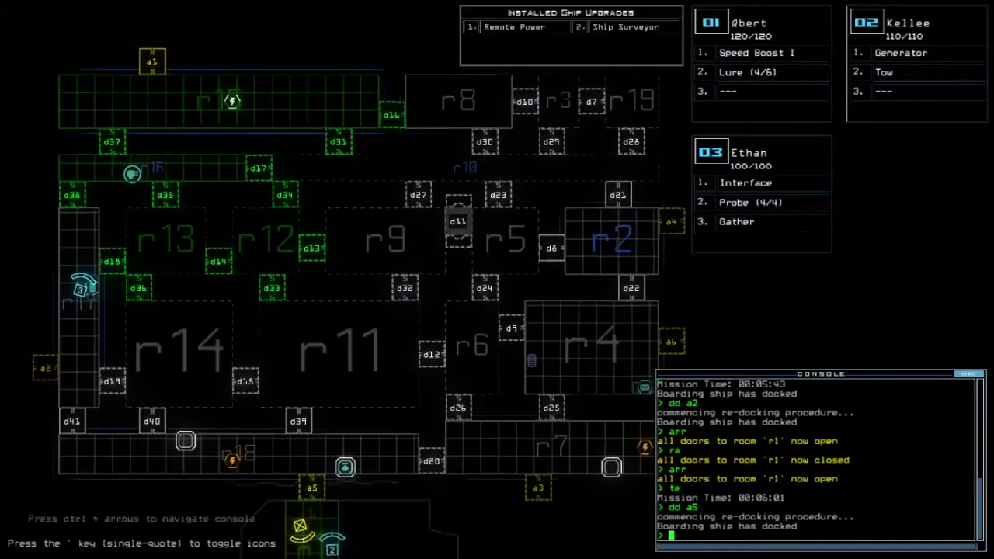
type("2")
type("swap 1")
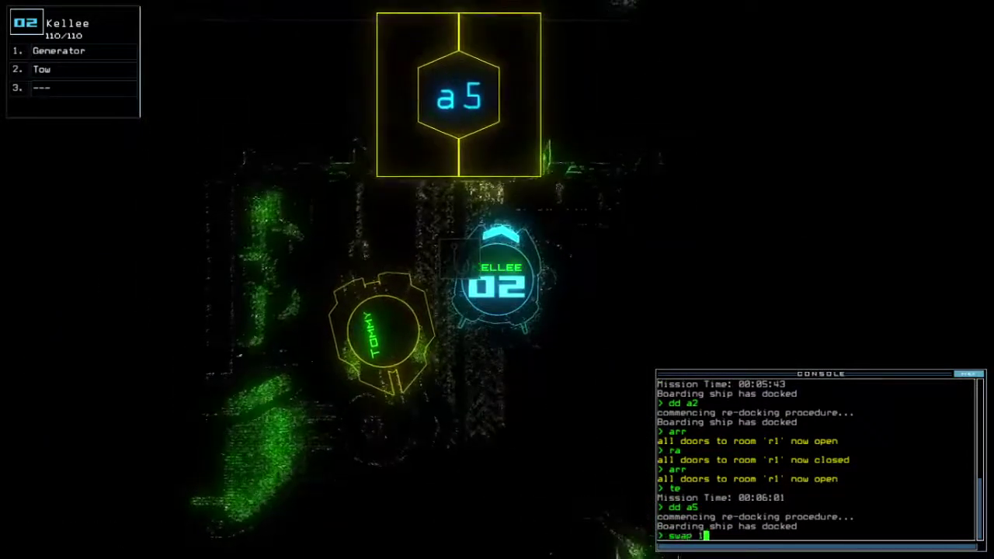
Give Kellee the lure and start the generator with Kellee
key("Return")
key("Return")
type("arr")
key("Return")
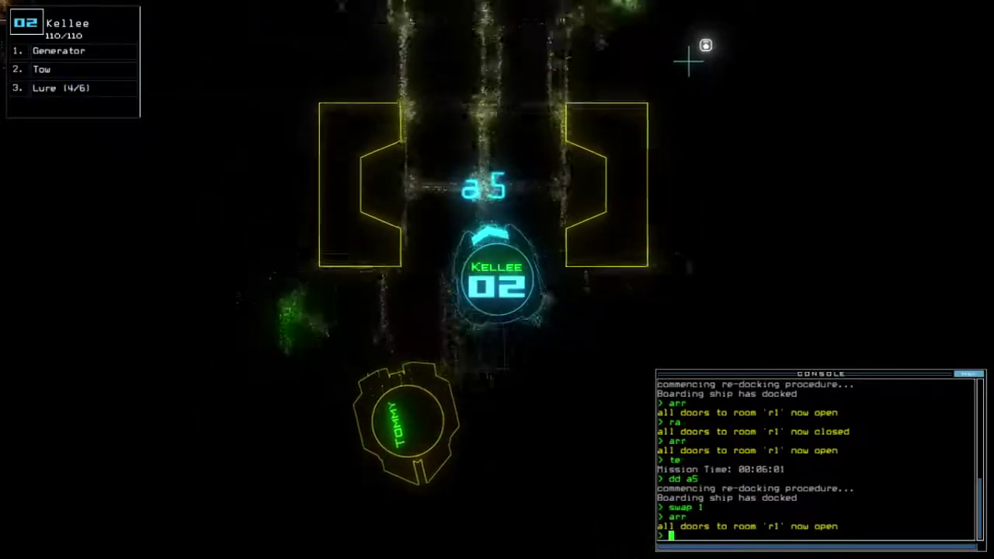
key("Left")
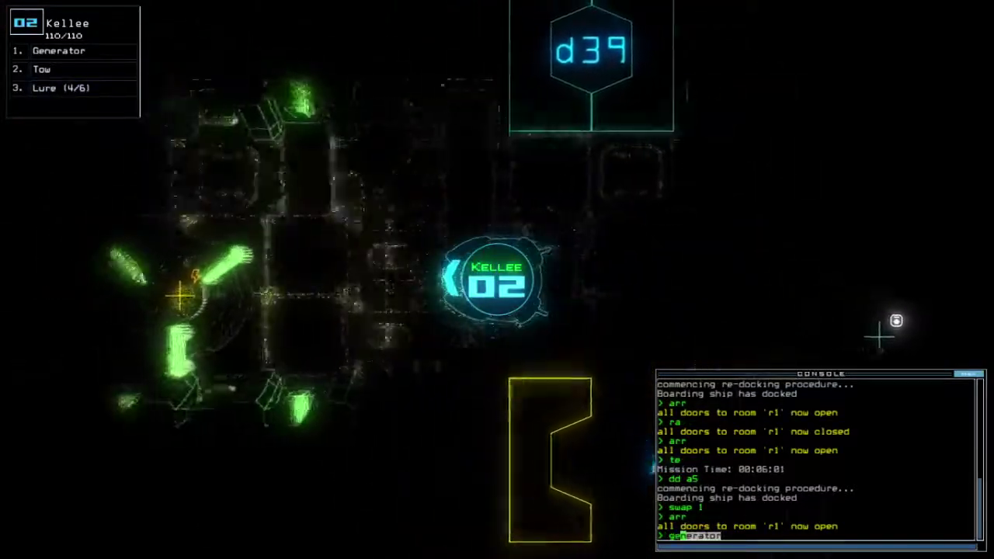
type("ge")
key("Return")
type("3")
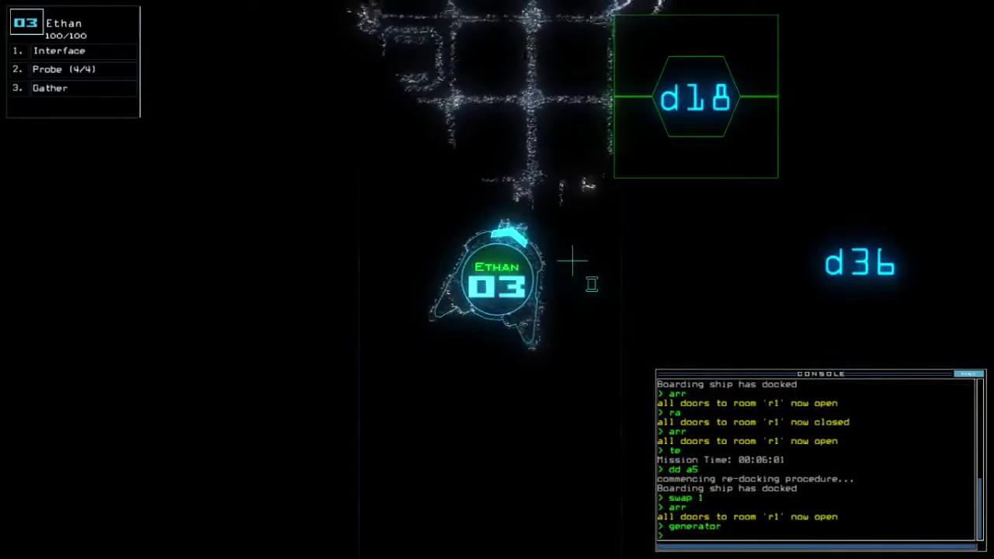
type("nerator 2")
key("Return")
type("def")
Kill 20 enemies with room r16's defenses, switch them off, and send Ethan to r16
key("Return")
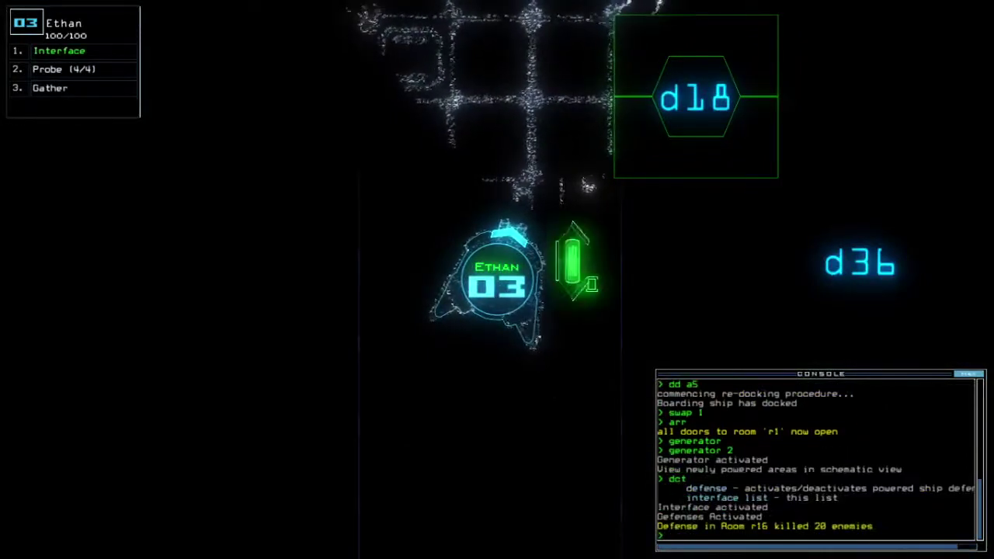
type("df")
key("Return")
key("space")
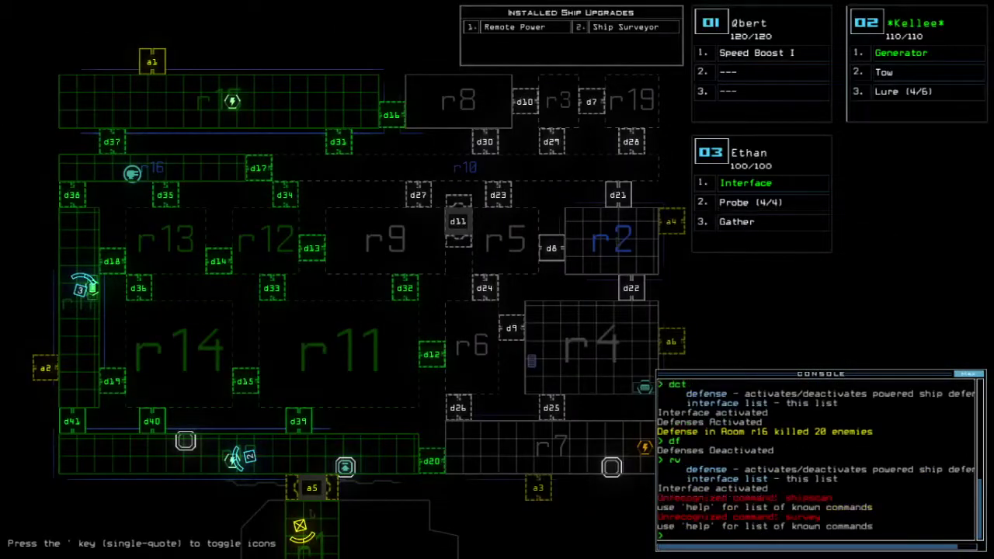
key("space")
key("Up")
key("Up")
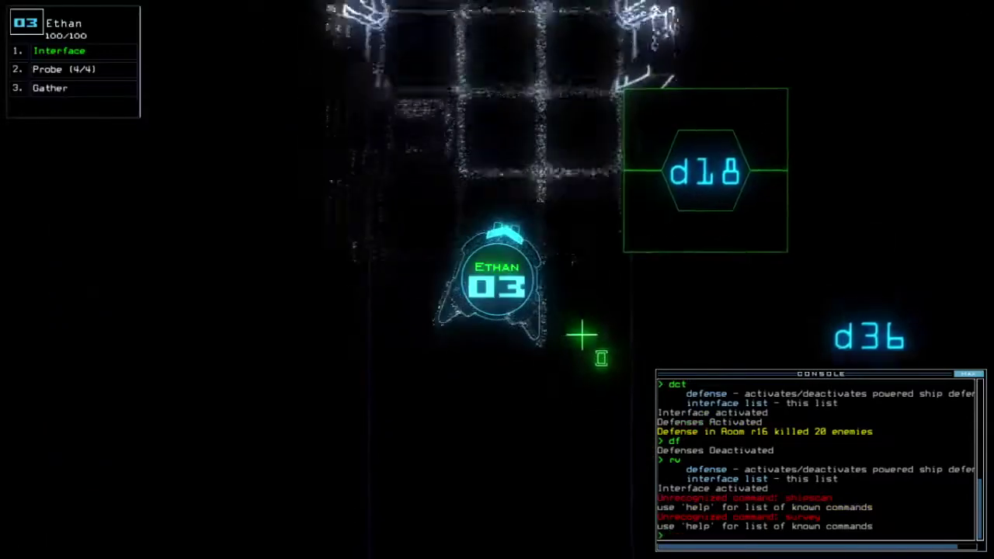
key("space")
type("f r16")
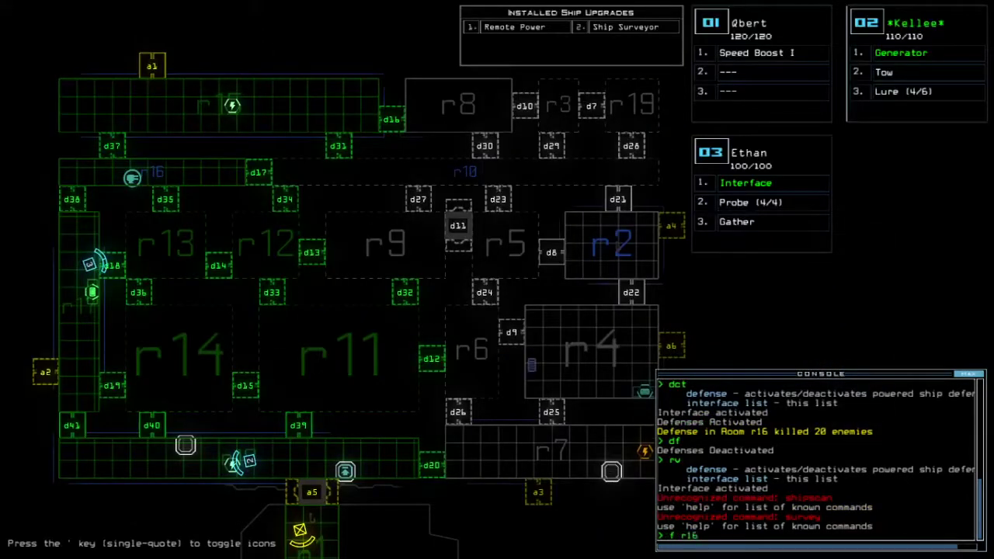
key("Return")
type("d17")
key("Return")
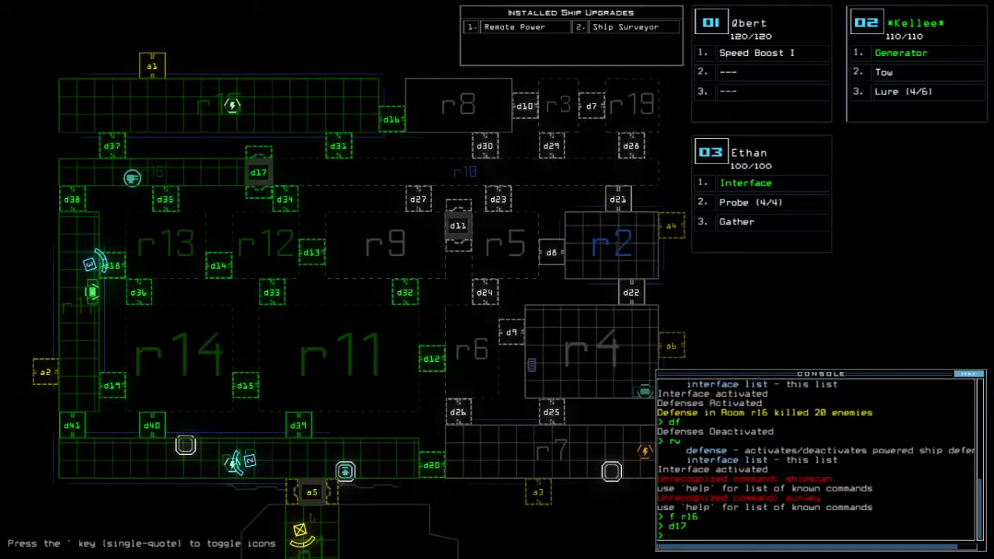
Check Kellee's and Ethan's cameras and toggle door d17 twice for Ethan
key("2")
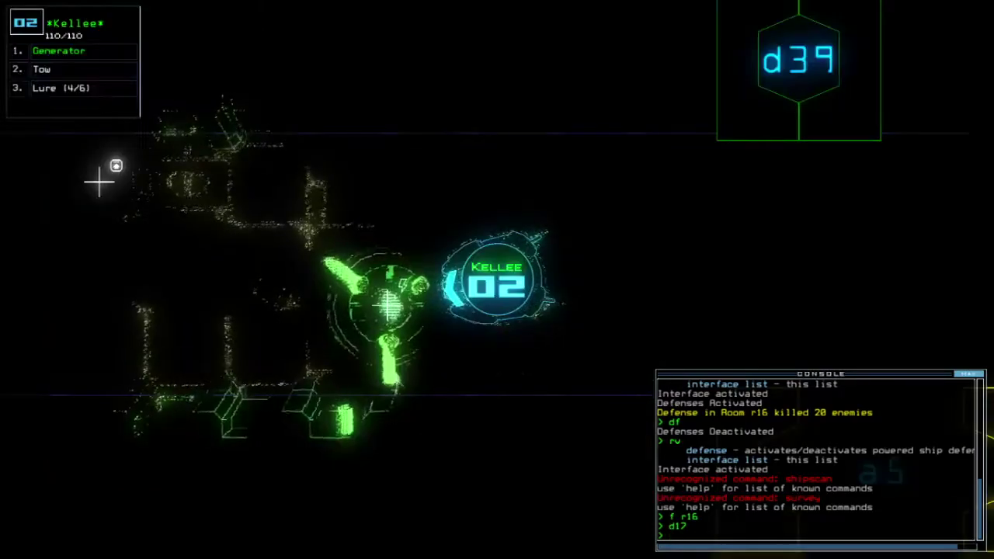
key("space")
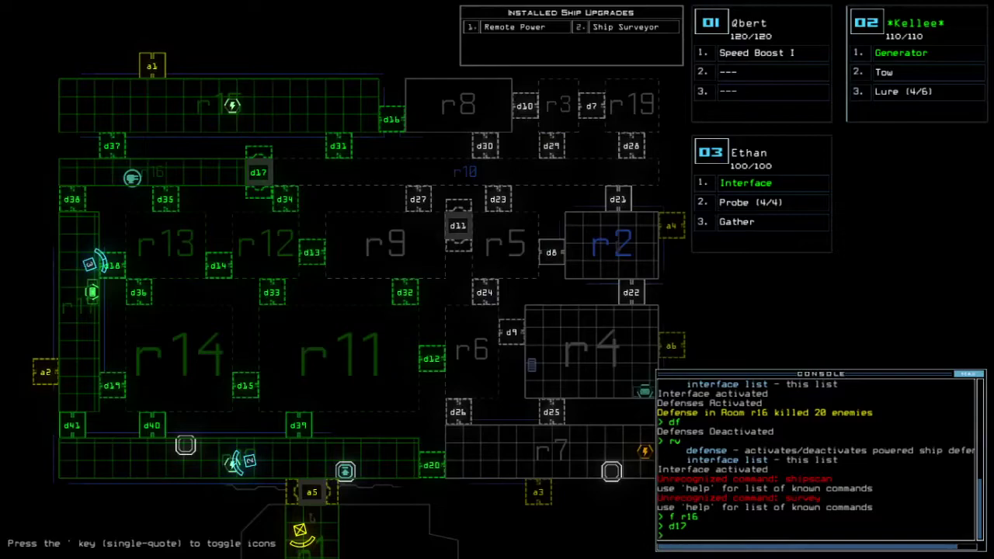
key("3")
key("Up")
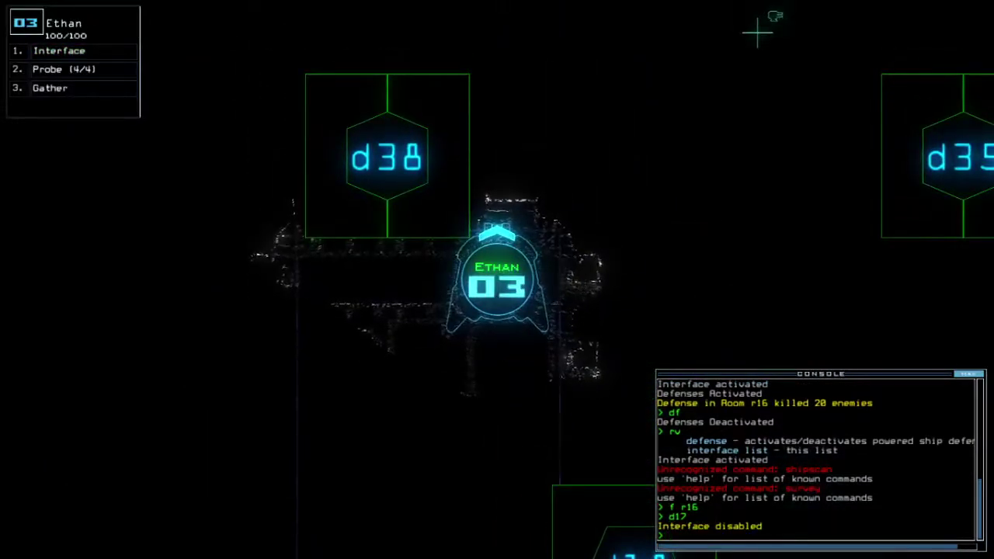
key("space")
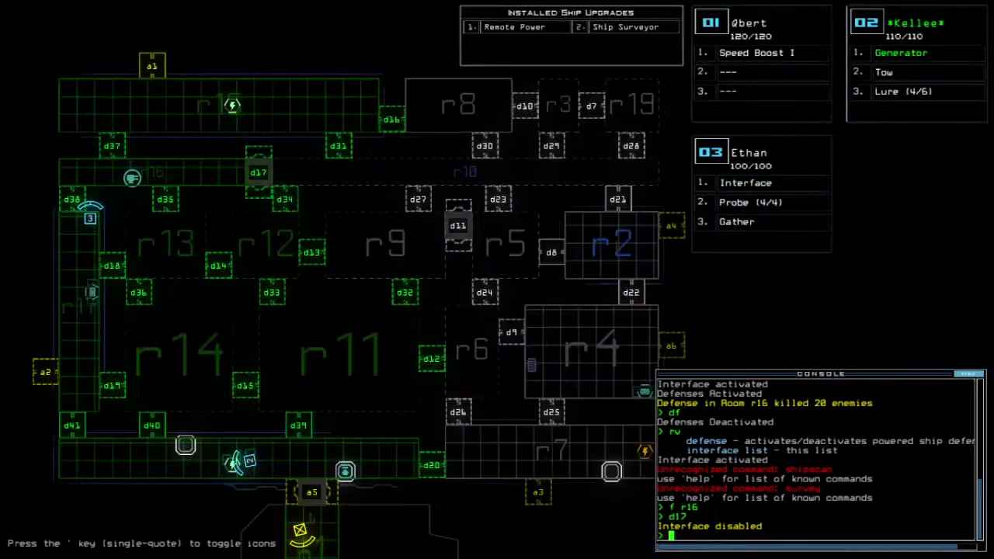
type("d17")
key("Return")
Open door d38, drop one of Ethan's probes (3/4 left), and close the door
key("space")
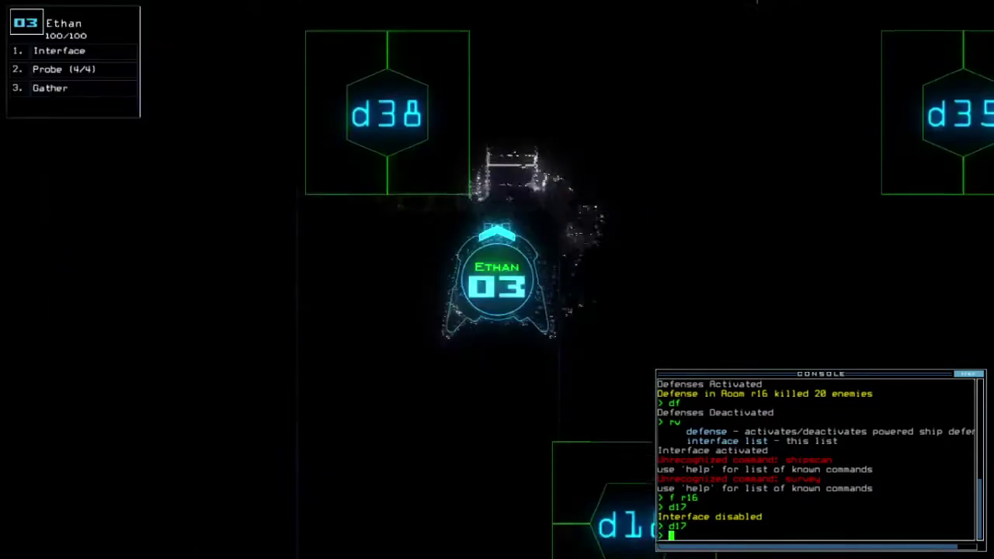
type("dcde")
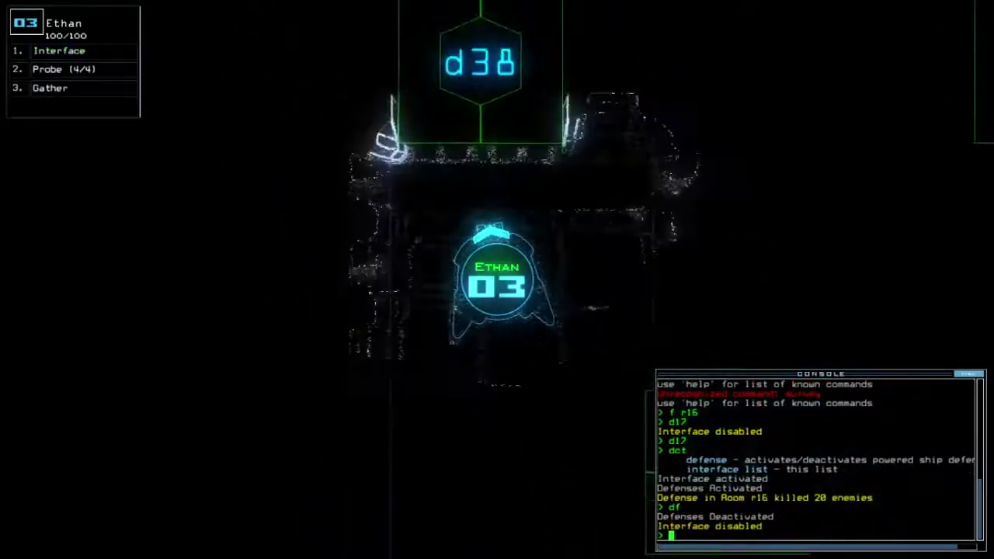
type("d38")
key("Return")
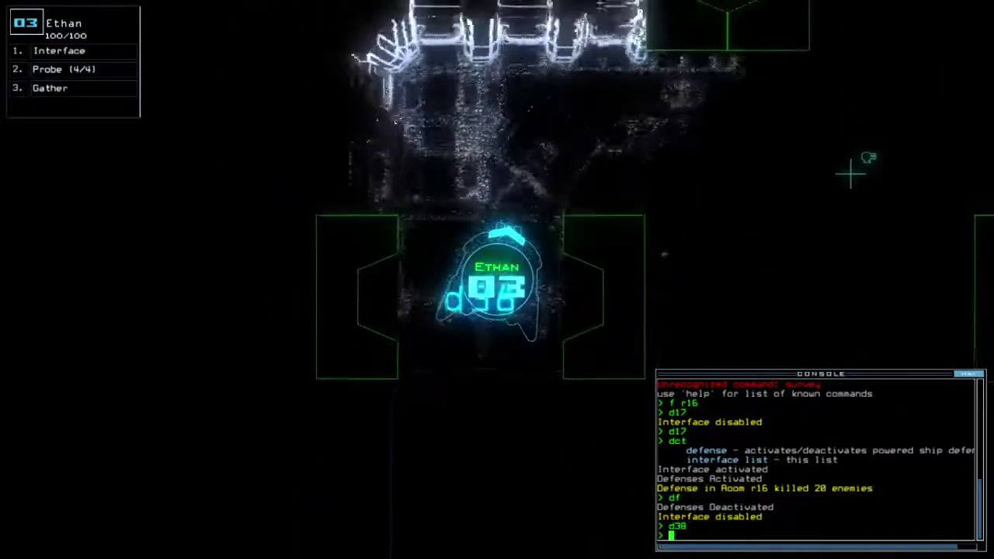
type("ffff")
key("Return")
type("cccc")
key("Return")
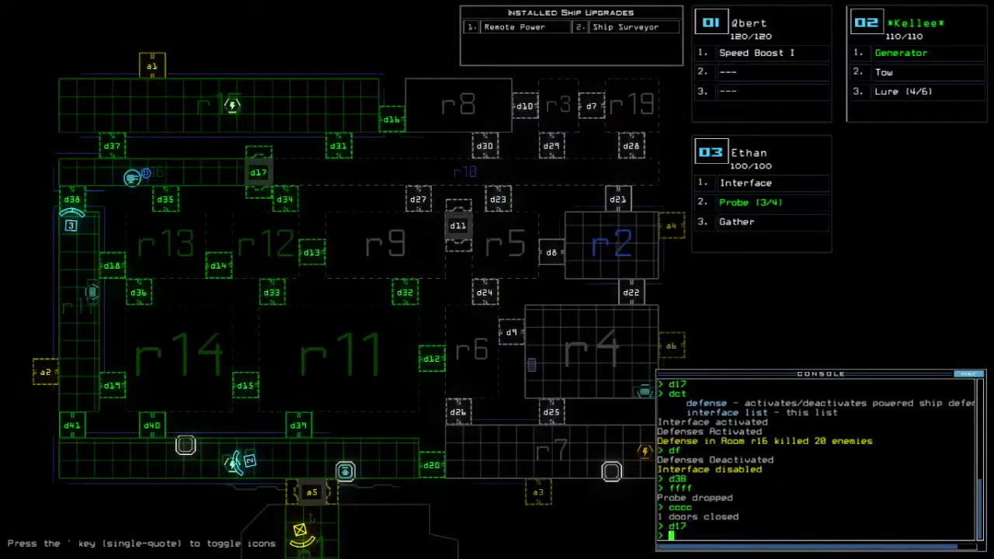
type("10")
Take Ethan through doors d17, d18, d35 and d14, gathering fuel (+1 P-Fuel, +1 J-Fuel)
key("Return")
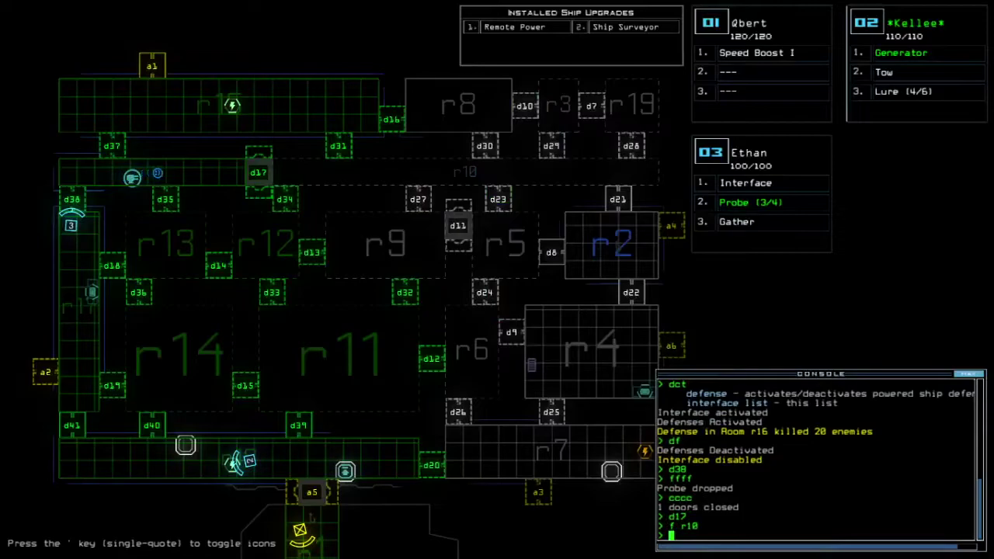
type("3")
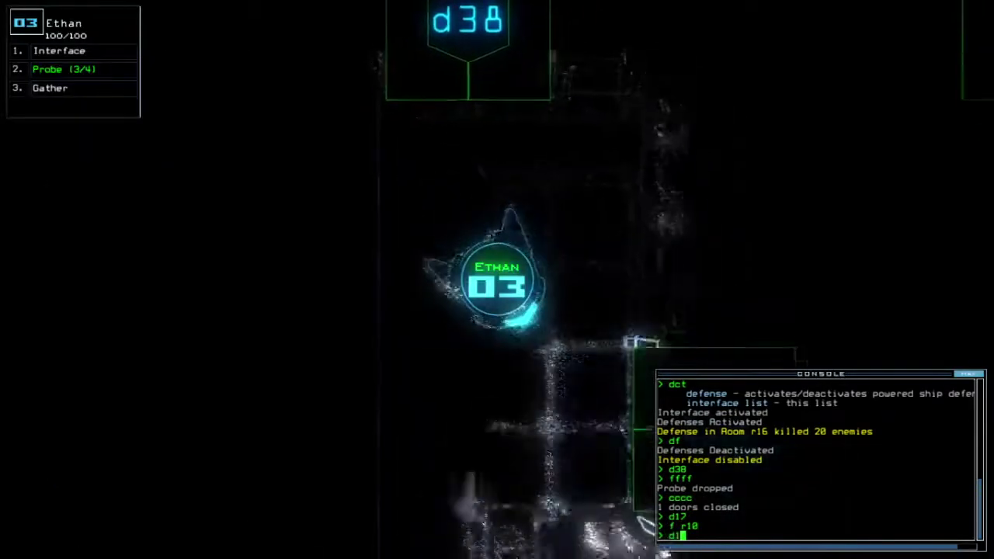
type("d18")
key("Return")
key("3")
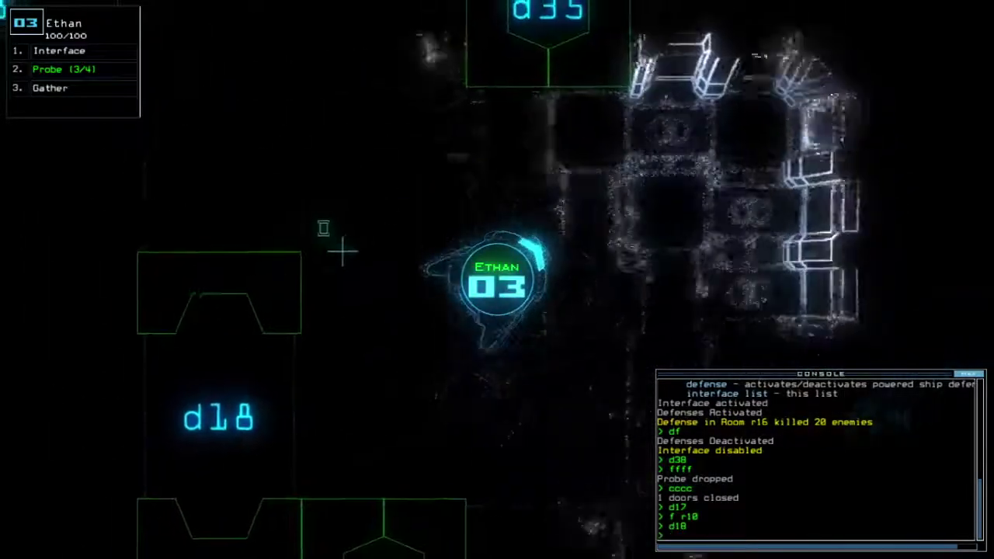
key("Return")
type("d17 d35")
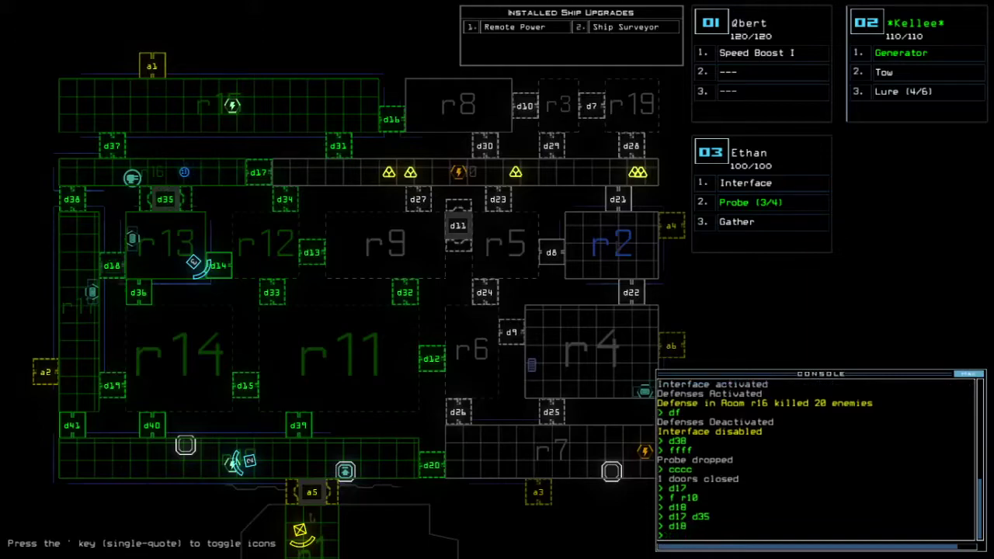
type("3d1")
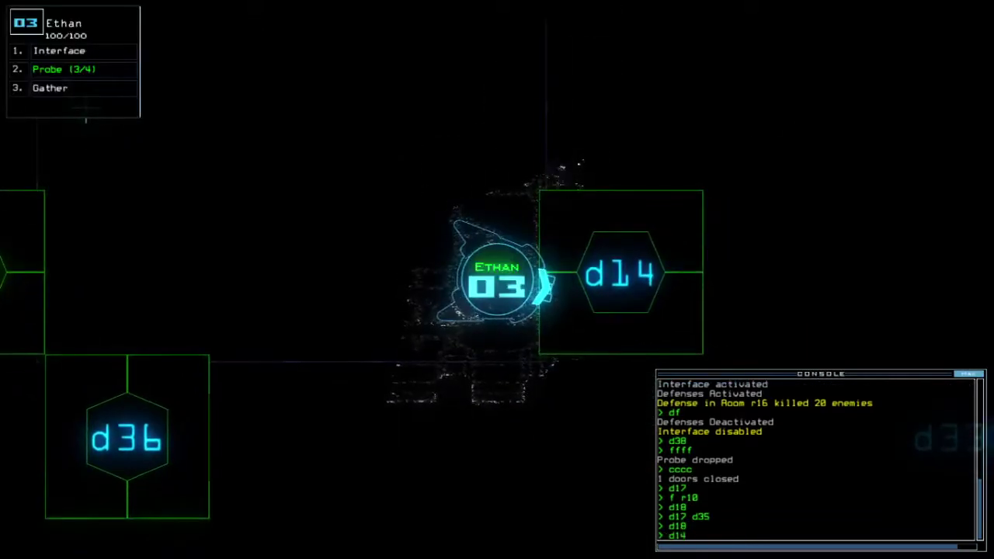
key("Return")
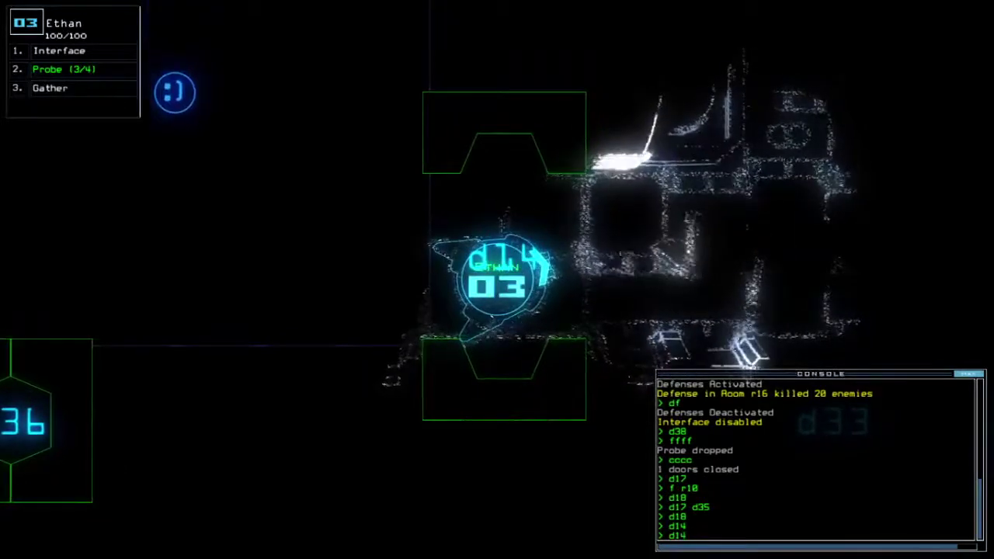
key("Return")
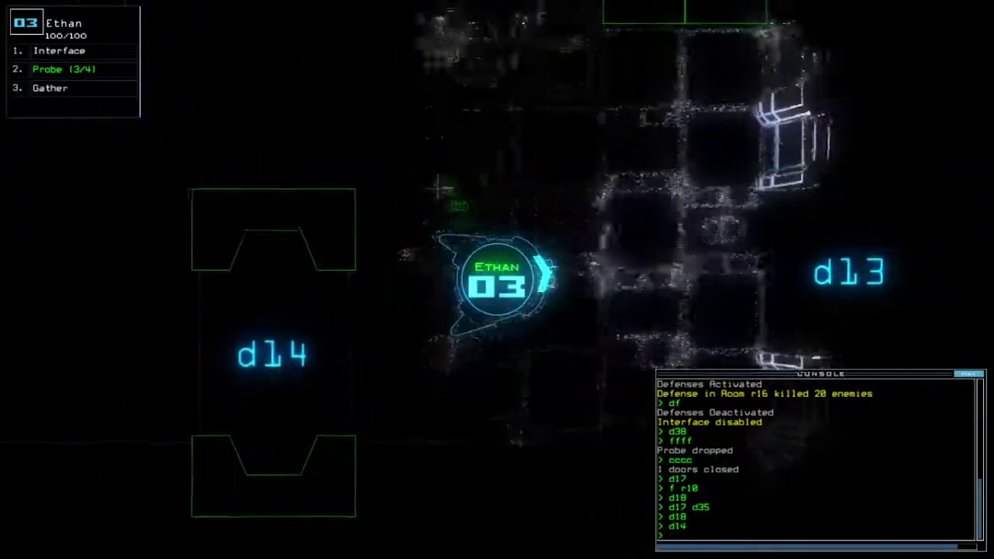
type("g")
key("Return")
key("space")
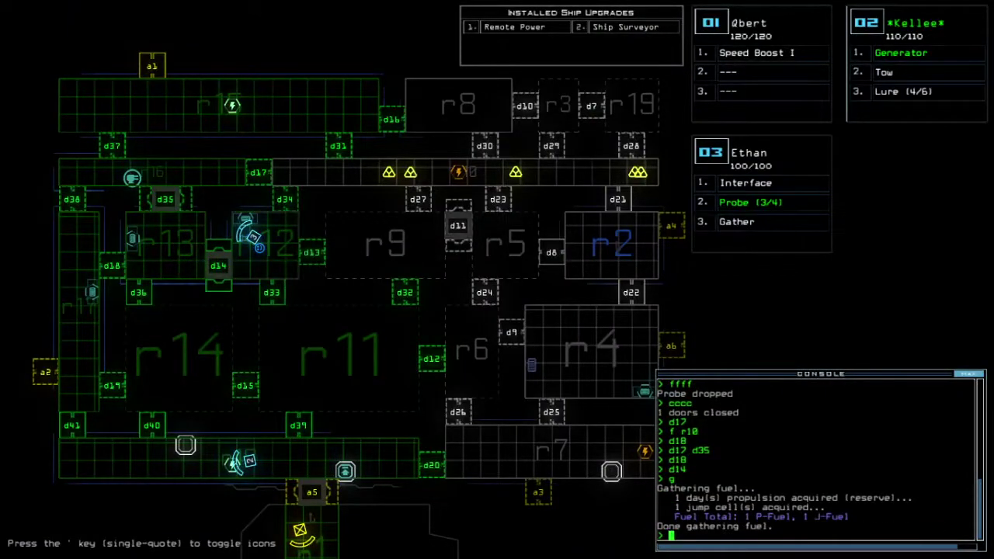
Recover drone 3's probe (4/4), open d34, send drone 2 back, and gather scrap twice
key("space")
type("pickup")
key("Return")
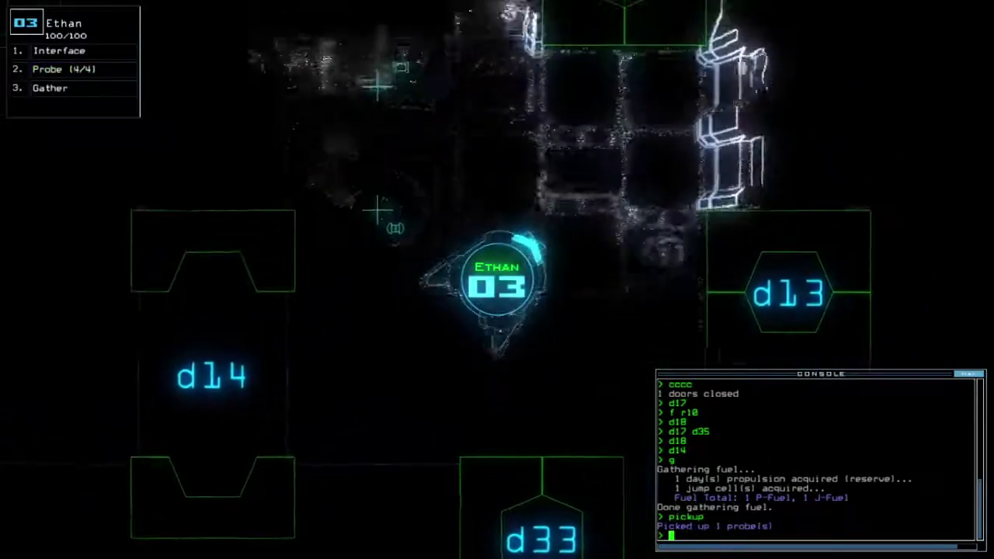
type("d34")
key("Return")
type("back ")
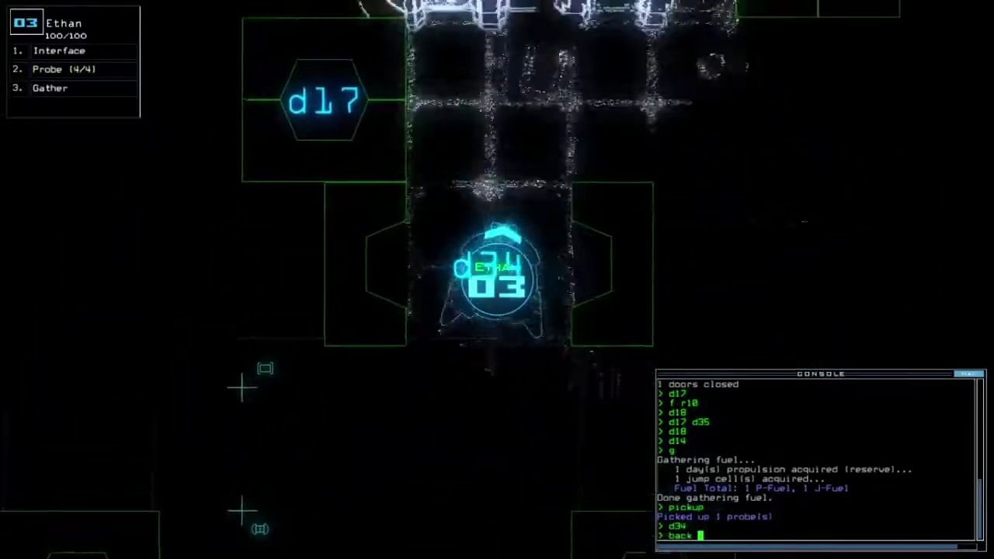
type("2")
key("Return")
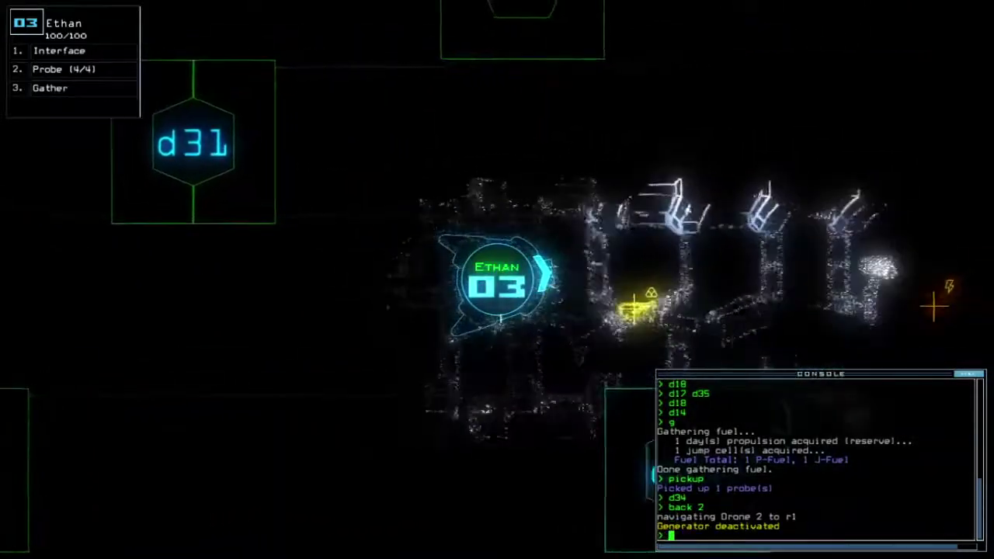
key("Tab")
key("Tab")
type("g")
key("Return")
type("g")
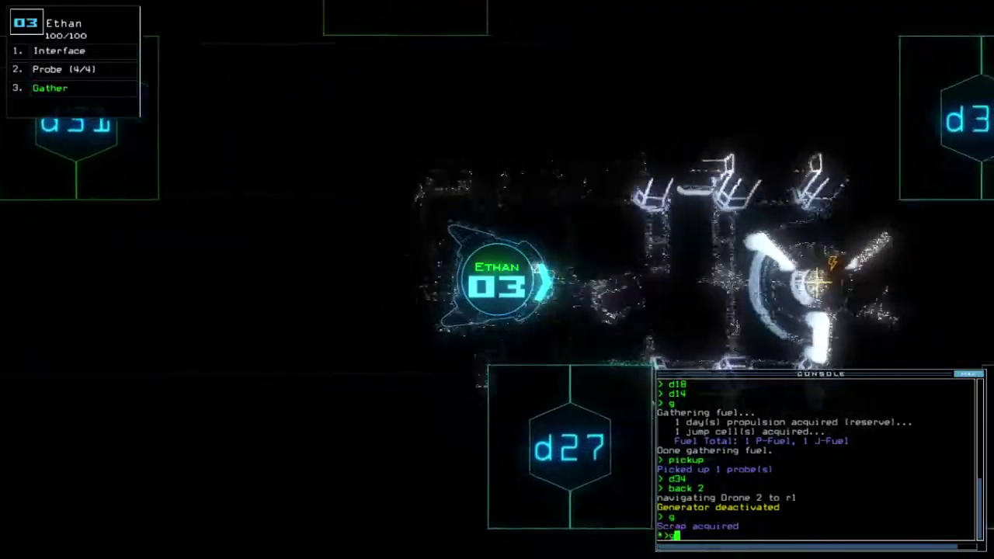
key("Return")
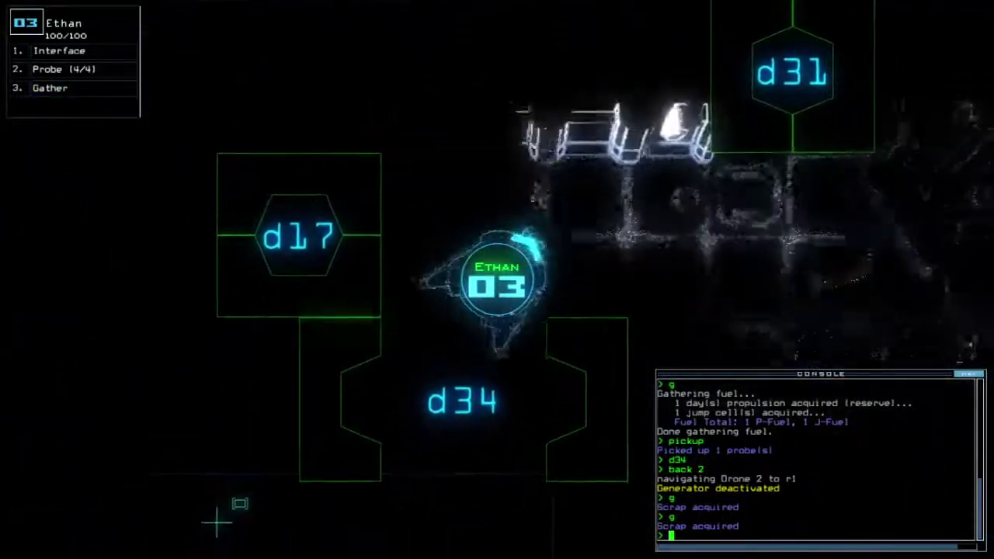
Reactivate the generator with drone 2, powering new areas of the barge
key("Tab")
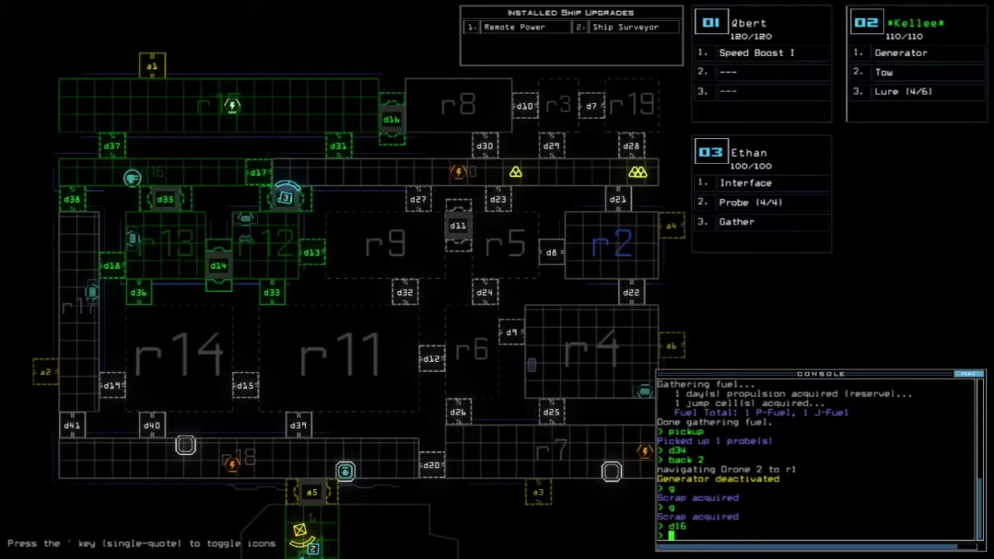
key("space")
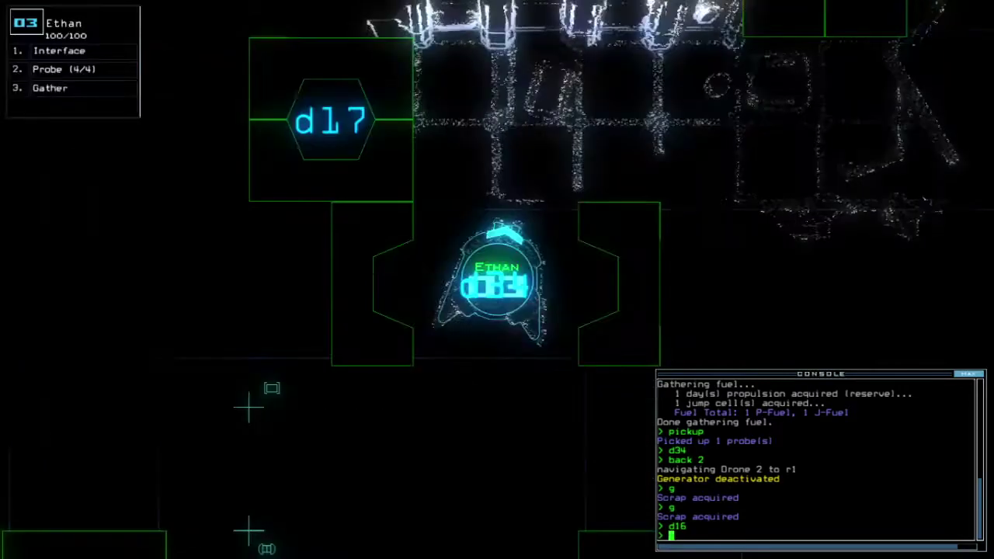
key("space")
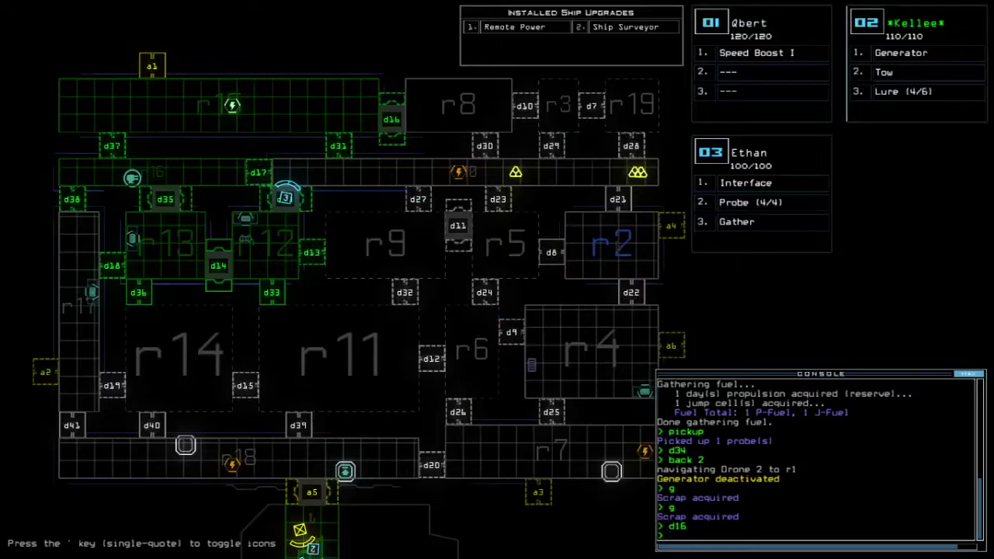
key("space")
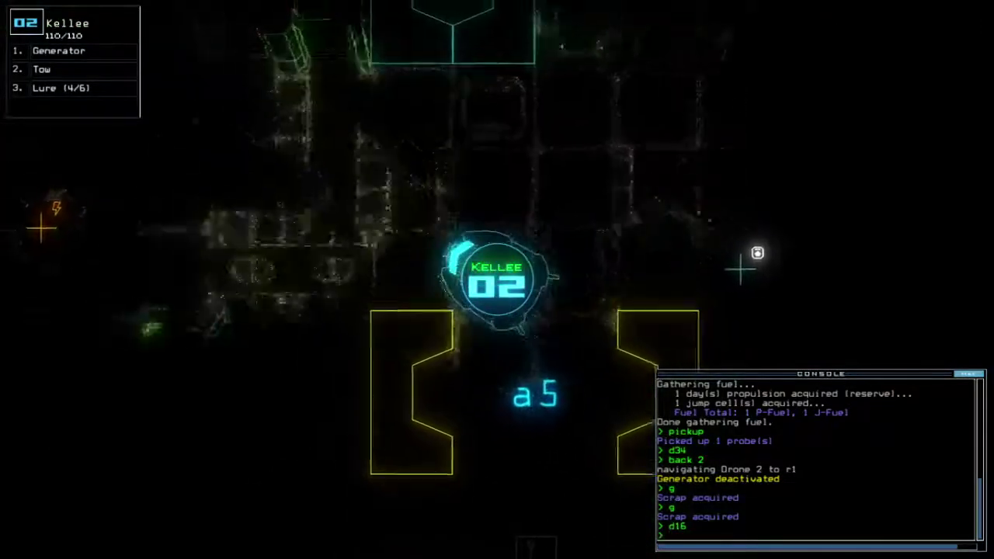
type("g")
key("Return")
key("space")
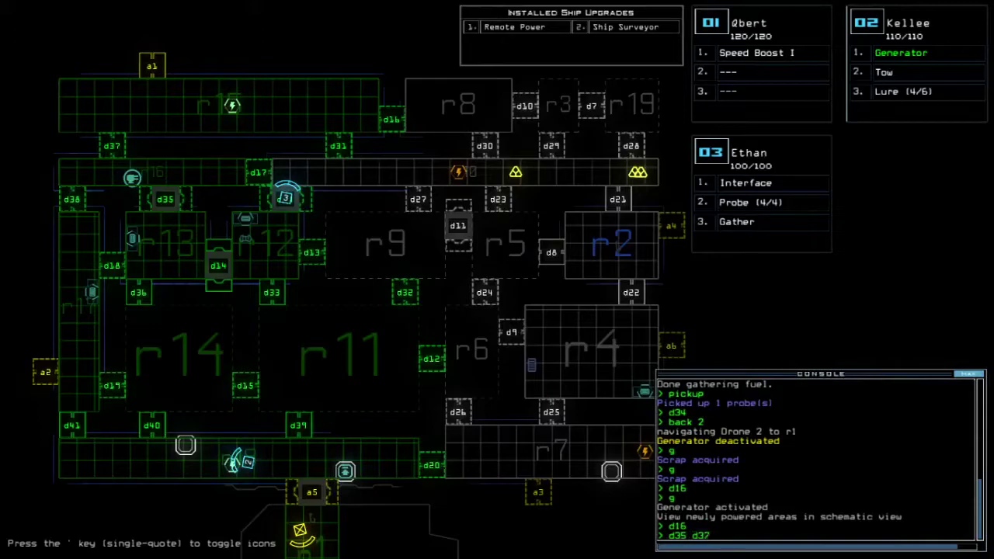
Gather scrap twice with drone 3
key("3")
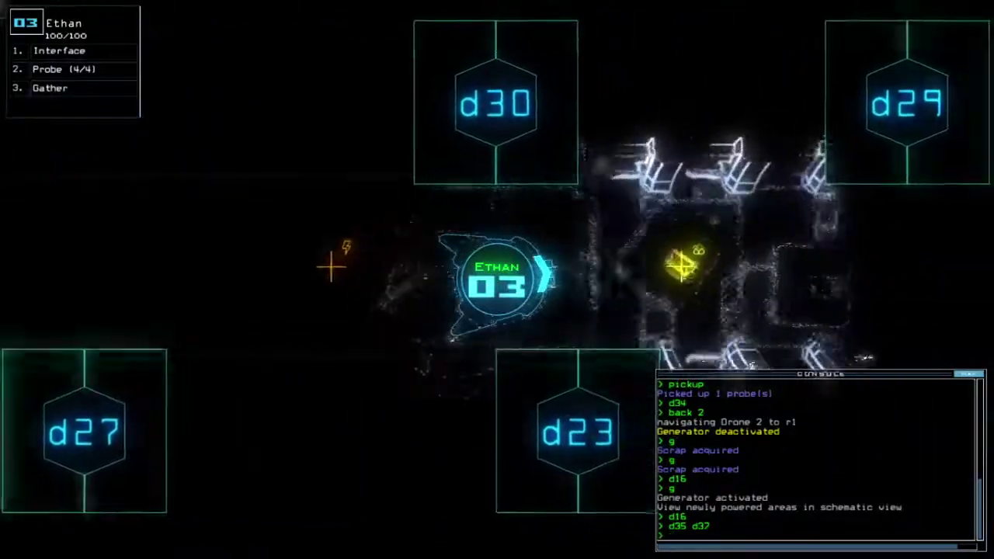
type("g")
key("Return")
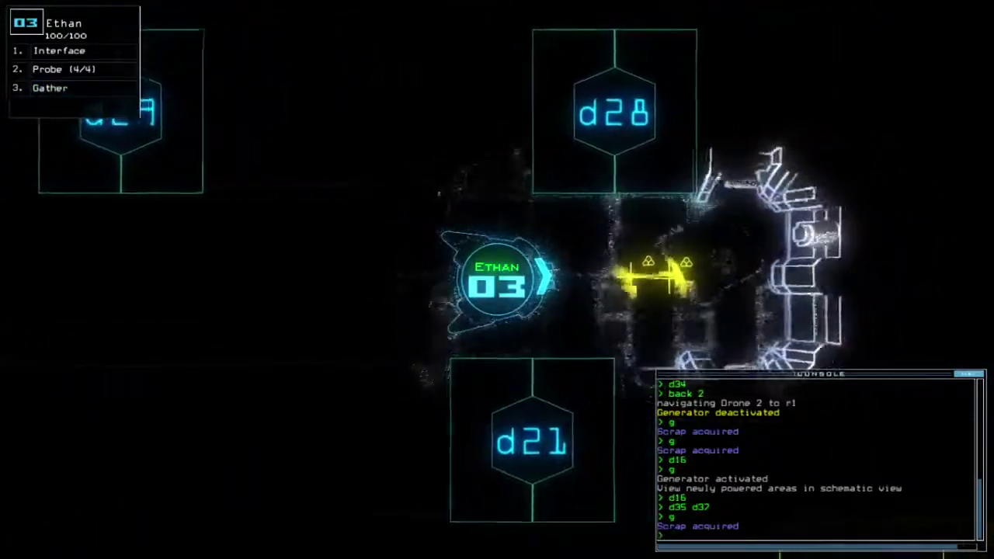
key("space")
key("space")
type("g")
key("Return")
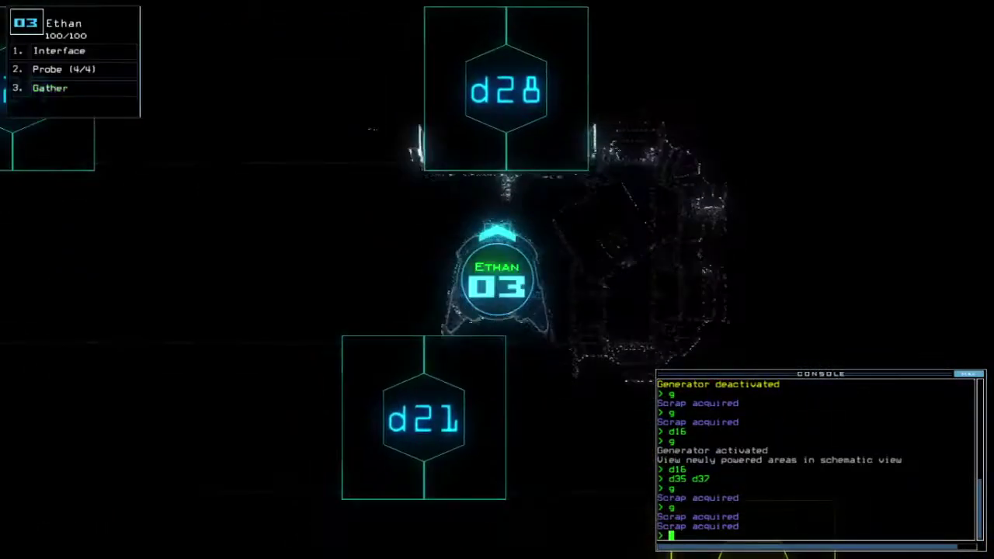
Toggle doors d35 and d37, gather scrap once more, and toggle d37 again
key("Left")
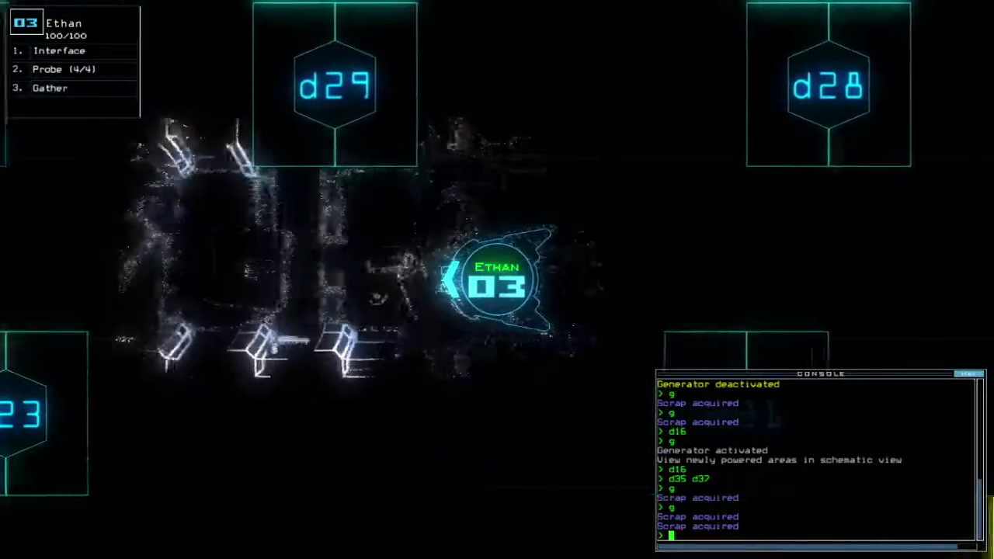
key("Left")
key("space")
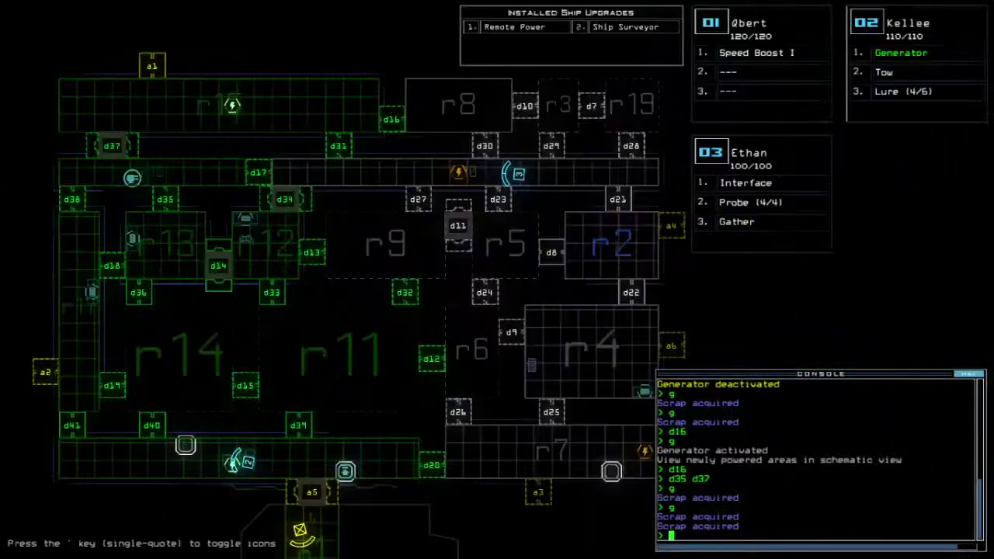
key("space")
key("Left")
type("d37")
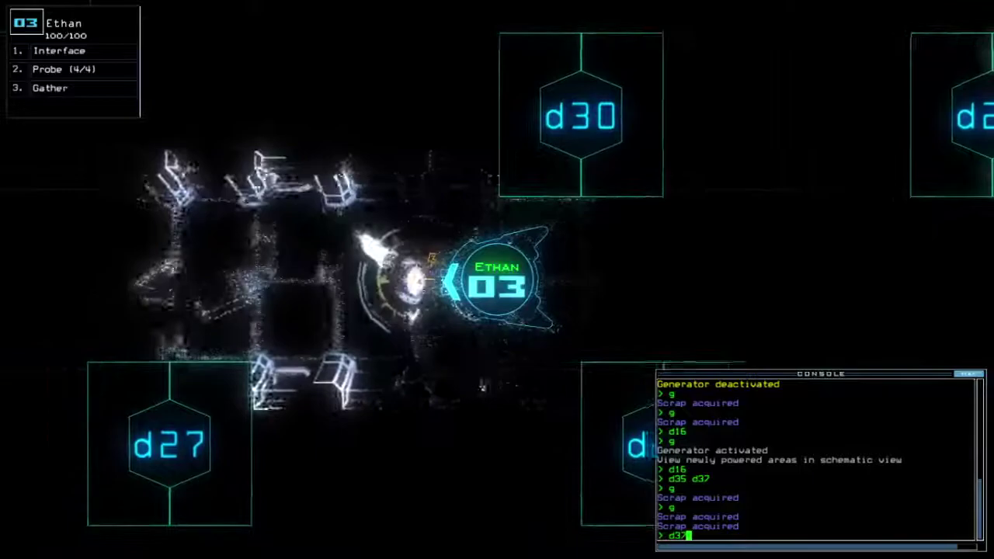
key("Left")
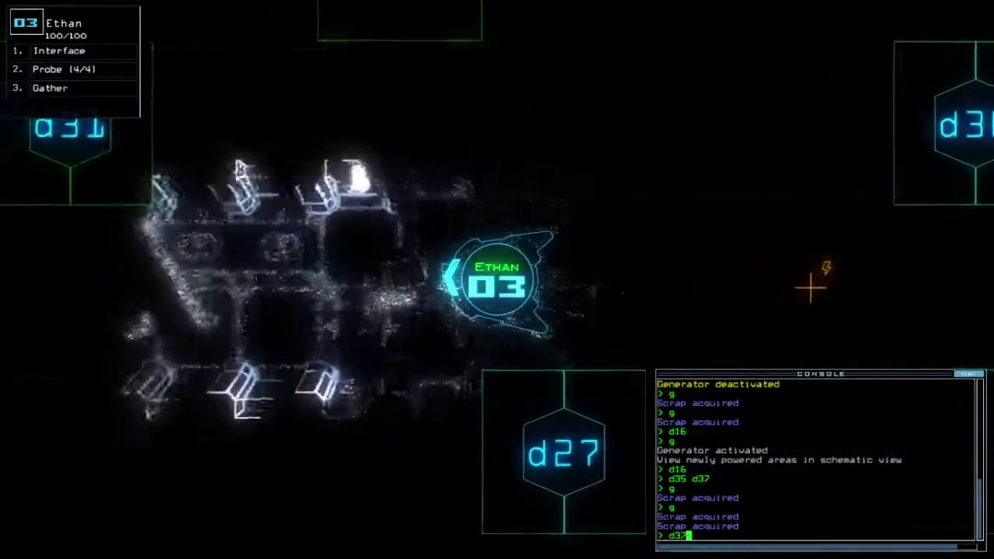
key("Left")
key("Left")
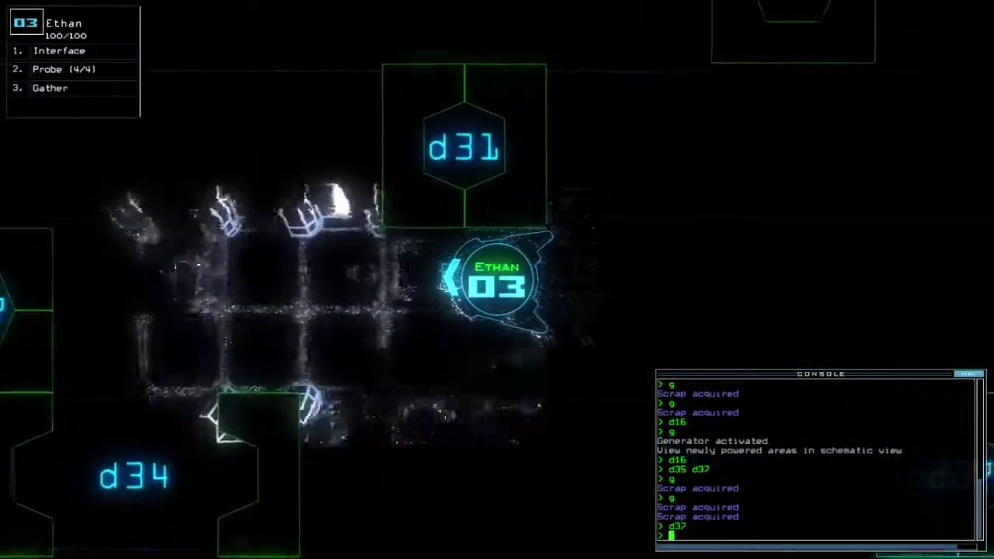
key("space")
type("dct")
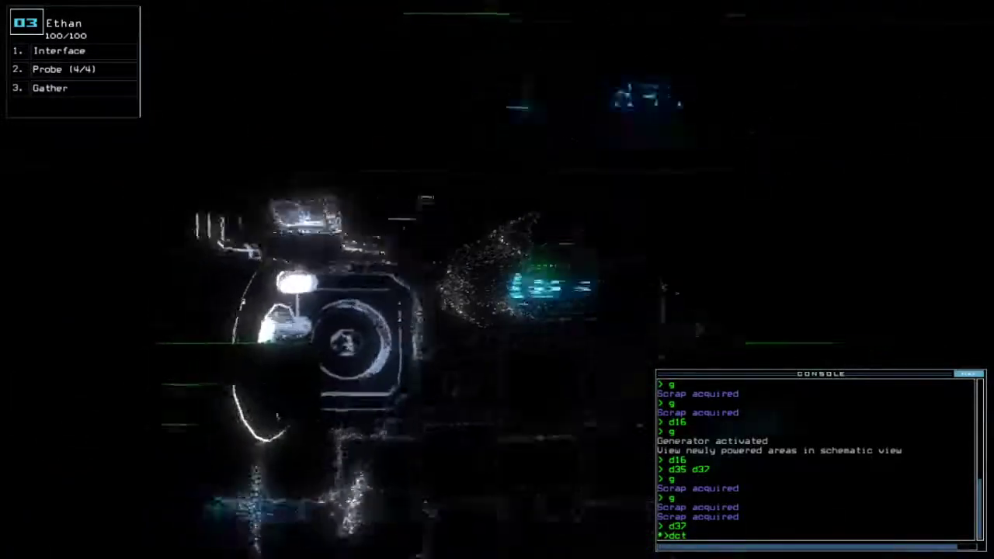
Open doors d14 and d18 for drone 3, glancing at drone 2's camera
key("Return")
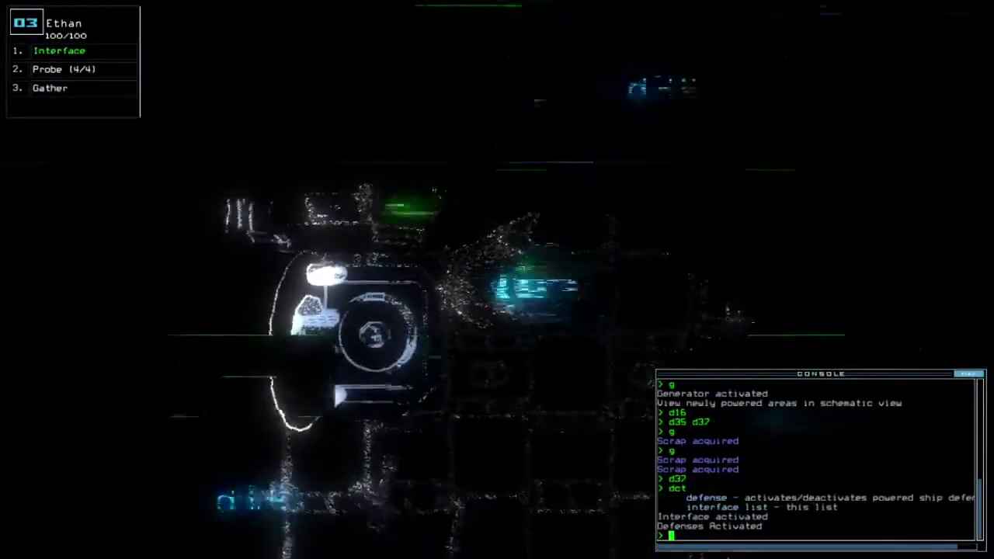
type("df")
key("Return")
key("space")
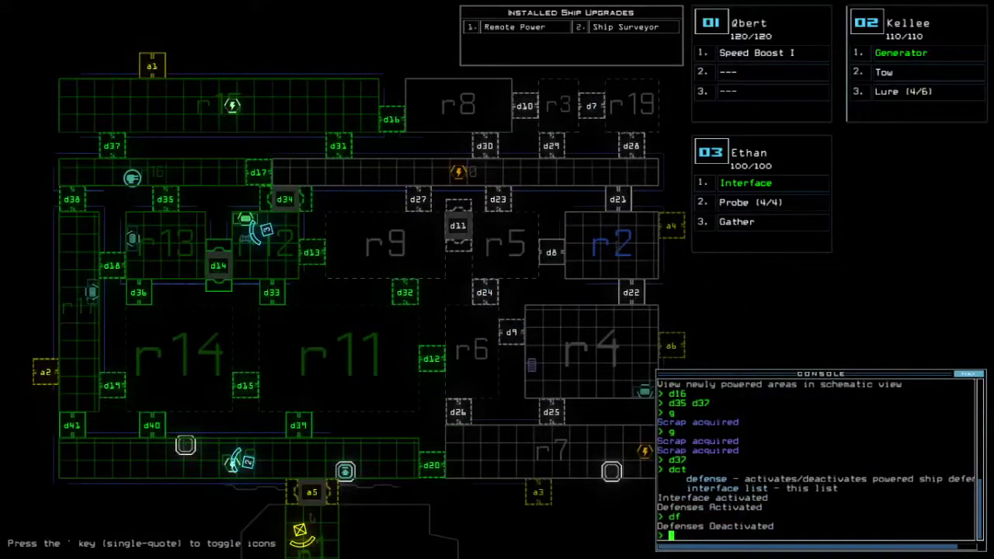
type("3")
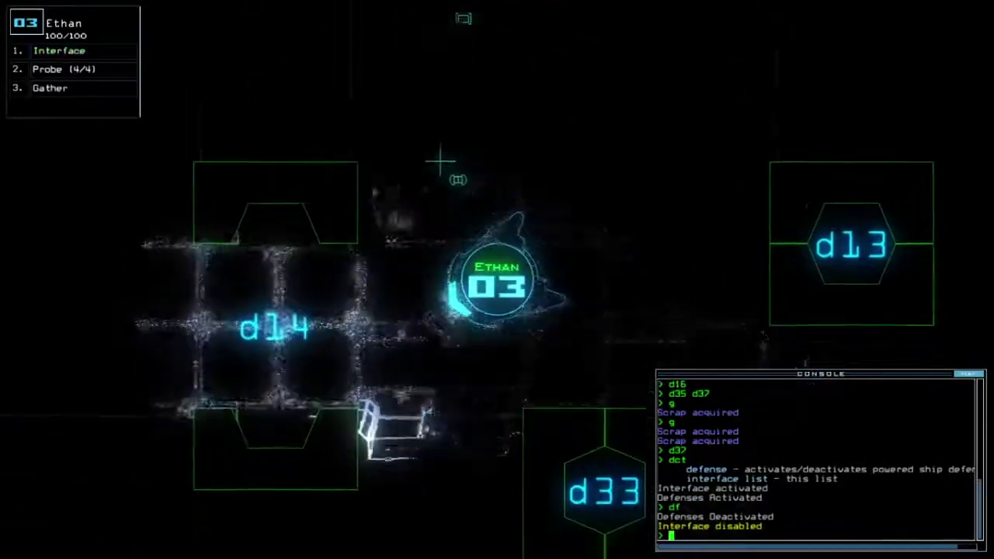
type("d14")
key("Return")
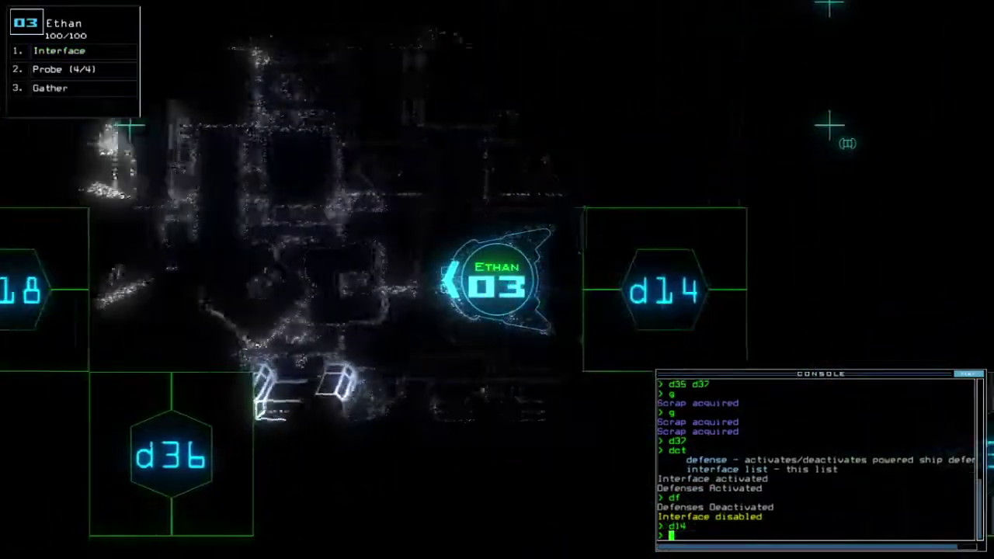
type("d18")
key("Return")
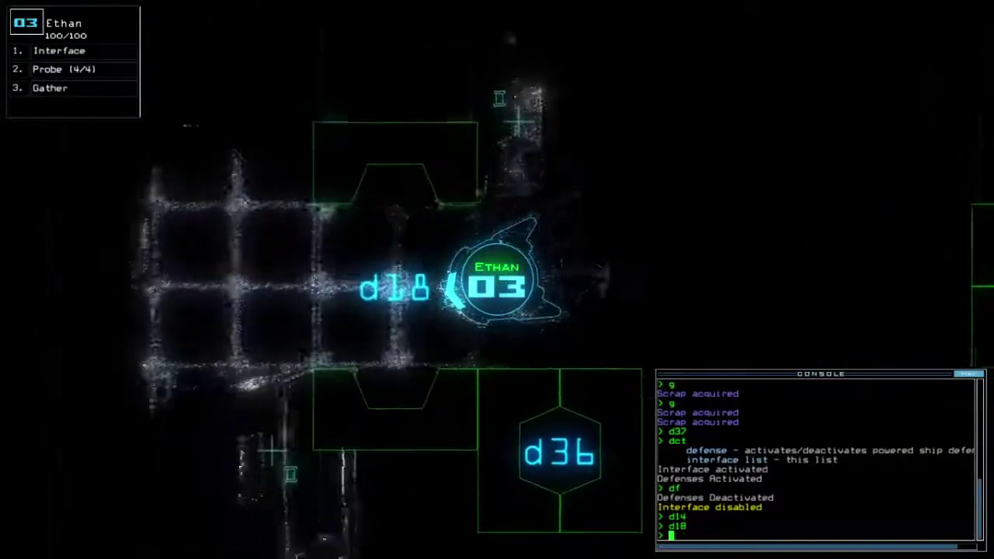
key("2")
type("3")
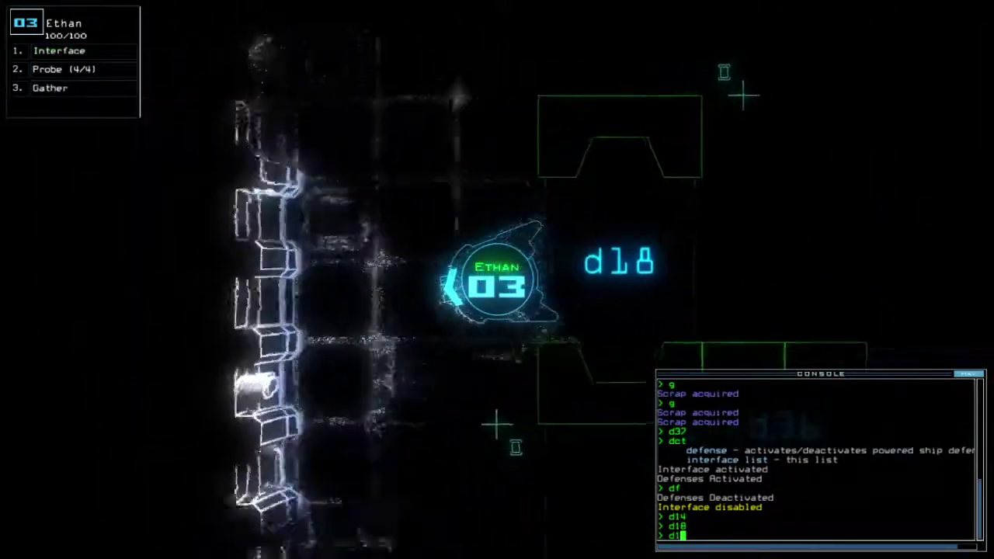
type("d18")
Move drone 3 through d18 to door d19, then drop and retrieve a probe
key("Return")
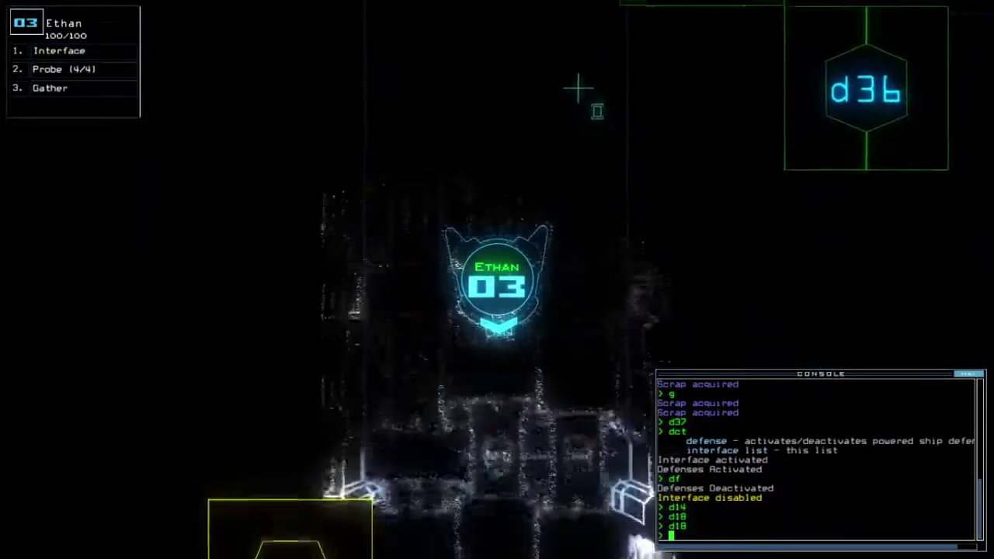
key("space")
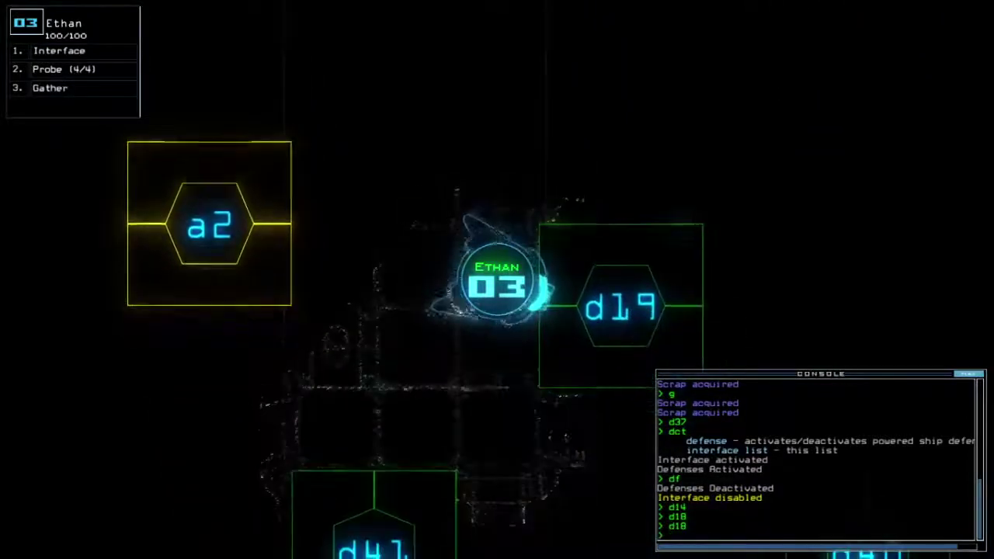
key("3")
type("d19")
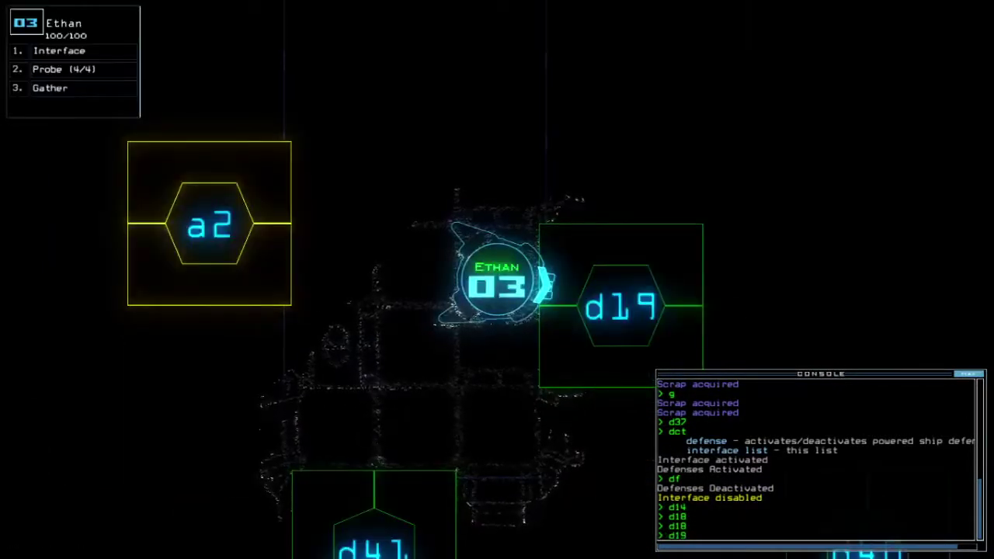
type("ff")
key("Return")
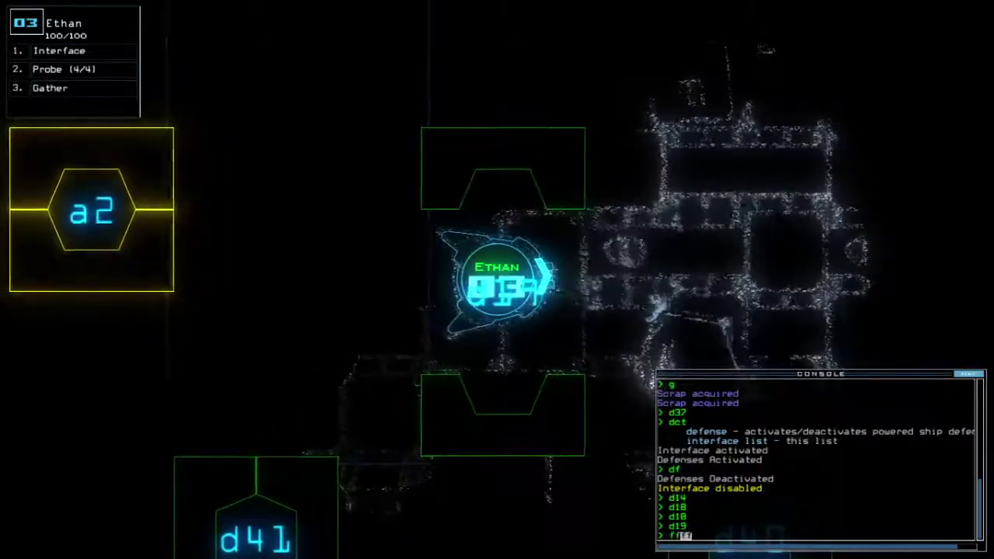
key("Return")
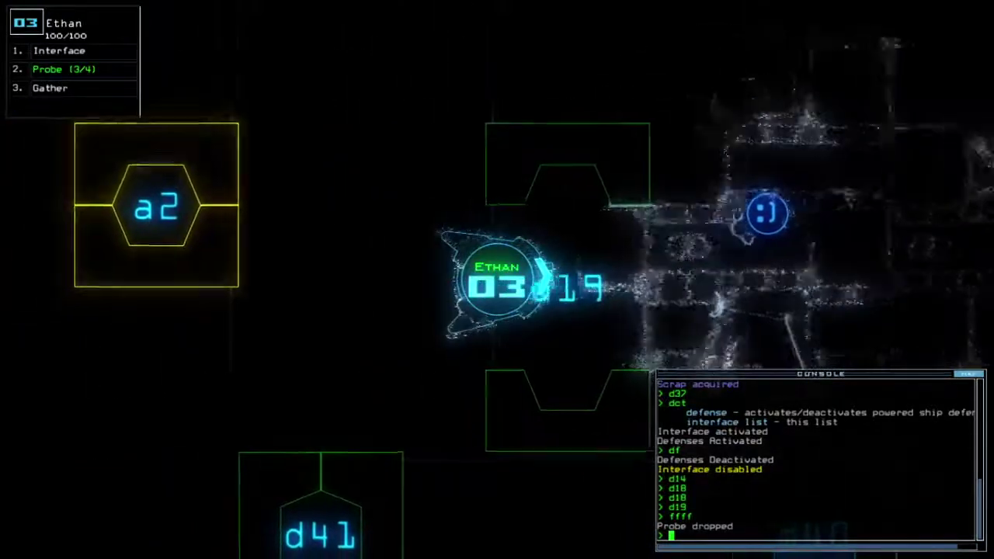
key("space")
type("pickup 3")
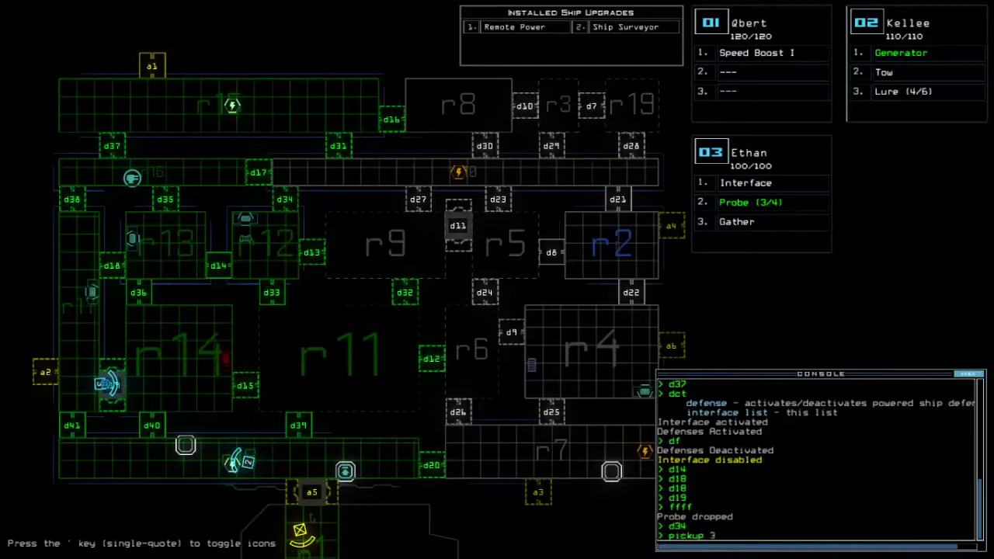
key("Return")
type("d1")
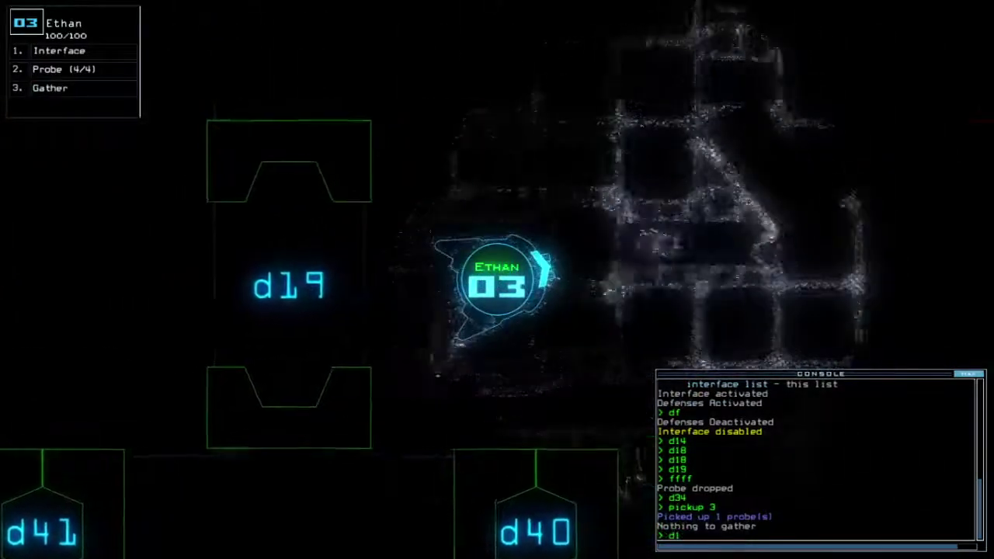
type("9")
Send drone 3 through d19, open door d15, and drop a probe
key("Return")
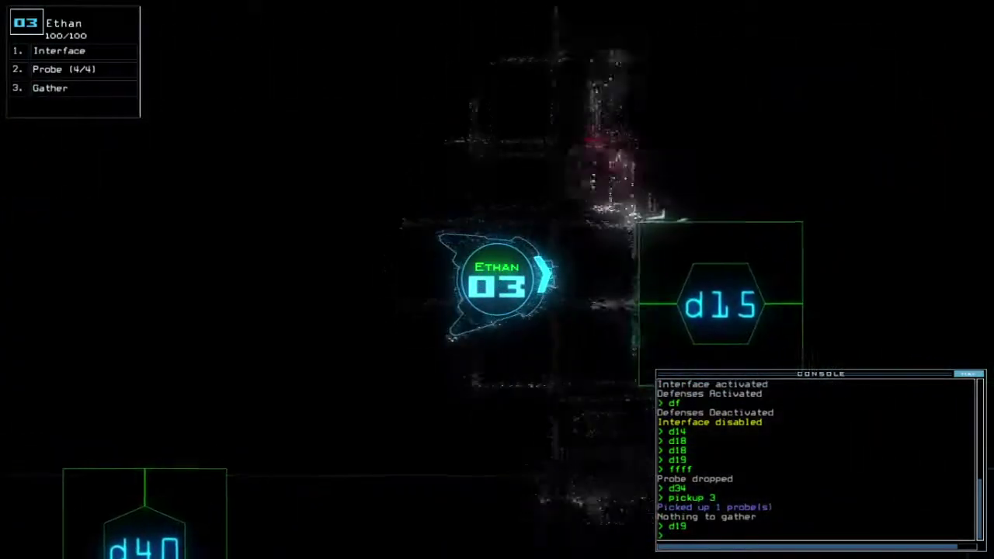
key("space")
key("space")
type("d15")
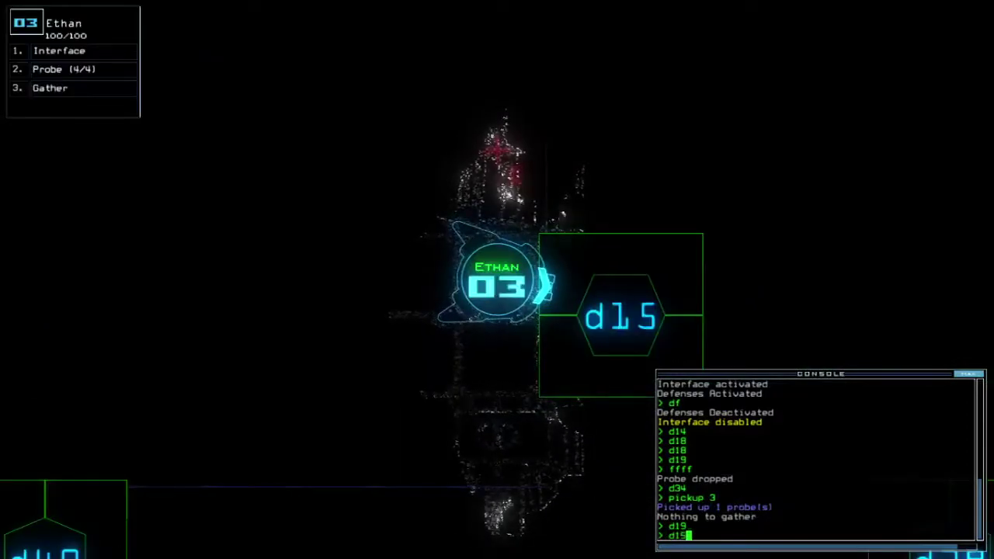
type("ffff")
key("Return")
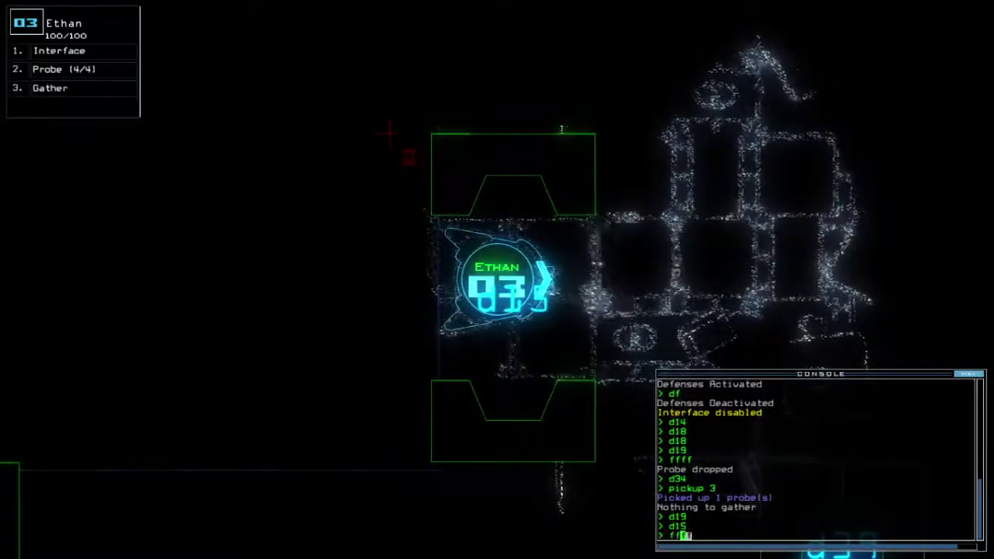
key("Return")
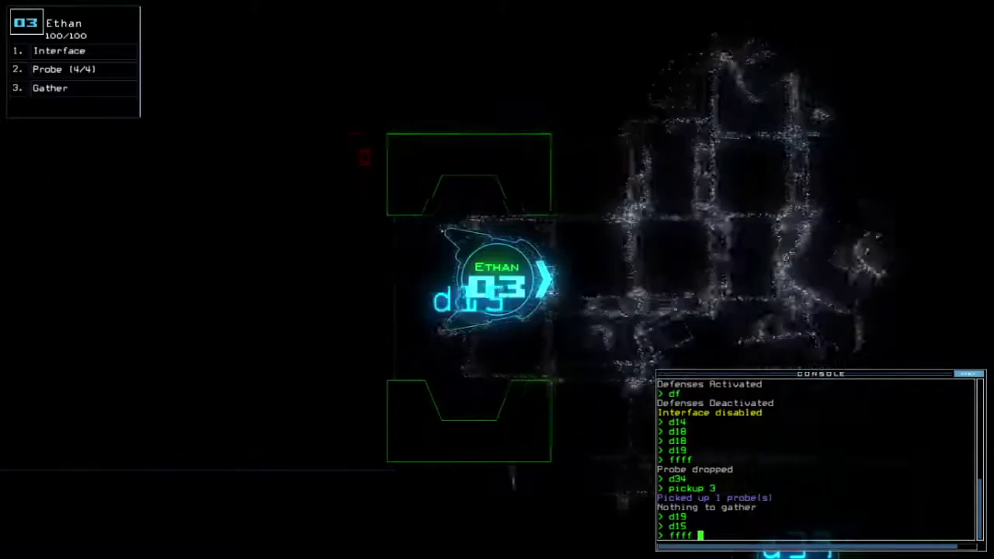
type("d15")
key("Return")
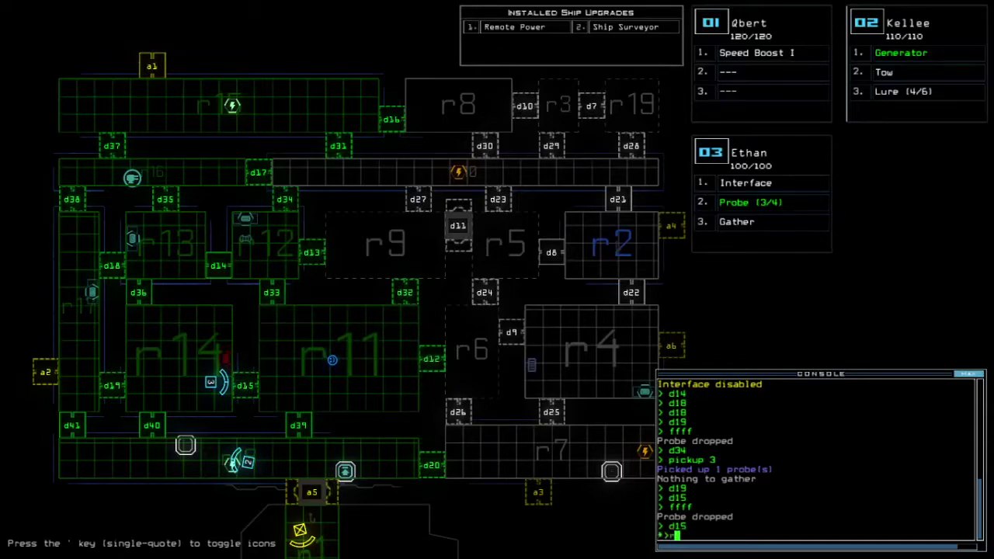
Reroute power from r15 to r10, reopen d15, and pick up the probe (4/4)
key("Return")
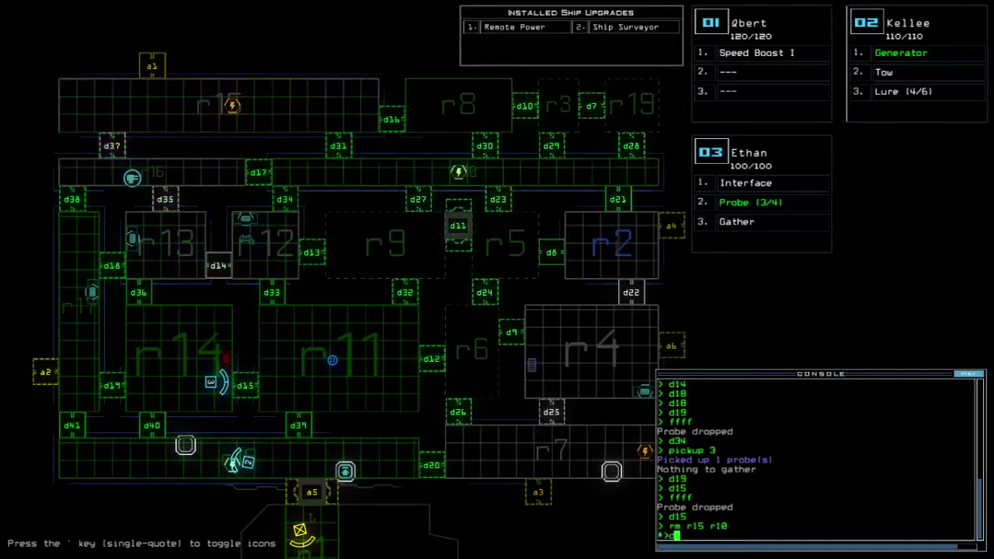
type("d1")
key("Return")
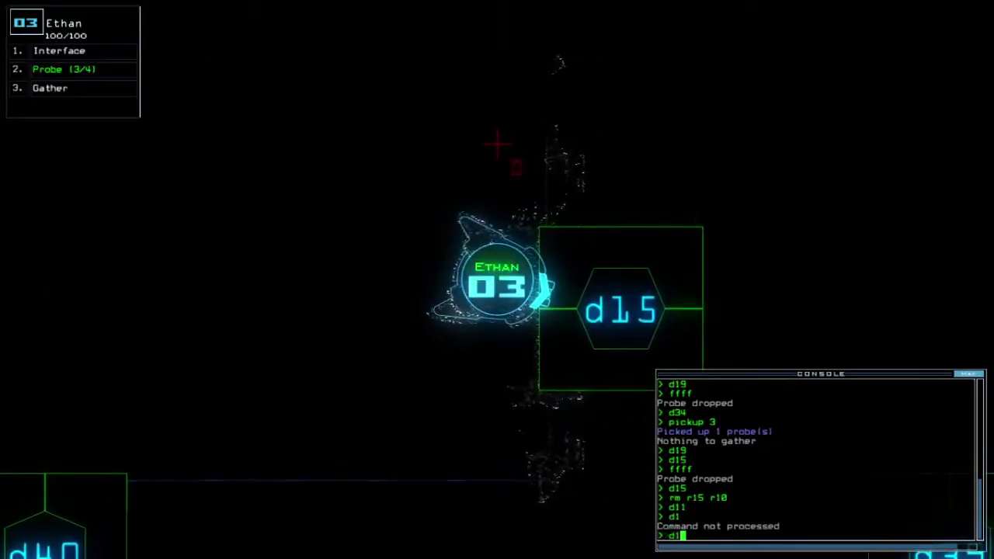
type("5")
key("Return")
type("pi")
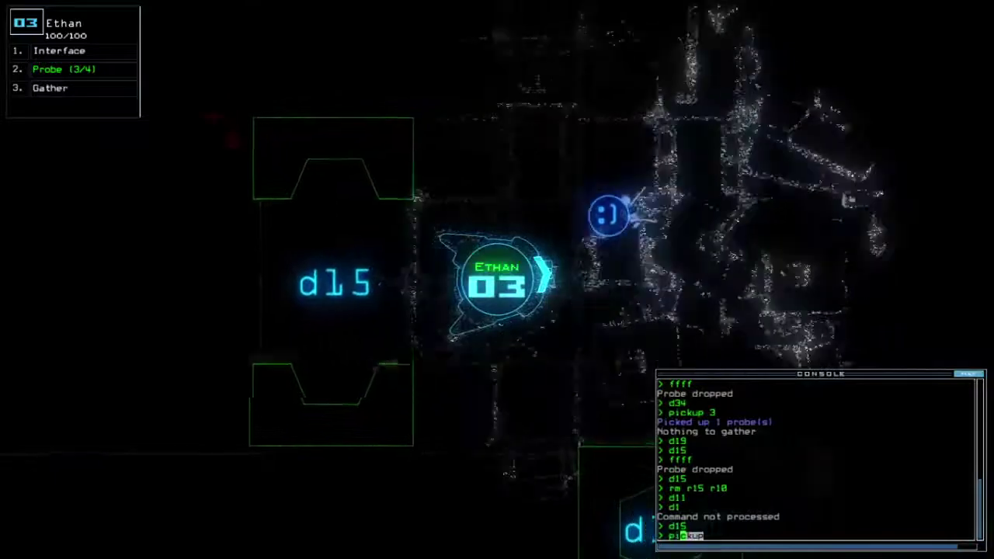
key("Return")
type("d39")
key("Return")
Open doors d39 and d19, check for powered turrets, and send drone 2 back to r1
key("space")
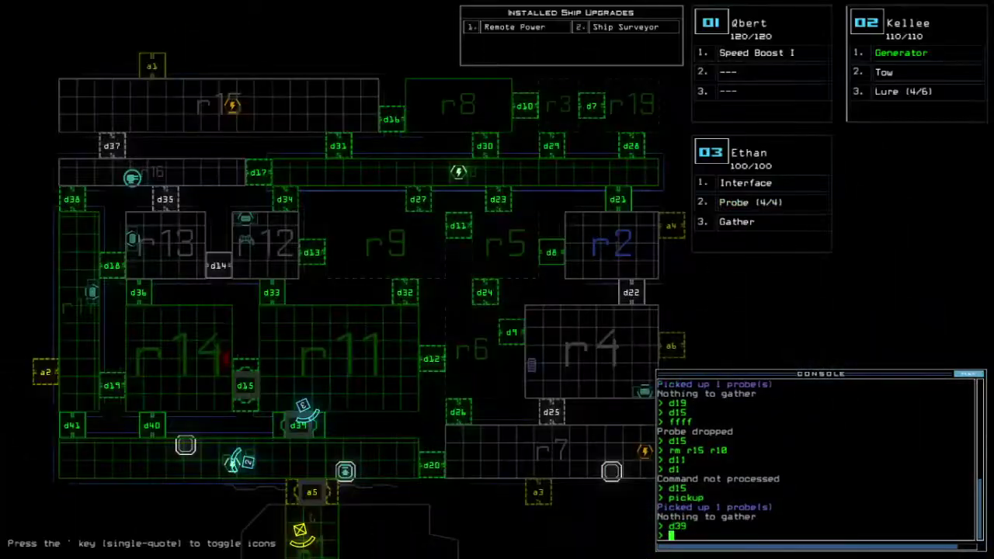
key("space")
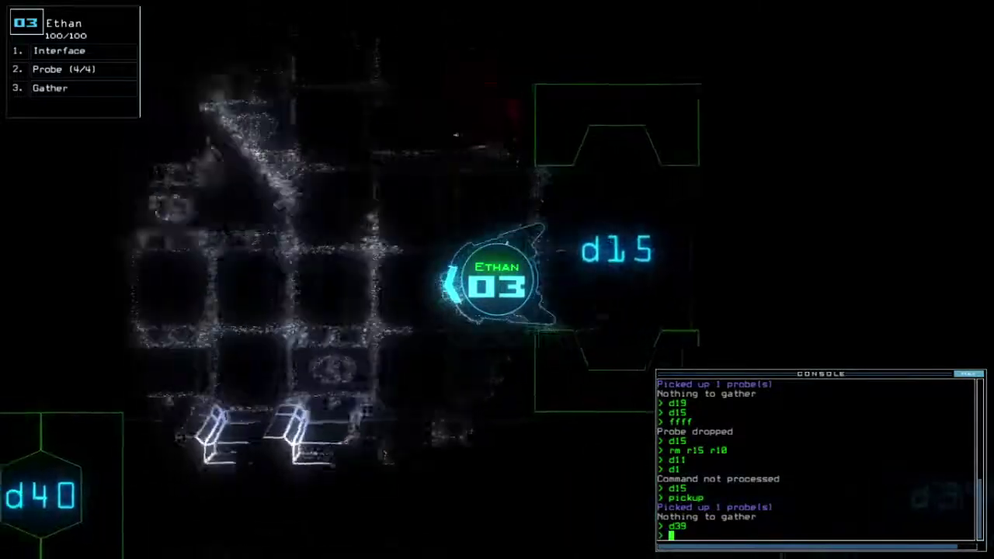
type("d19")
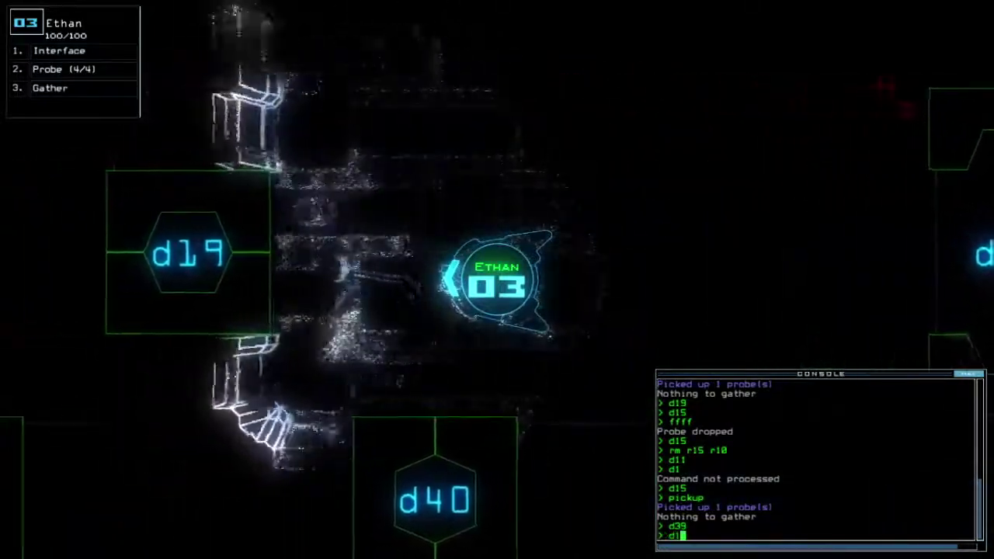
key("Return")
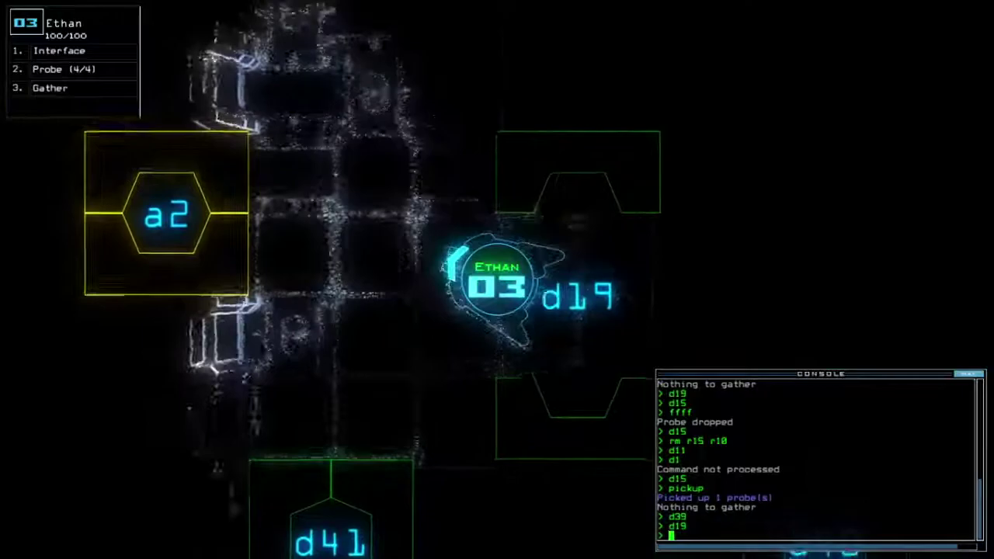
type("dct")
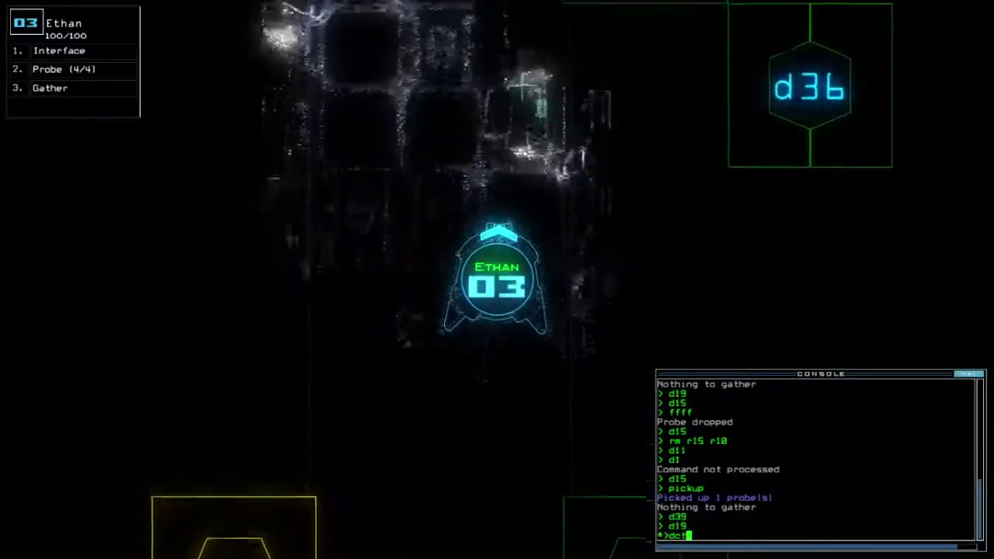
key("Return")
type("df")
key("Return")
type("back 2")
key("Return")
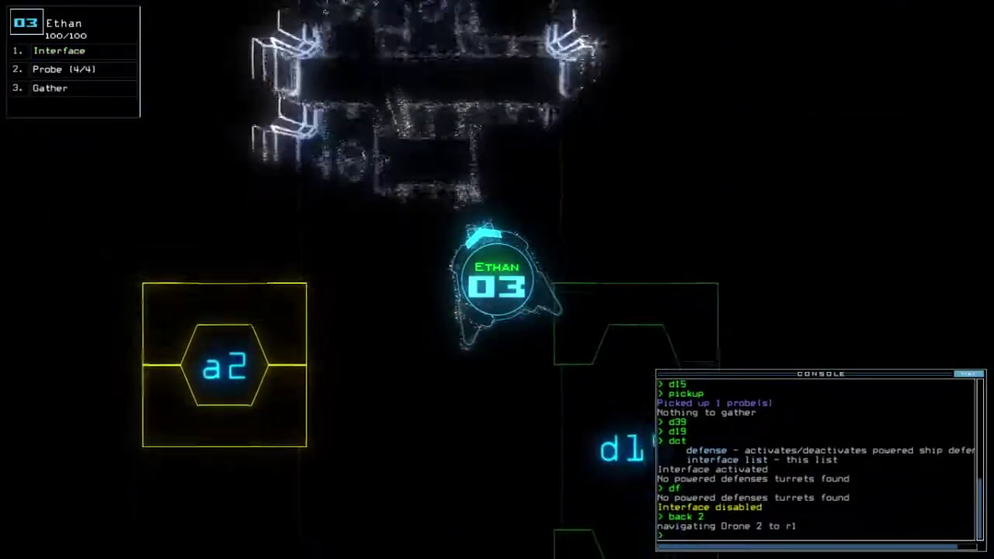
Drop a lure from drone 2, dock at a1 targeting r15, and open r1's doors
key("Return")
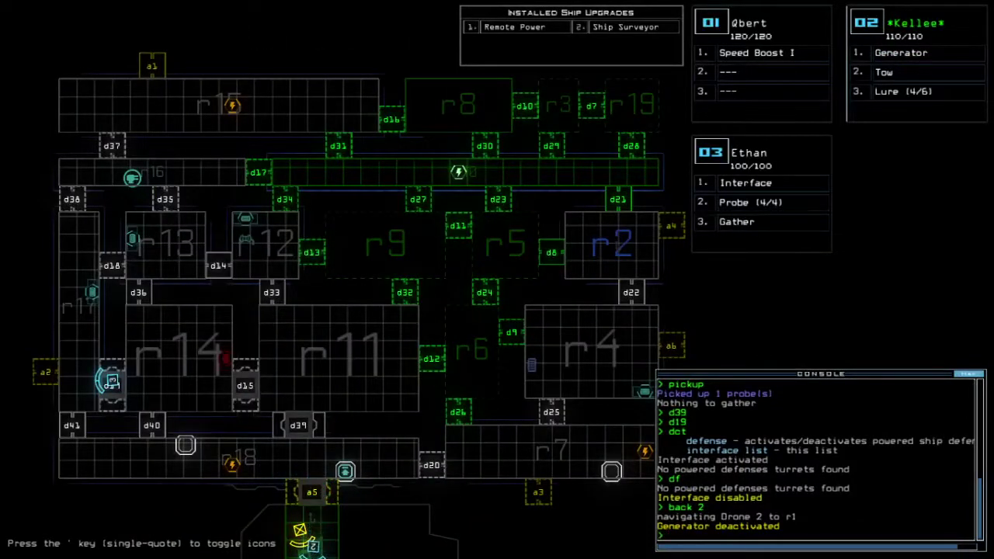
key("space")
type("l")
key("Return")
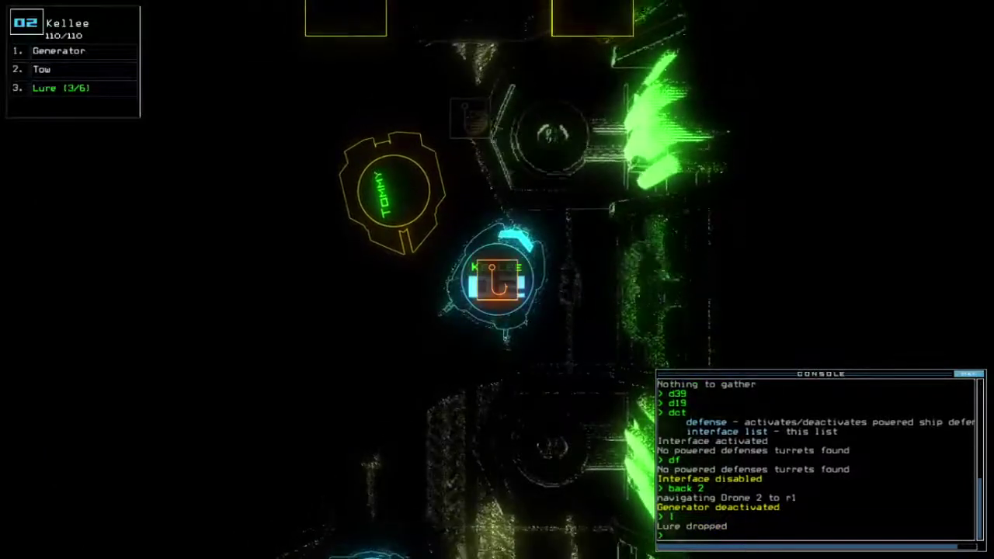
key("space")
type("f r15")
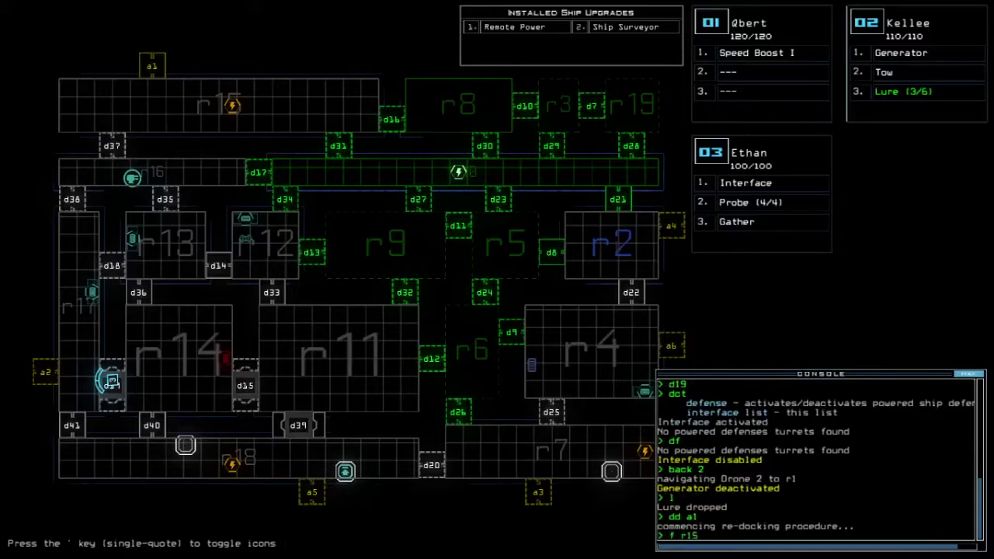
key("Return")
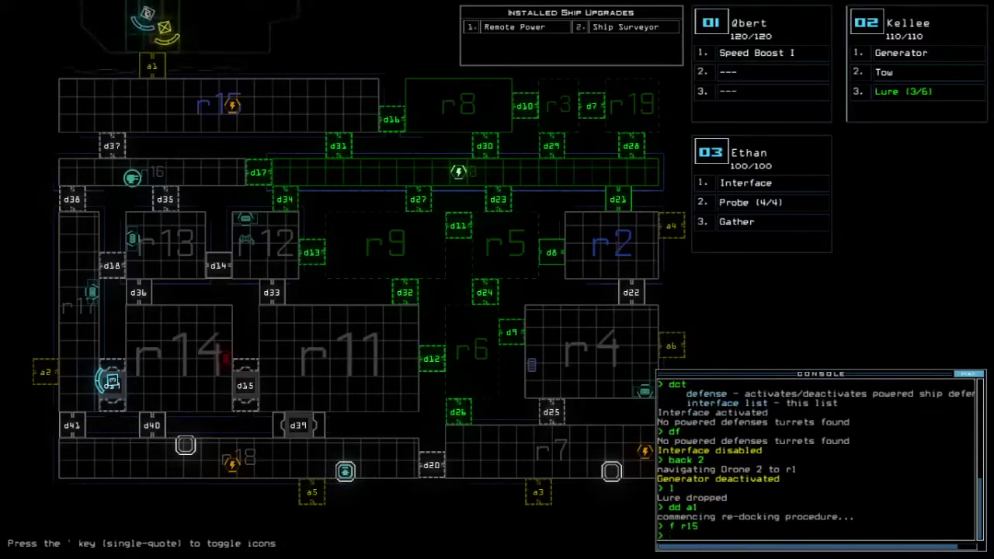
key("space")
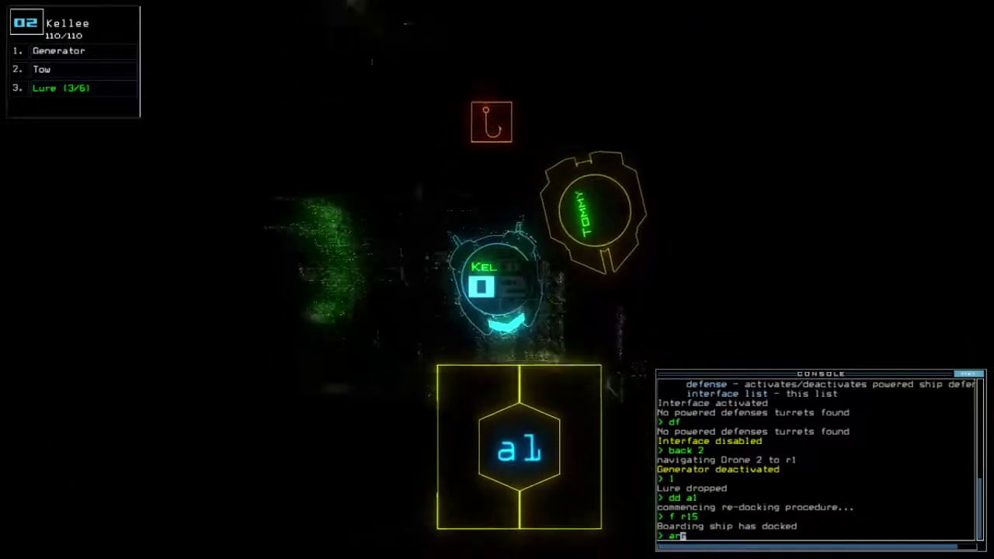
type("arr")
key("Return")
type("ra")
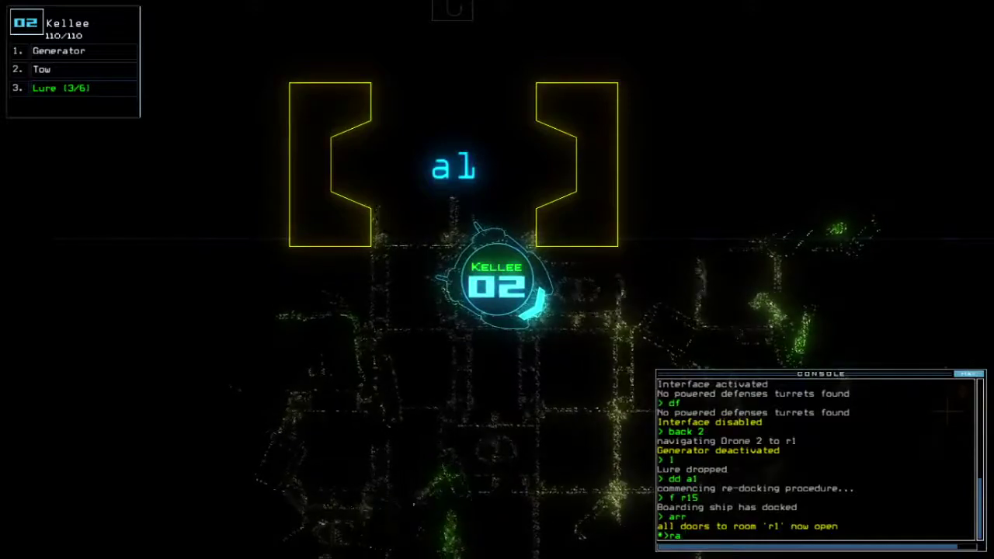
Drive drone 2 through airlock a1 into the shuttle and recover its lure (4/6)
key("BackSpace")
key("BackSpace")
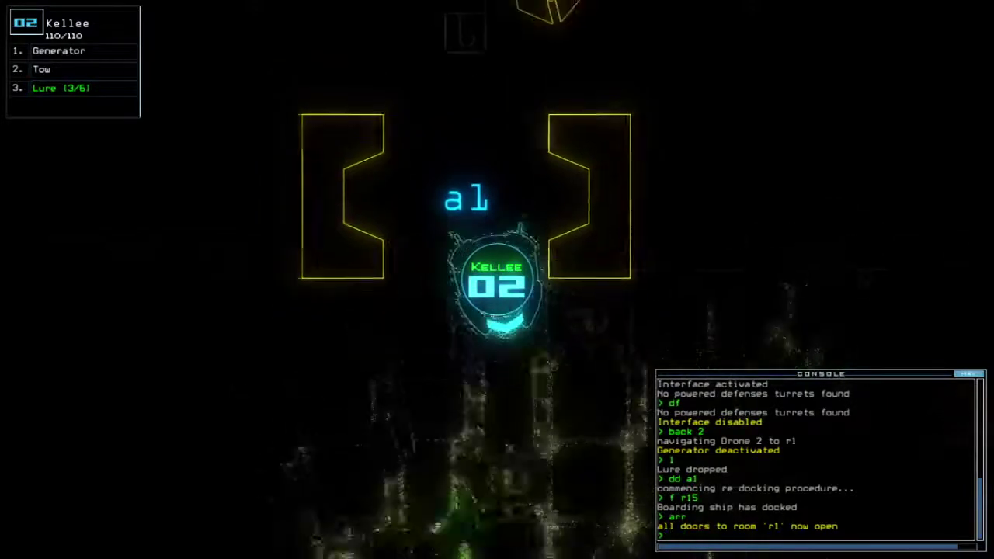
key("Up")
key("Return")
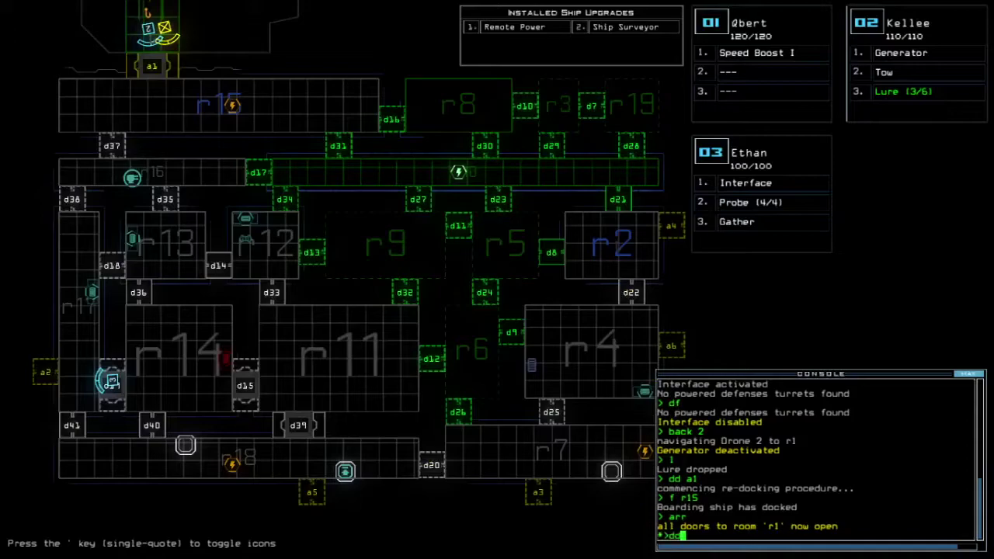
key("space")
type("pickup")
key("Return")
key("space")
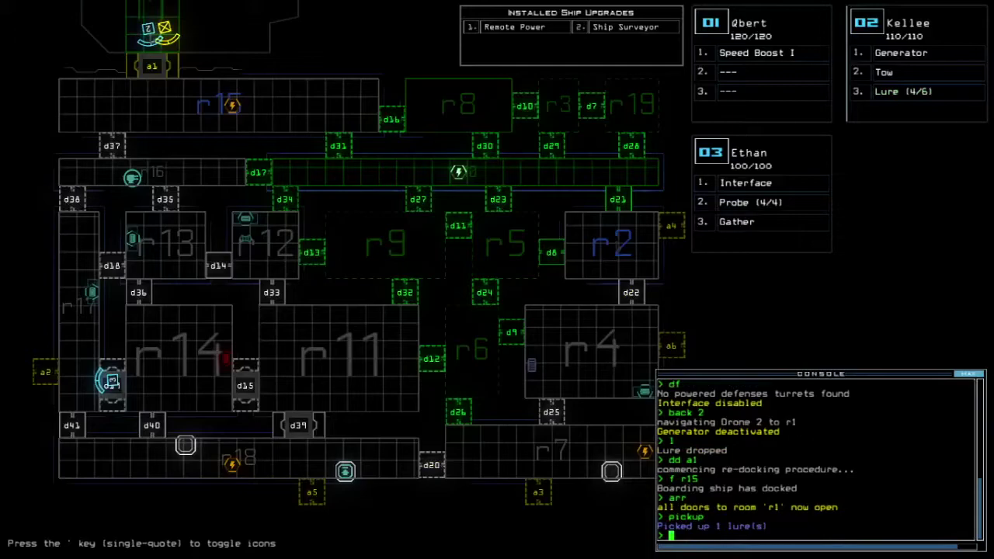
key("space")
key("3")
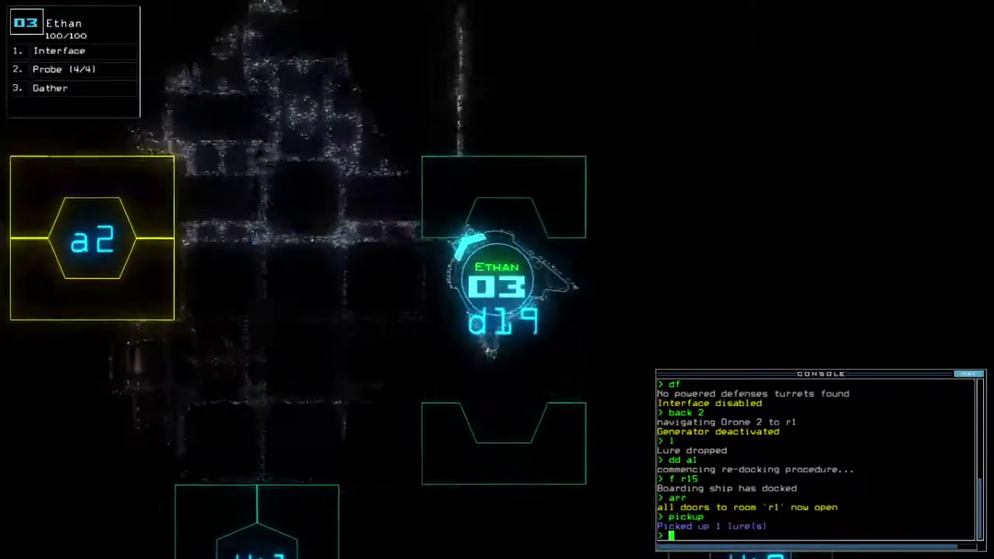
Dock the shuttle at a2 targeting r15, then open and close r1's doors
key("space")
type("5")
key("Return")
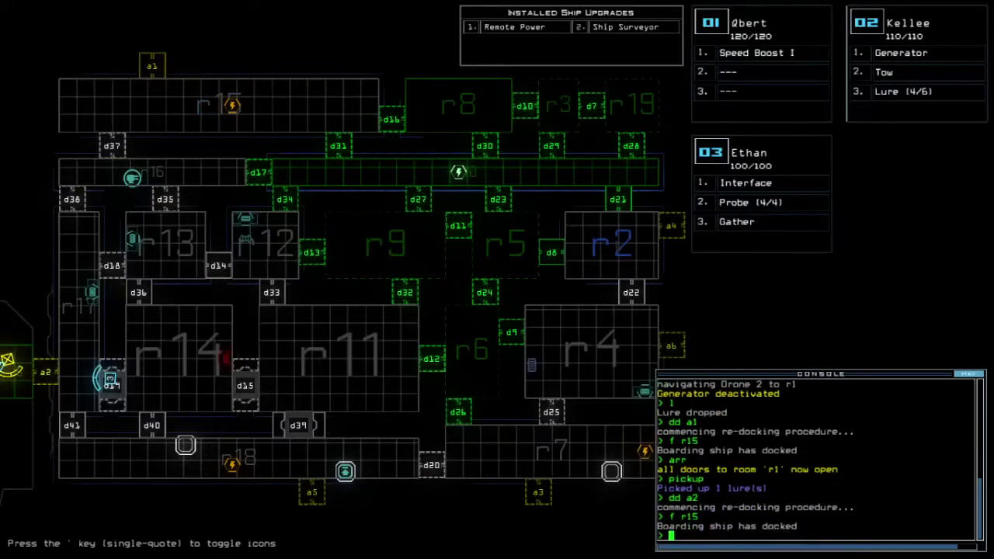
key("space")
type("arr")
key("Return")
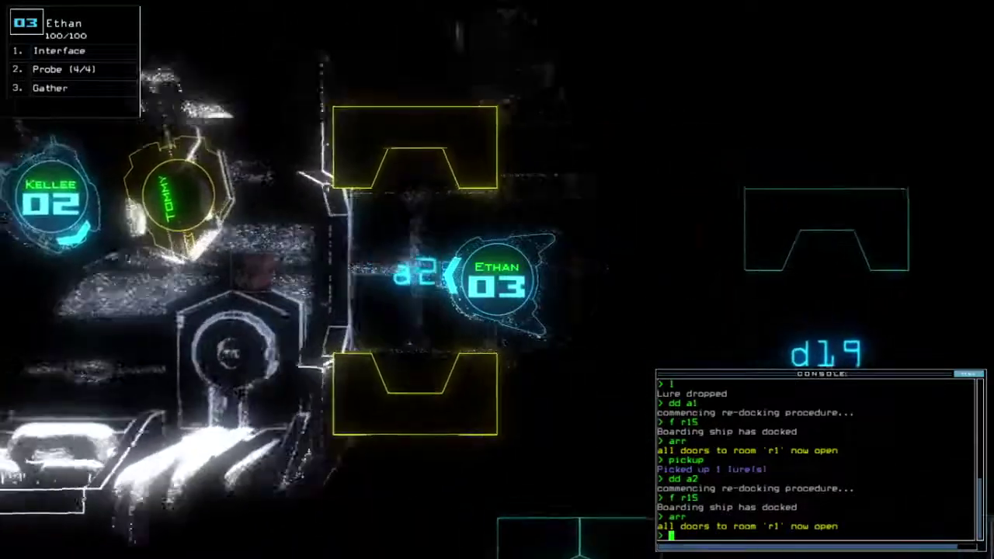
type("ra")
key("Return")
Reroute power from r10 to r7, vent r2 through a4, and dock at a4 targeting r2
key("space")
type("dd ")
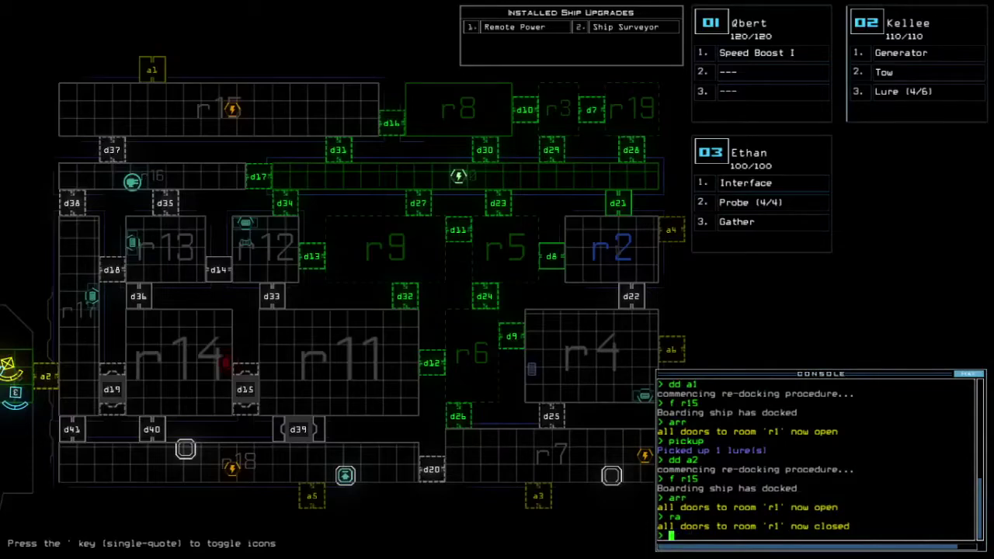
type("7")
key("Return")
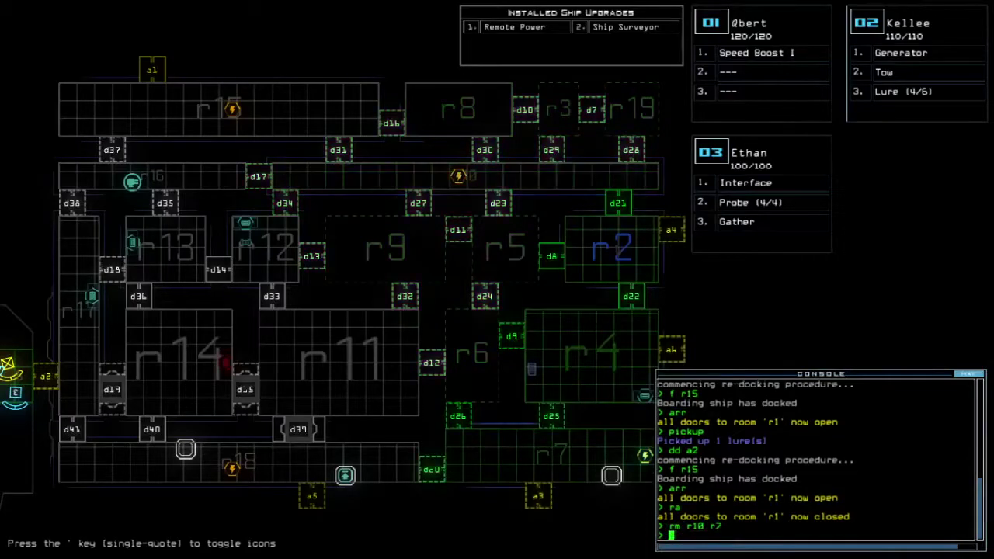
type("a4")
key("Return")
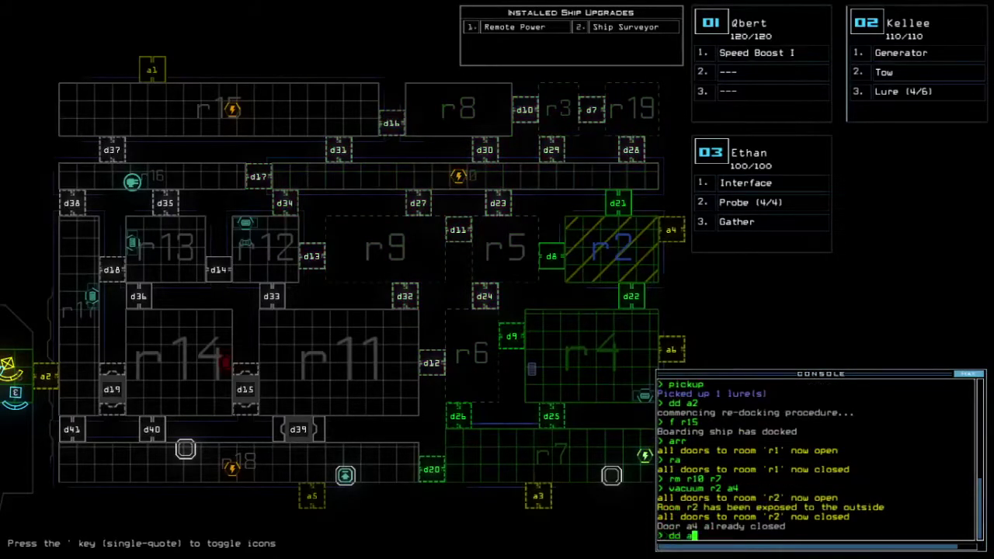
type("4")
key("Return")
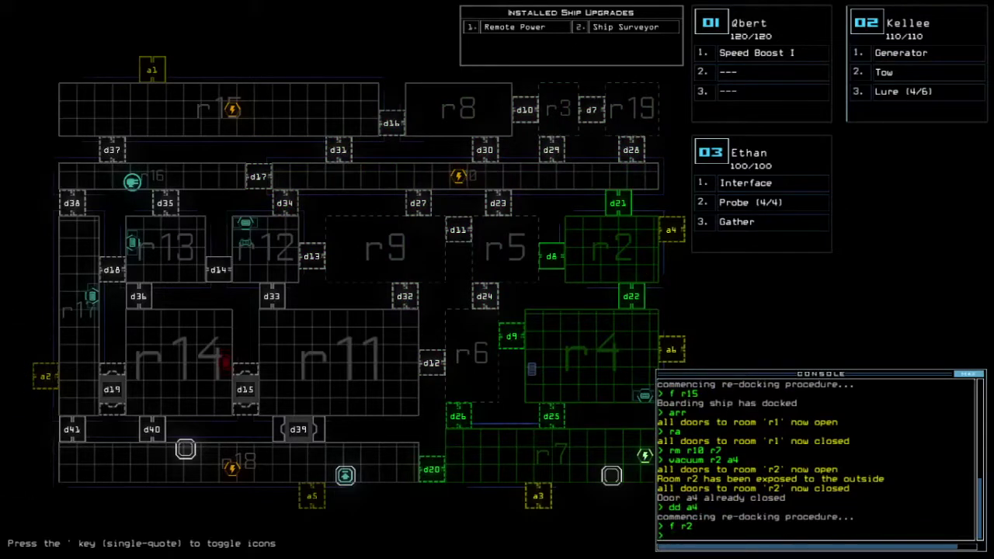
key("3")
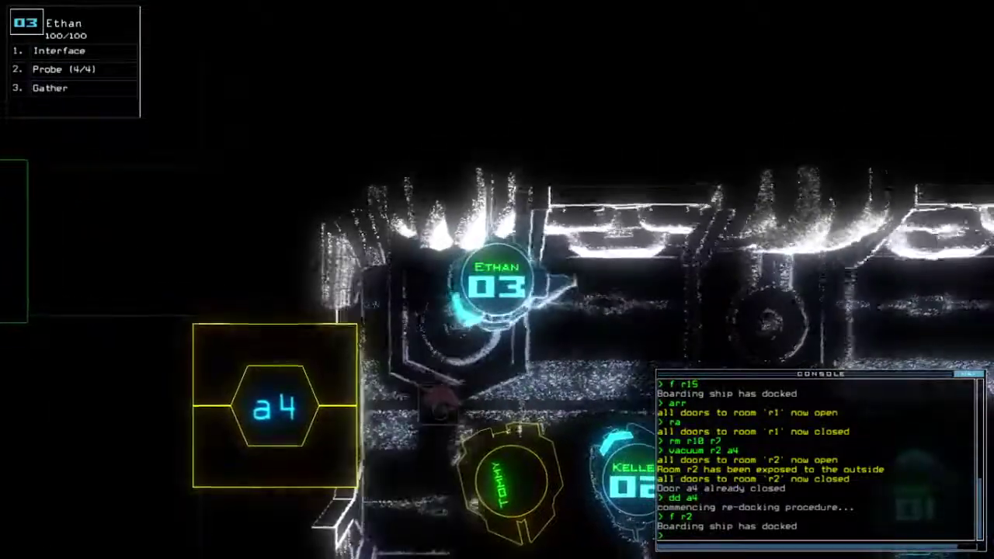
type("arr")
Take control of drone 03, open door d21, locate r8, and reroute power from r7 to r10
key("Return")
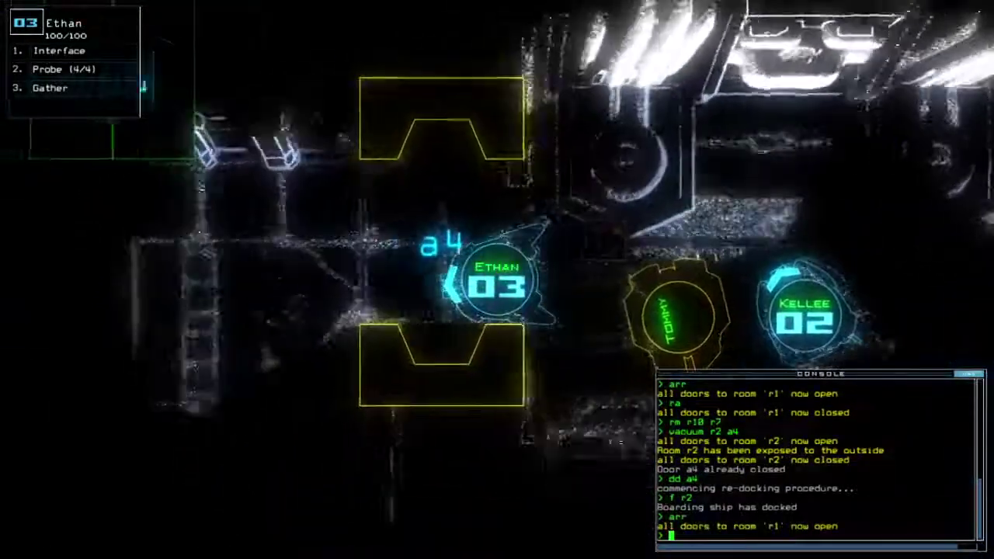
type("swap 3 2")
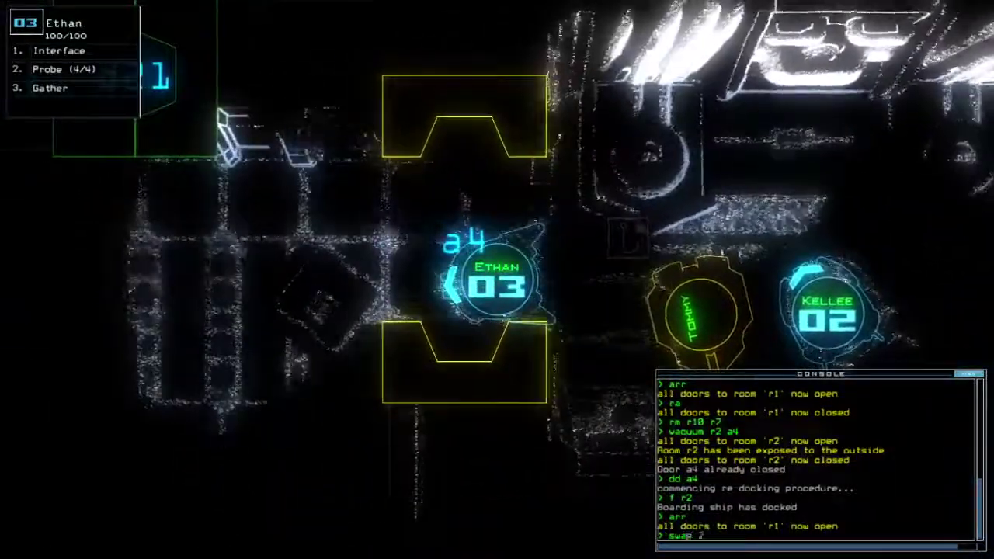
key("Return")
key("Return")
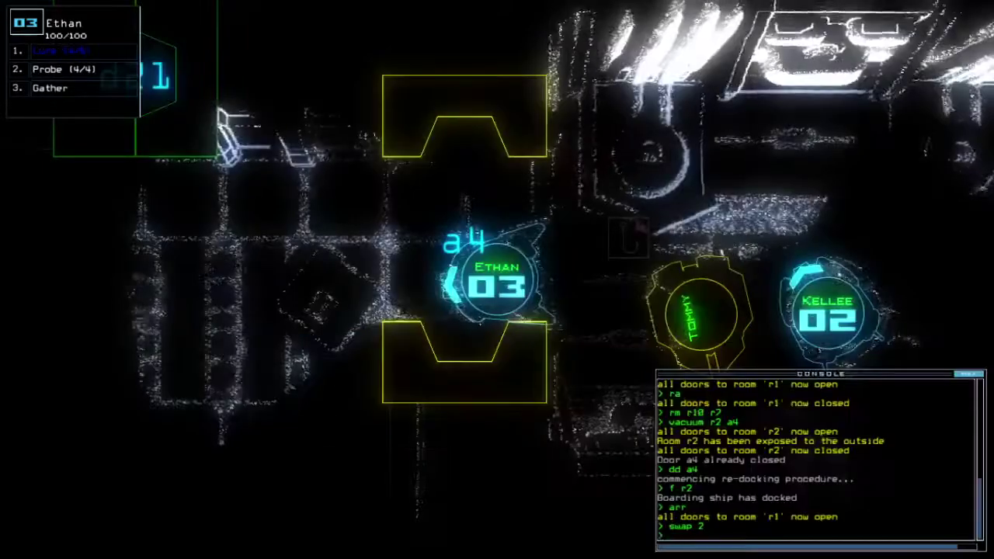
type("ra")
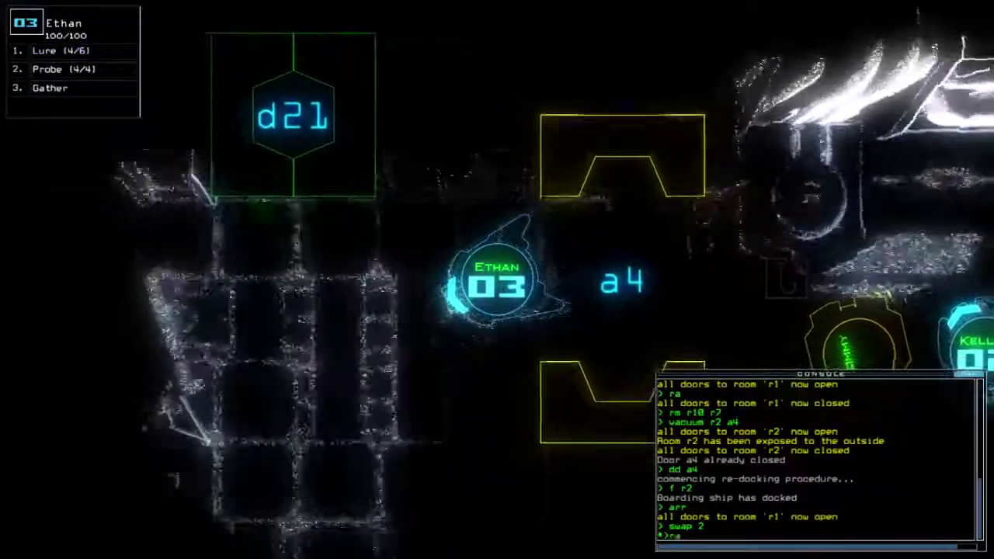
key("Return")
key("grave")
key("grave")
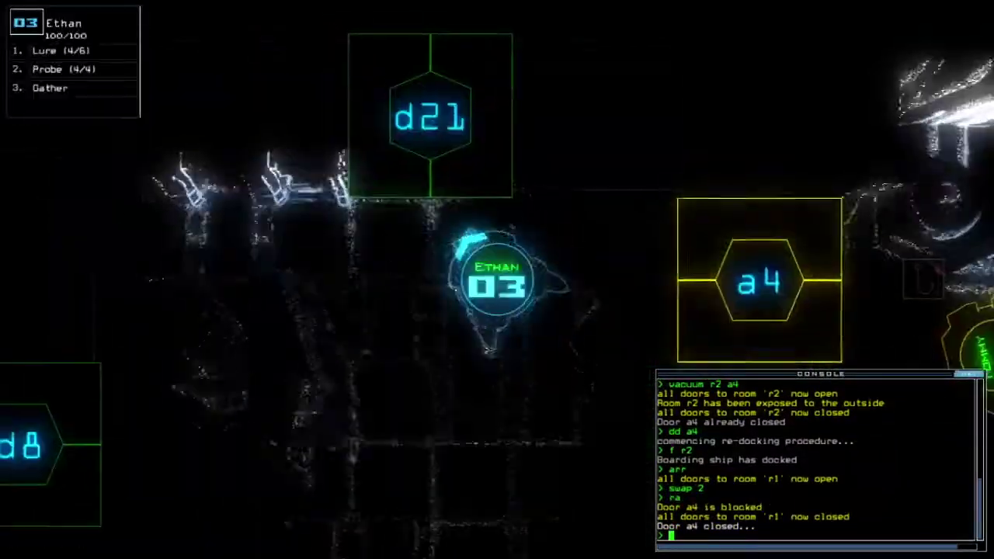
type("d21")
key("Return")
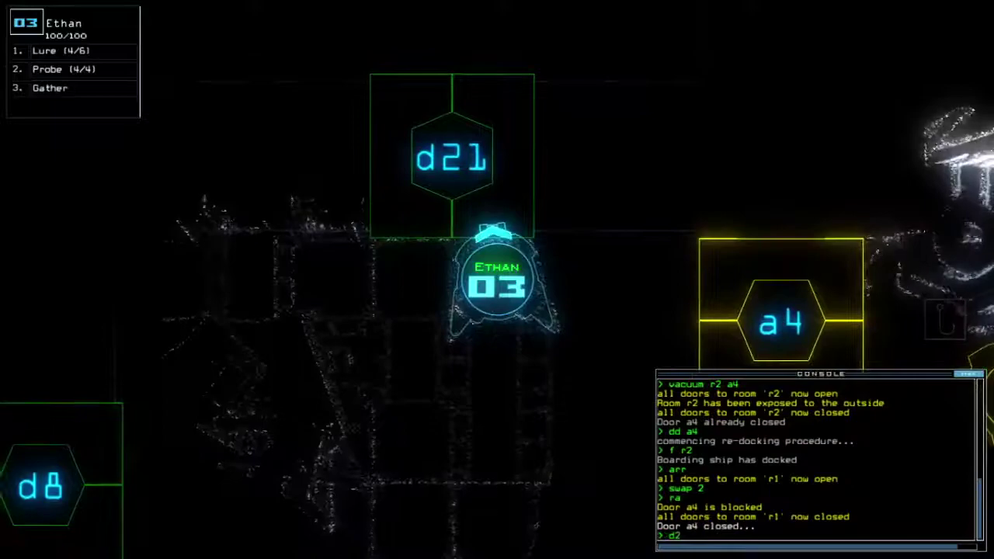
key("grave")
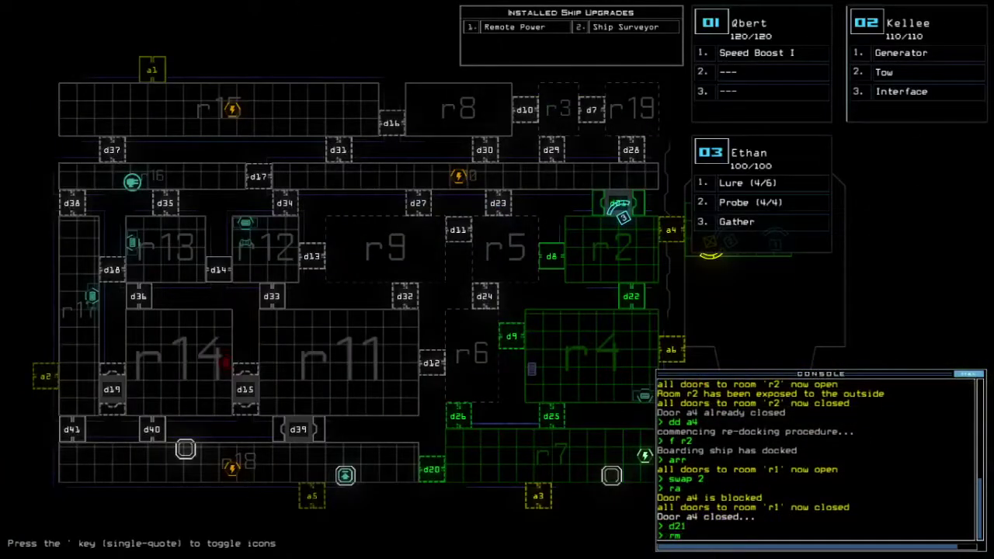
type("r8")
key("Return")
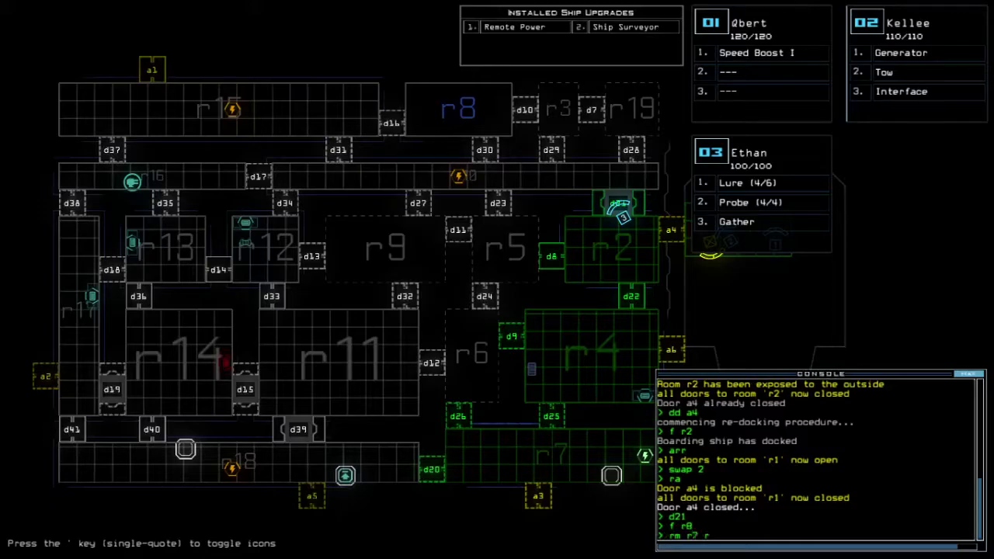
type("10")
key("Return")
key("grave")
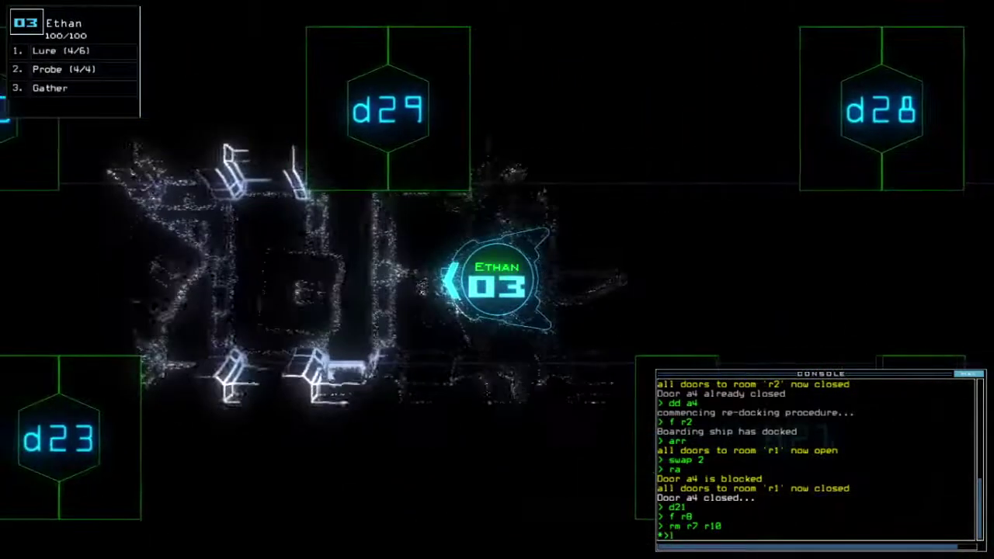
Drive drone 03 forward toward a4 and drop a lure
key("grave")
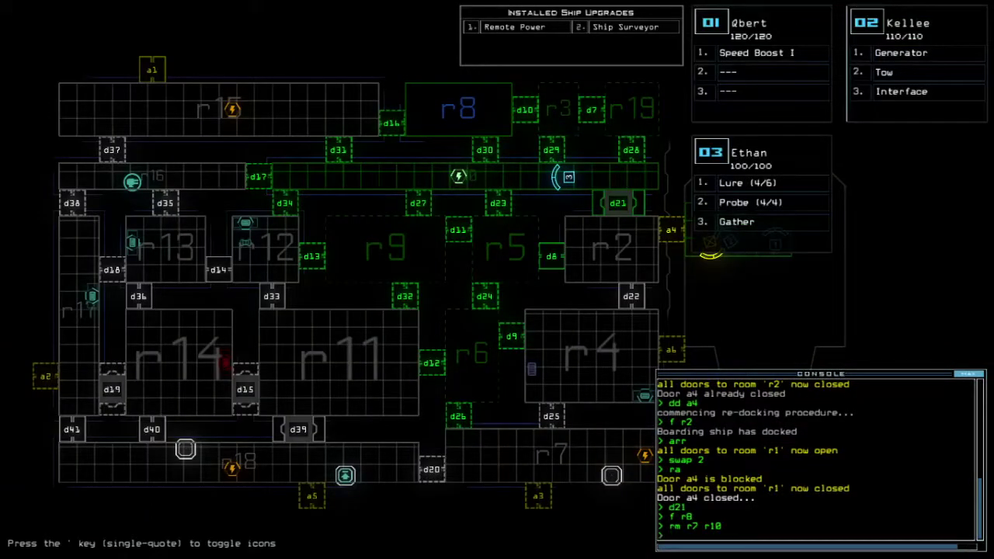
key("grave")
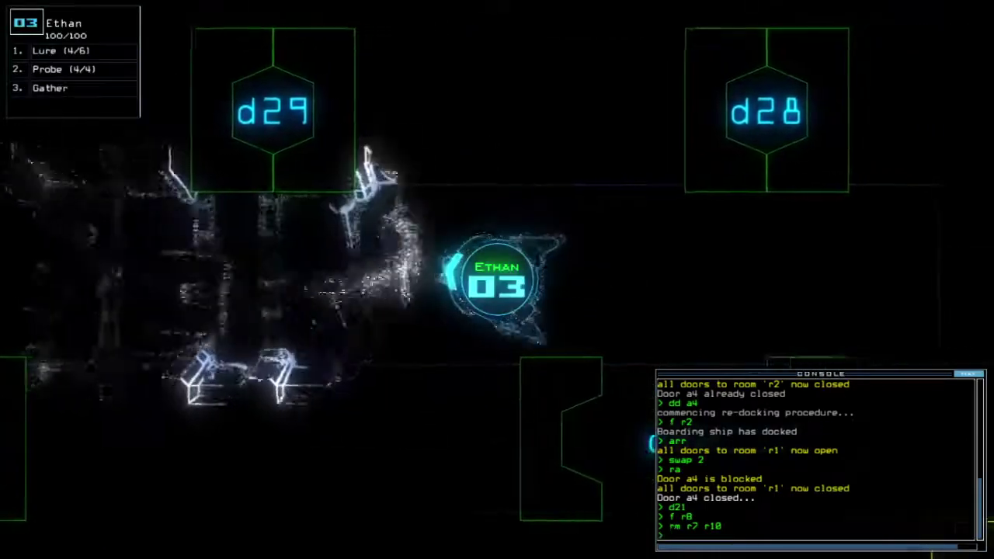
key("grave")
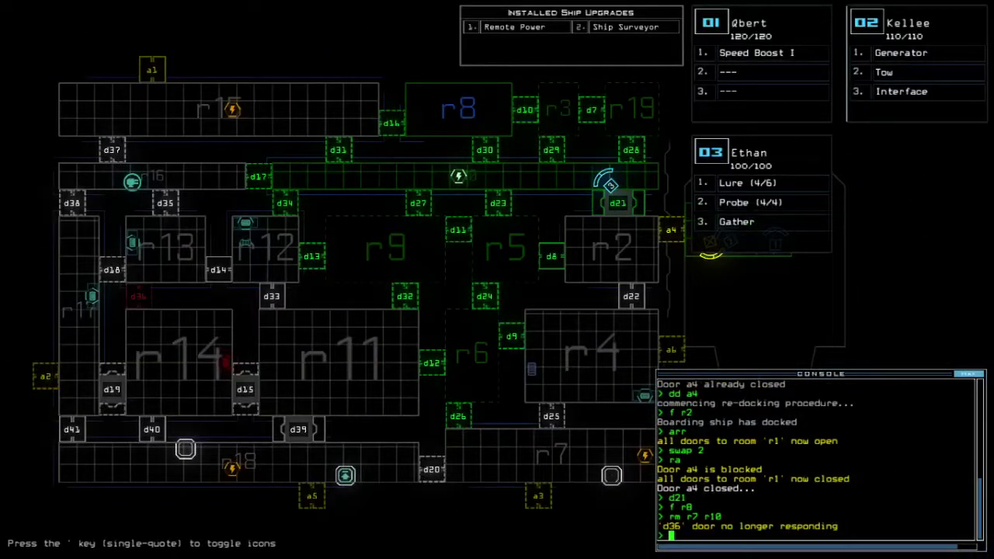
key("grave")
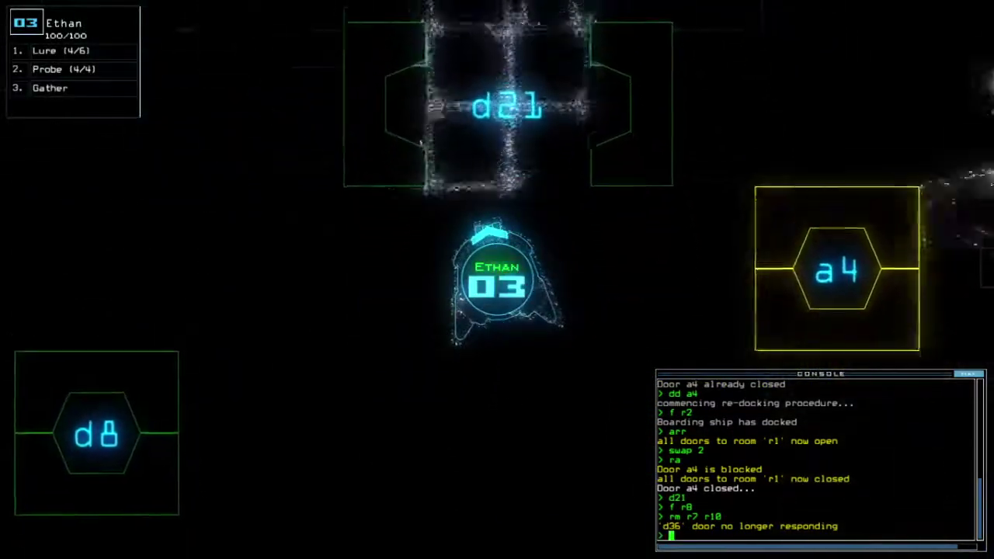
key("Up")
key("Return")
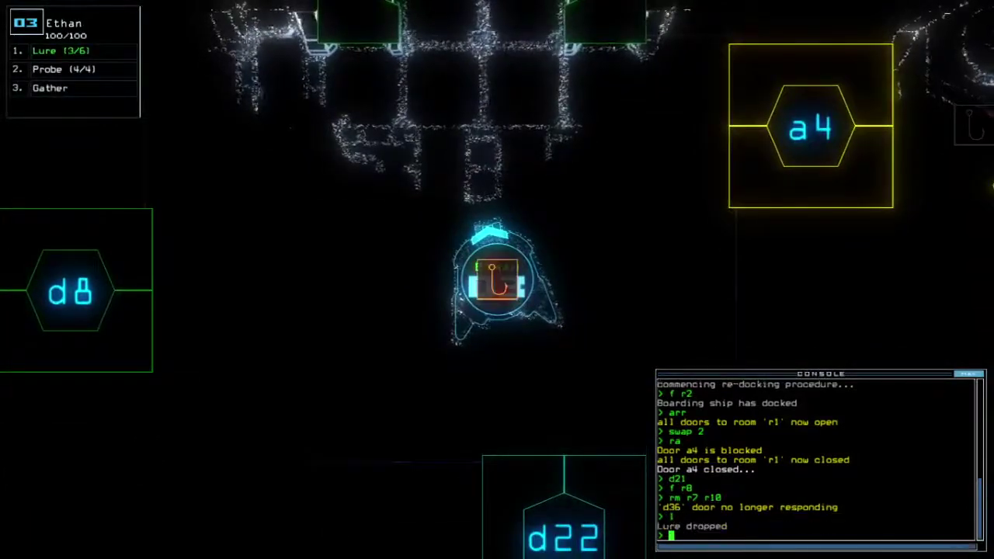
key("grave")
key("grave")
Steer drone 03 through door d8, then drop and collect a probe
key("Left")
type("d")
key("Up")
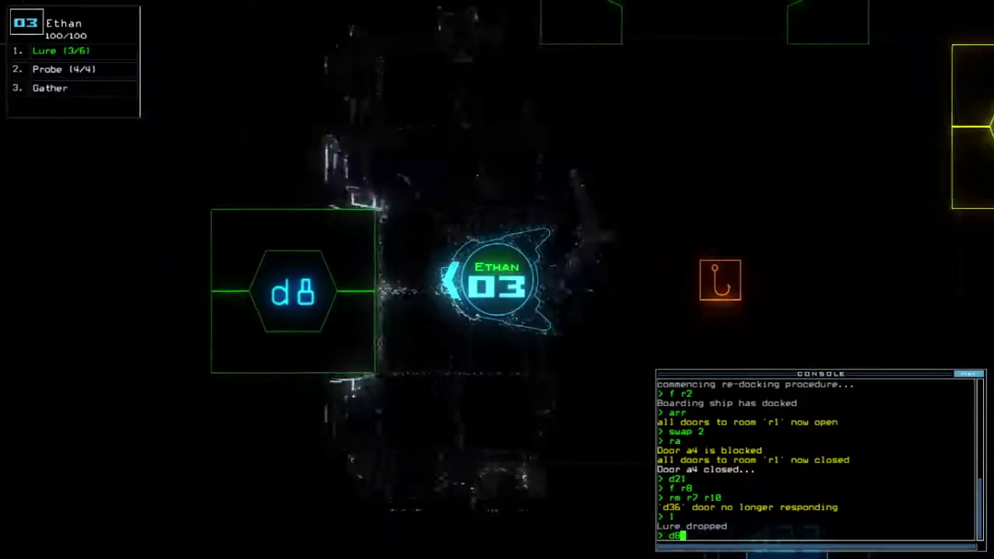
key("grave")
key("grave")
type("8")
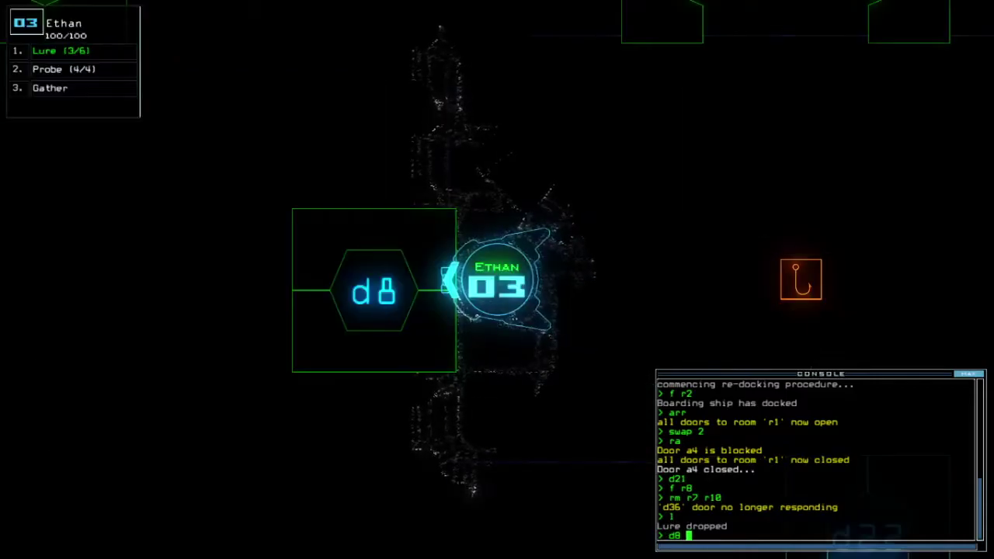
key("Return")
key("Right")
type("ffff")
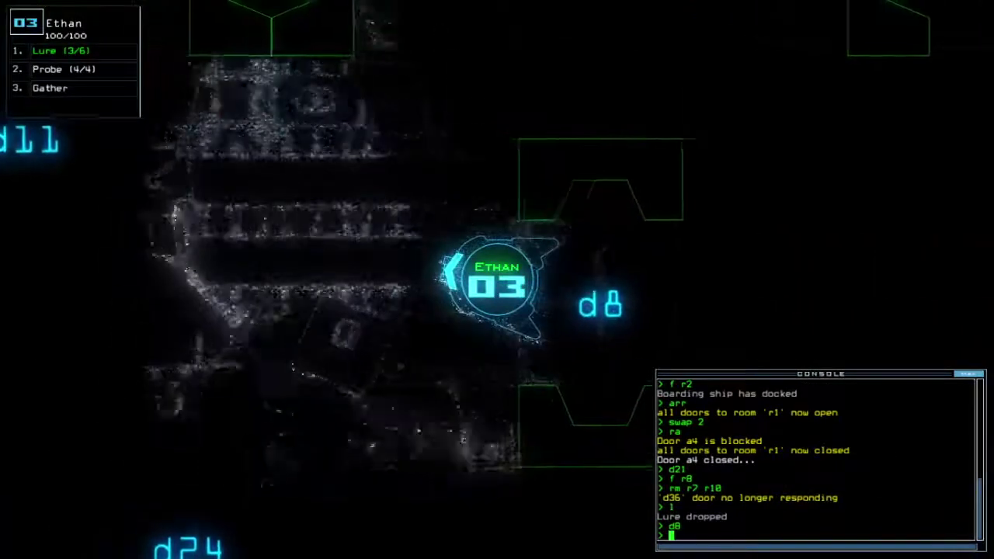
key("Return")
key("Left")
type("pickup")
key("Return")
Reroute power from r10 to r7, vent room r4 through a6, then restore power to r10
key("grave")
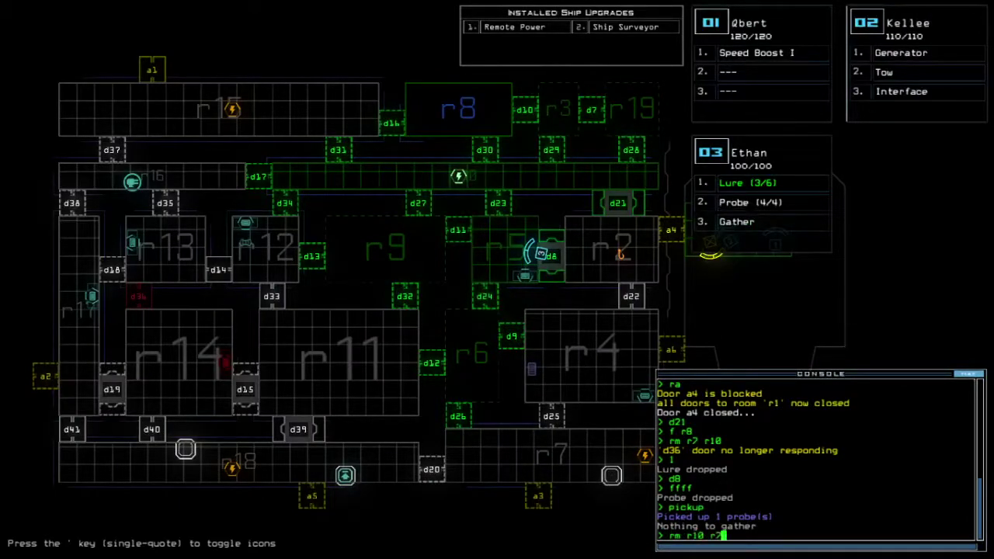
type("vacuum r4 a6")
key("Return")
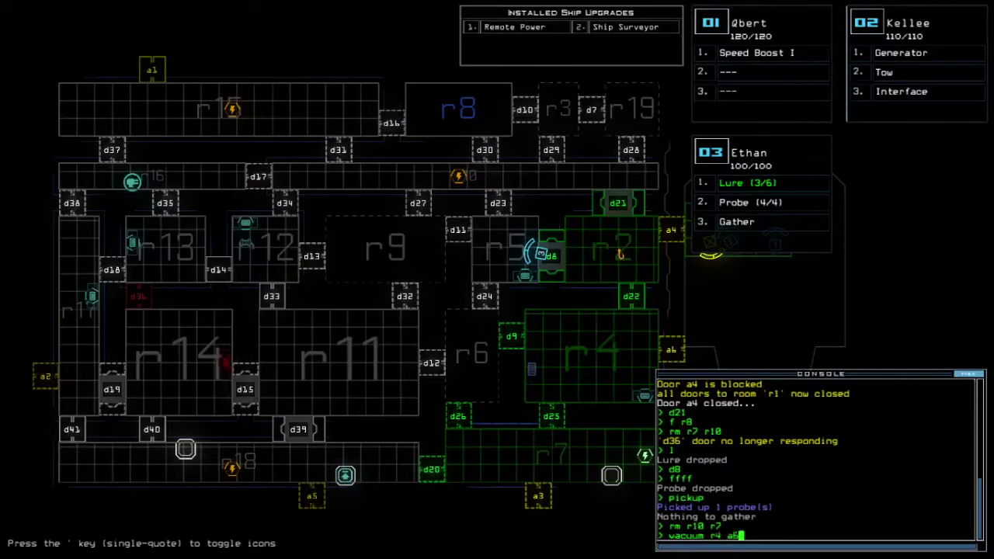
type("rm r7 r")
key("Return")
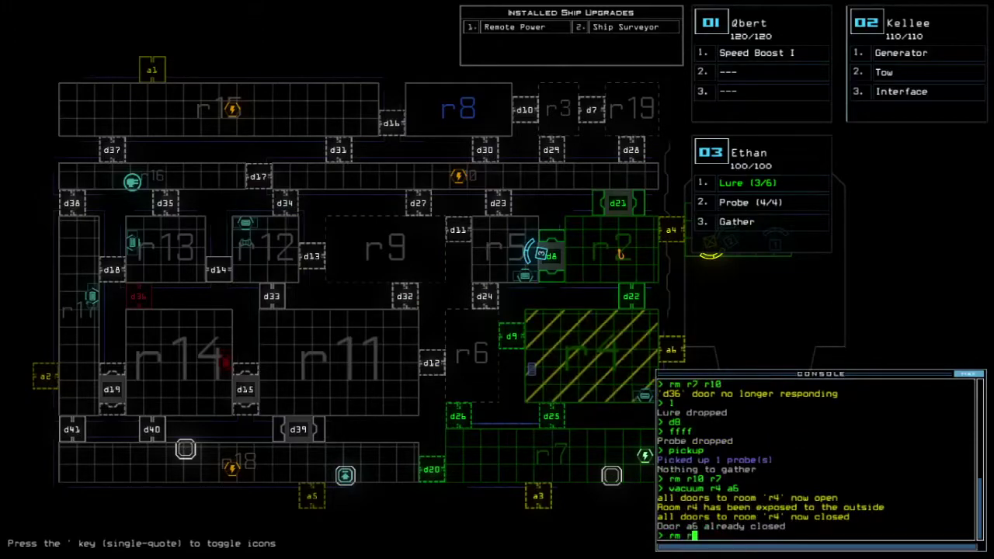
type("10")
key("Return")
key("grave")
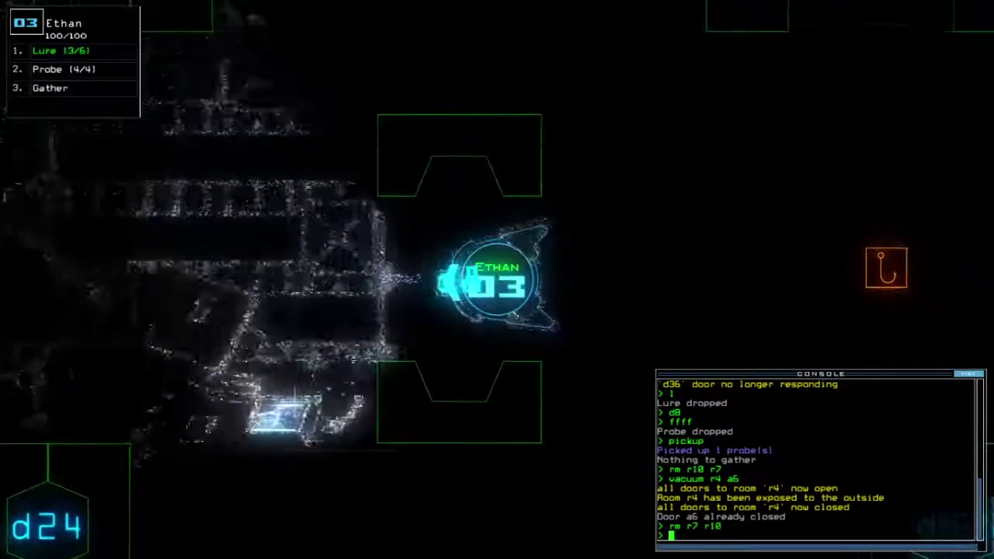
type("pickup")
Collect the lure, then drive drone 03 through door d11
key("Return")
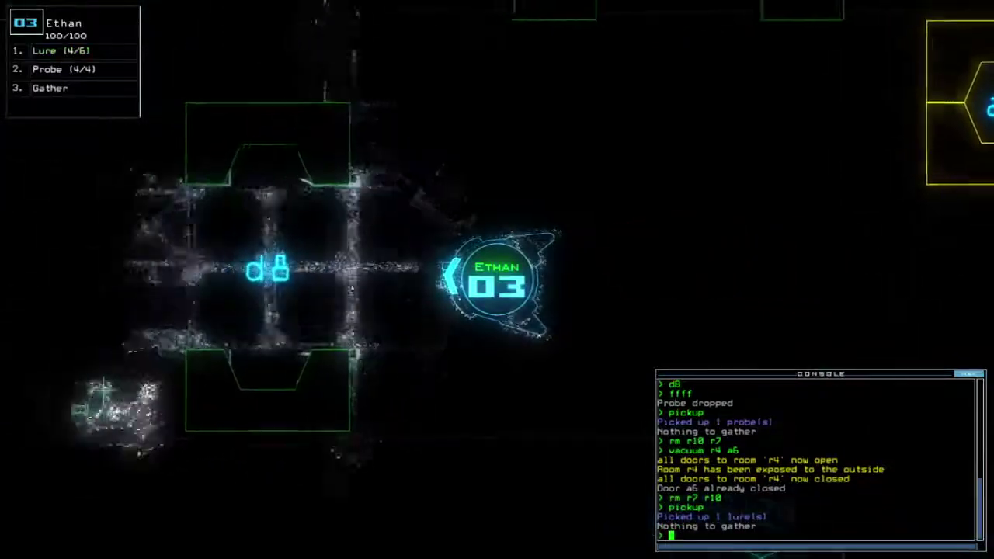
key("Up")
key("Up")
key("Up")
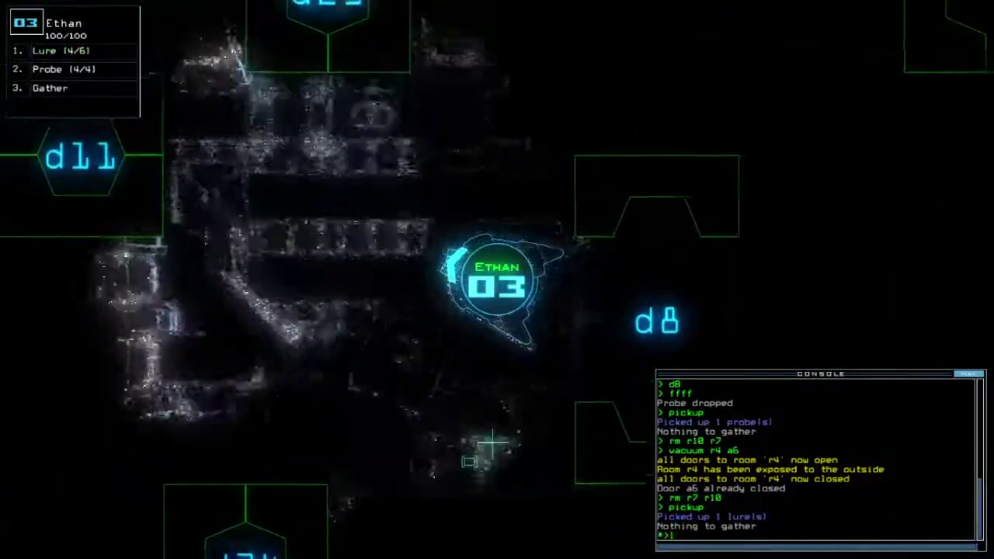
key("1")
type("d11")
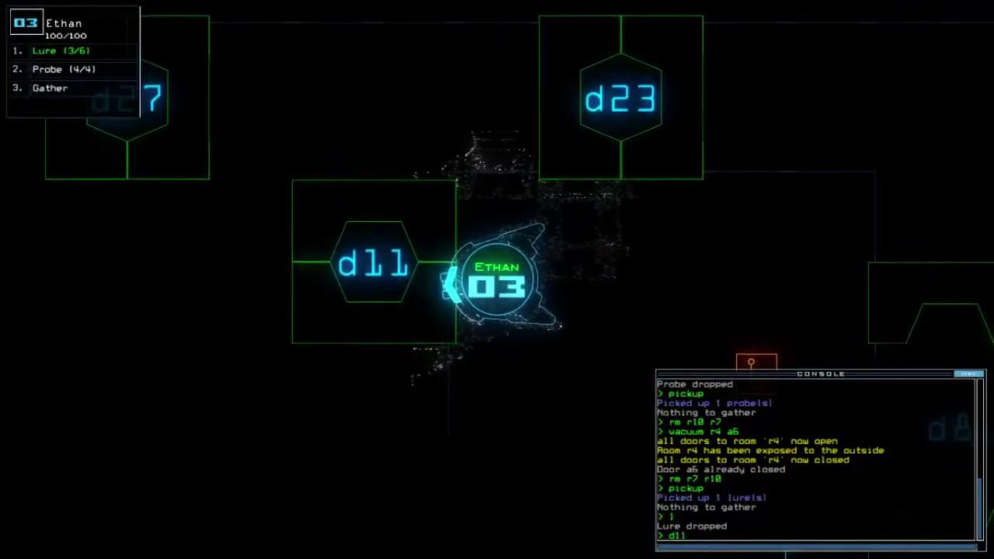
key("Tab")
key("Tab")
key("Return")
key("Left")
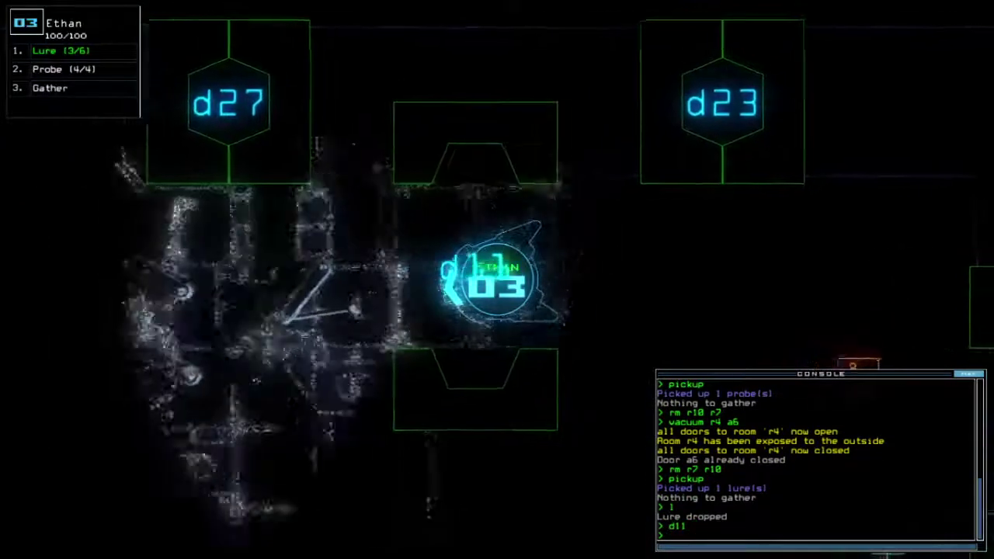
type("ffff")
Drop and collect a probe past d11, retrieve the lure, and close three nearby doors
key("Return")
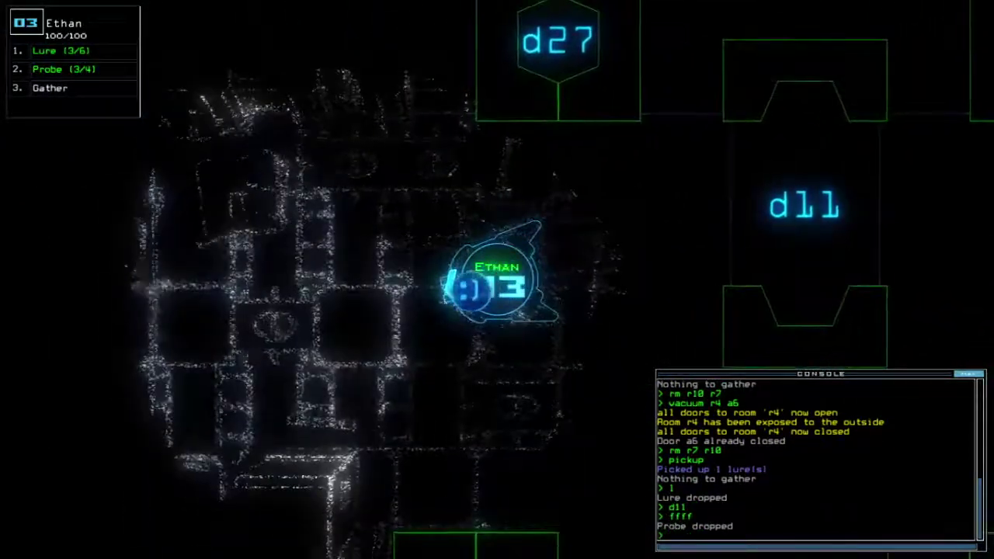
key("Return")
key("Tab")
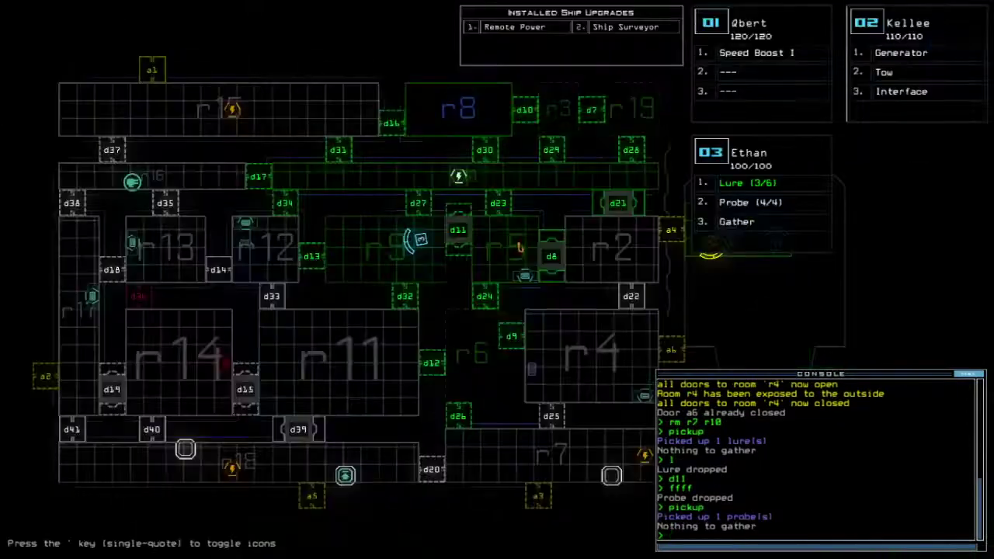
key("Tab")
key("Right")
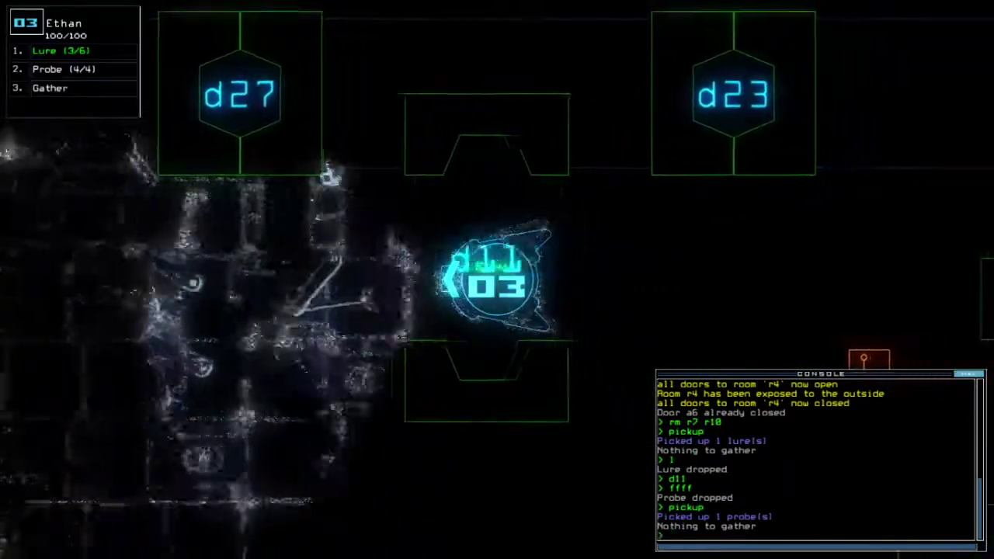
type("pickup")
key("Return")
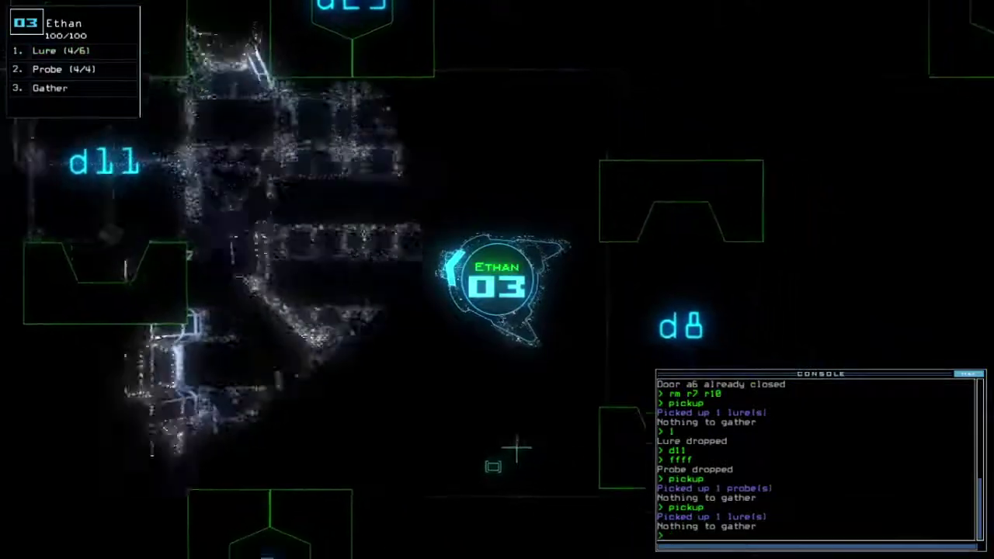
type("cccc")
key("Return")
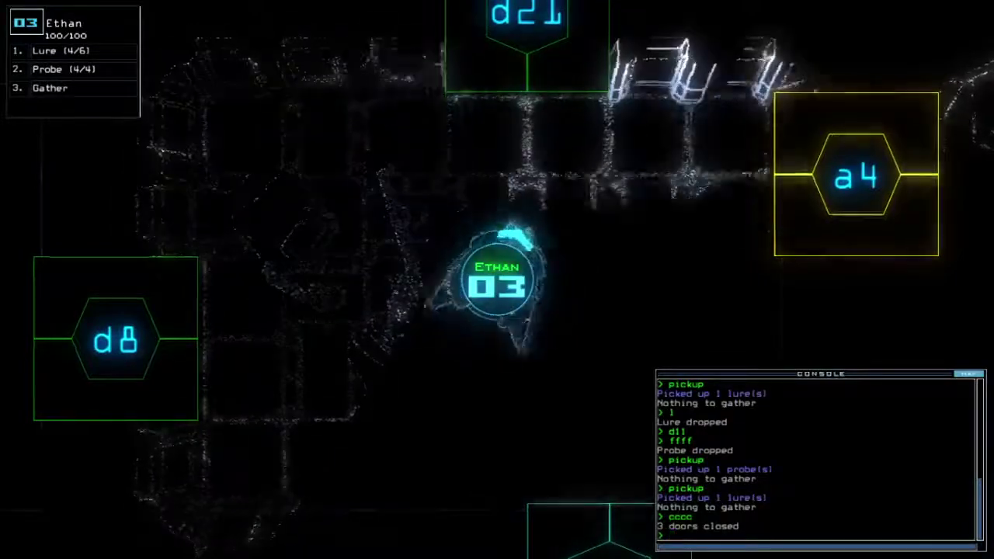
Open doors d8 and d24, drop a lure, and drop then collect a probe
key("space")
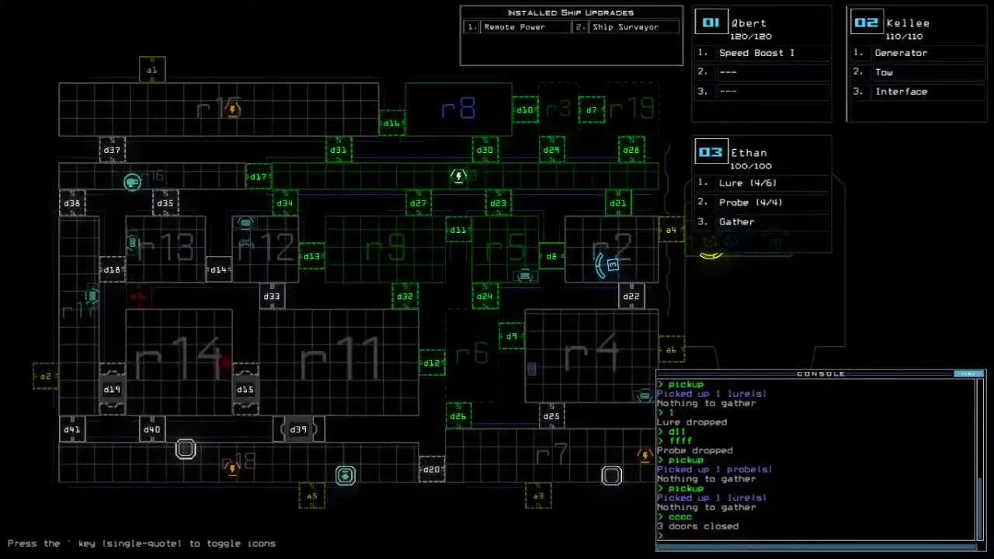
key("space")
type("d8")
key("Return")
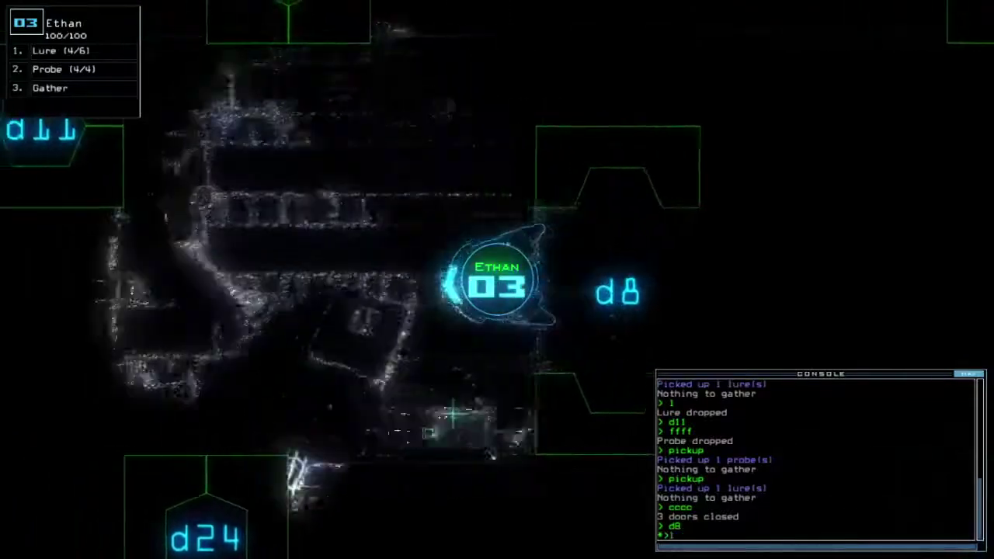
type("1")
key("Return")
type("d24")
key("Return")
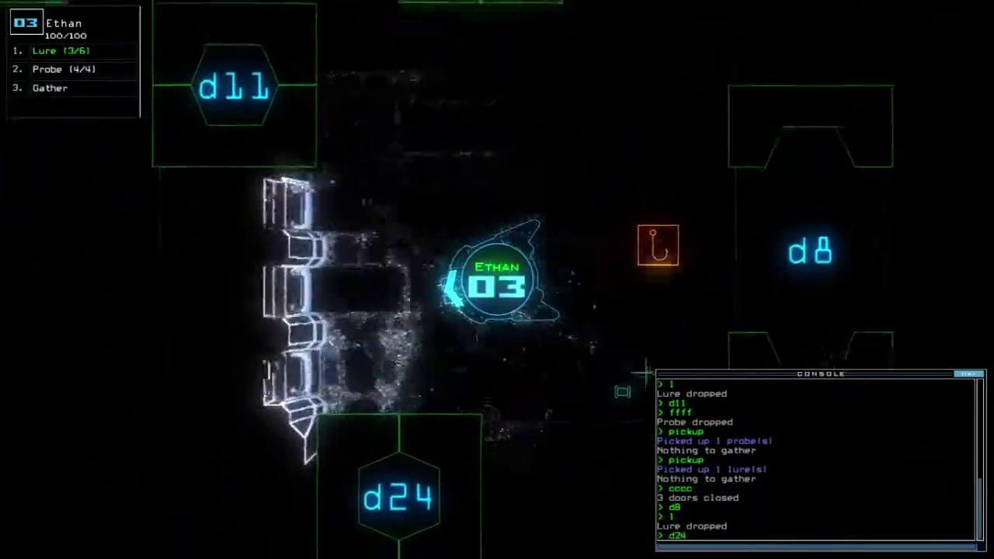
type("cc")
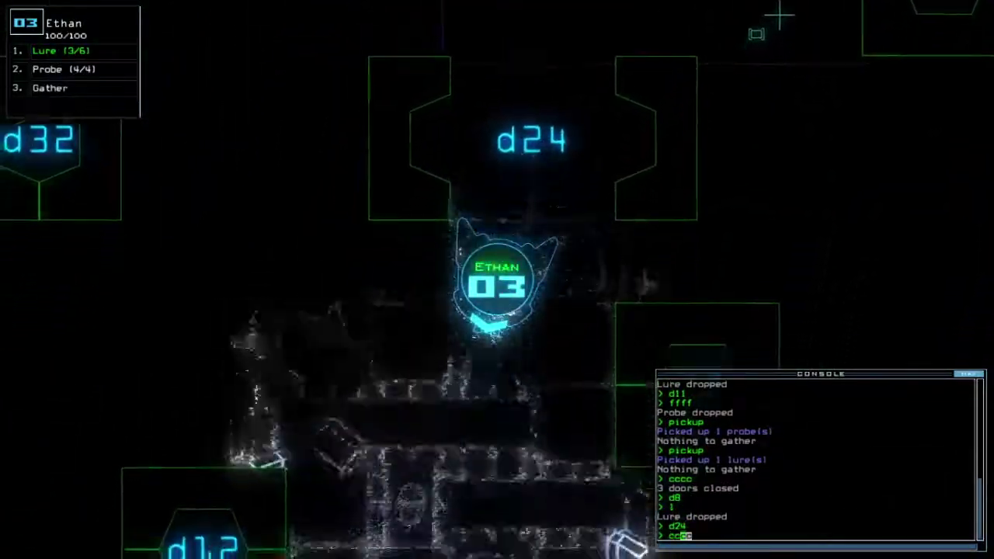
key("BackSpace")
key("BackSpace")
type("ffff")
key("Return")
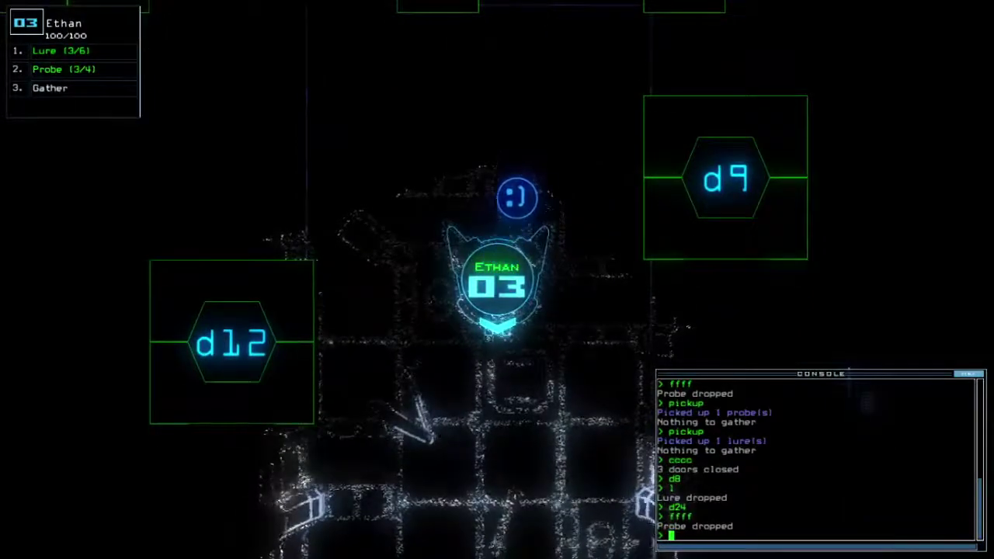
type("pickup")
key("Return")
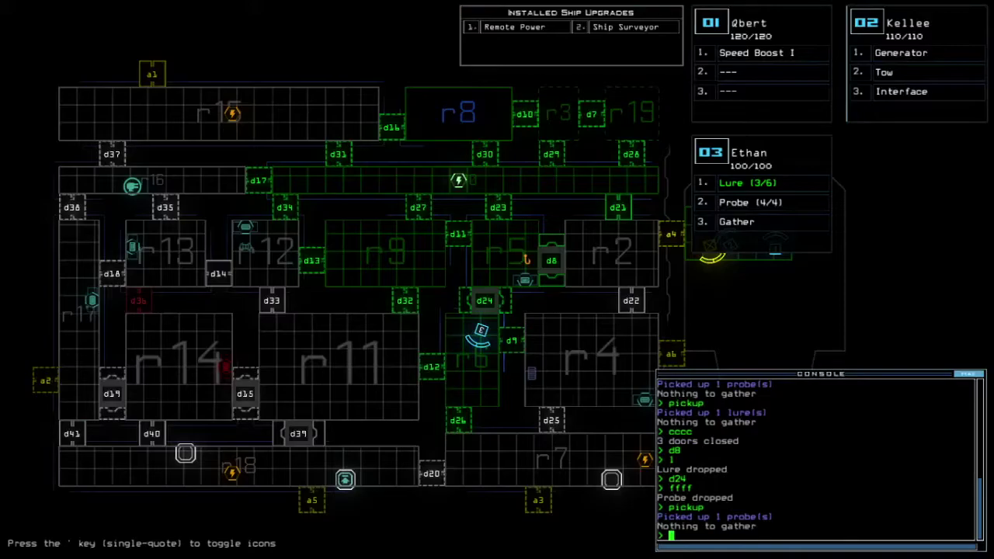
type("3")
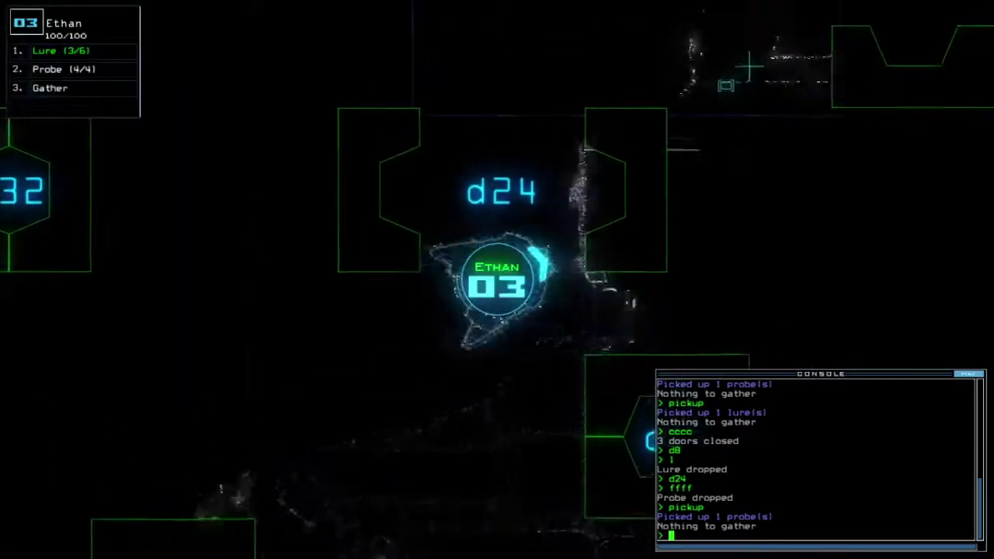
type("pi")
Move Ethan through d23, leave a lure (3/6), head to d29, and close four doors
key("Return")
key("Up")
key("Up")
key("Up")
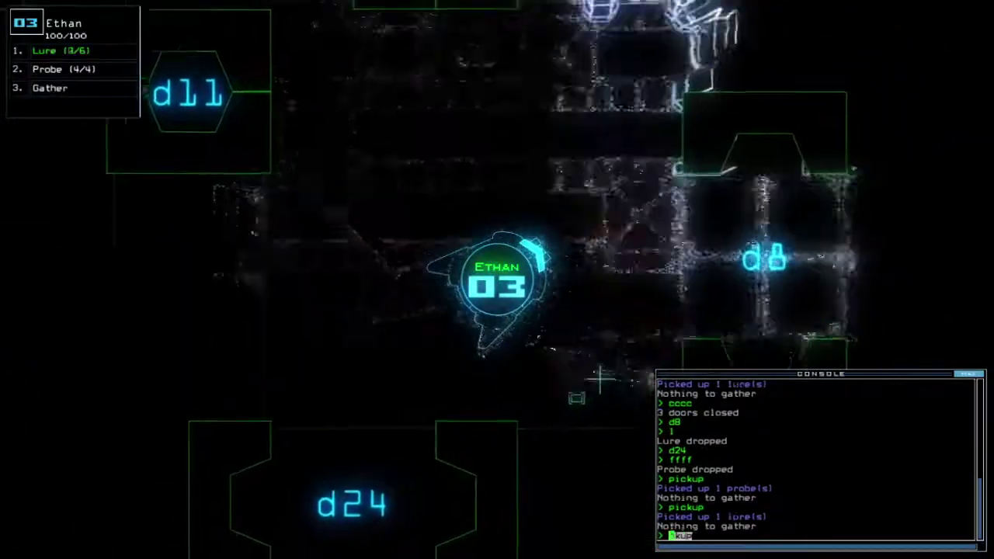
type("d23")
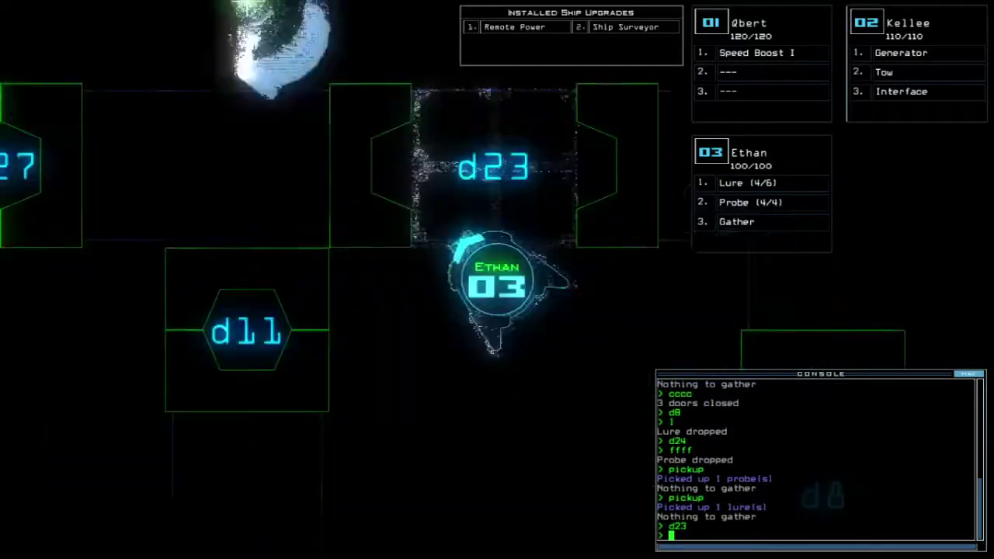
key("Return")
key("1")
key("Return")
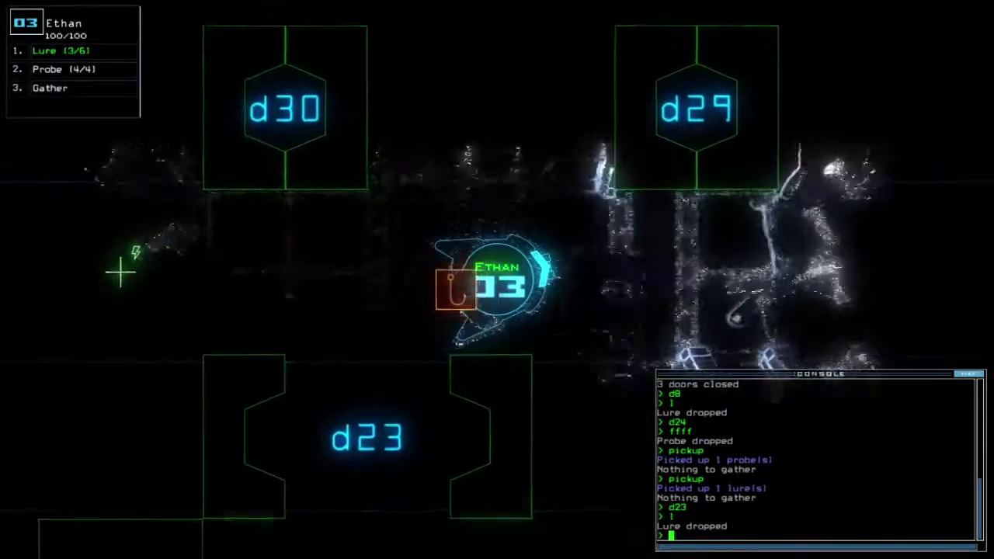
type("d29")
key("Return")
key("Return")
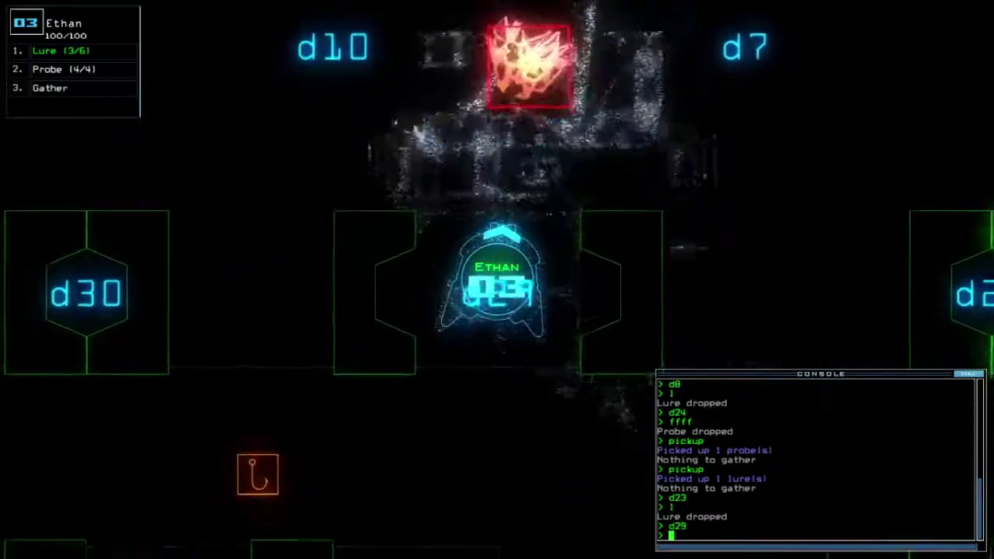
type("cccc")
key("Return")
Have Ethan recover its lure (4/6) and display the ship status report
key("space")
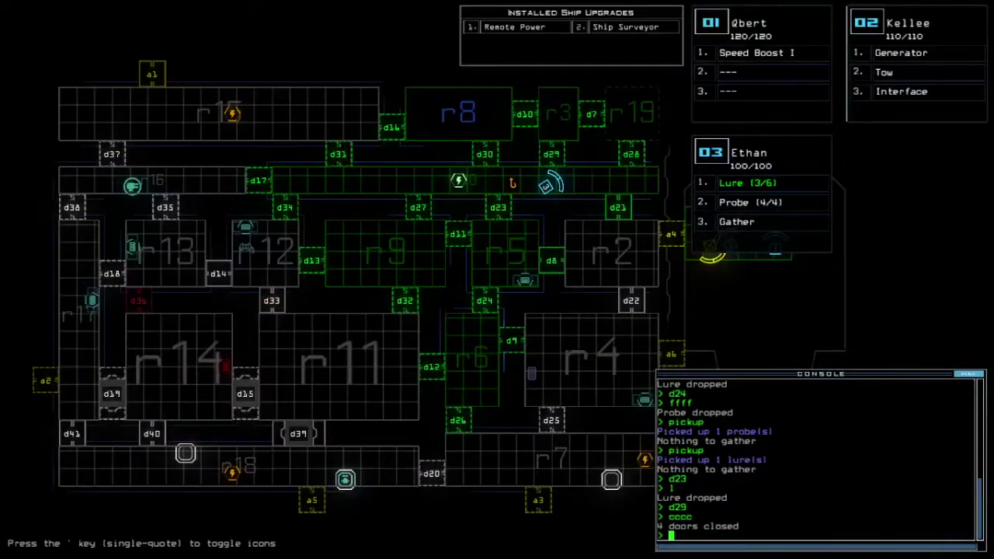
key("space")
key("Left")
key("Left")
type("pickup")
key("Return")
key("space")
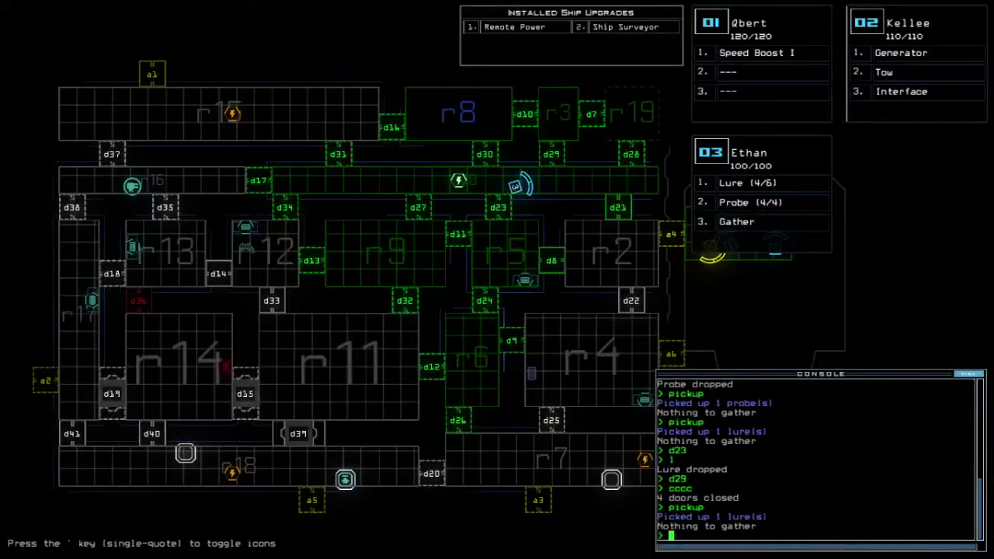
type("status")
key("Return")
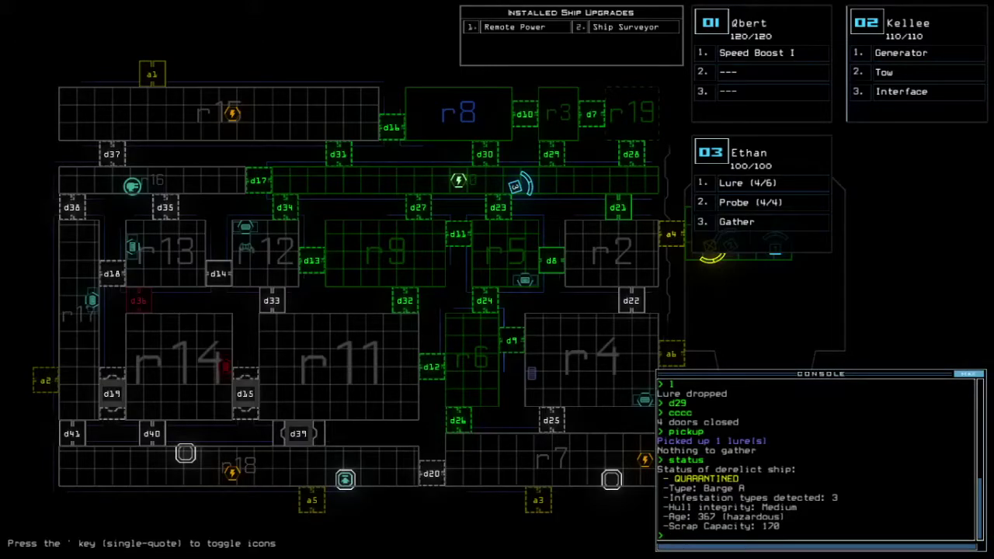
Move Ethan through d21 to r2, open r1's doors, and route drone Qbert to r2
key("space")
type("d23")
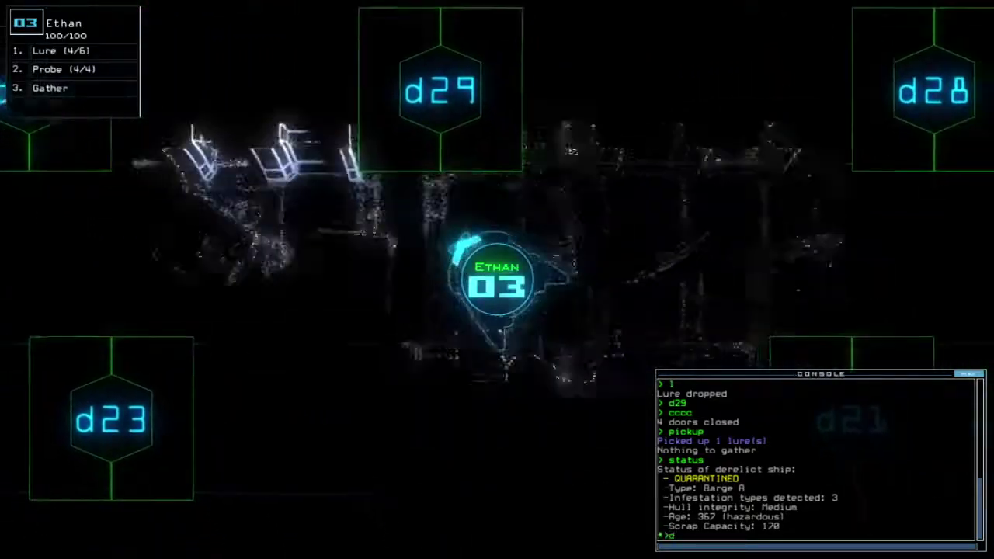
type("d21")
key("Return")
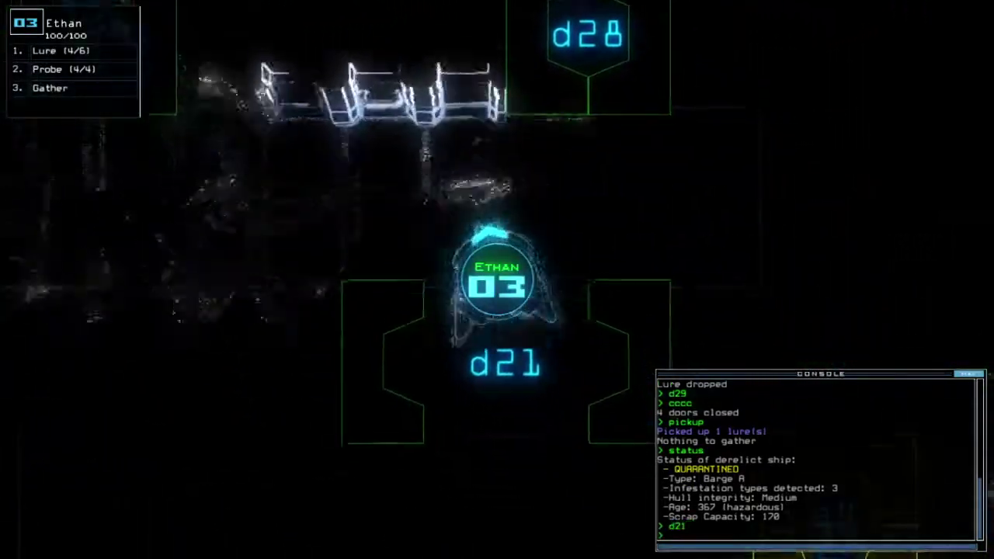
type("arr")
key("Return")
type("navigate 1")
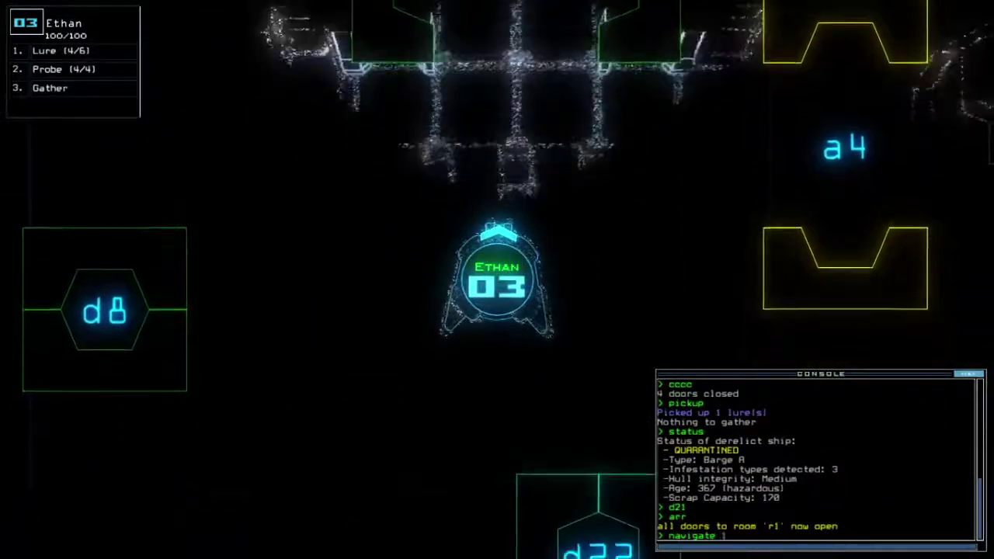
key("Return")
type("d28 d17")
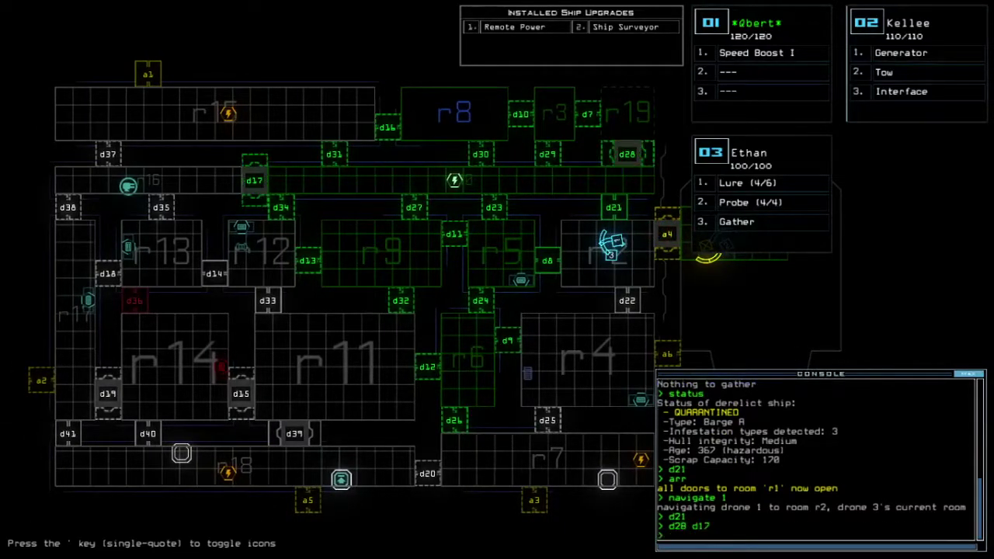
Dock the shuttle at airlock a2, toggle door d28, reopen r1's doors, and head for a5
key("space")
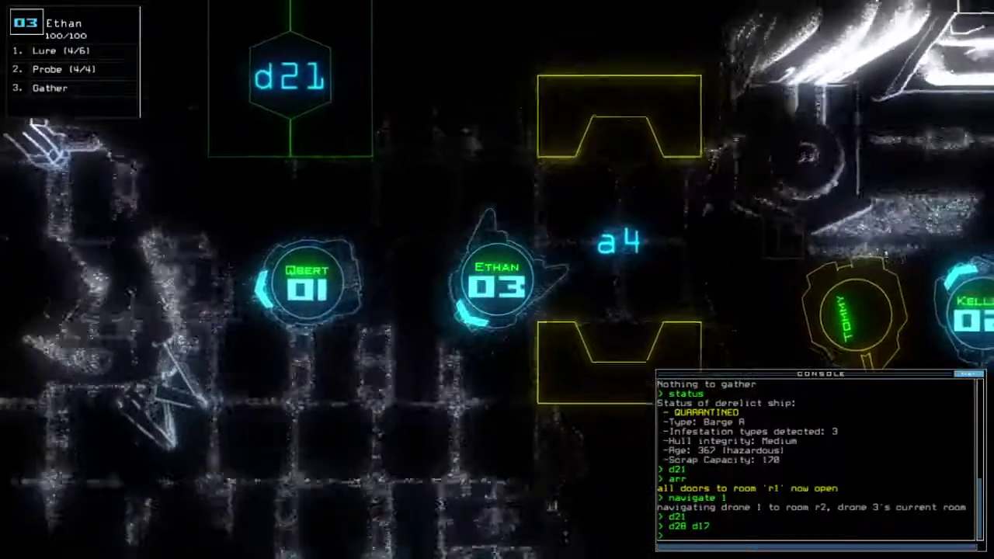
type("dd a2")
key("Return")
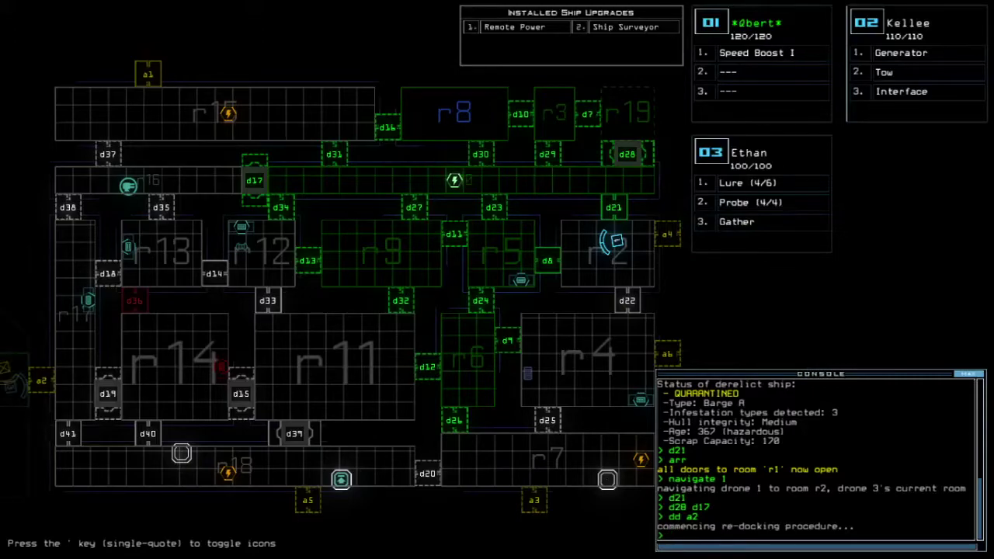
key("space")
key("space")
type("d28")
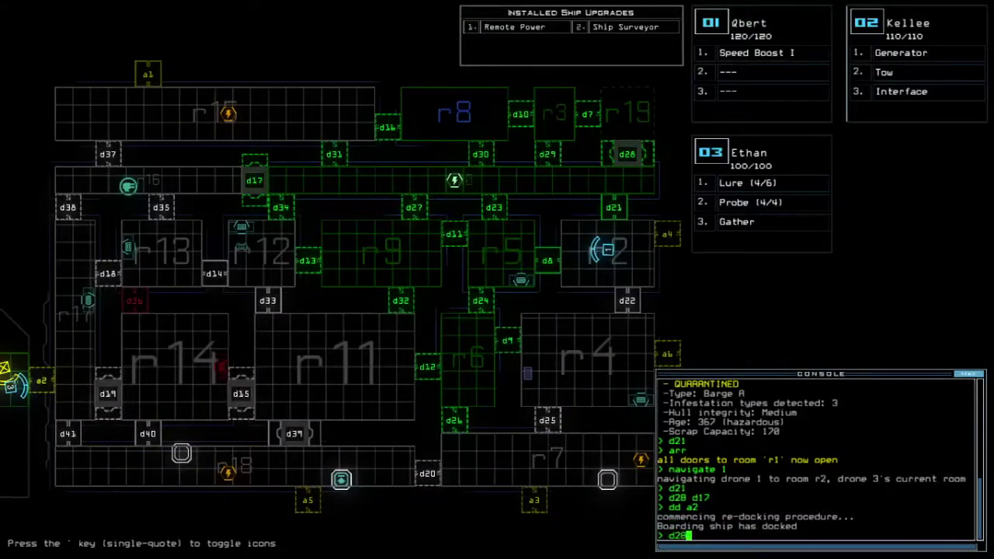
key("Return")
type("arr")
key("Return")
key("space")
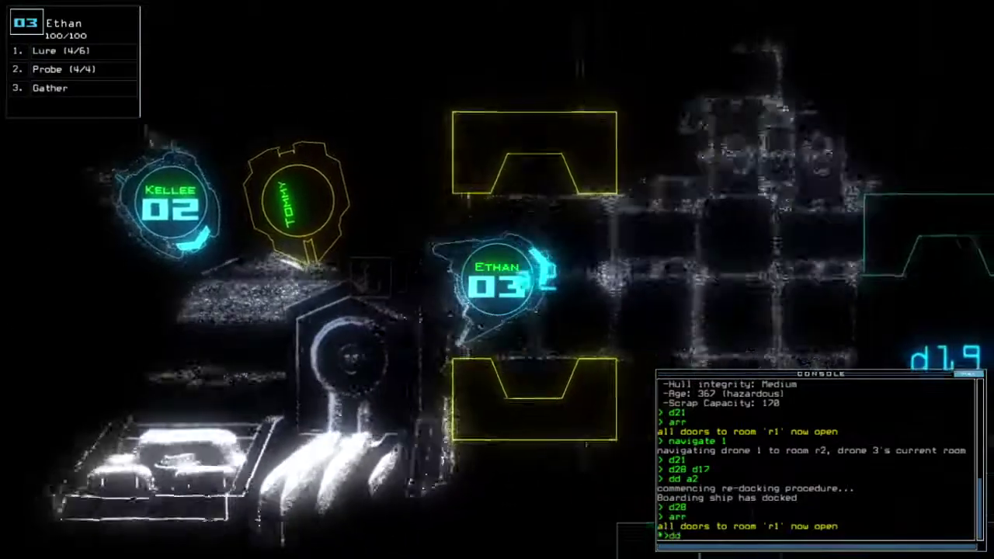
type("dd a5")
key("Return")
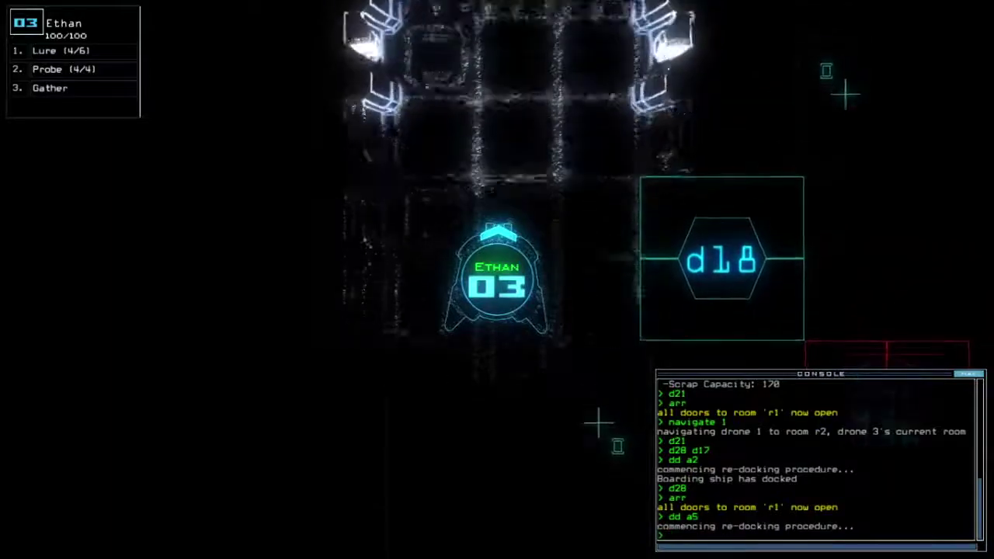
Drive Kellee through a5, toggle its generator, and start swapping its Interface for Ethan's Probe
key("space")
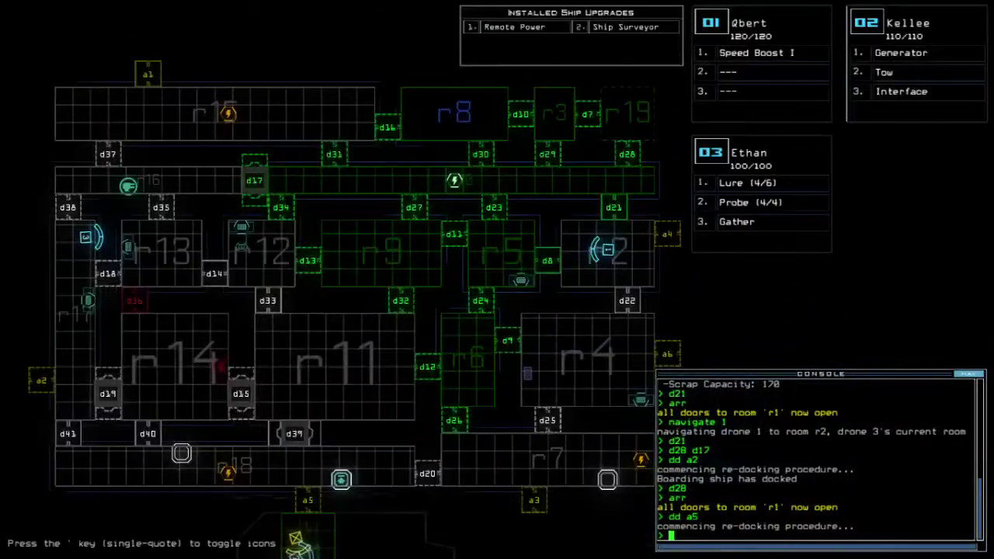
key("space")
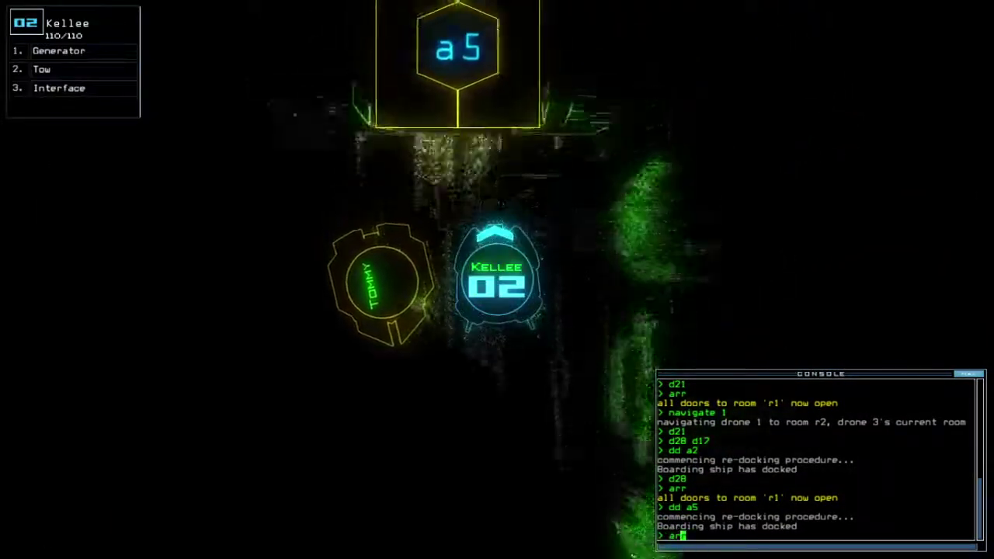
type("arr")
key("Return")
key("Up")
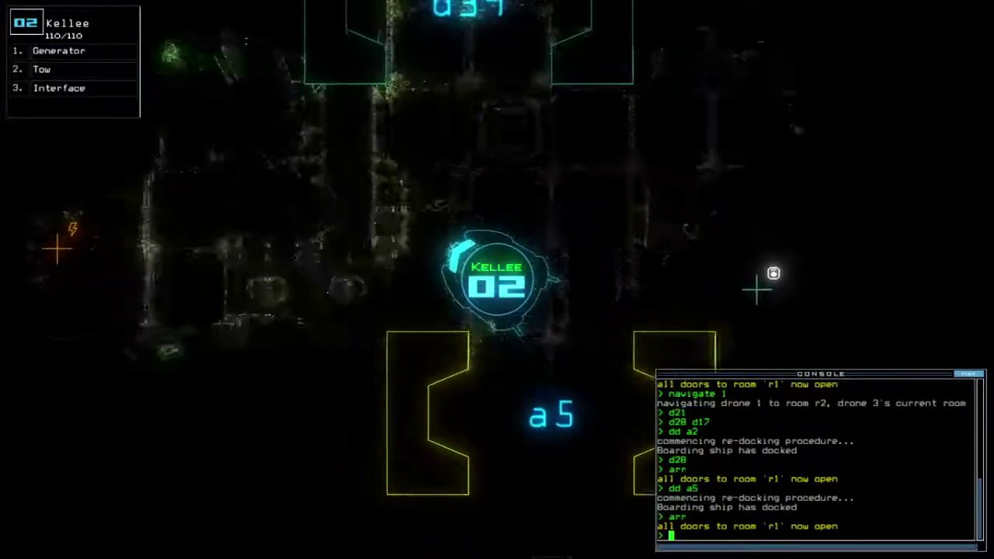
type("g")
key("Return")
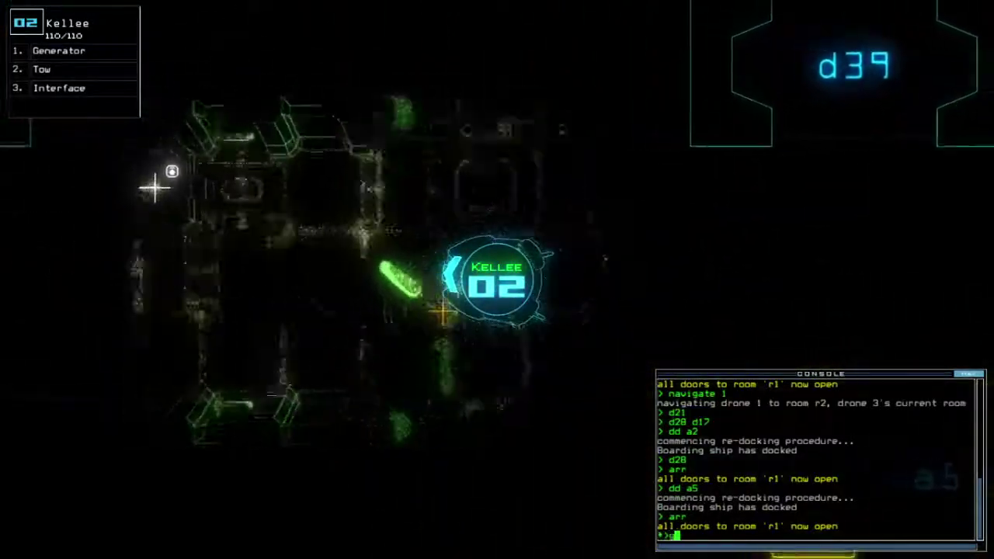
key("space")
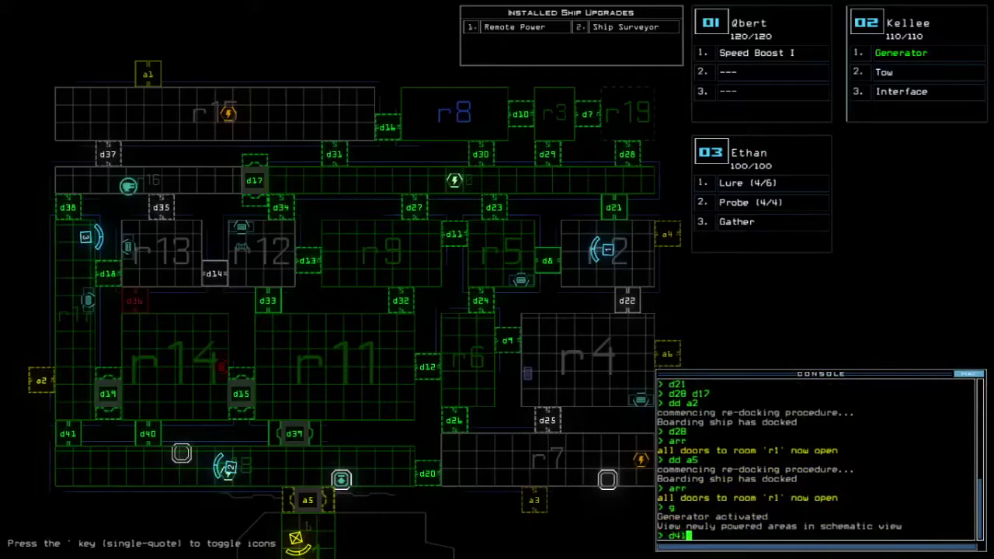
key("space")
type("1")
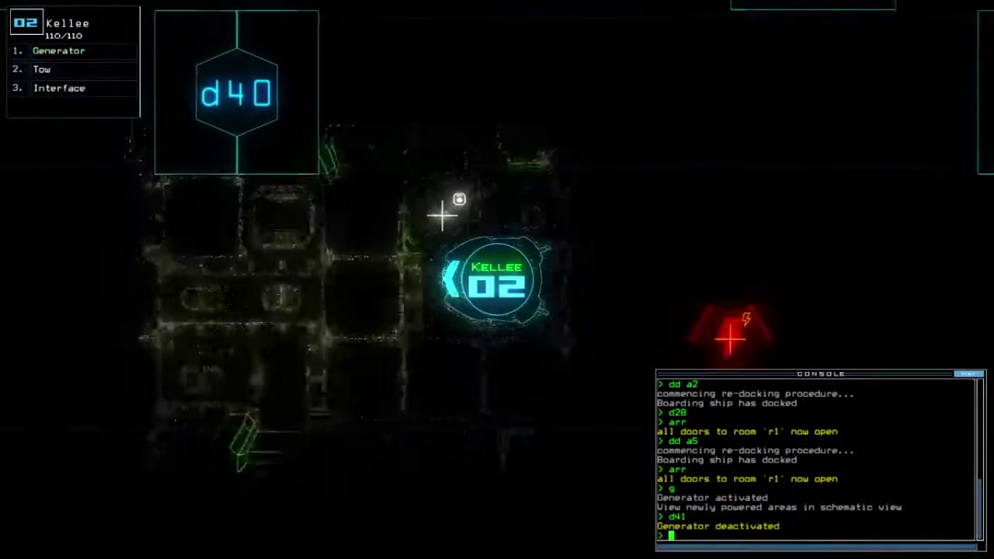
type("swap 3")
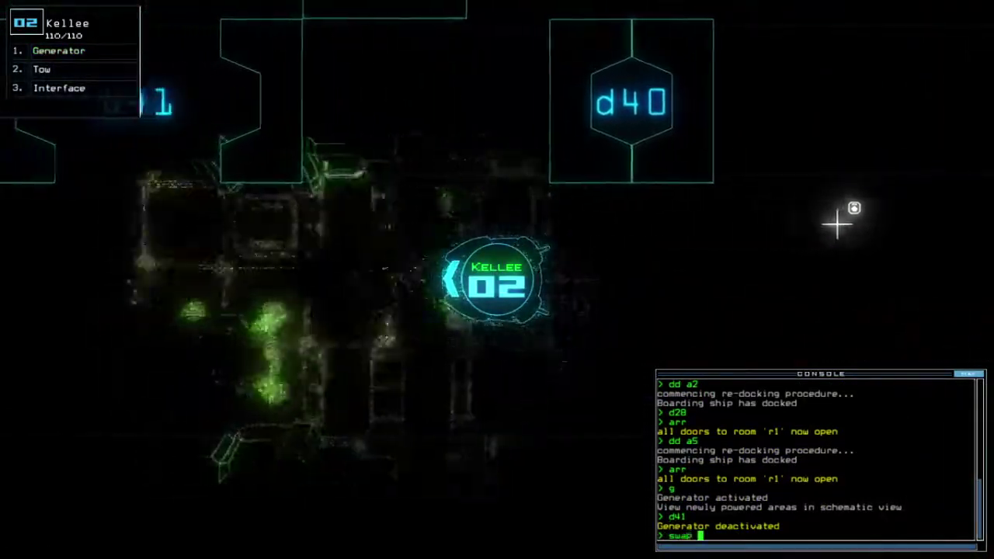
key("Return")
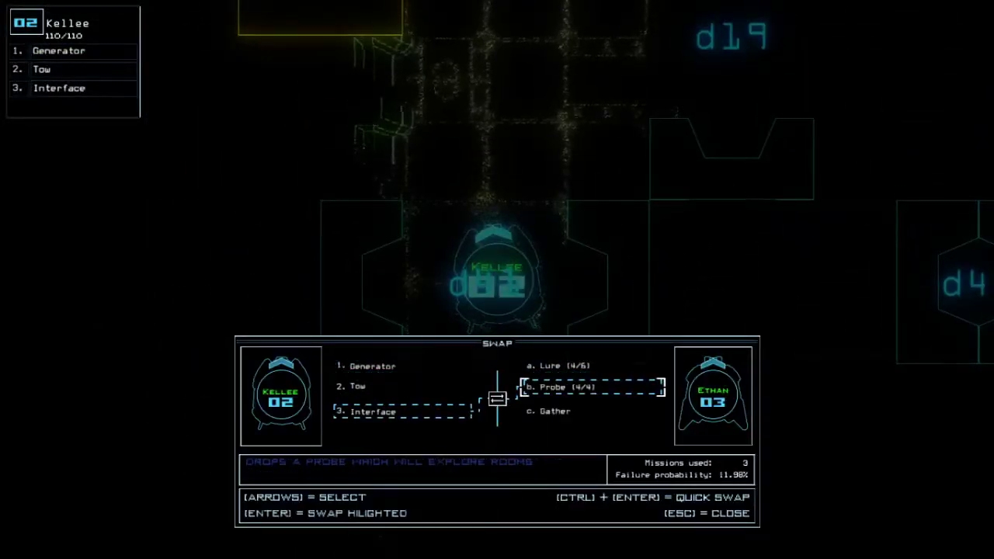
Swap items so Kellee carries the Probe and Ethan the Interface
key("Return")
type("g")
key("Return")
key("space")
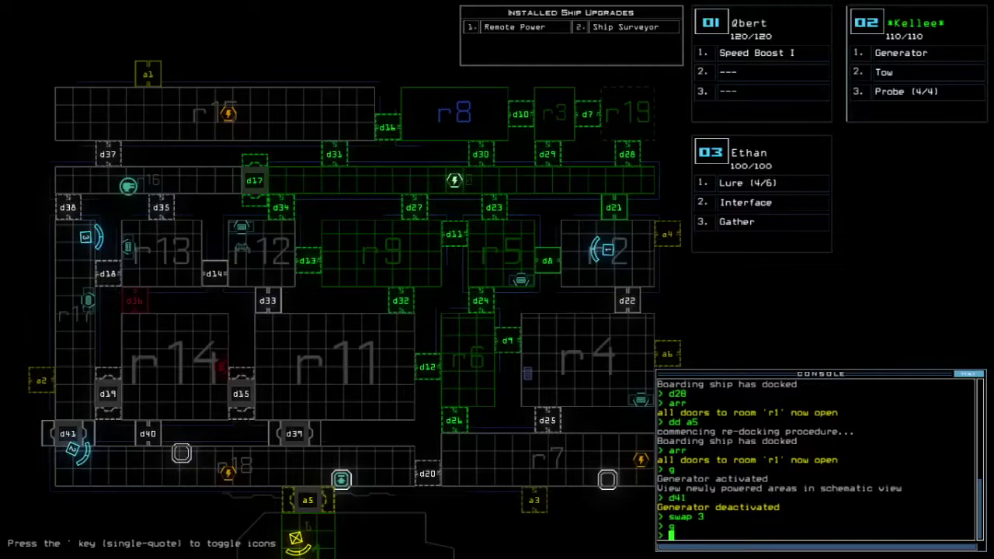
key("space")
key("space")
type("d17")
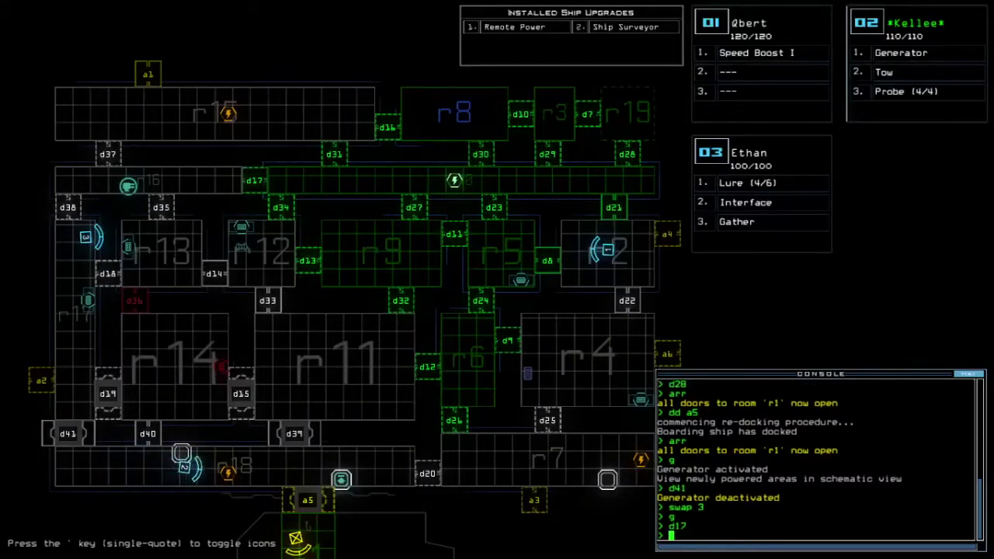
type("g")
Reactivate the generator and run the command for rooms r10 and r15
key("Return")
key("space")
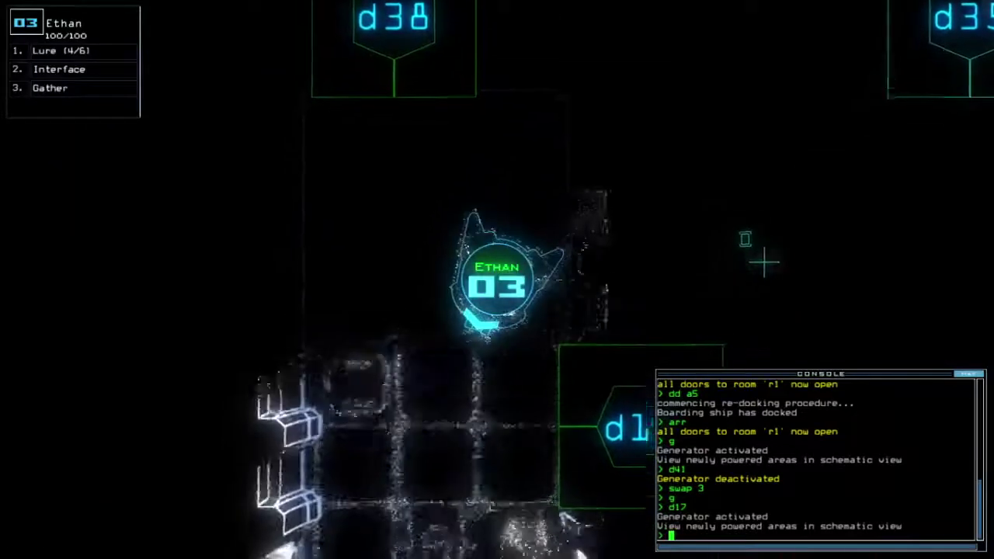
key("space")
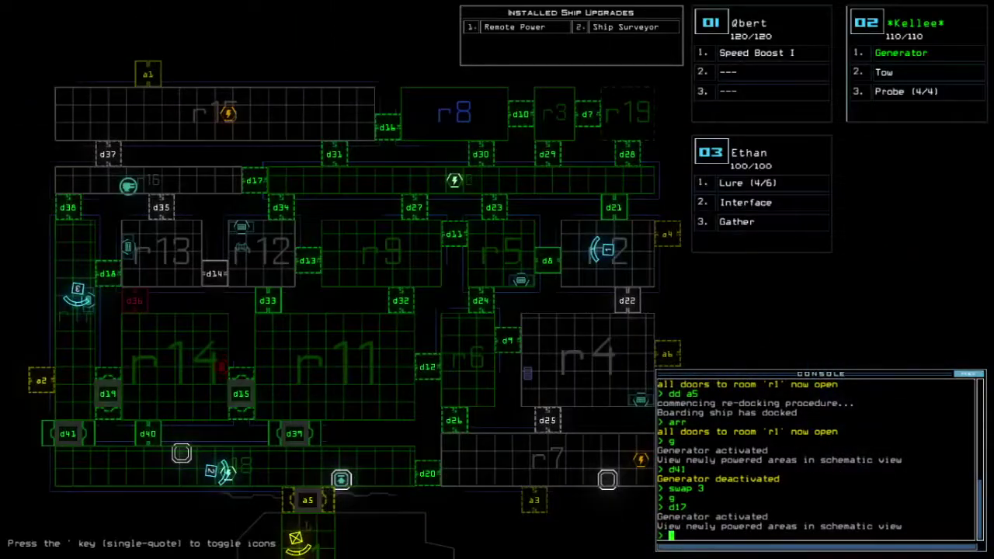
type("rm r10 r15")
key("Return")
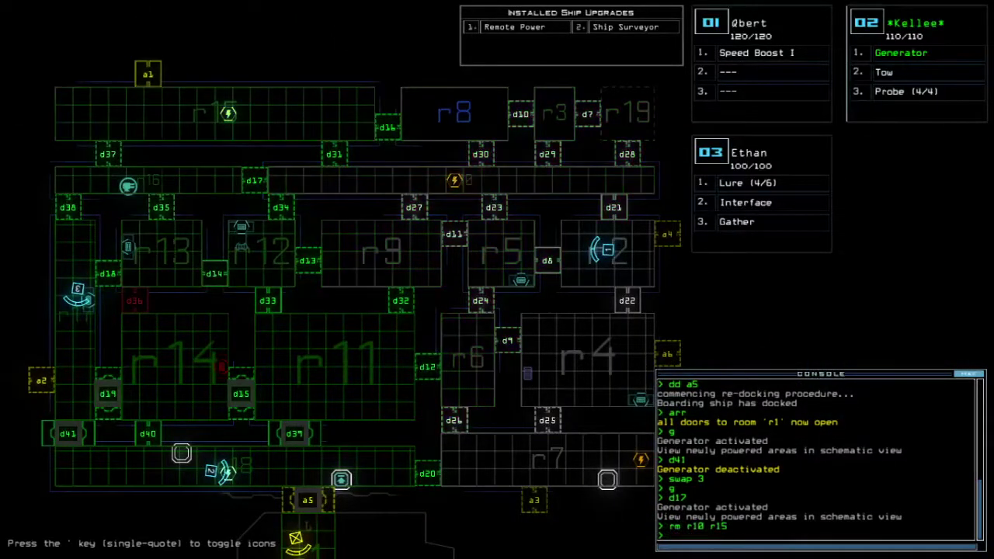
key("space")
type("t")
Activate the ship's defenses, killing 10 enemies in r16, then turn them off
key("Return")
type("df")
key("Return")
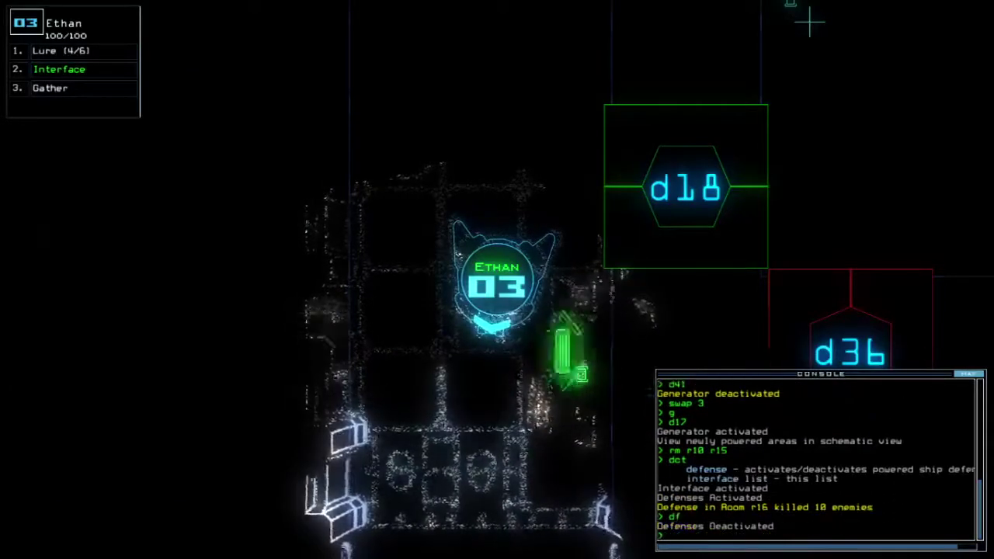
key("space")
type("d17")
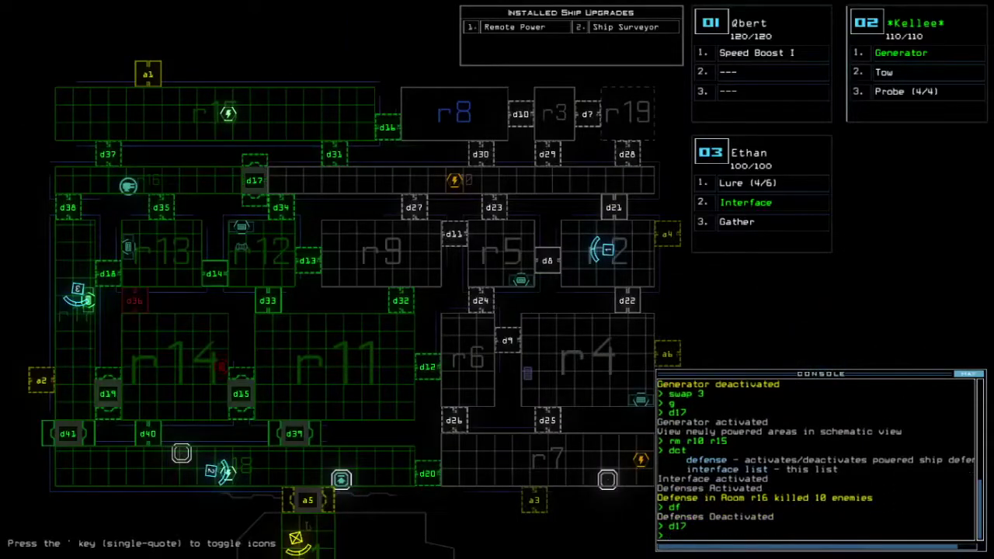
key("2")
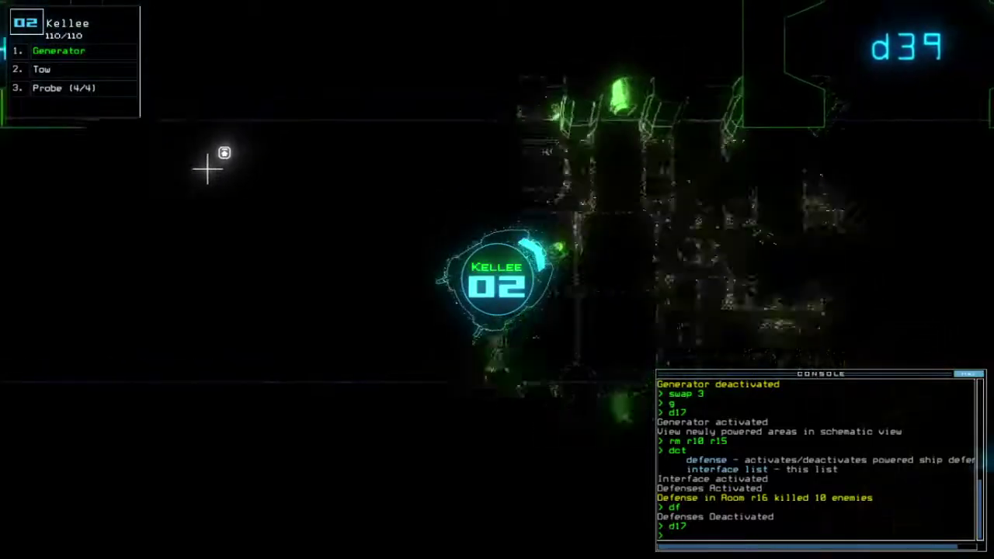
type("navigate 3")
Send drone 3 toward room r18 while watching drones 1, 2 and 3 on camera
key("Return")
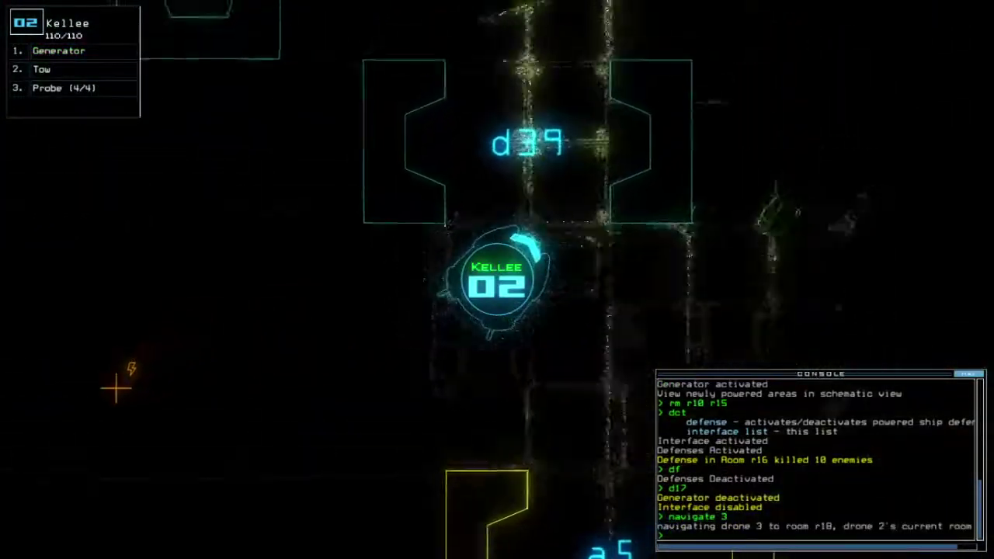
key("space")
key("3")
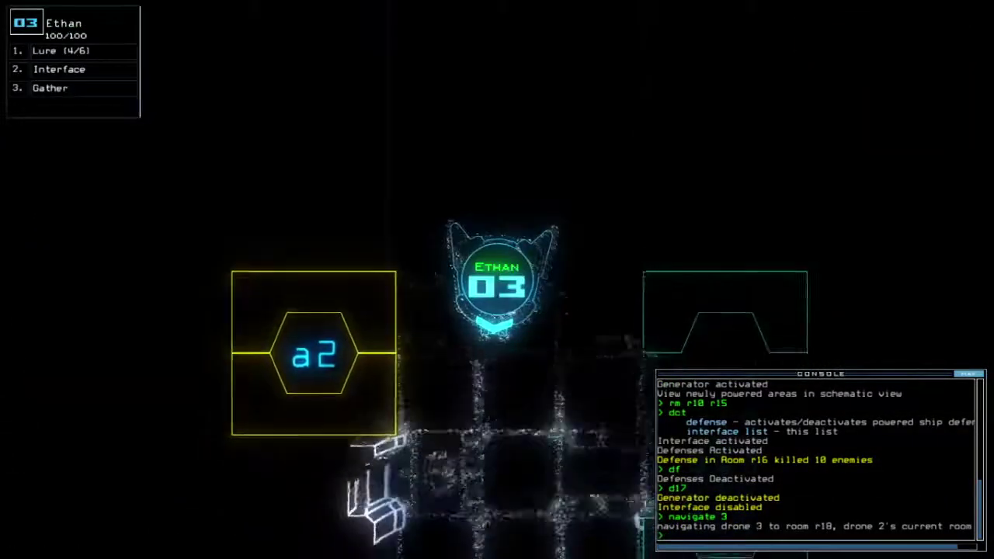
key("space")
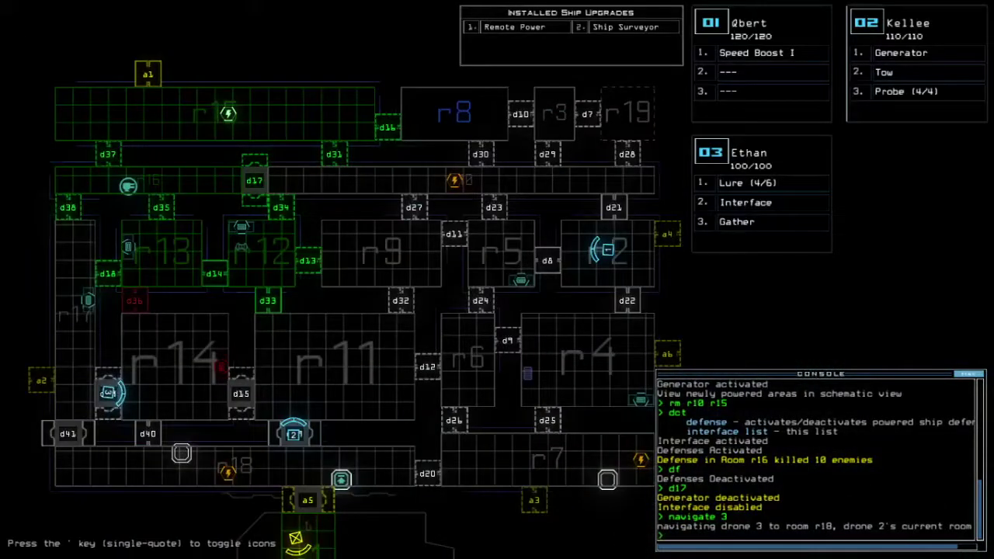
key("1")
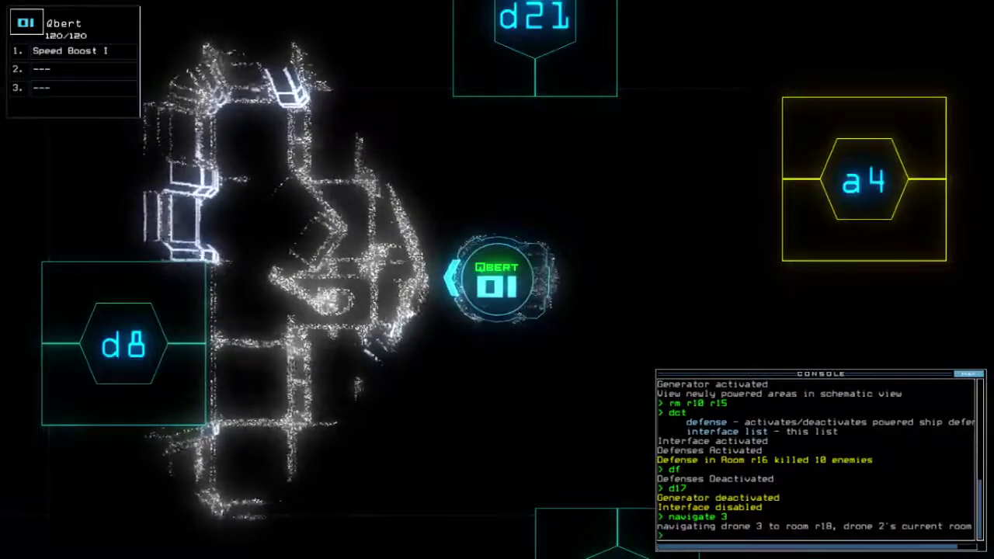
key("space")
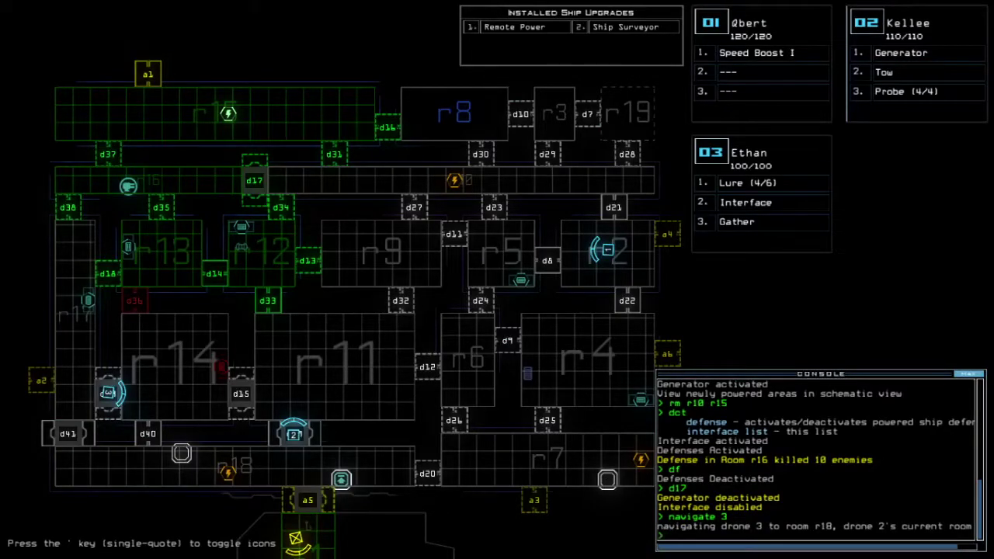
key("1")
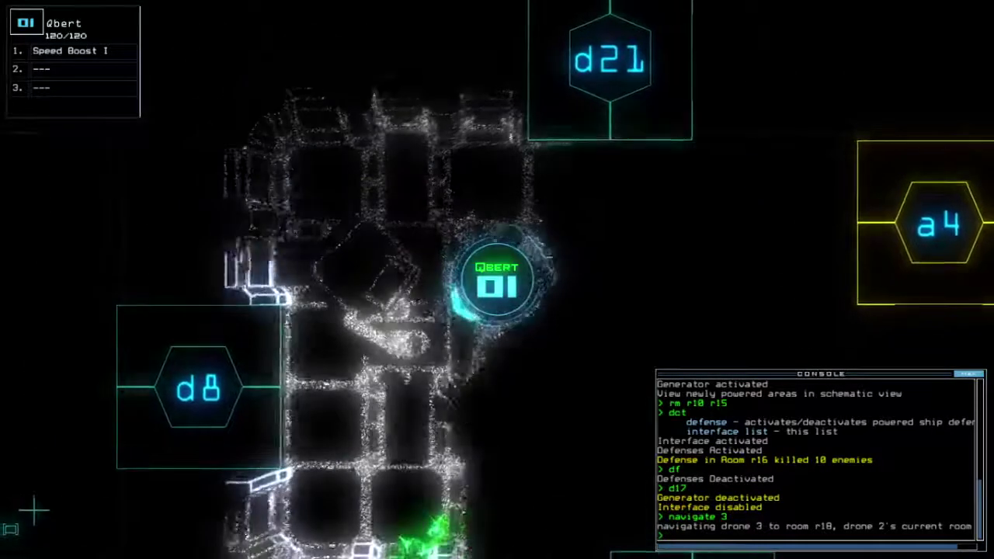
key("space")
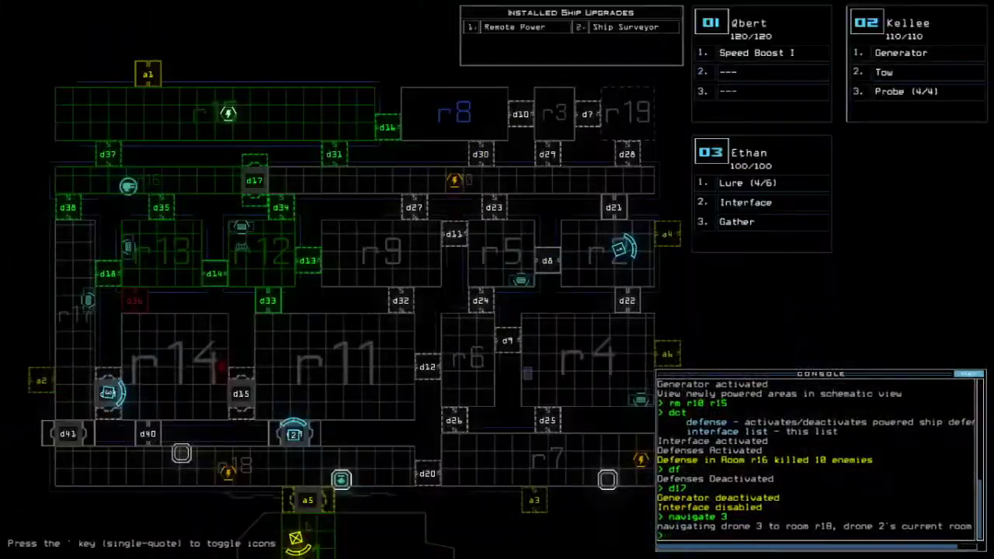
key("3")
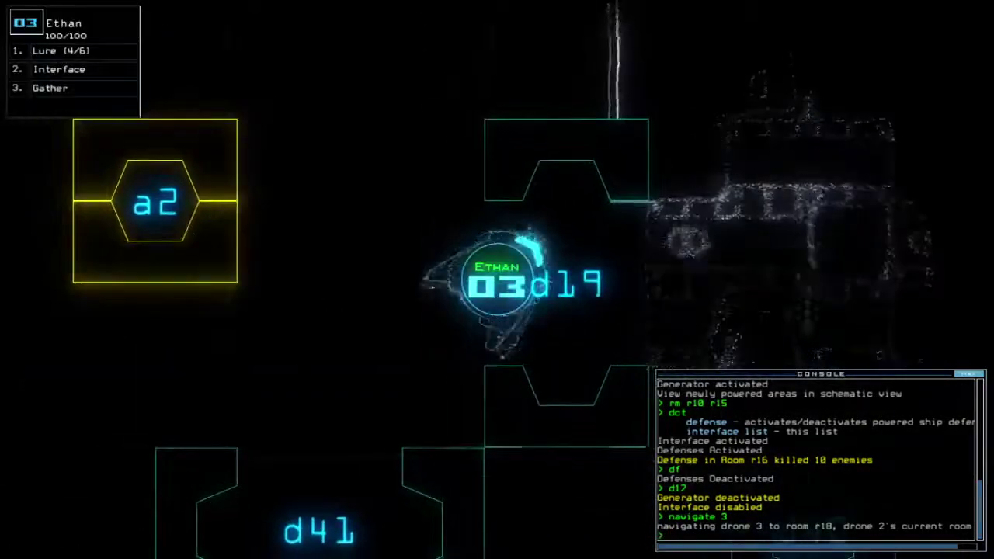
key("2")
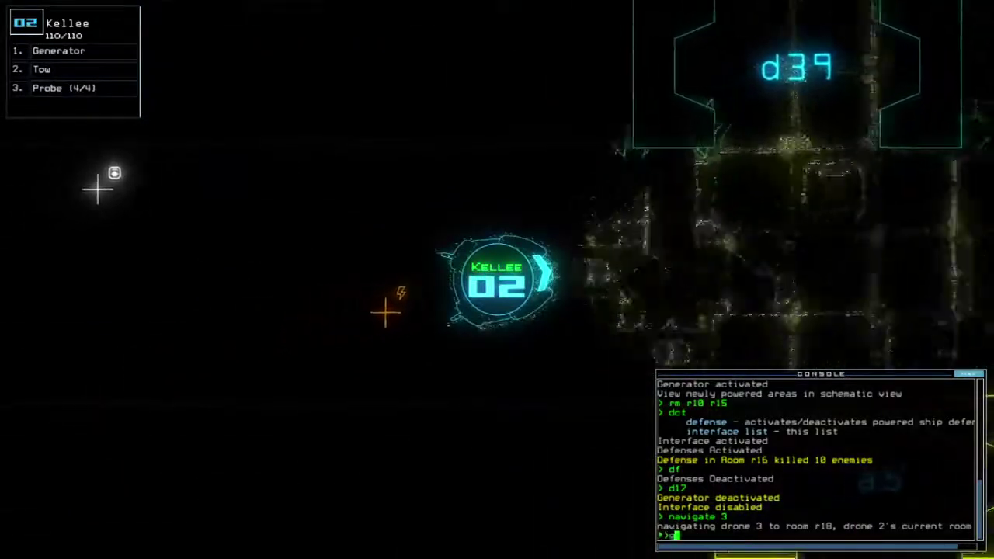
type("g")
Restart the generator, route power from r15 to r7, and vent r2 through airlock a4
key("Return")
type("rm r15 r7")
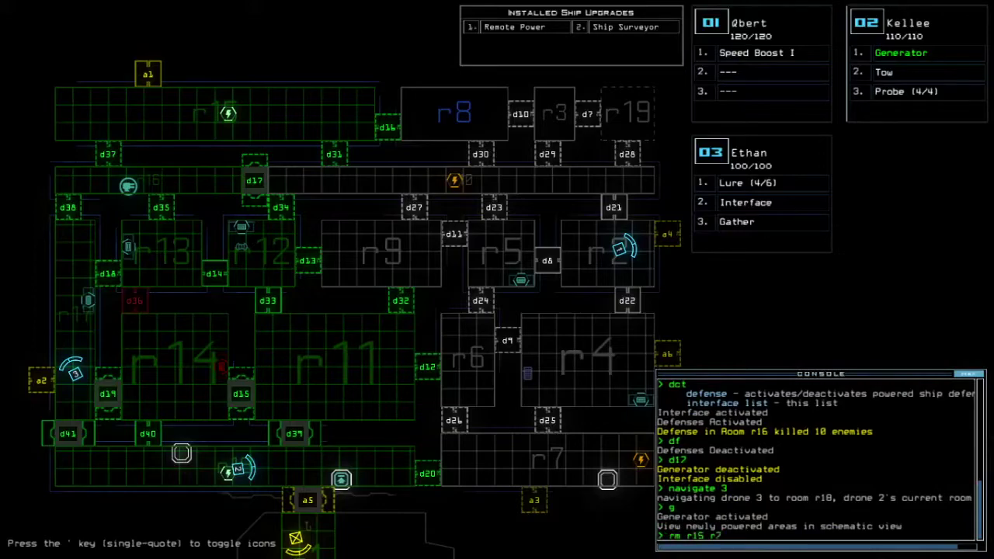
type("vacuum r2 a4")
key("Return")
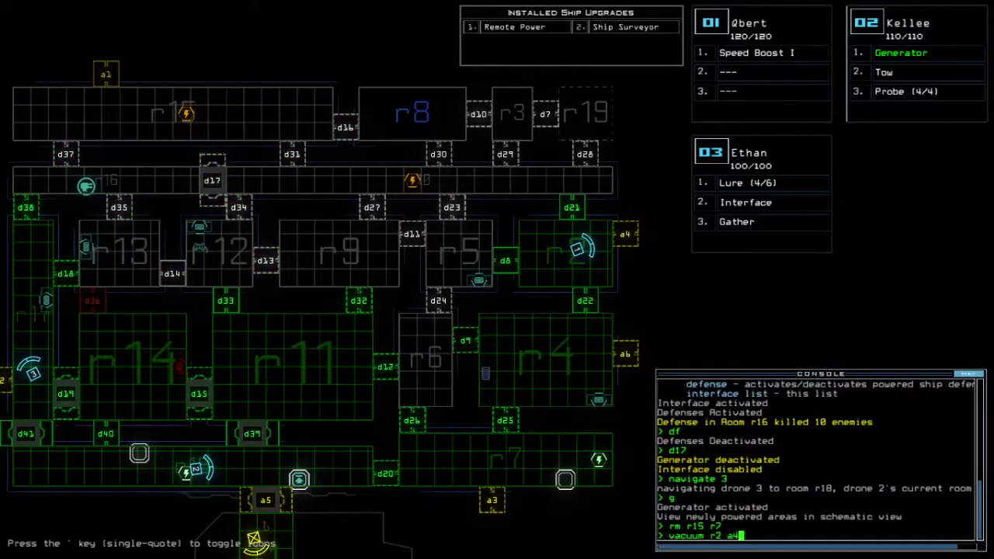
key("Return")
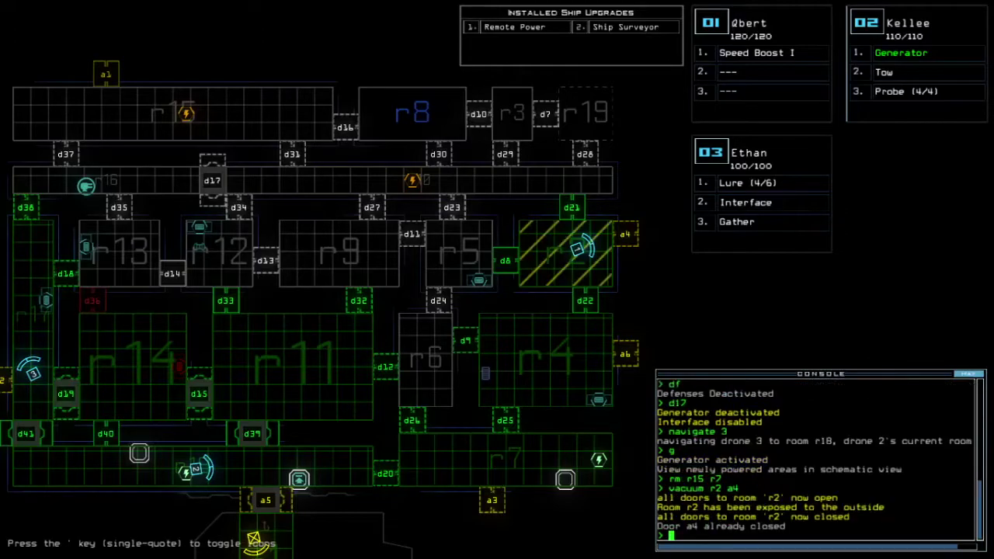
key("grave")
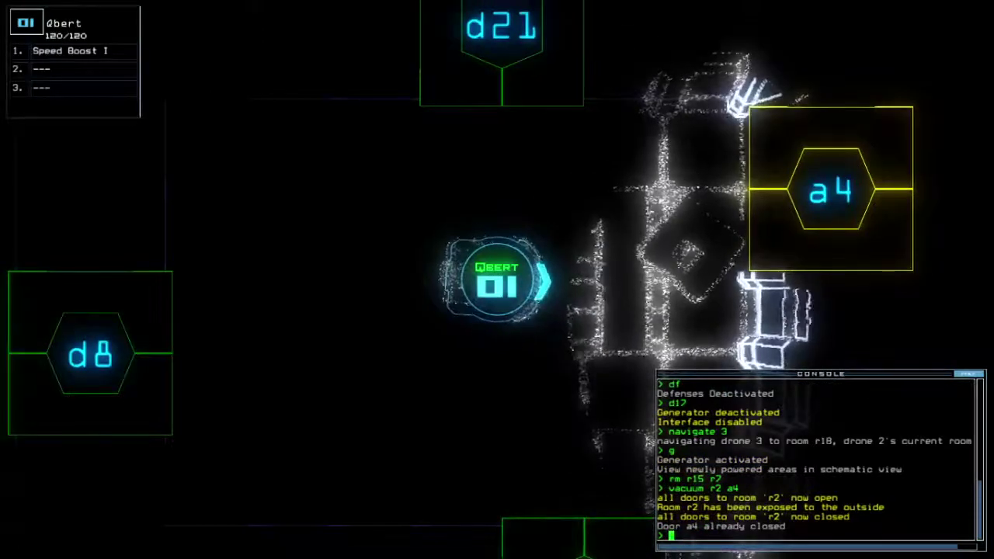
key("grave")
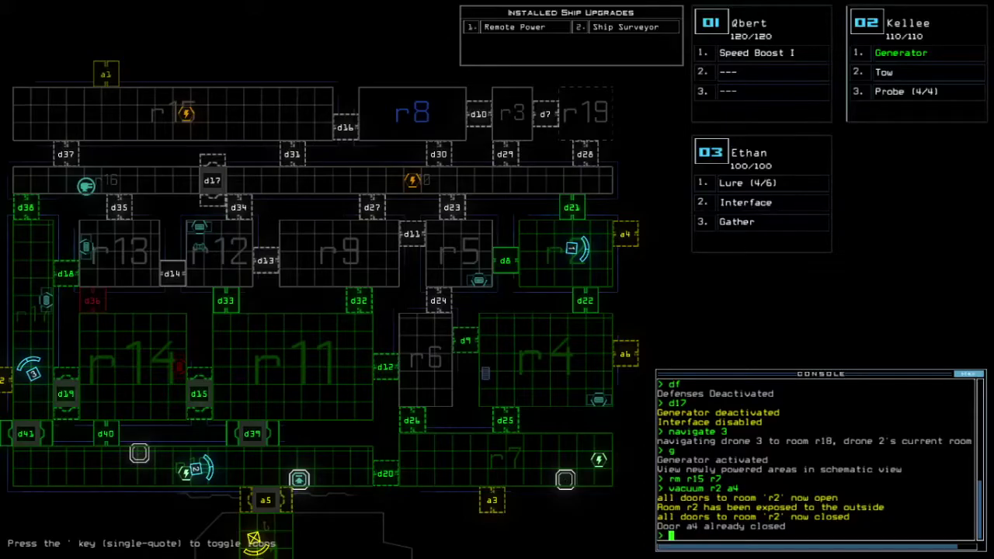
key("grave")
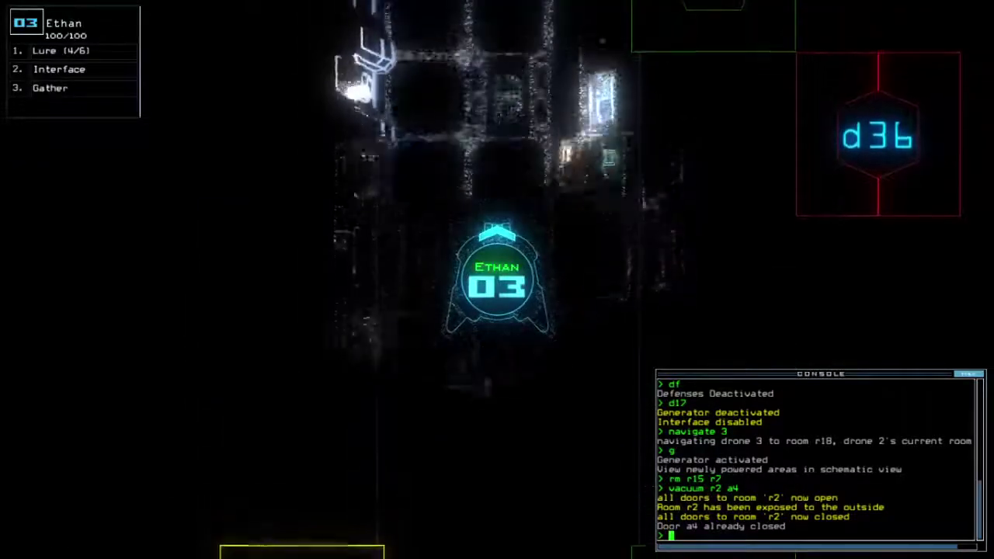
key("1")
key("grave")
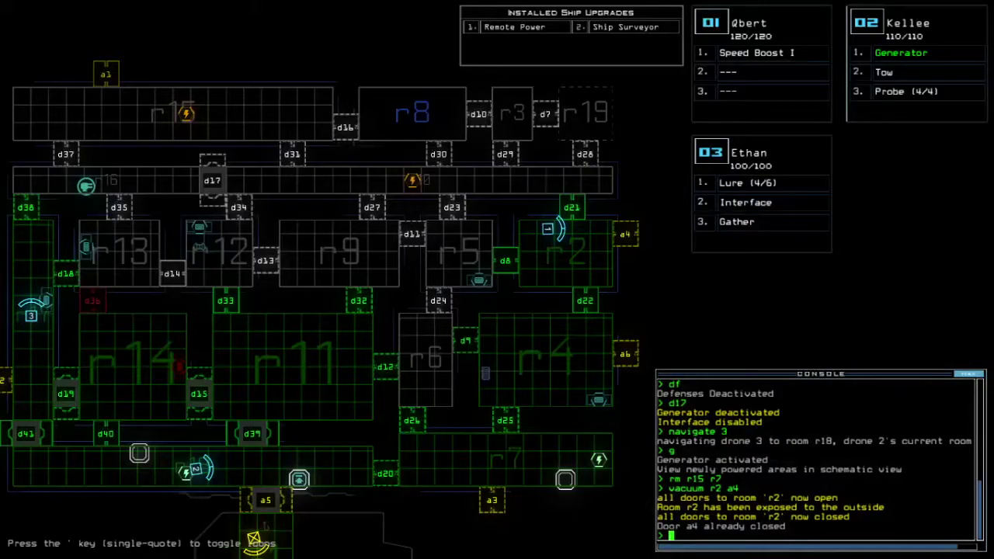
type("cccc")
Close the four open doors, highlight room r3, re-dock at a2, and open door d39
key("Return")
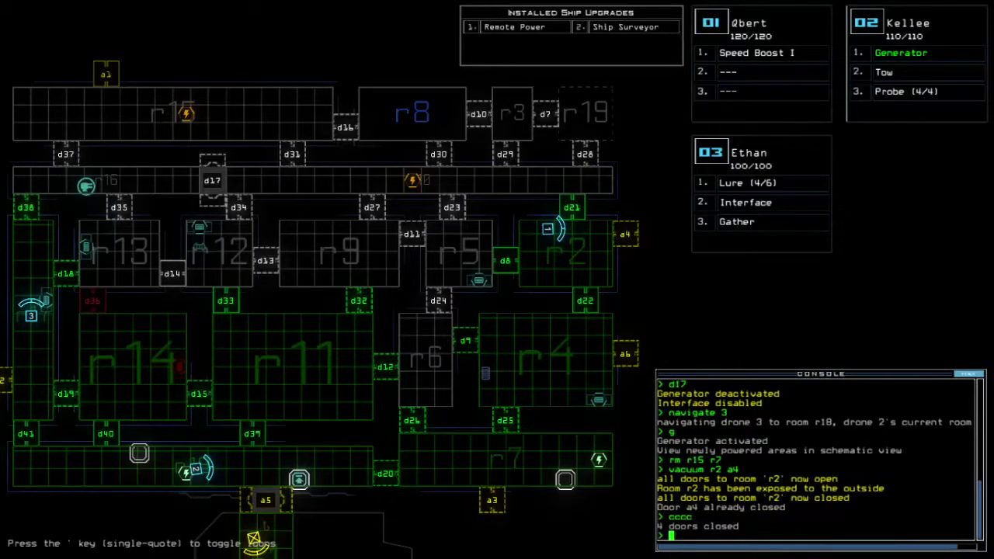
type("3")
key("Return")
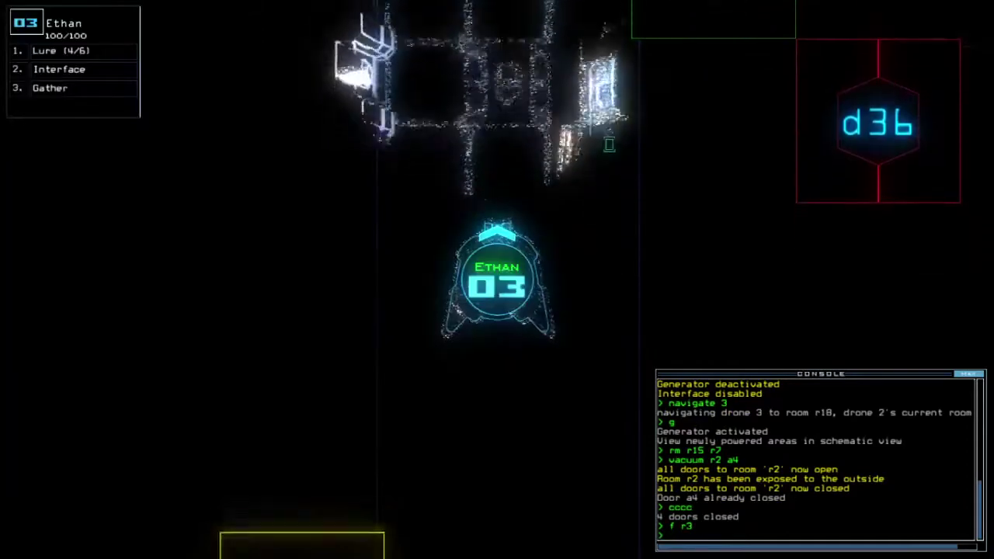
type("dd a2")
key("Return")
key("space")
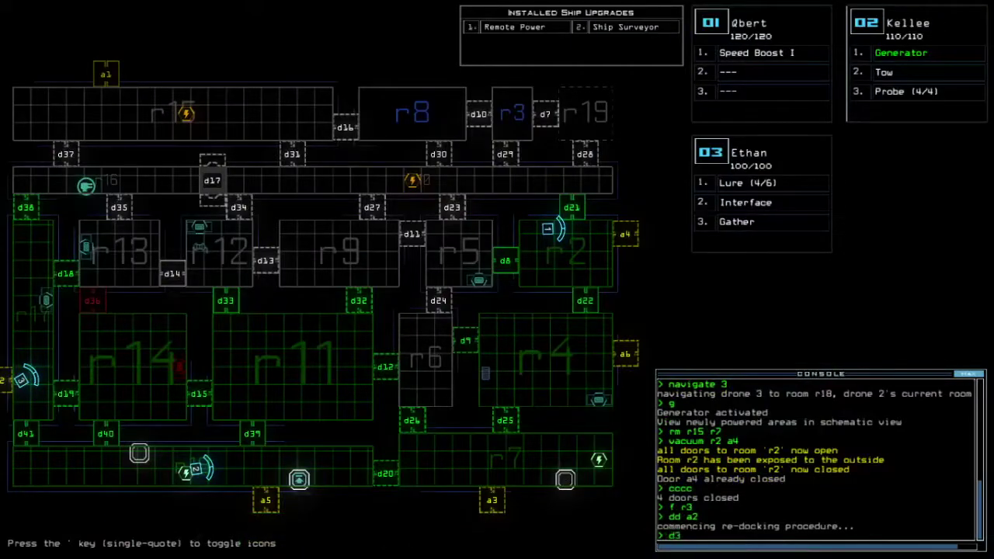
type("9")
key("Return")
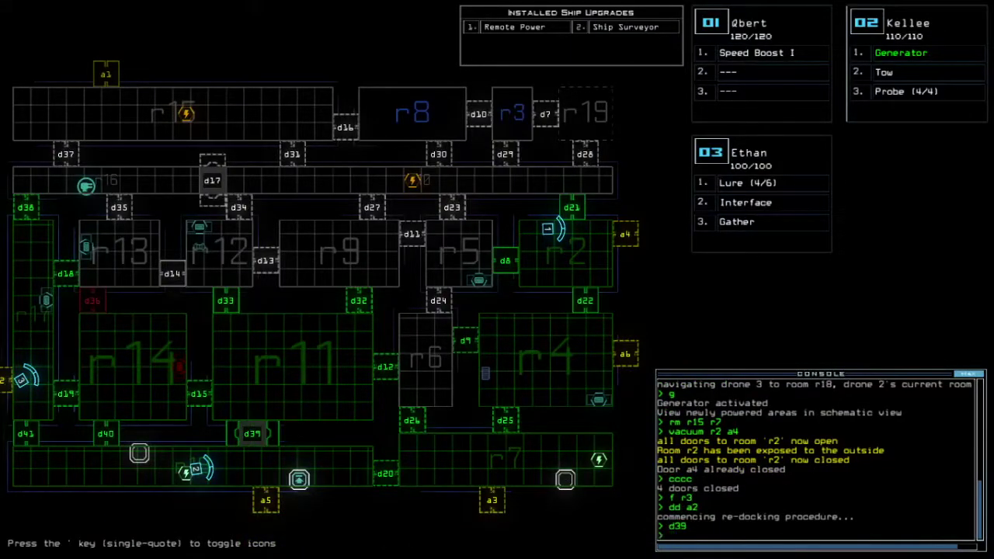
With the shuttle at airlock a4, open room r1's doors and recall drone 1
key("space")
type("arr")
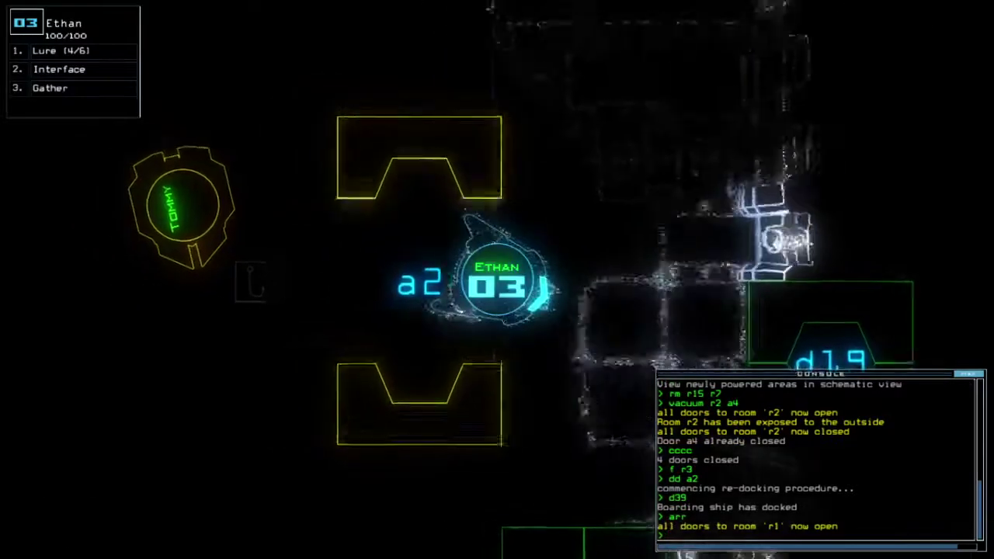
key("space")
type("dd a4")
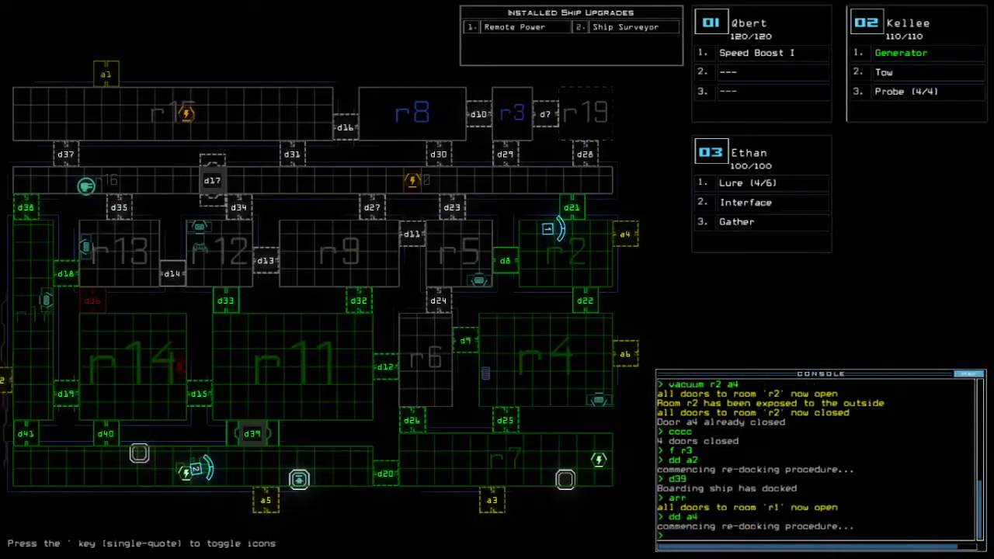
key("space")
type("4")
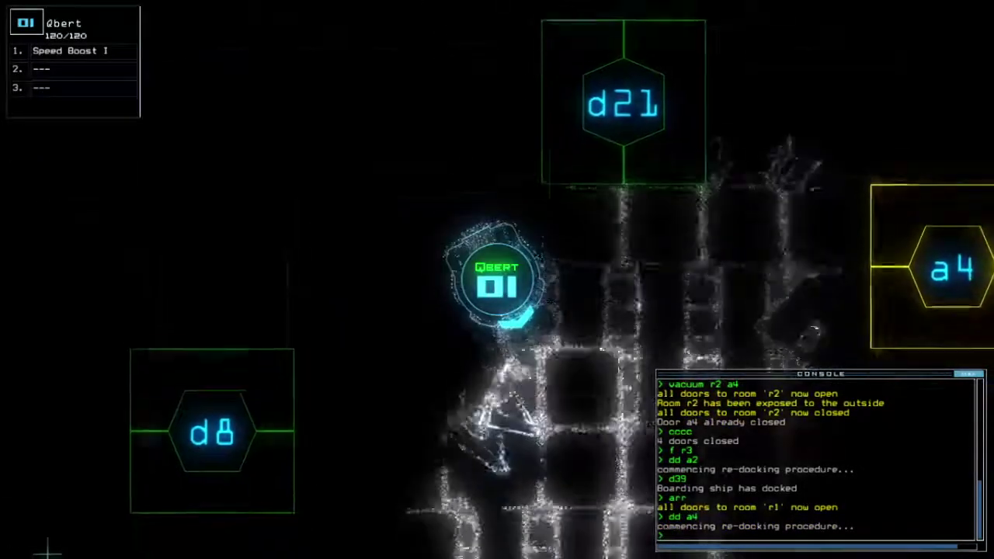
key("space")
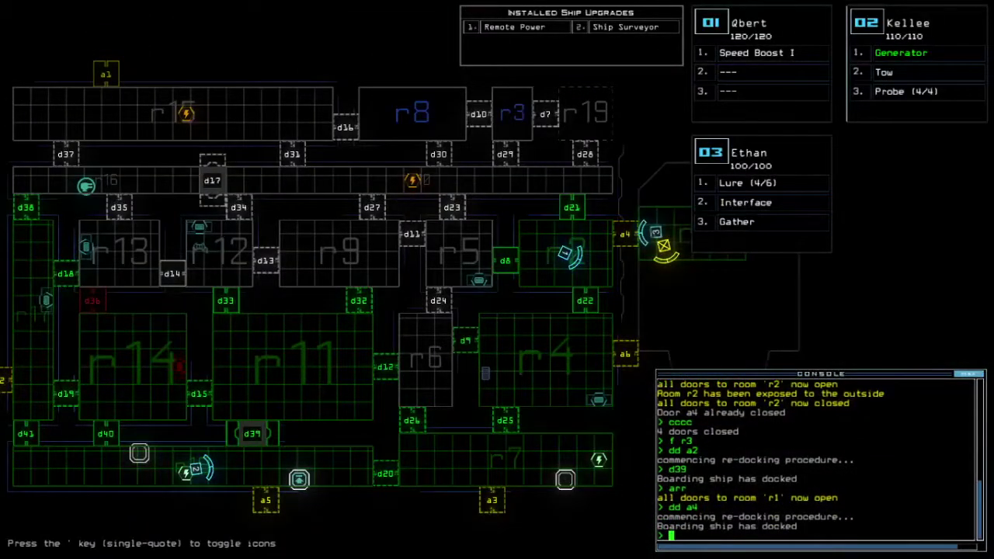
key("space")
type("arr")
key("Return")
type("back 1")
key("Return")
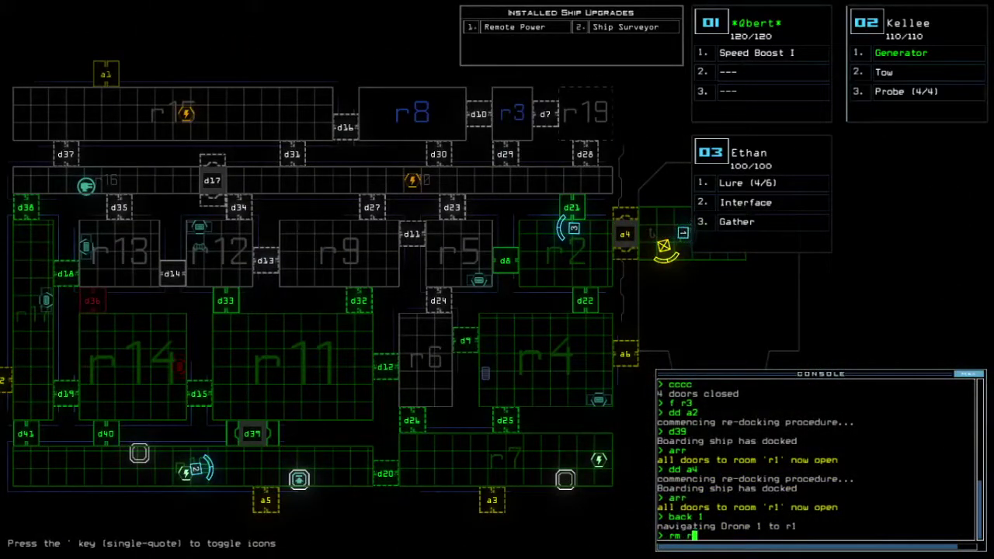
type("7 r10")
Route power from r7 to r10, toggle door d21, and close all of r1's doors
key("Return")
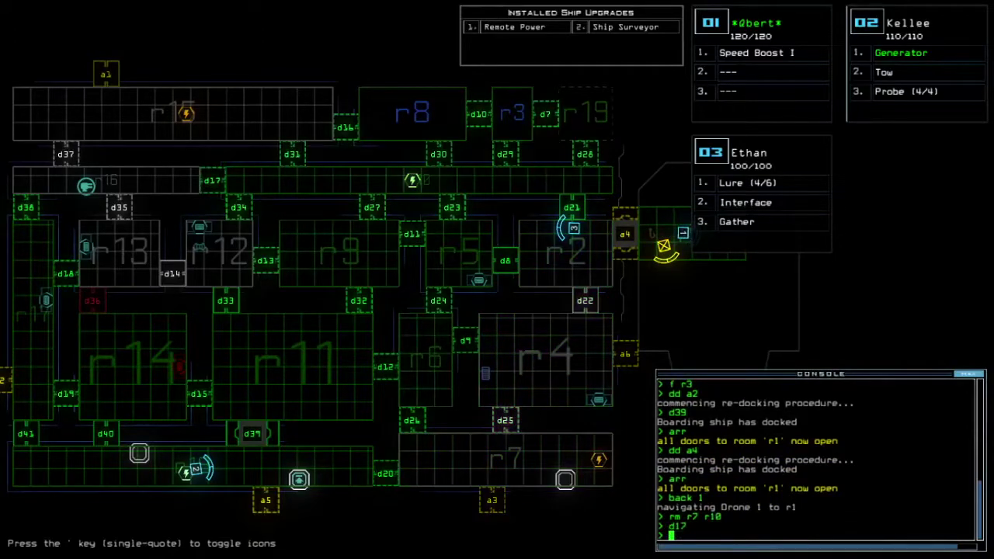
key("space")
type("d21")
key("Return")
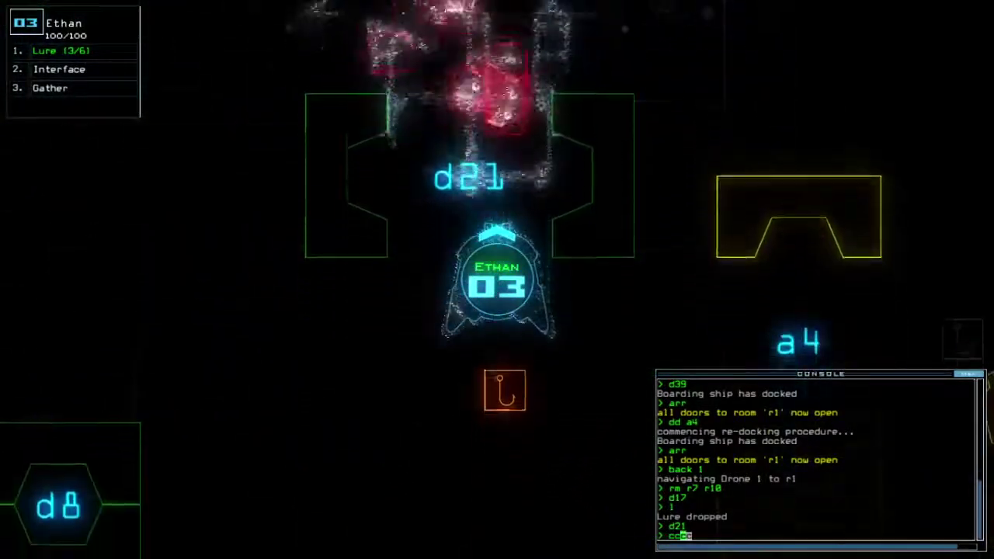
type("cccc")
key("Return")
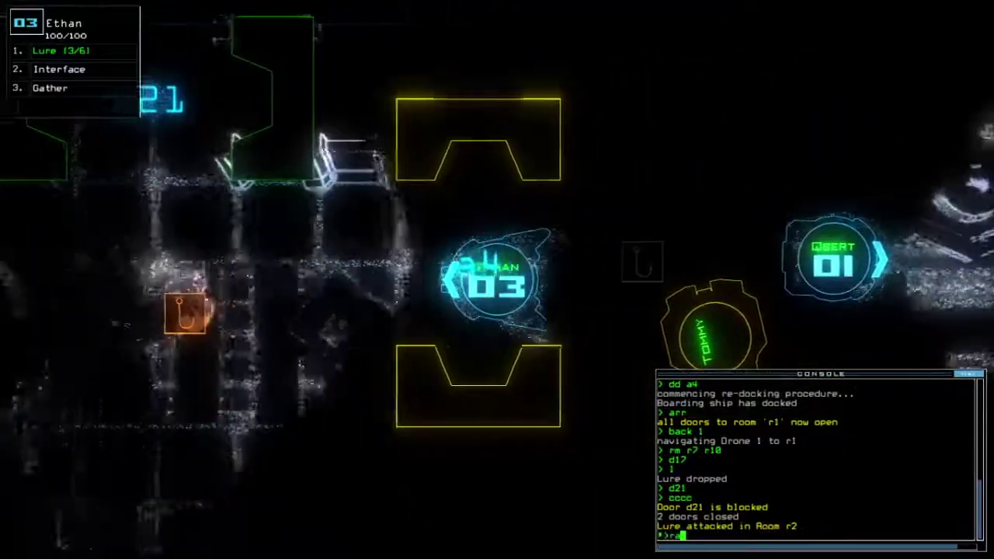
type("ra")
key("Return")
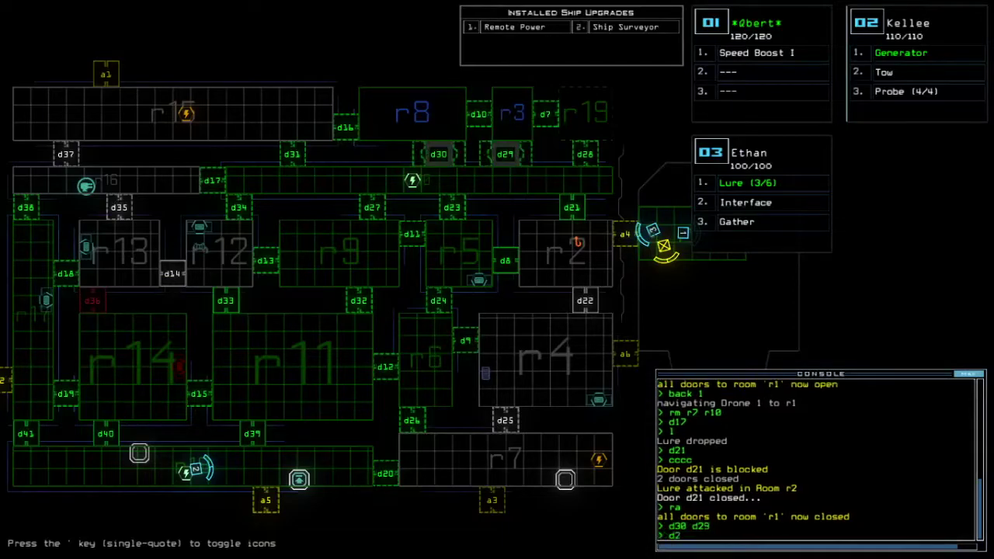
Check the camera at airlock a4 and deactivate Kellee's generator with d40
key("space")
type("1")
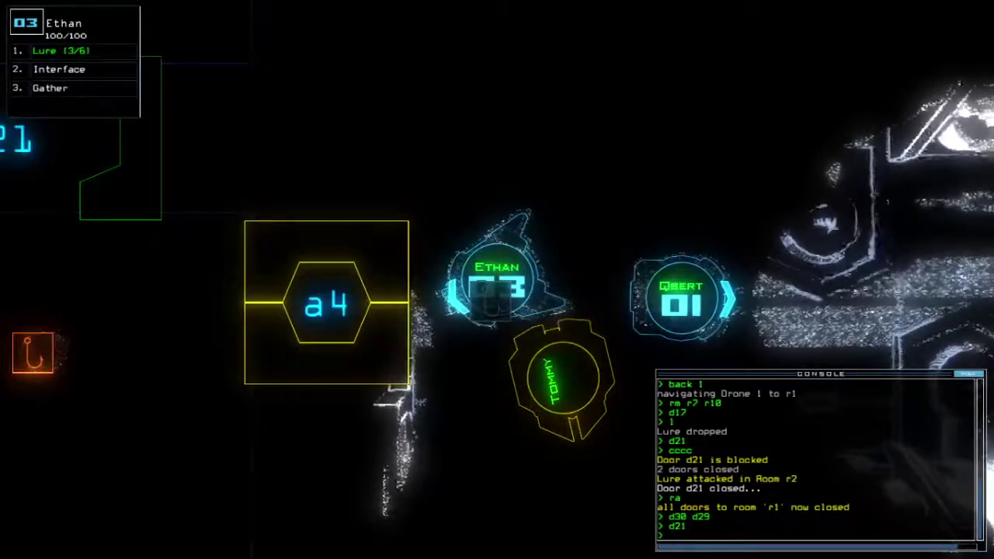
key("space")
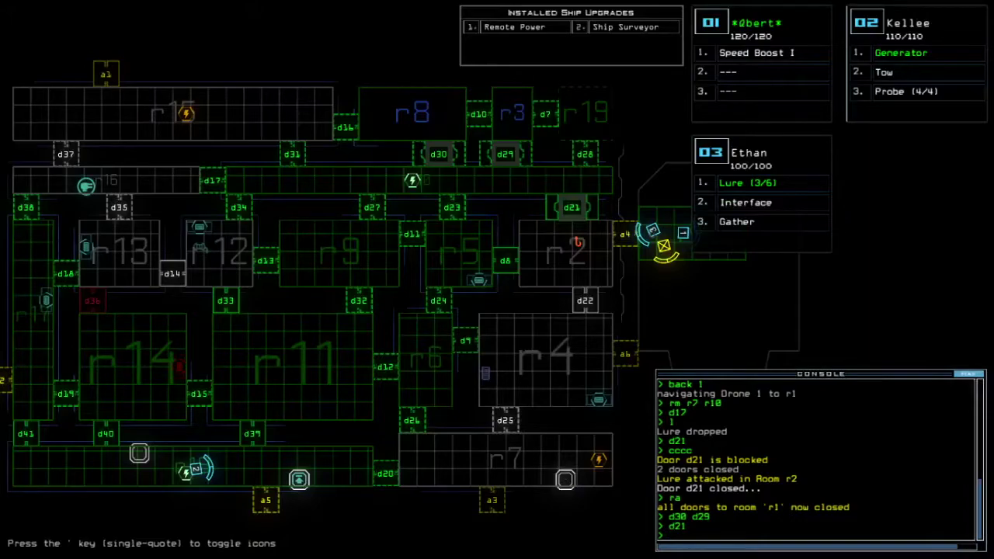
key("space")
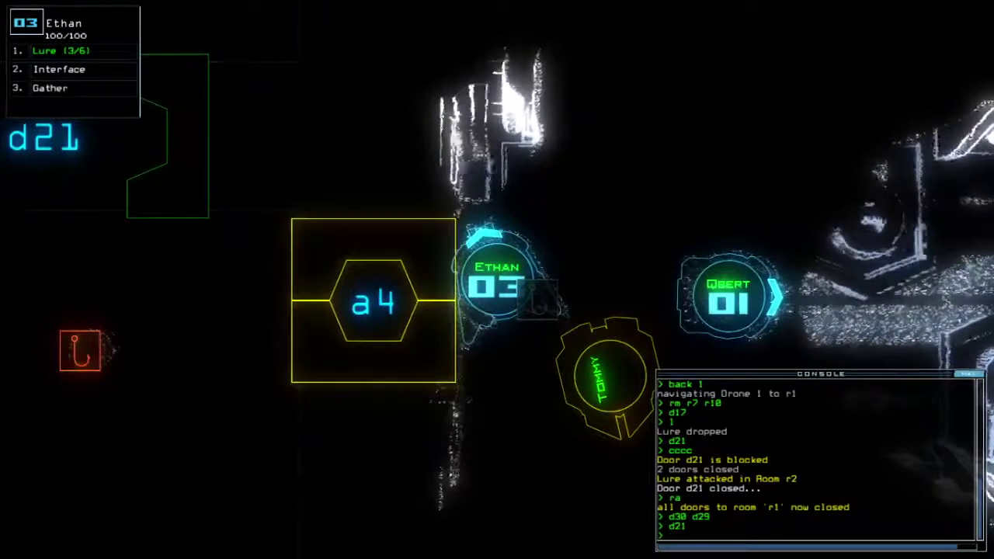
key("space")
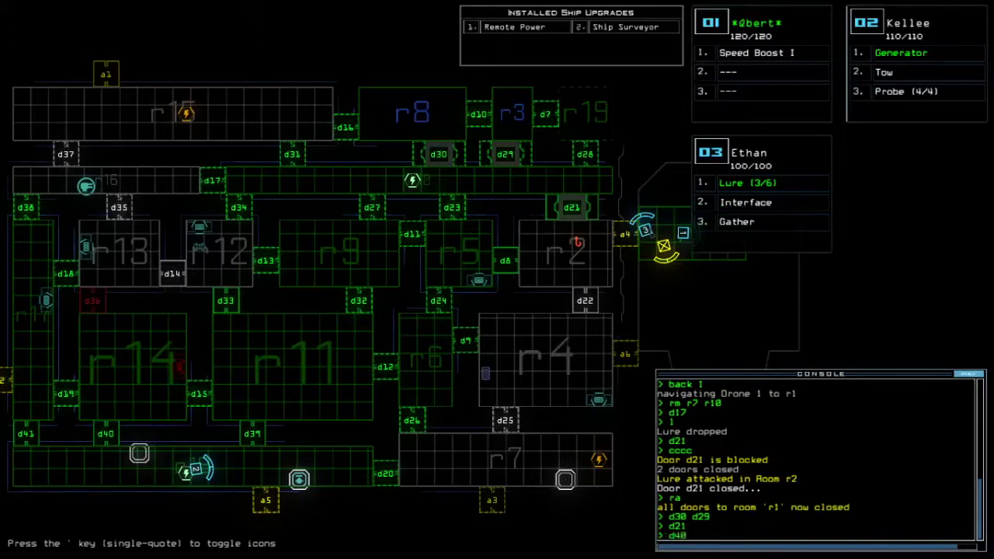
key("2")
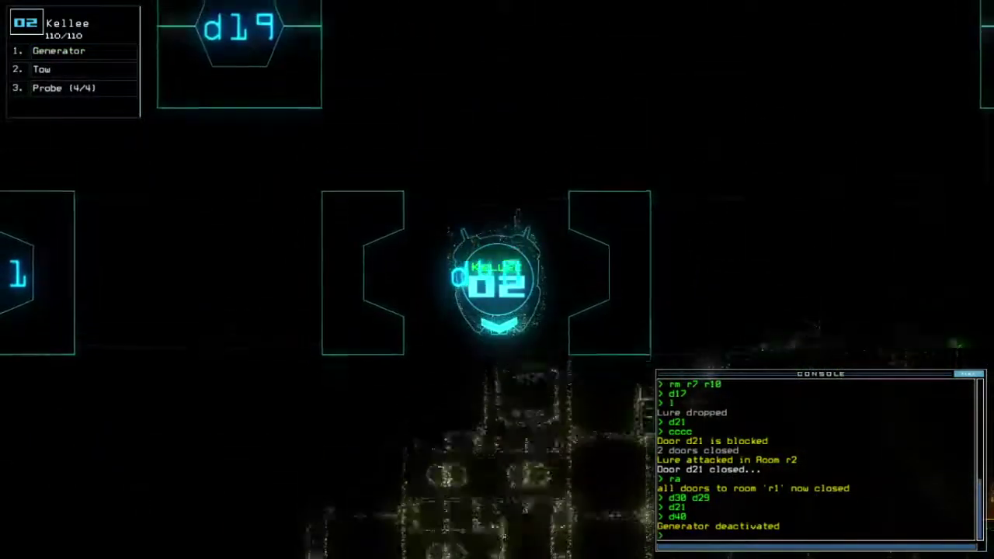
key("3")
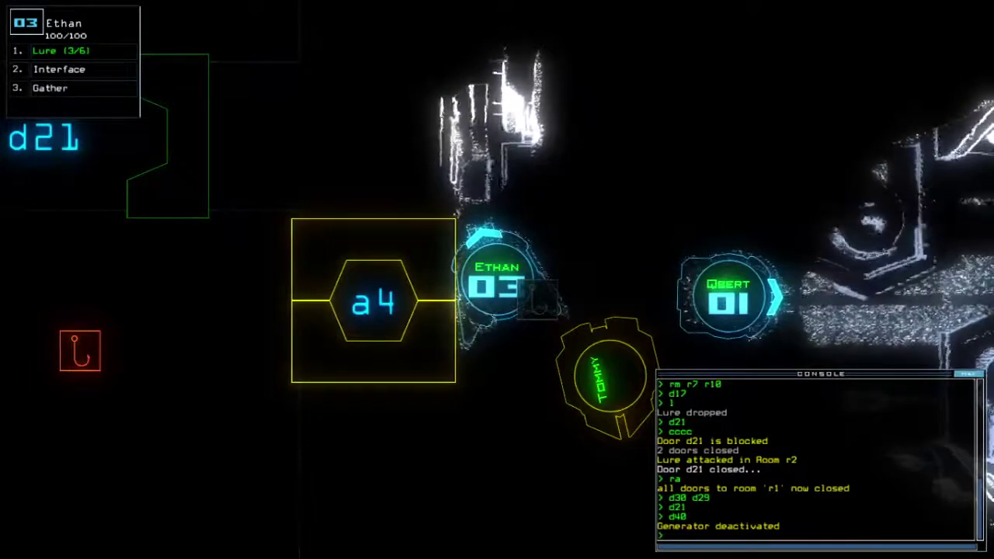
Dock the shuttle at airlock a3 and open room r1's doors
key("space")
type("dd")
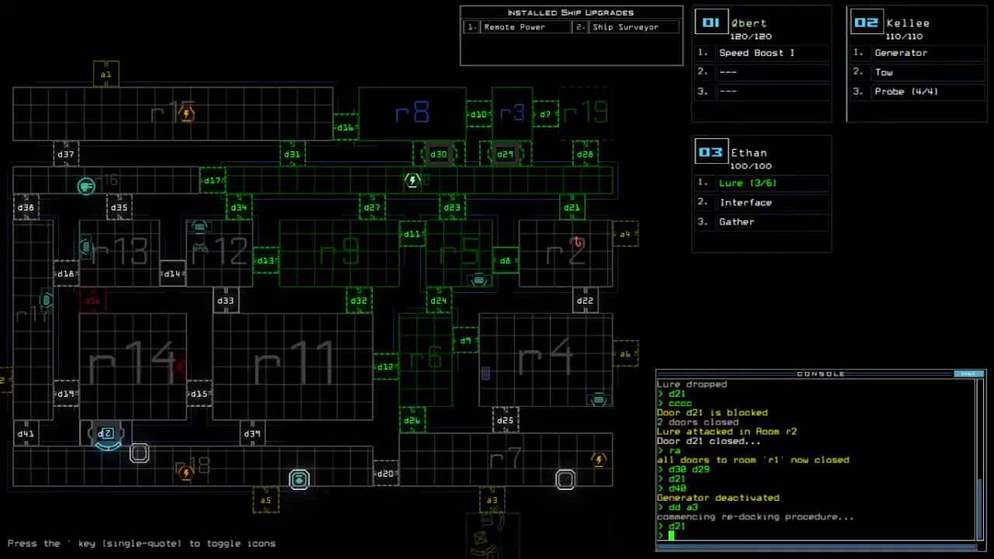
key("space")
type("arr")
key("Return")
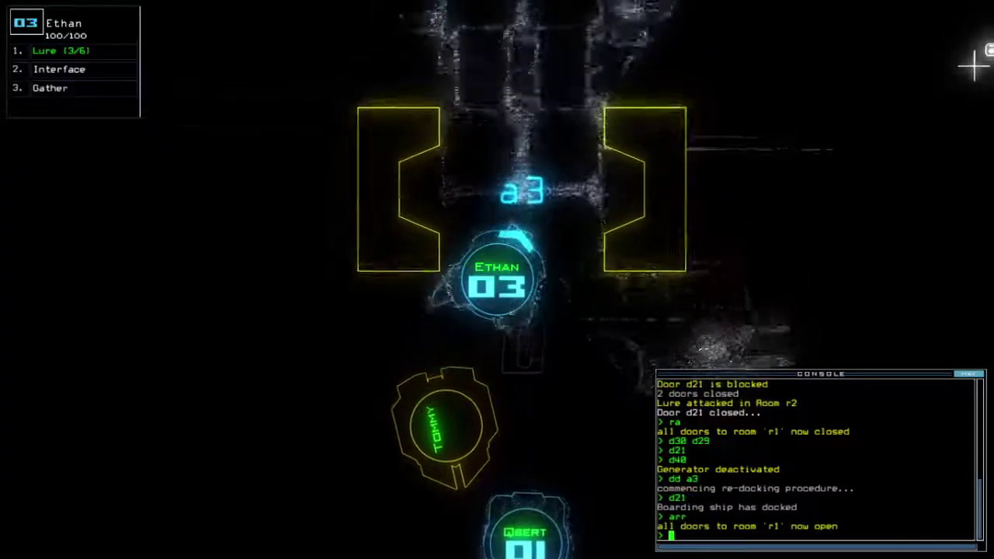
Drive Ethan out of airlock a3 to scout the nearby passages and back
key("Up")
key("Up")
key("Up")
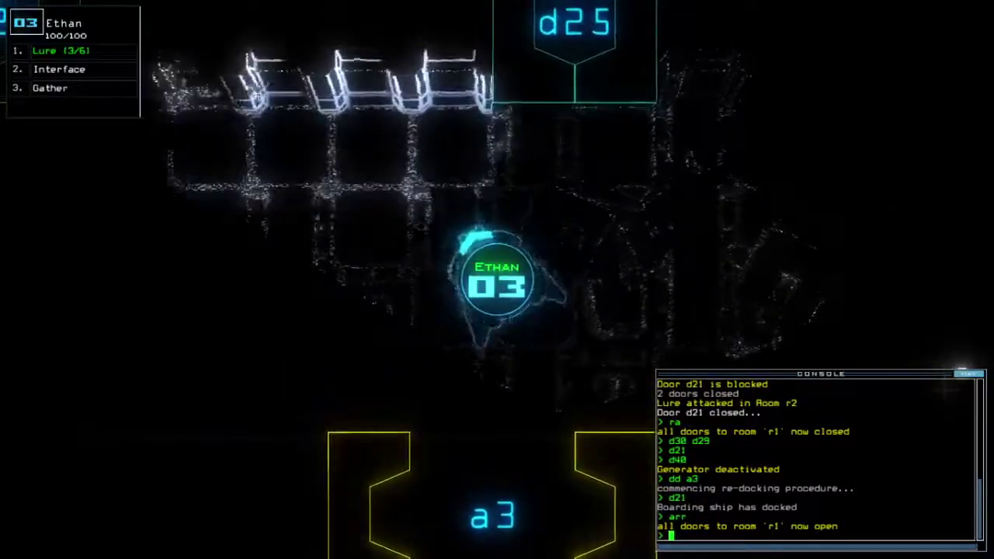
key("Up")
key("Up")
key("Up")
key("Up")
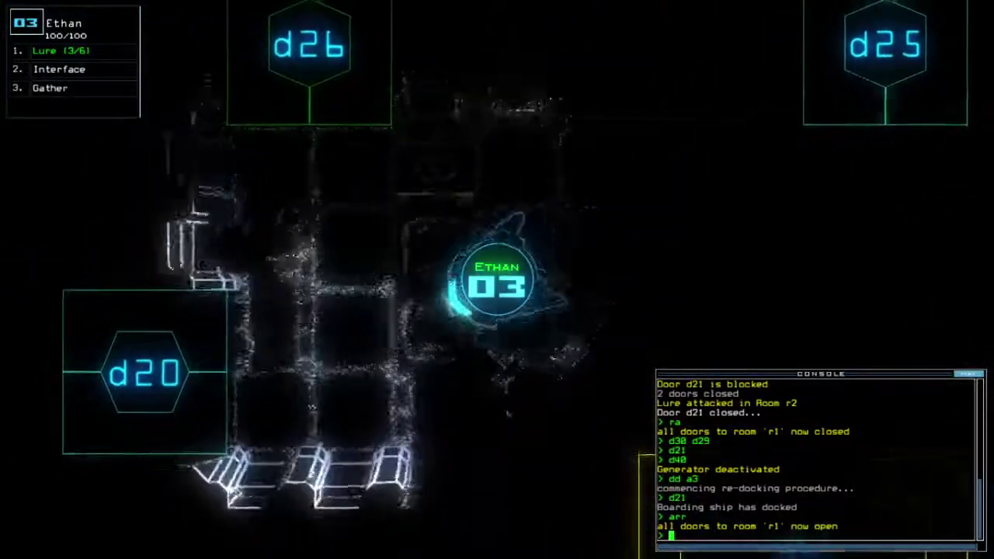
key("Right")
key("Right")
key("Down")
key("Down")
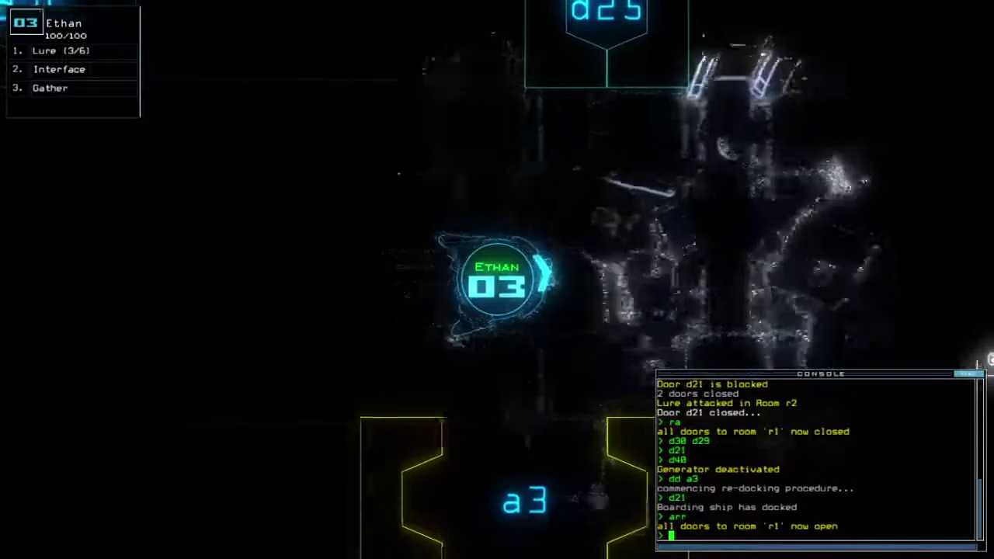
key("Up")
key("Up")
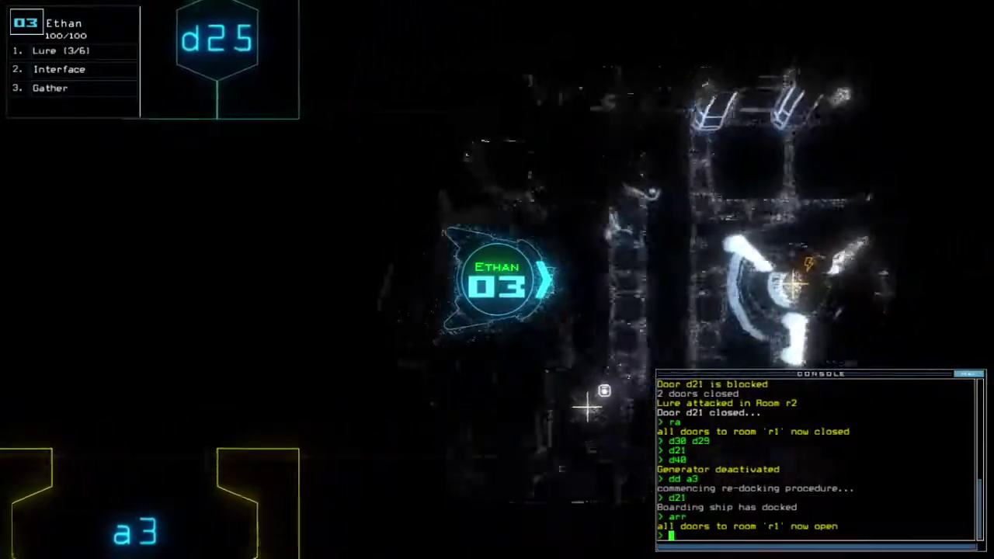
key("Up")
key("Up")
key("Left")
key("Left")
key("Up")
key("Up")
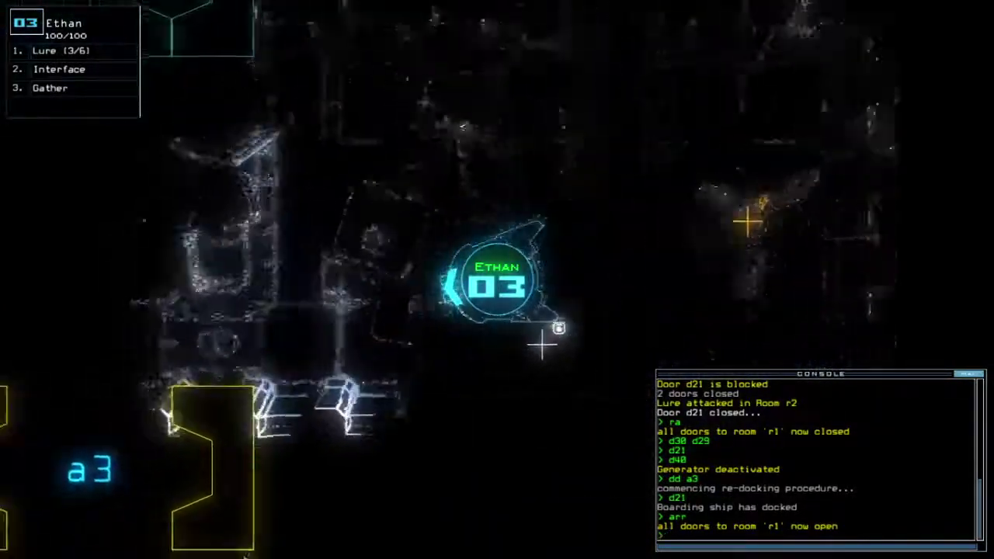
key("Down")
key("Down")
key("Down")
key("Down")
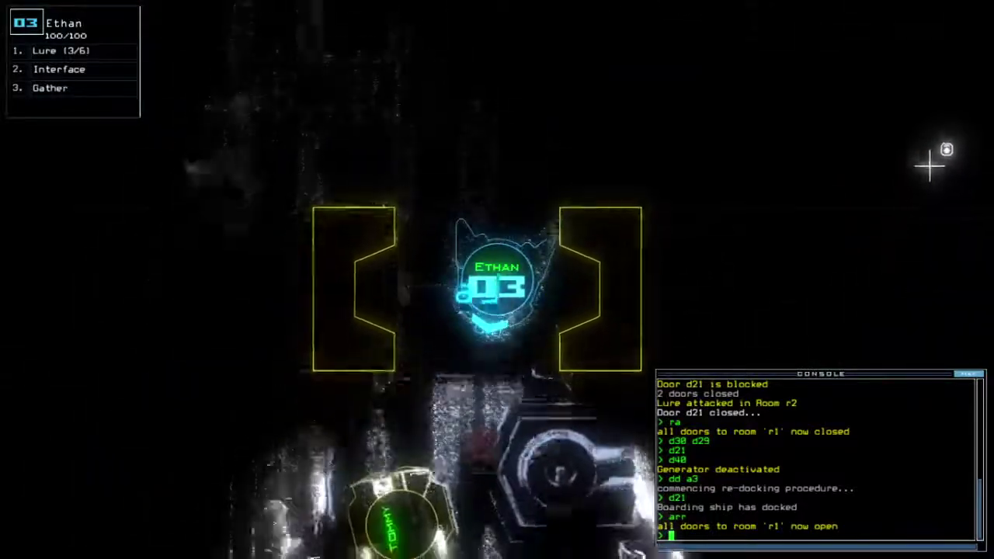
type("ra")
Close r1's doors, route power from r10 to r7, and vent r2 through a4
key("Return")
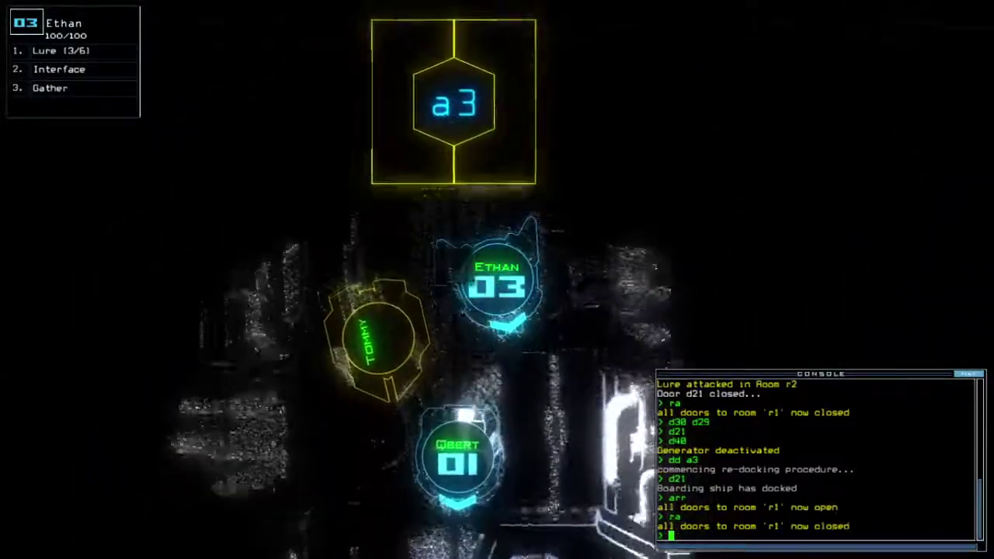
type("ra r7")
key("Return")
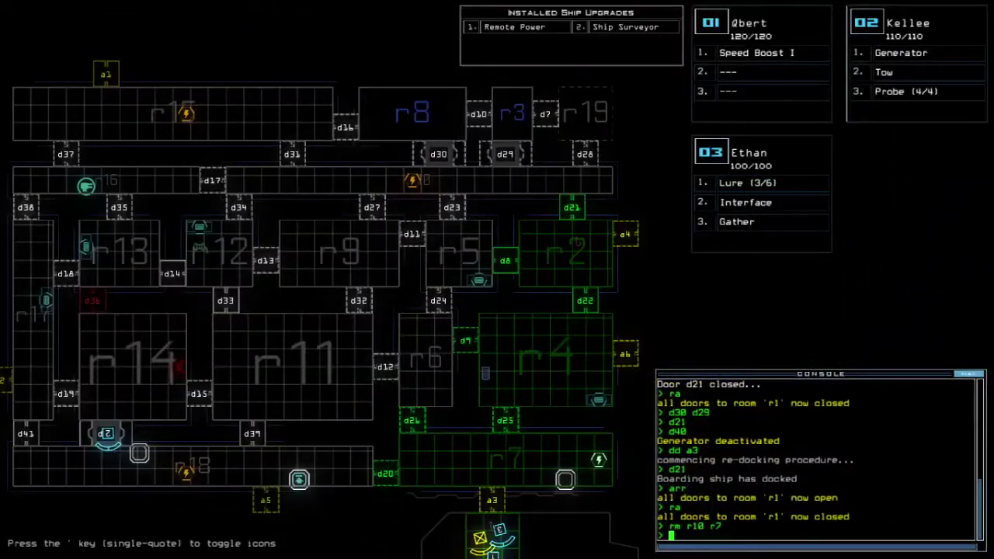
type("4")
key("Return")
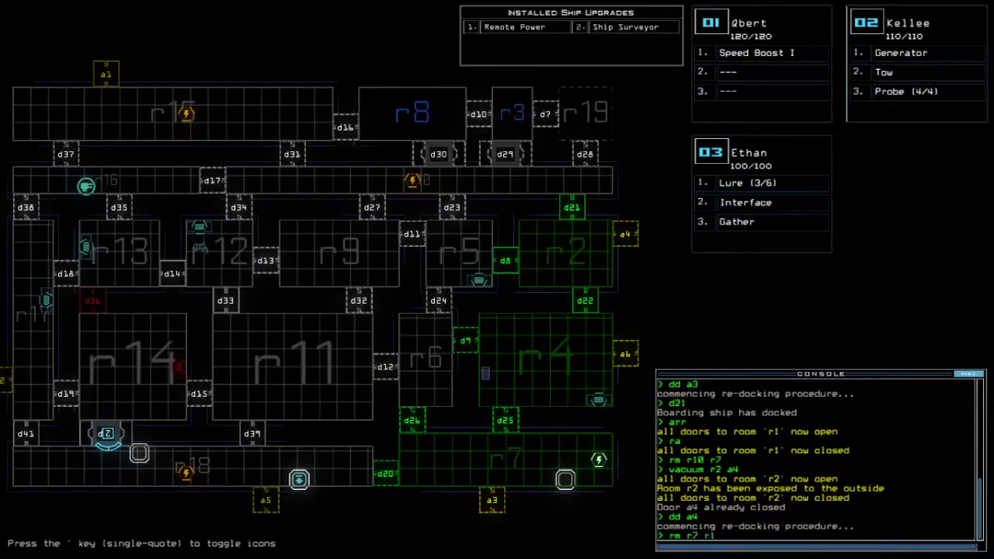
type("0")
Route power from r7 to r10, then open and re-close room r1's doors
key("Return")
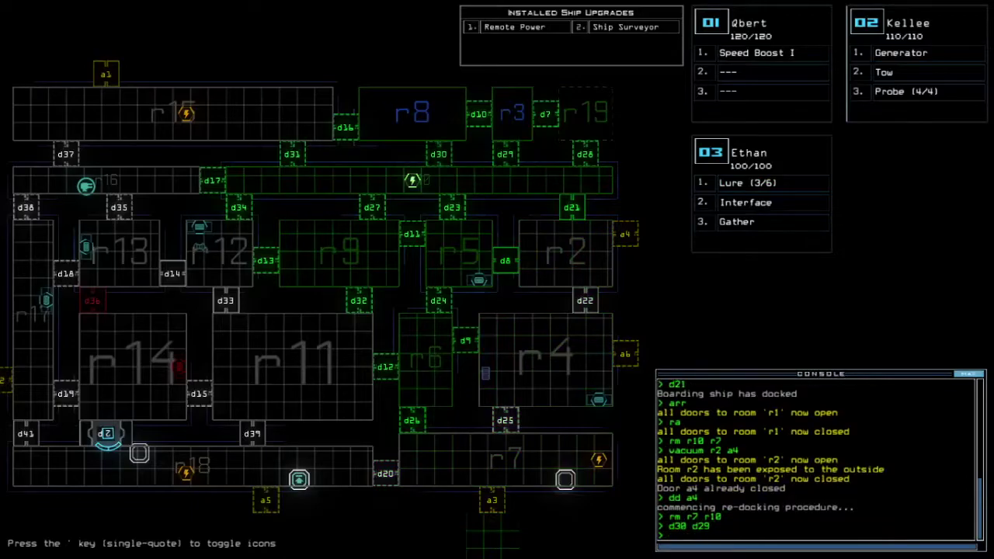
key("Tab")
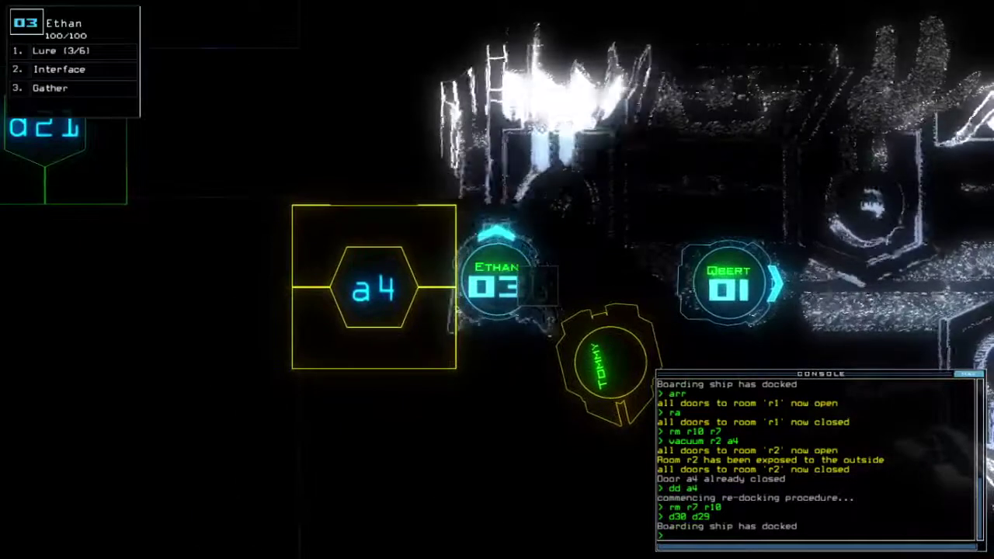
type("arr")
key("Return")
type("ra")
key("Return")
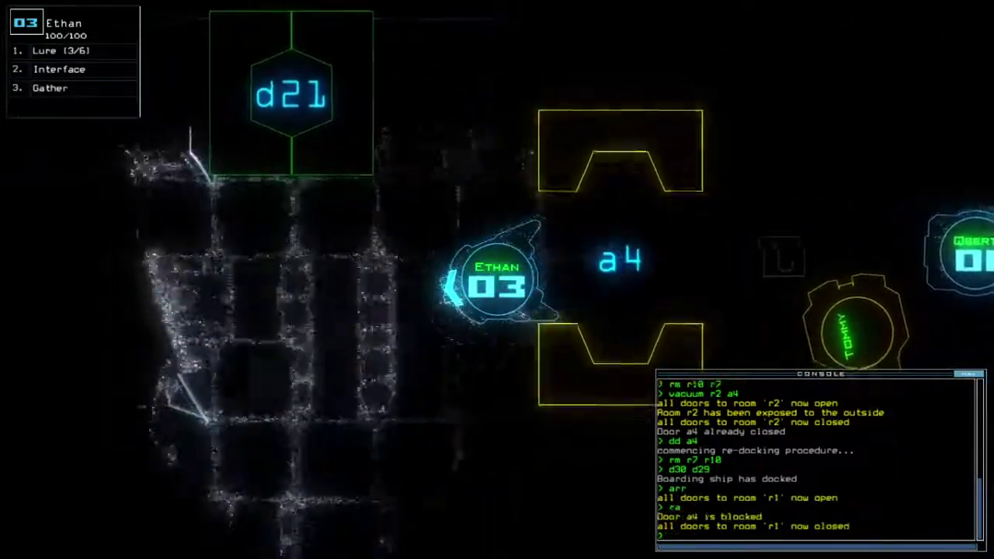
type("l")
Drop two lures from Ethan, toggling door d21 between them
key("Return")
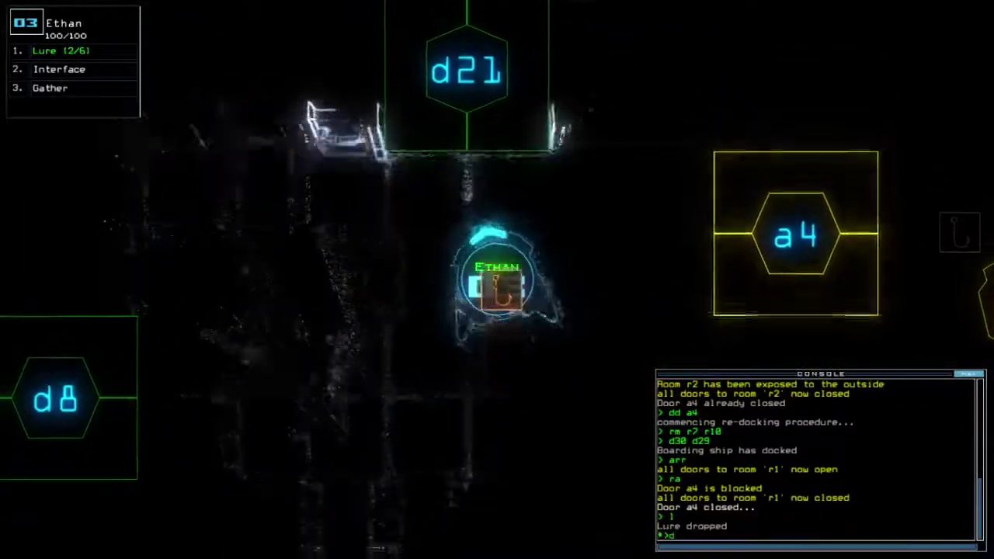
type("d21")
key("Return")
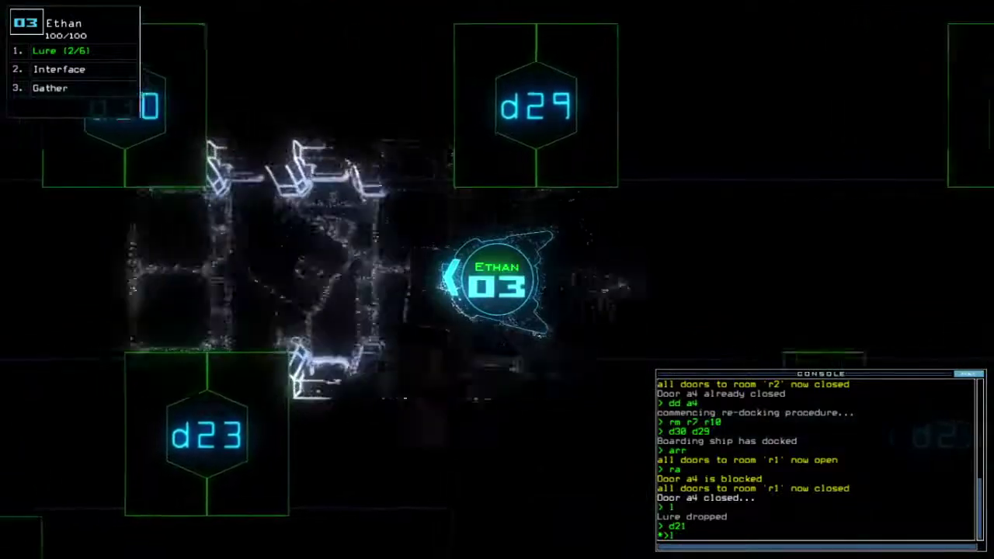
type("l")
key("Return")
Restart Kellee's generator, have Ethan pick up a lure, and reopen r1's doors
key("space")
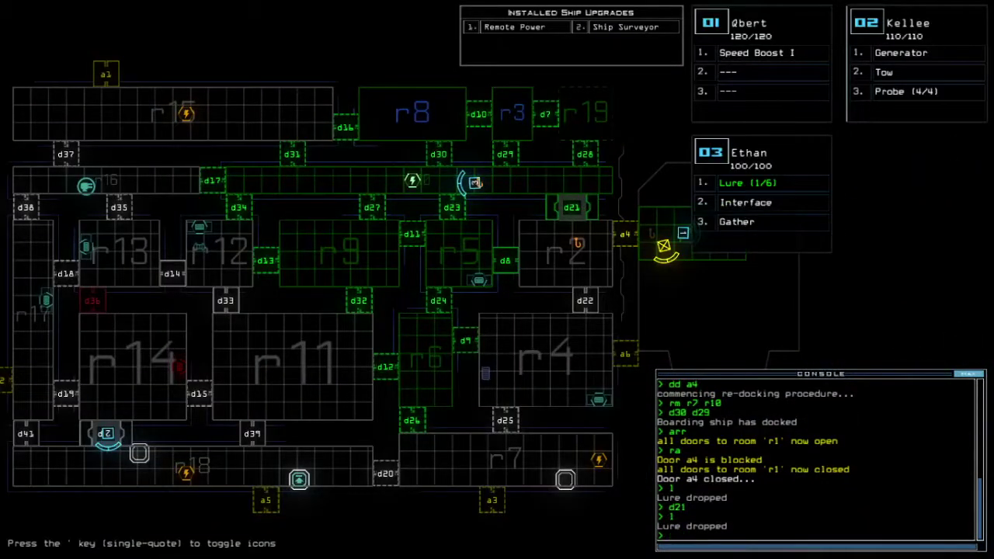
key("2")
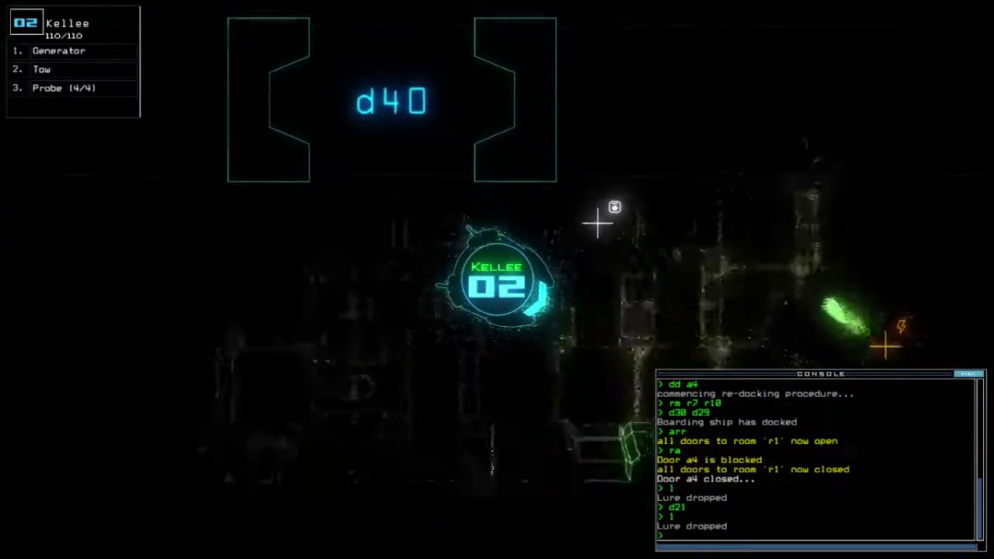
type("g")
key("Return")
key("3")
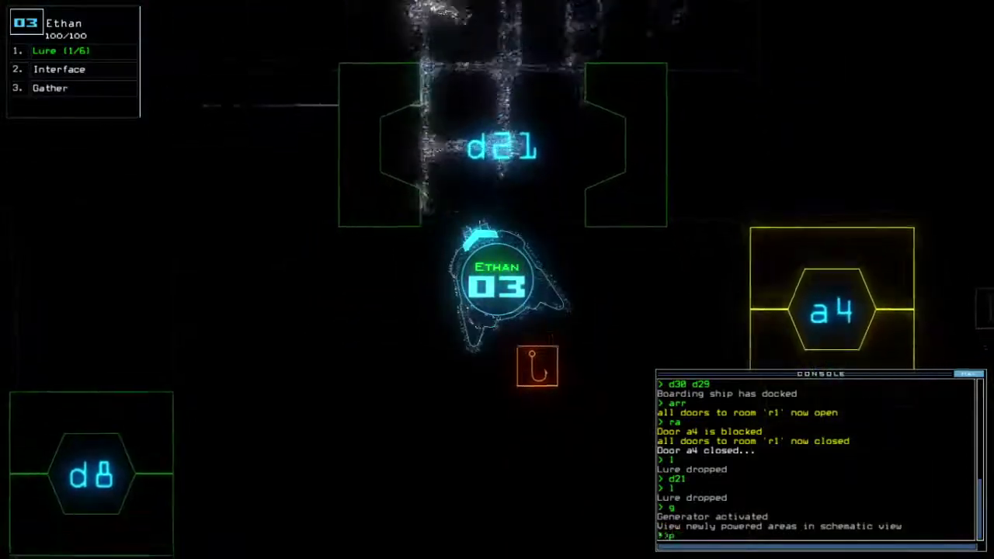
type("ickup")
key("Return")
type("arr")
key("Return")
type("swap 1")
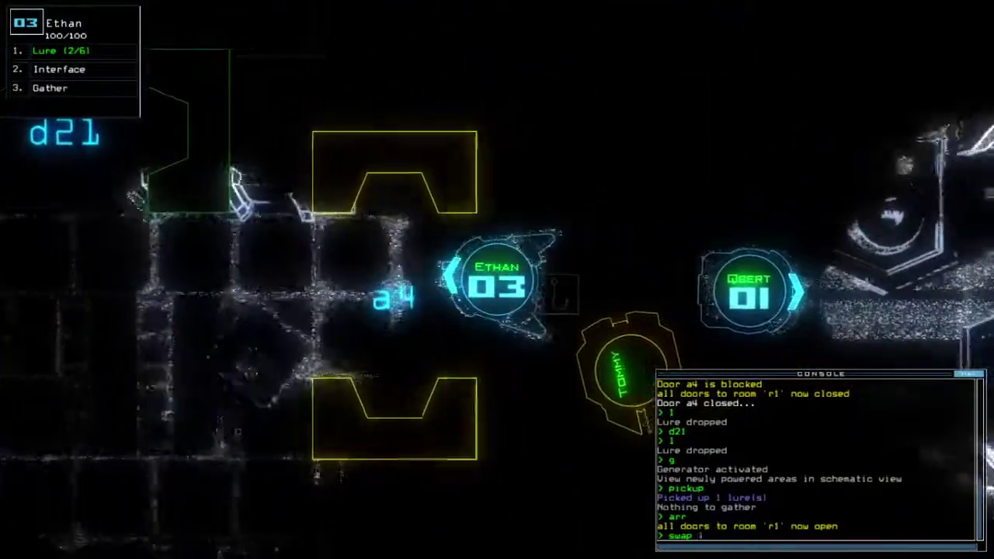
Open and cancel the Ethan–Qbert upgrade swap, then re-dock the shuttle at a5
key("Return")
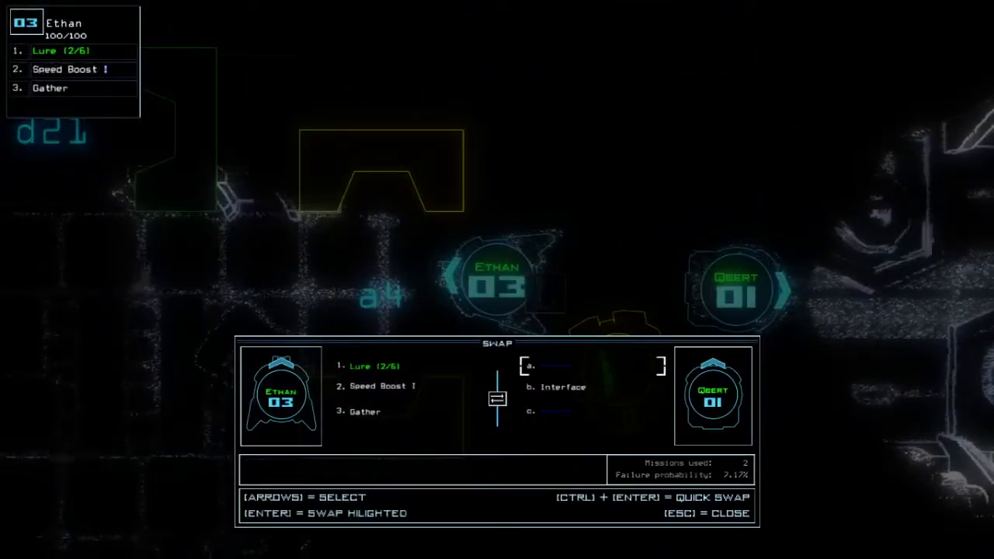
key("Escape")
key("space")
type("dda")
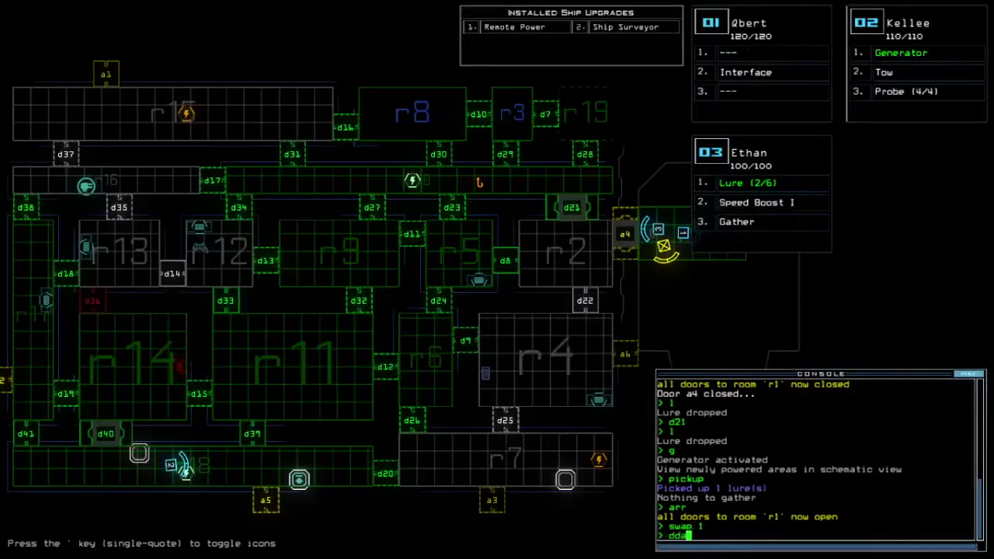
type("5")
key("Return")
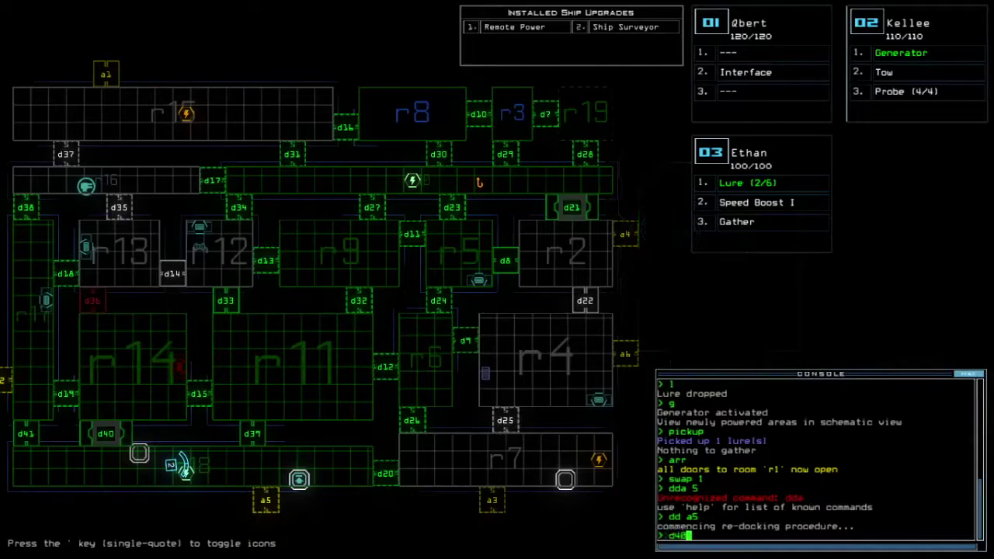
Deactivate Kellee's generator and open room r1's doors
key("space")
key("1")
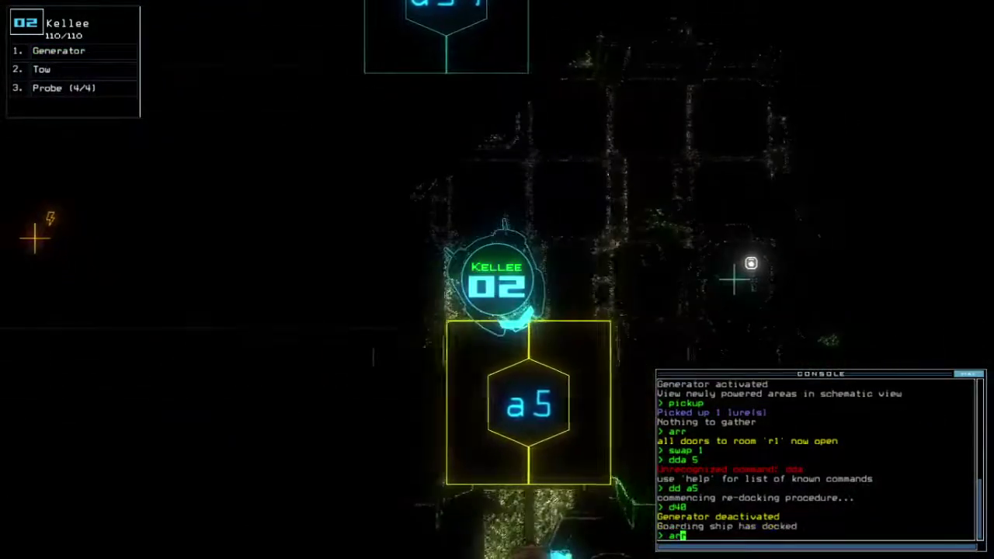
type("arr")
key("Return")
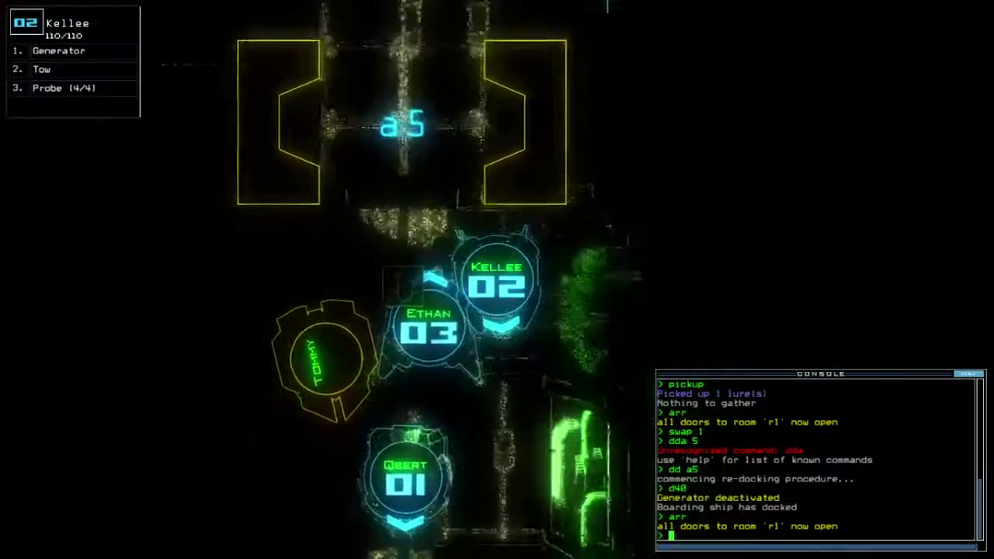
Swap equipment between Kellee and Ethan, giving Ethan Kellee's probe
key("space")
type("dd")
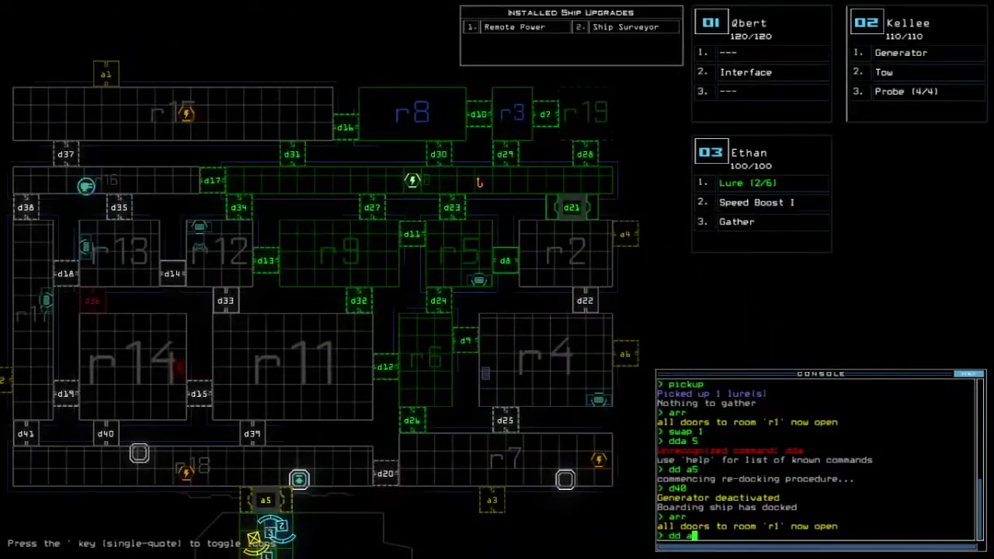
type("ap 2 3")
key("Return")
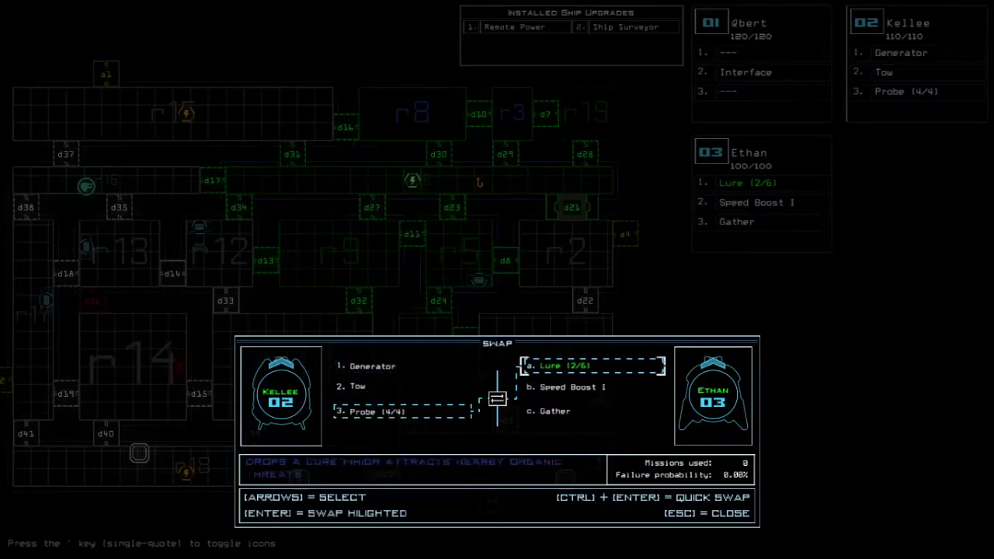
key("Return")
type("arr")
Move Ethan out through the airlock, open doors d28 and d21, and drop a probe
key("Return")
key("space")
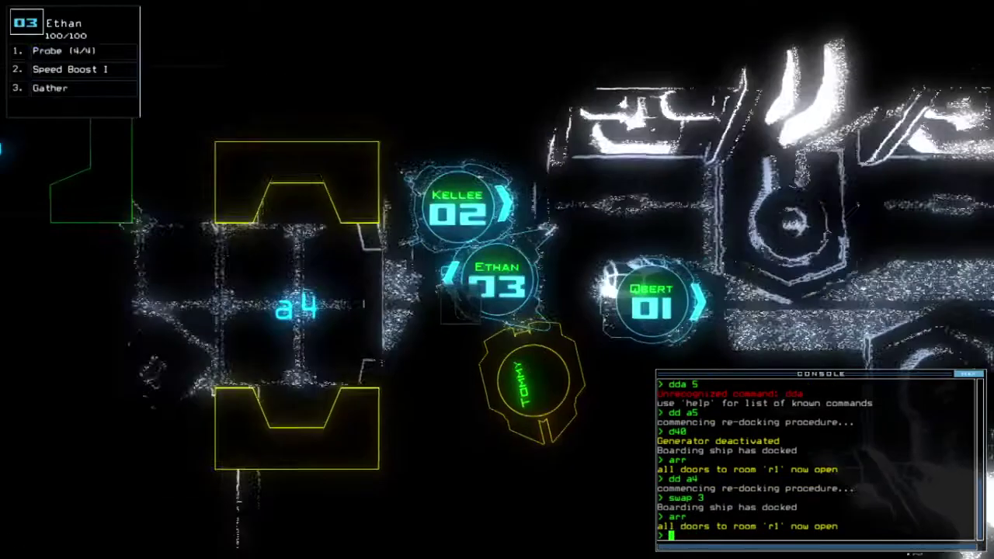
type("ra")
key("Return")
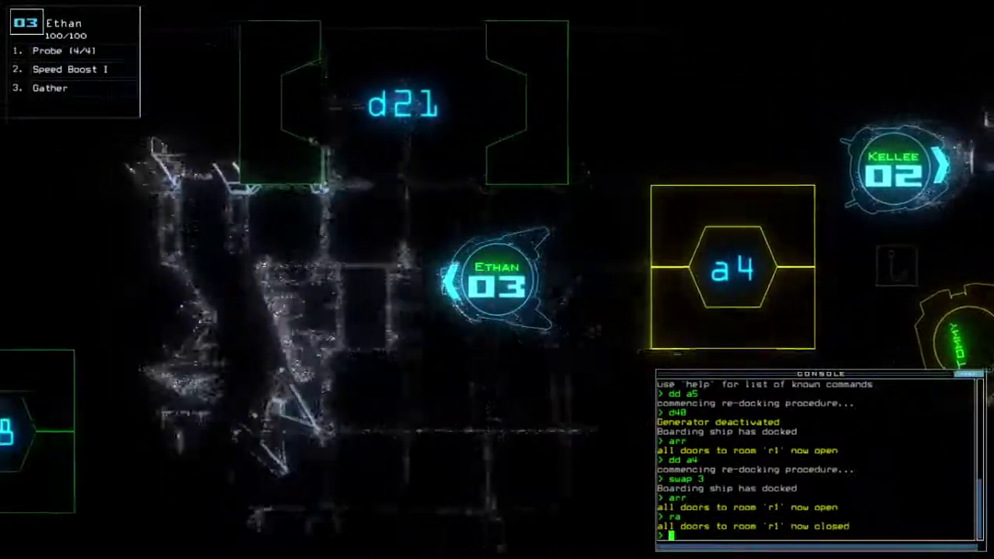
key("Up")
key("Up")
key("Up")
type("d2")
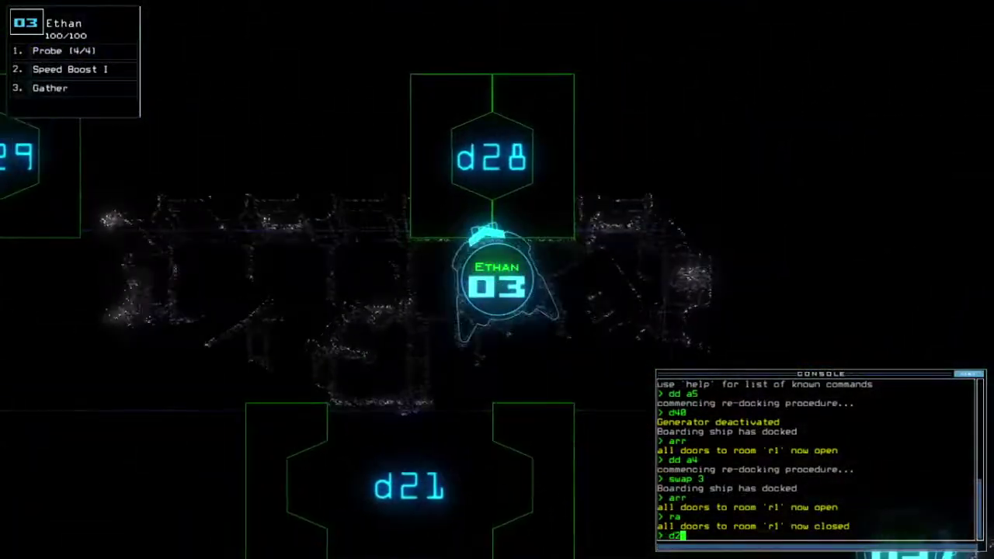
key("Return")
type("ffff")
key("Return")
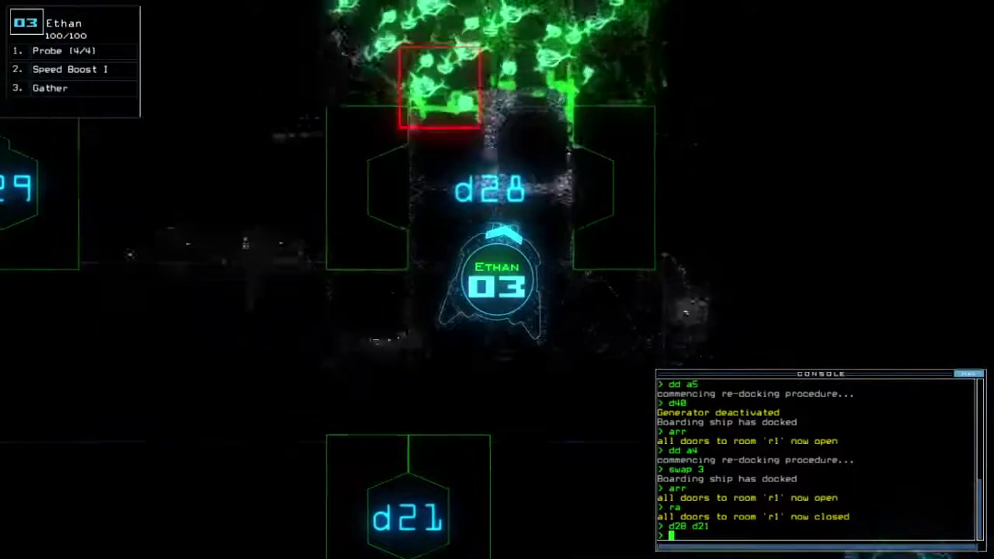
key("space")
type("d7 d10")
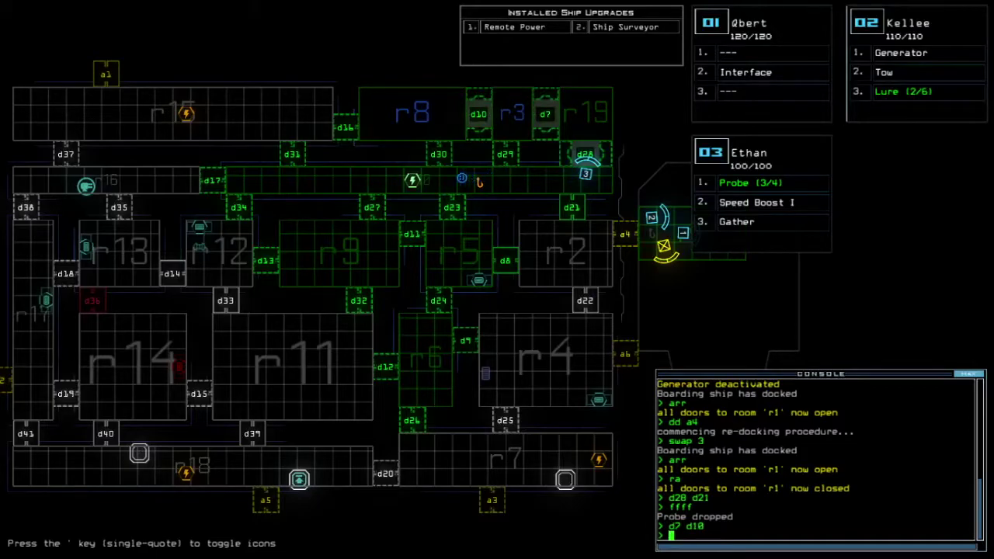
key("space")
type("d21")
Return Ethan to door d21, reopen the airlock, and target room r19 from the map
key("Return")
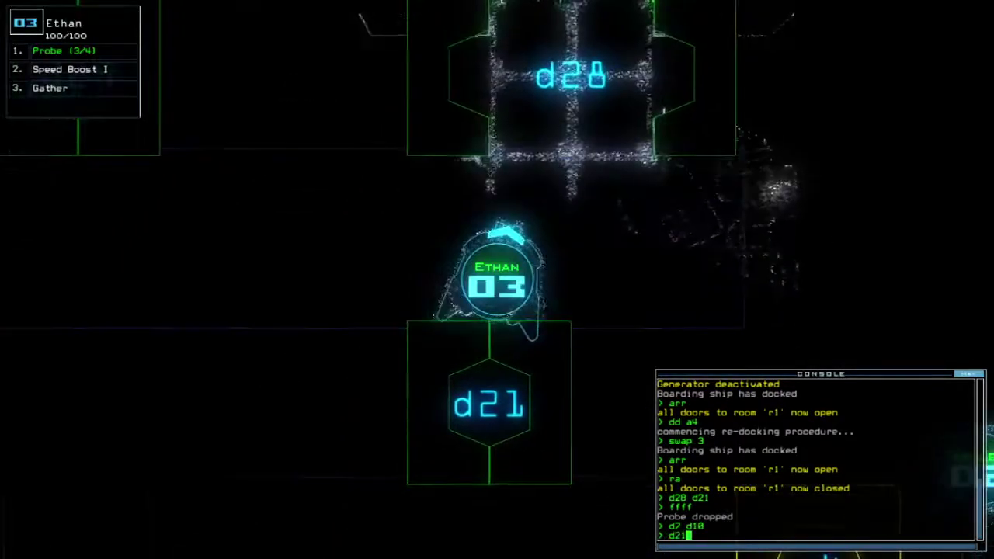
type("d21")
key("Return")
type("arr")
key("Return")
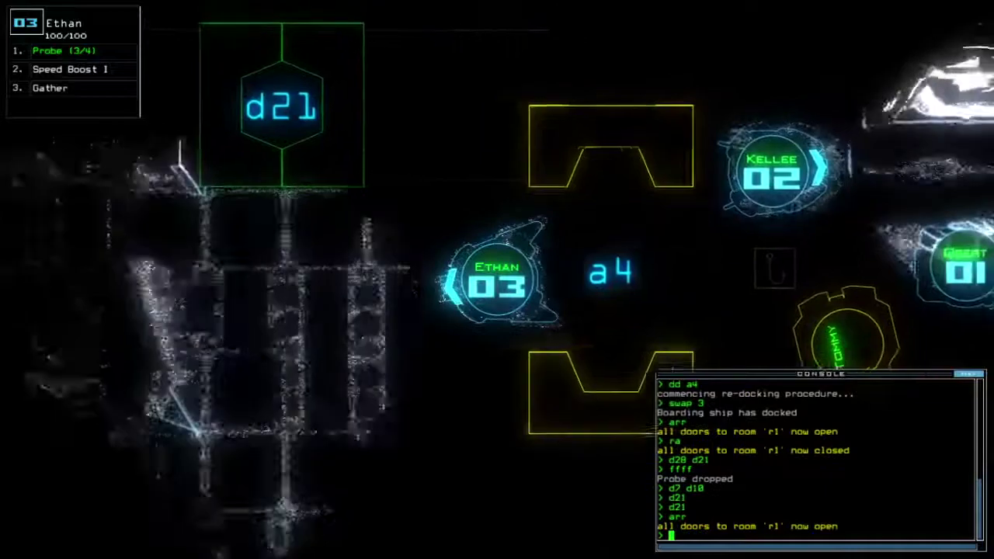
key("space")
type("f r19")
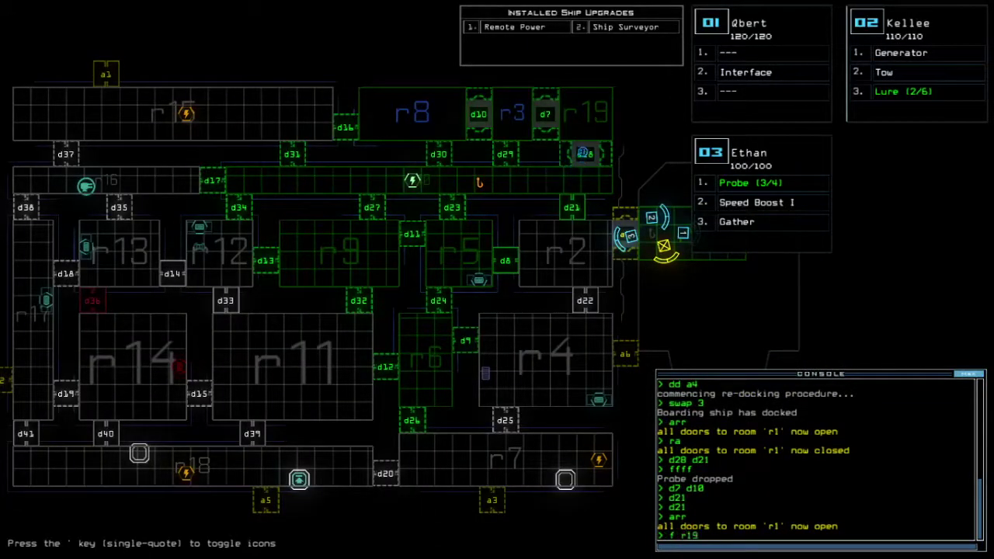
key("Return")
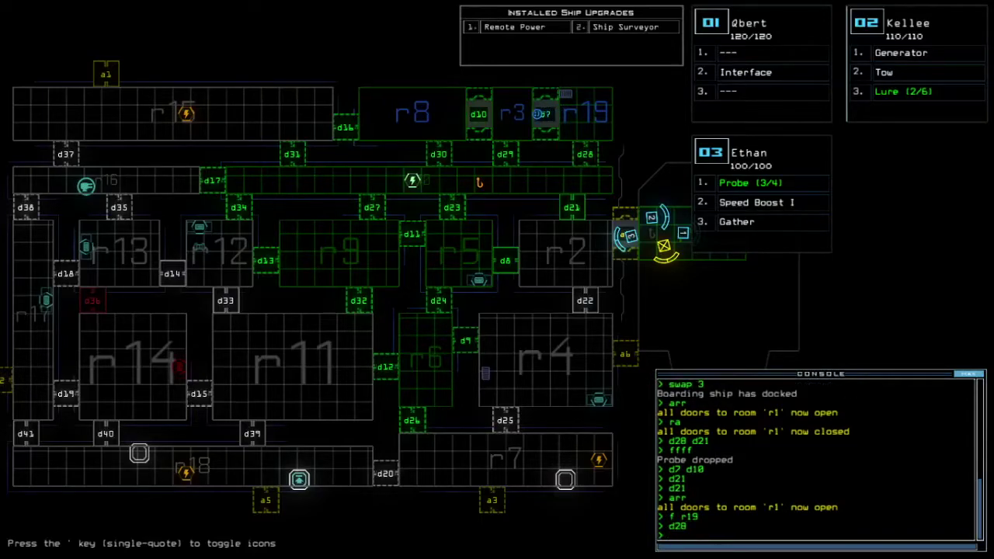
key("space")
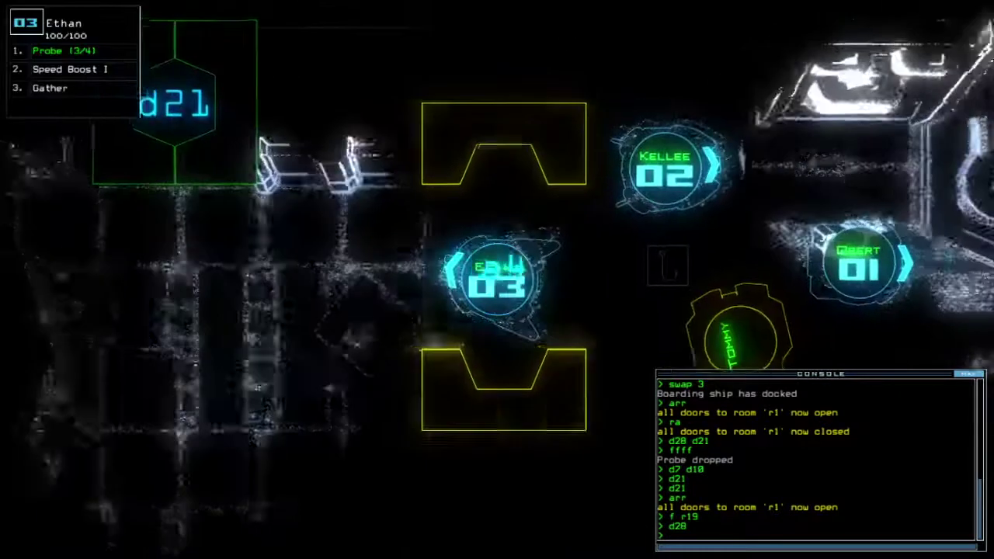
type("d21")
Take Ethan through doors d21, d29 and d7, gather scrap, and recover its probe (4/4)
key("Return")
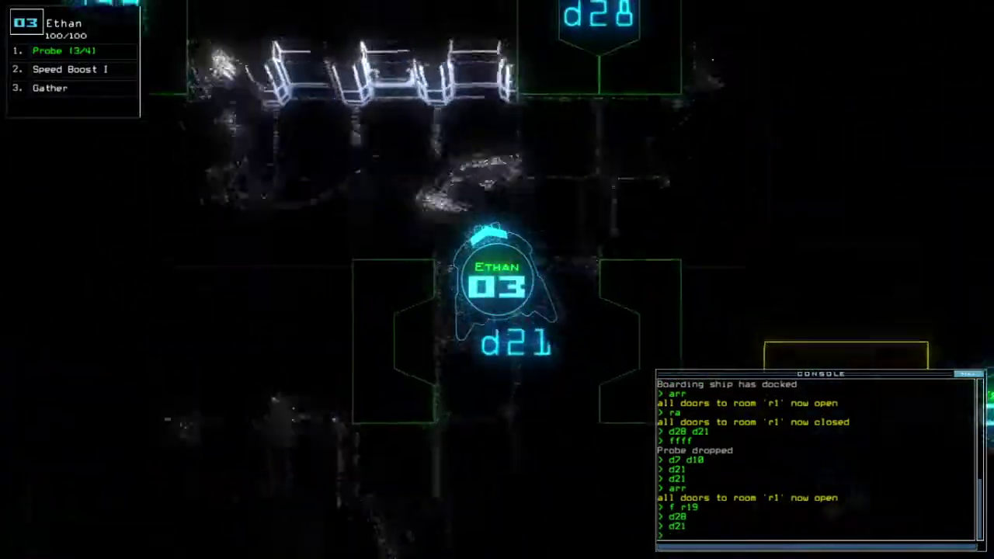
type("d29")
key("Return")
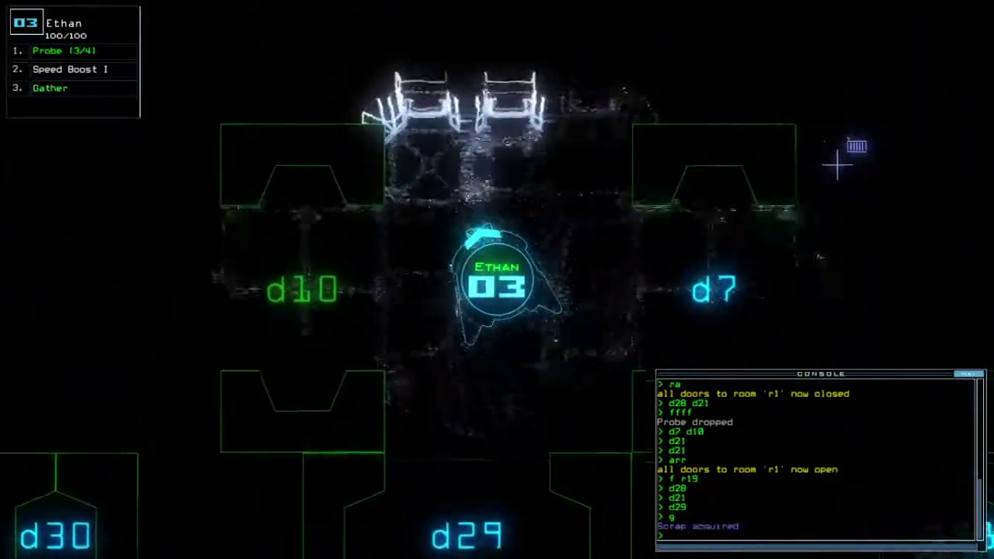
type("g")
key("Return")
type("d7")
key("Return")
key("space")
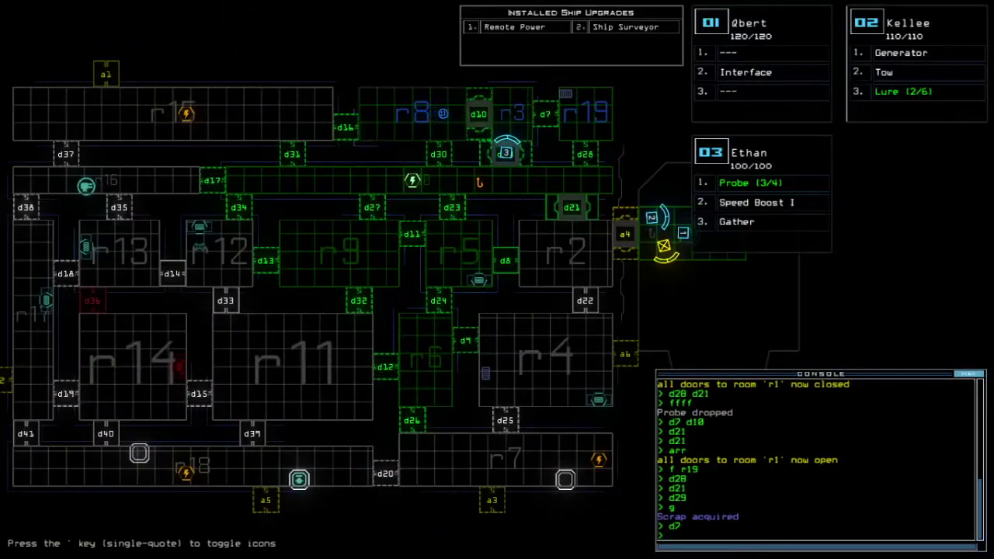
key("space")
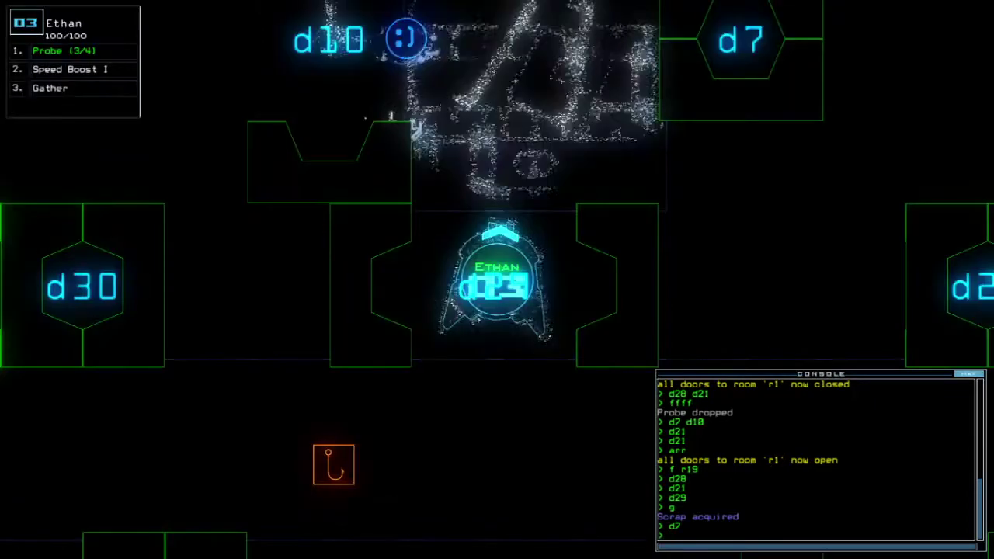
type("pickup")
key("Return")
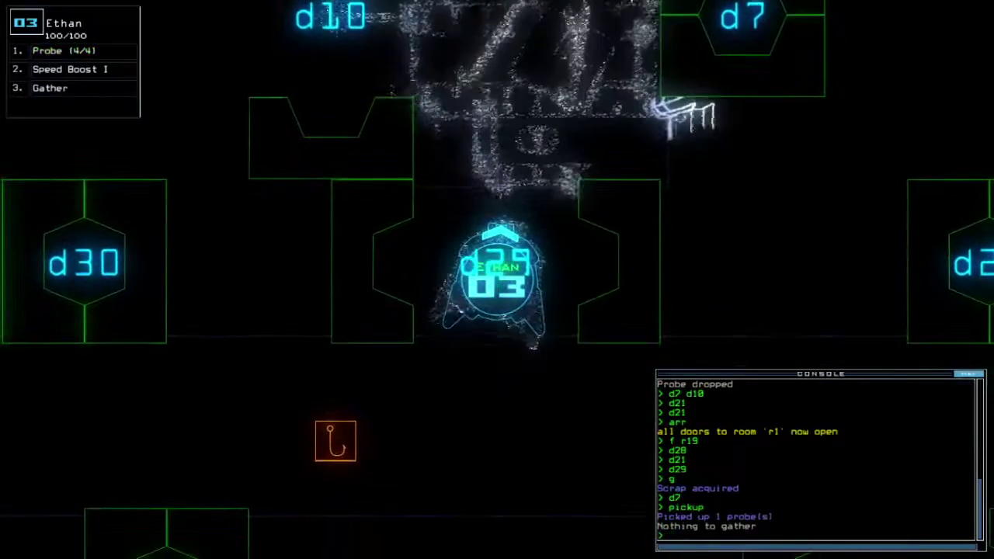
key("space")
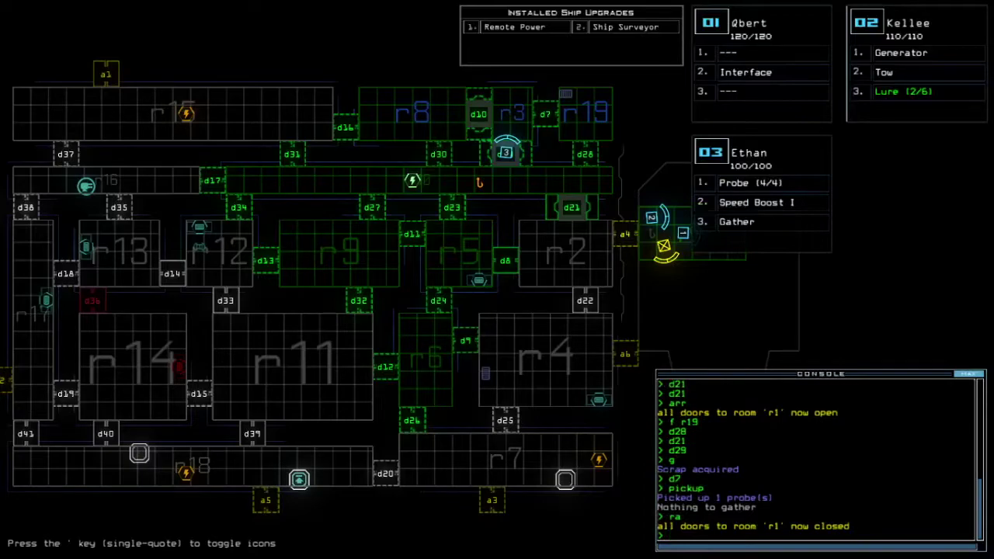
type("fr8 r")
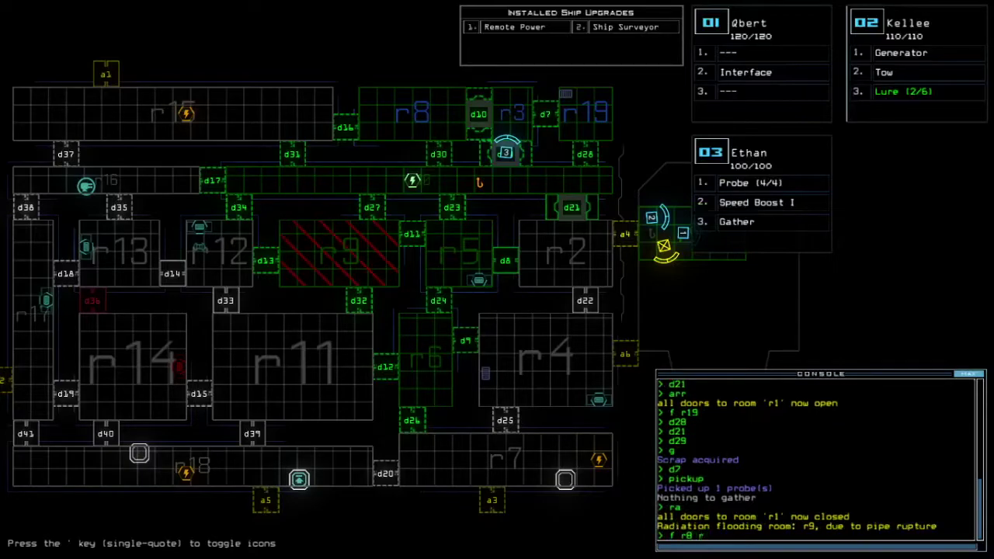
type("3")
Highlight rooms r8 and r3, open the airlock, and swap items so Kellee holds the Probe
key("Return")
key("space")
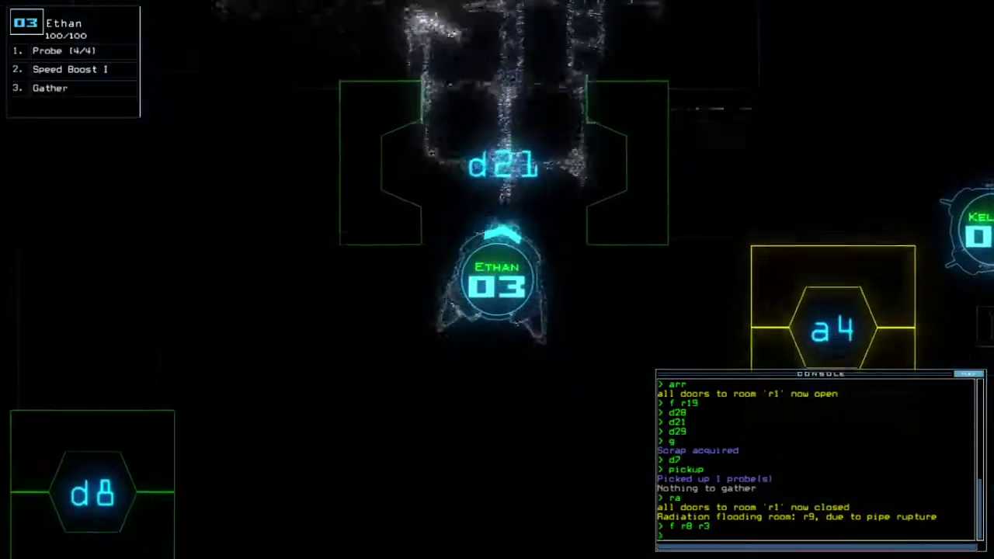
type("arr")
key("Return")
key("space")
key("space")
type("s")
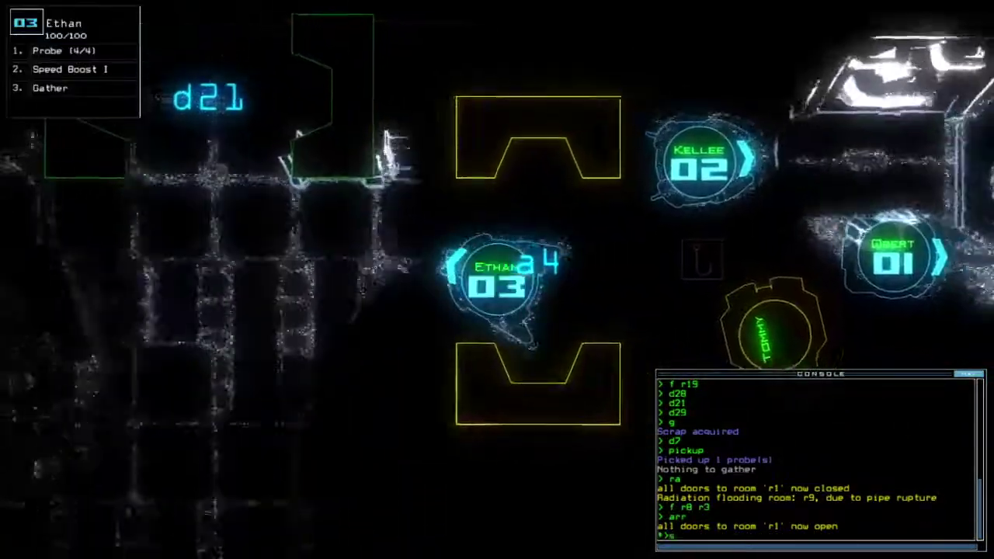
type("wap")
key("Return")
key("Return")
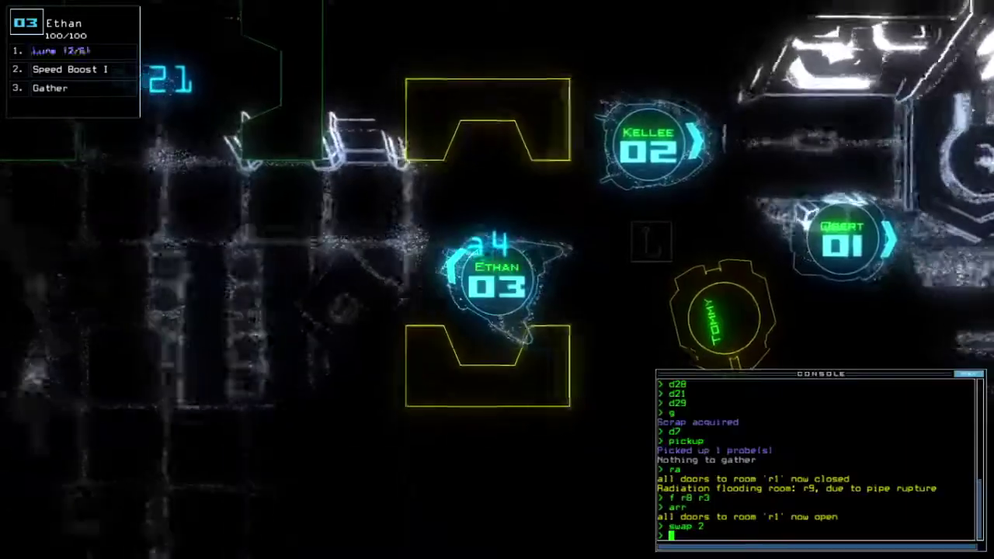
key("Left")
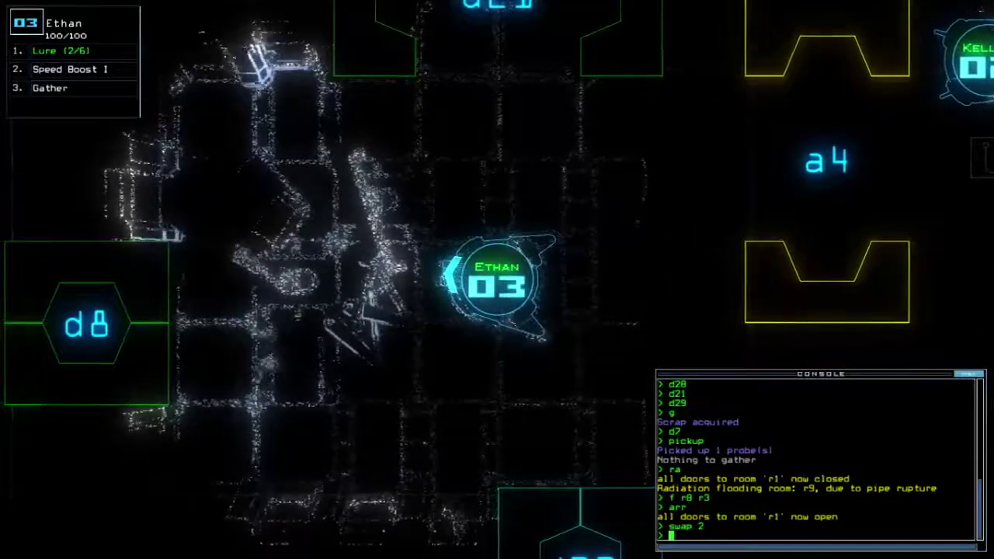
Steer Ethan to collect a lure (3/6), return to a4, and close r1's and three other doors
key("space")
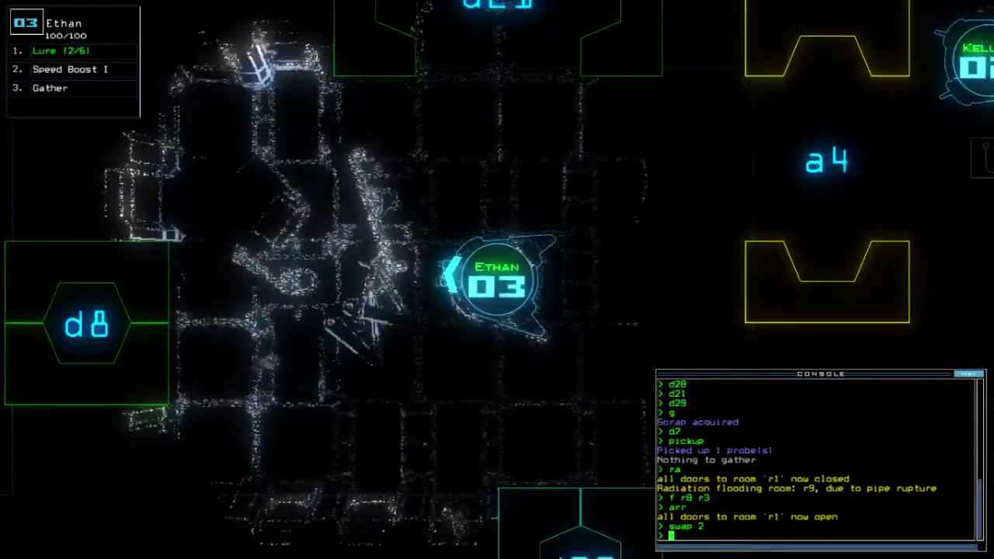
key("Down")
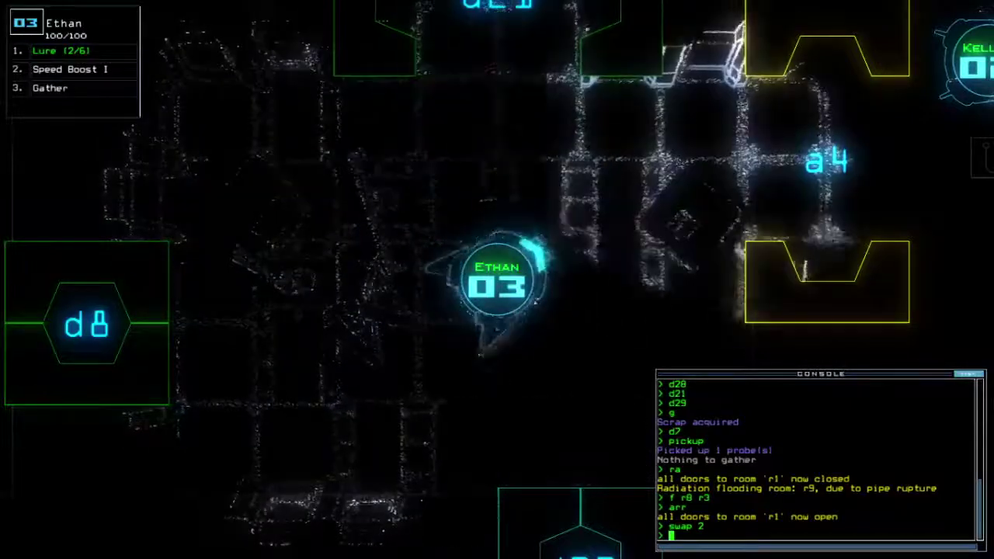
key("Up")
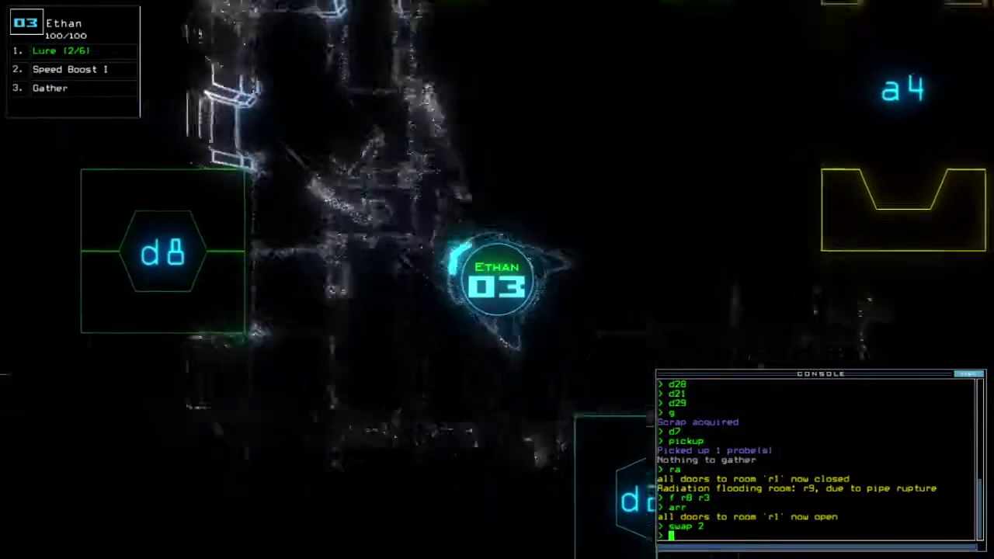
key("Up")
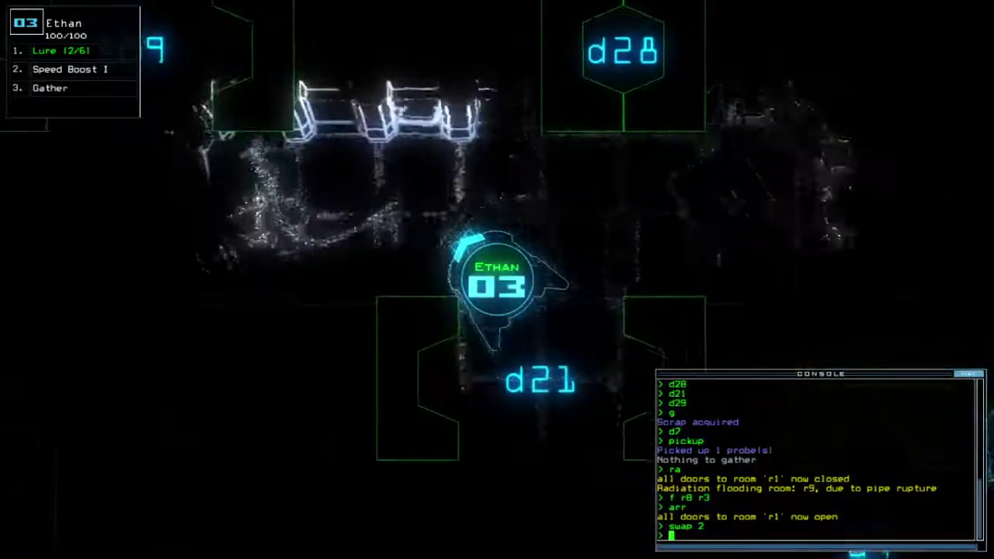
key("Left")
type("ickup")
key("Return")
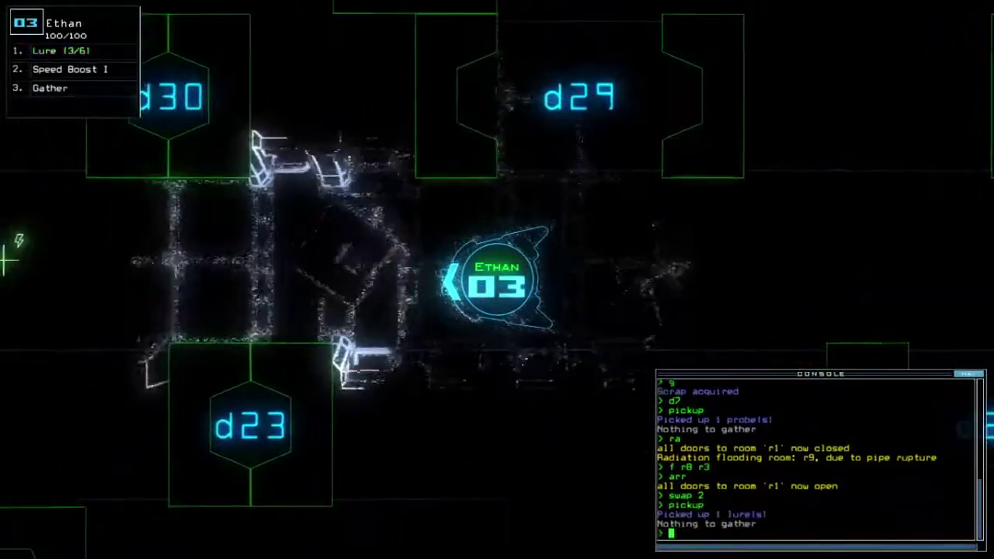
key("Right")
key("Down")
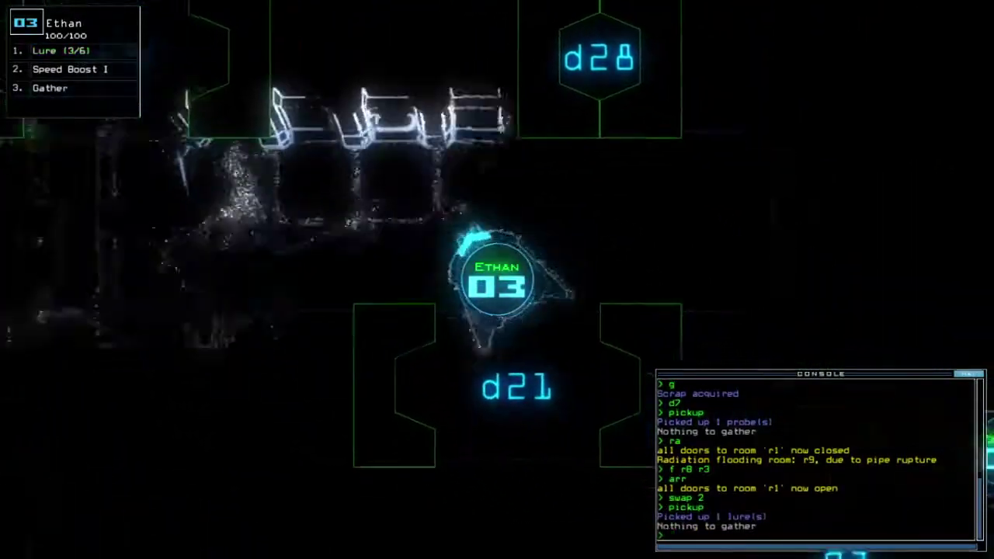
key("Right")
key("Right")
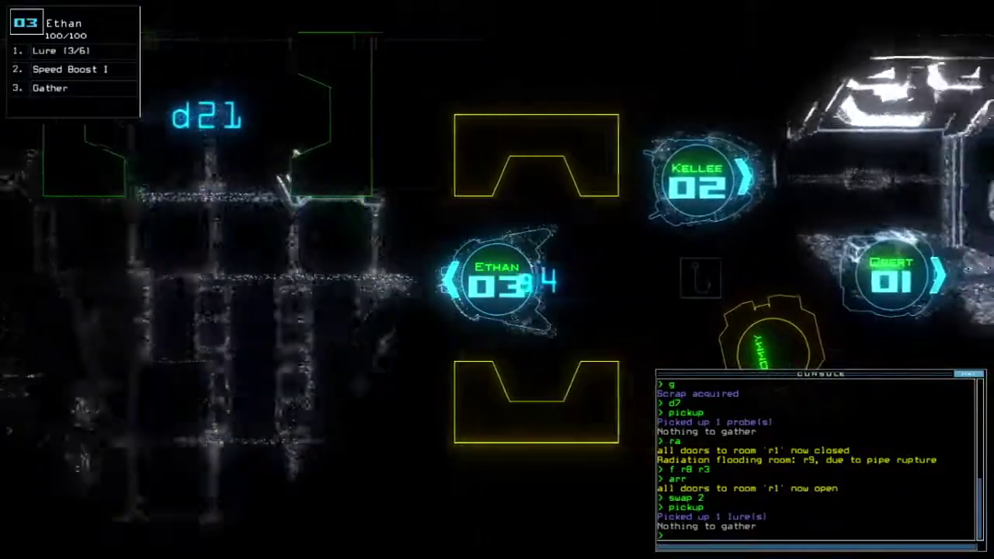
type("ra")
key("Return")
type("cccc")
key("Return")
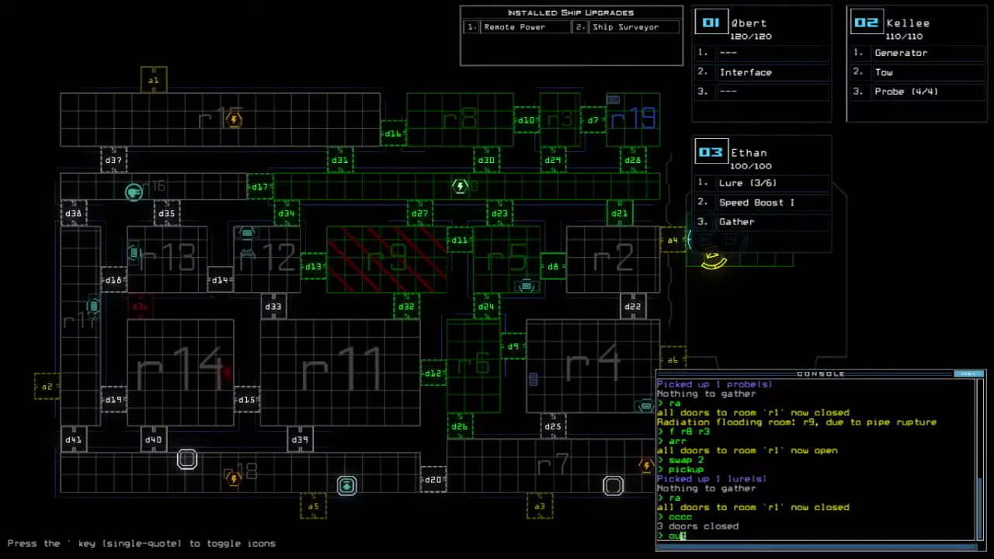
type("t")
Leave the barge with 'out', ending the mission with a Daily Challenge score of 950
key("Return")
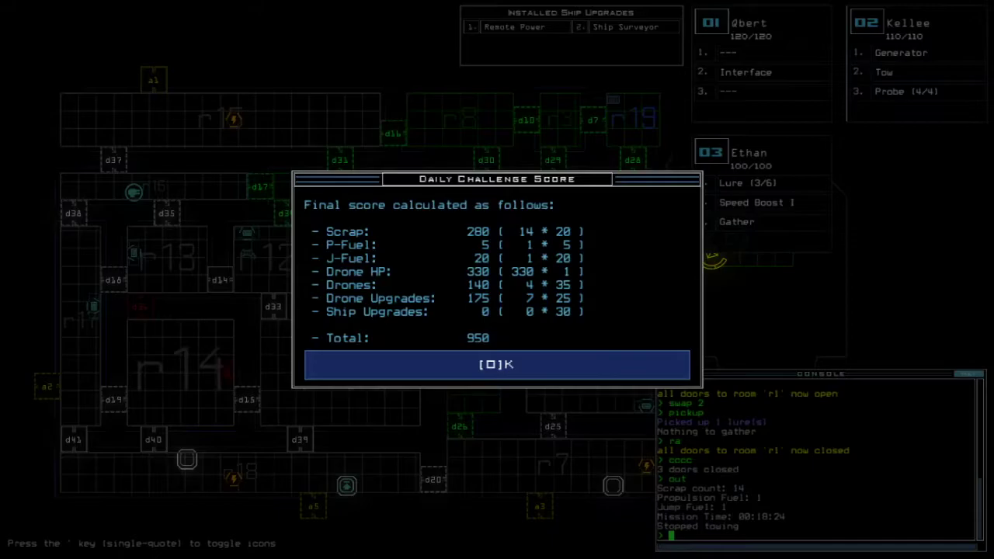
Close the Daily Challenge Score breakdown to reveal the 01/18/2021 Daily Leaderboard
key("Return")
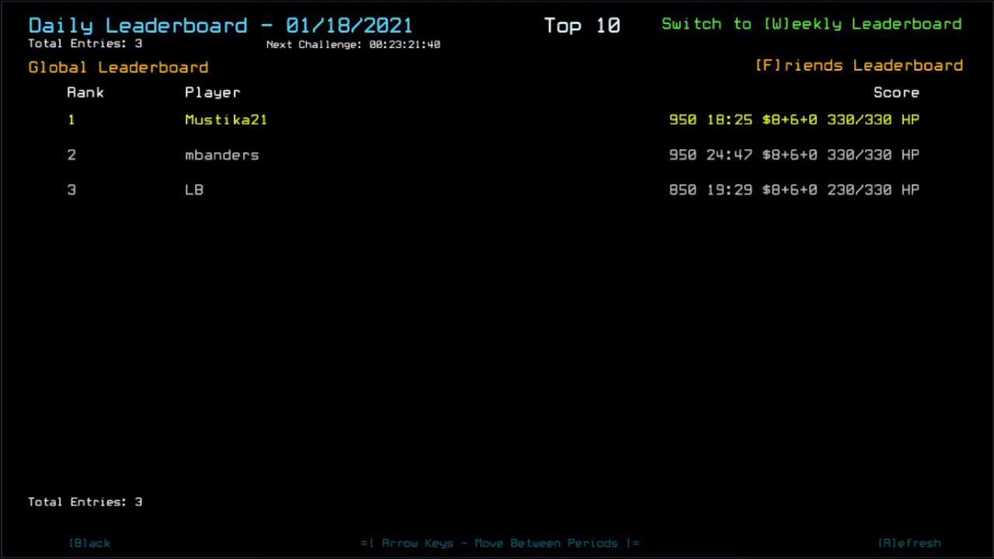